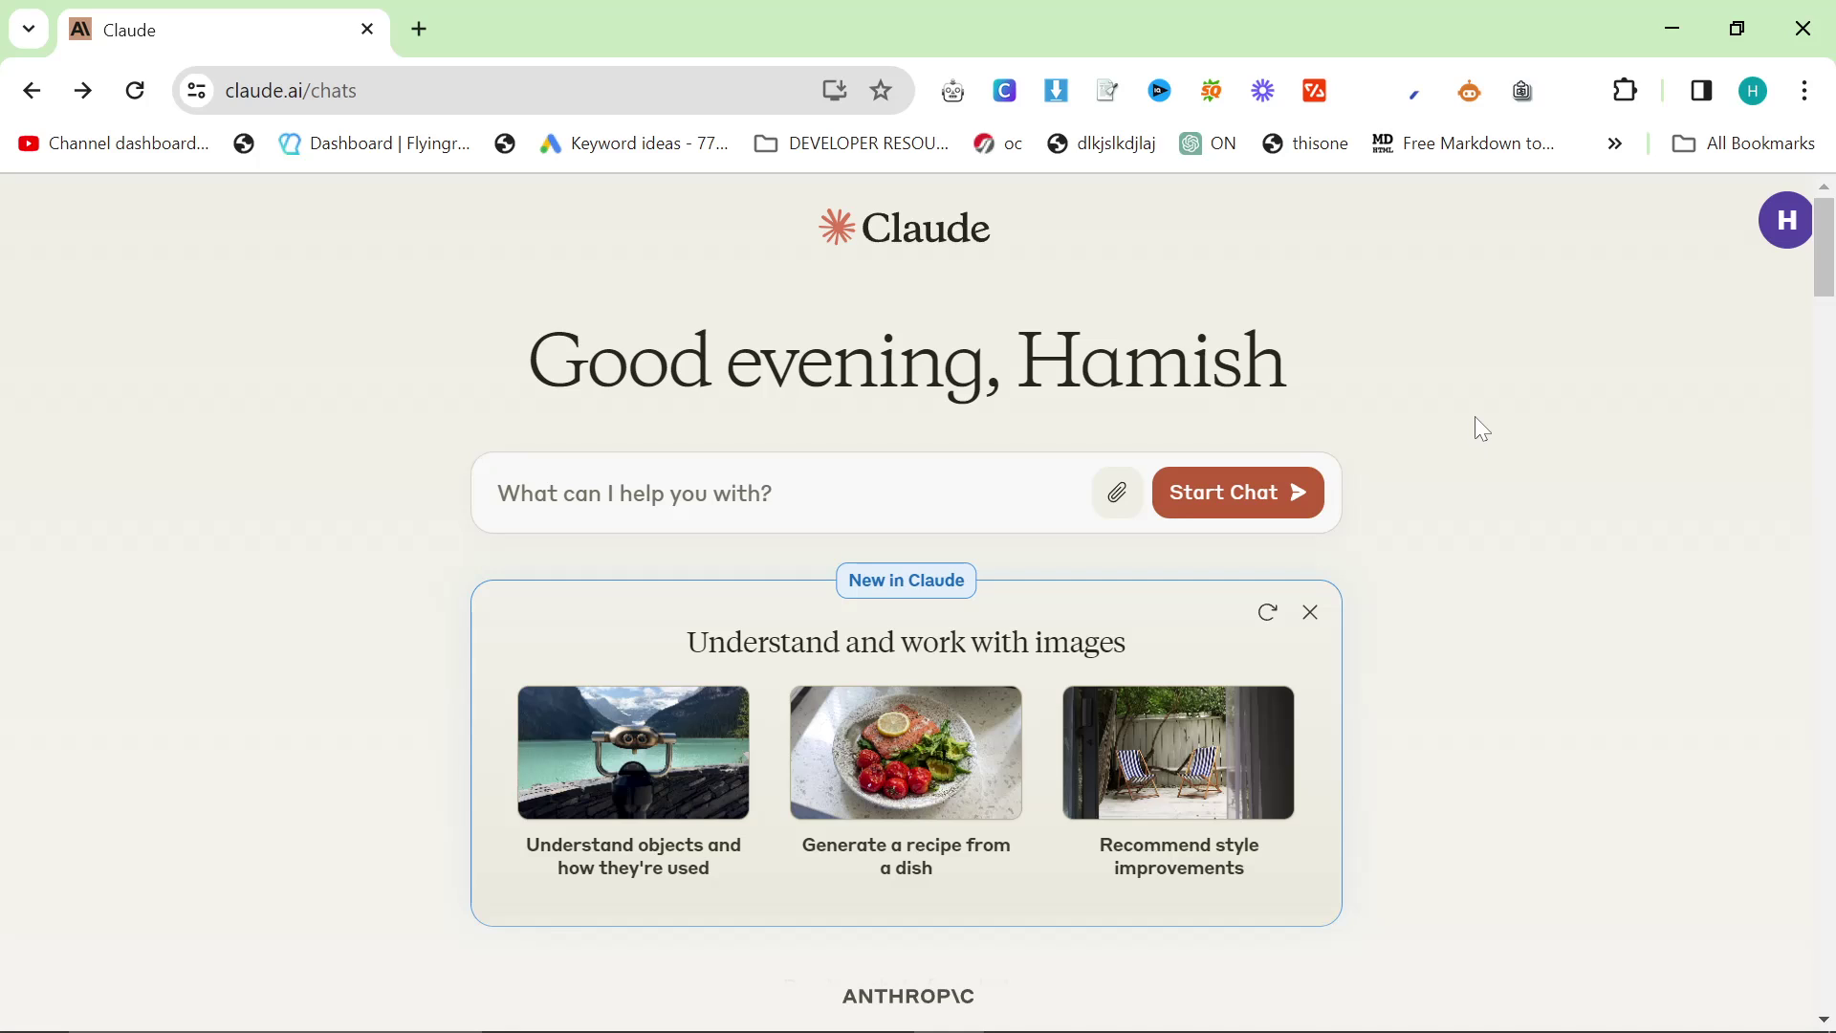
key(ctrl+minus)
key(ctrl+plus)
key(ctrl+plus)
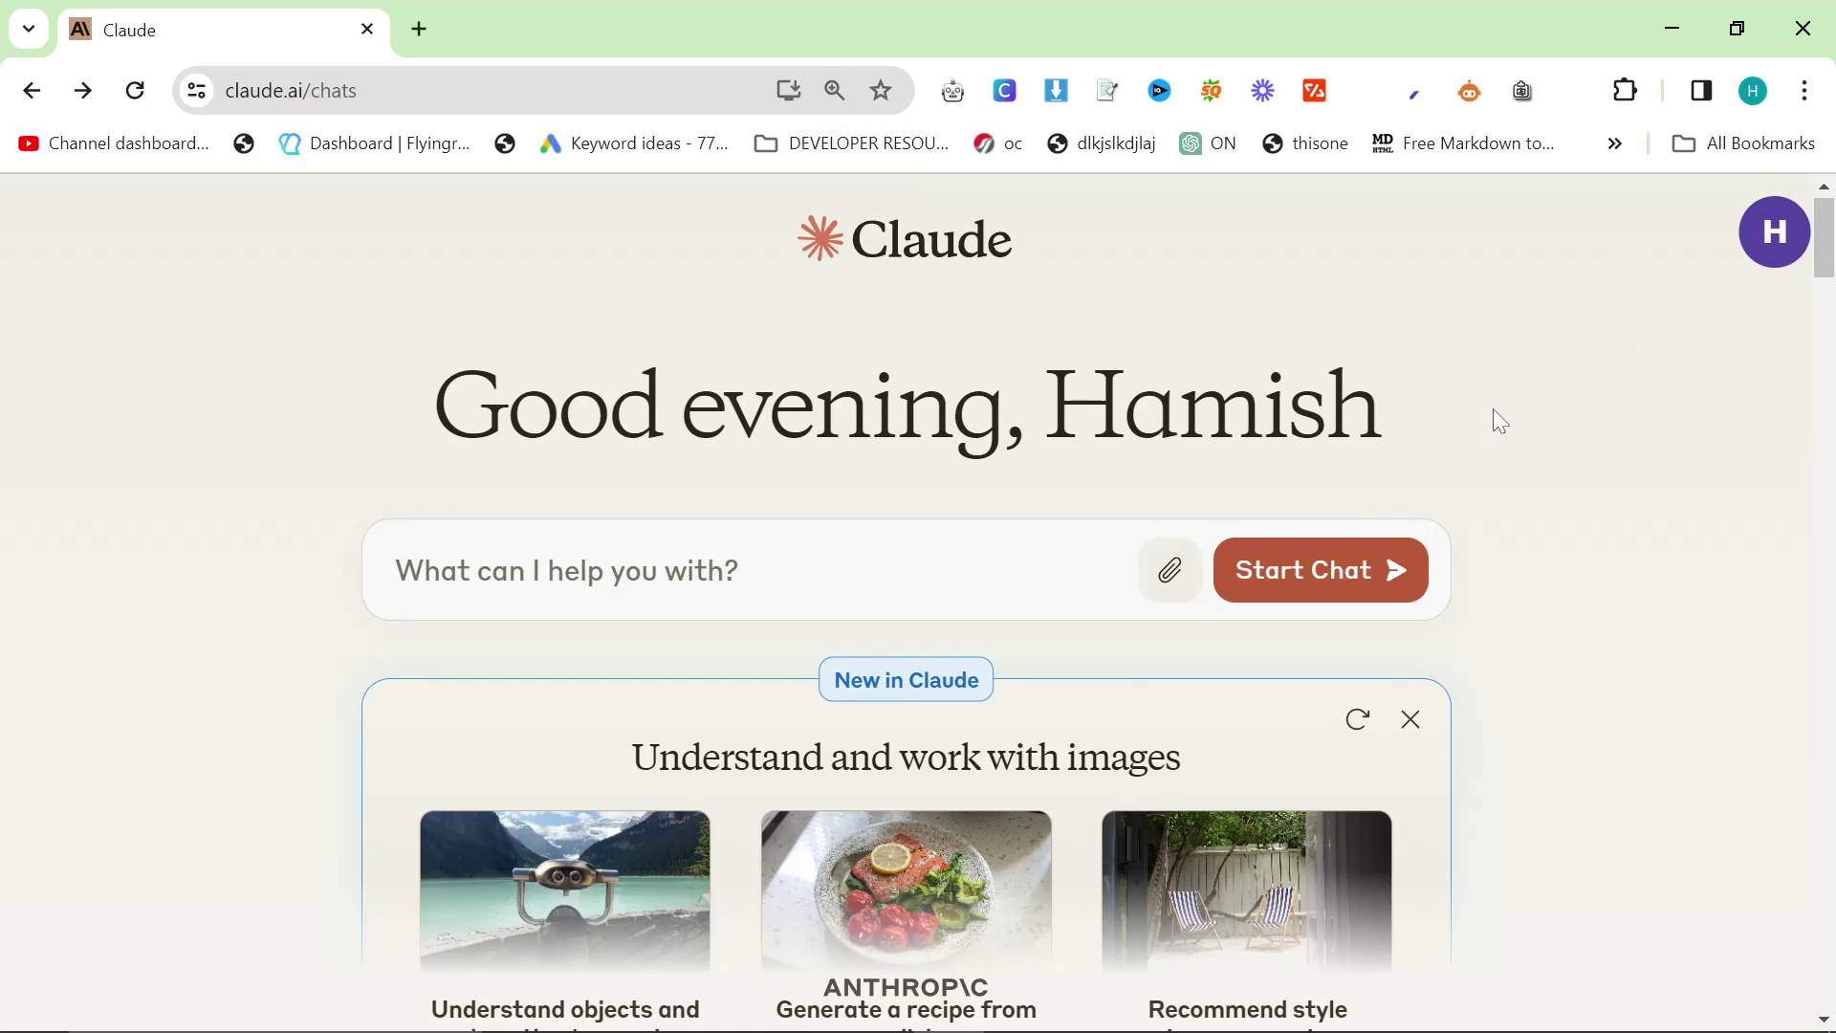
scroll(1497, 416, down, 1)
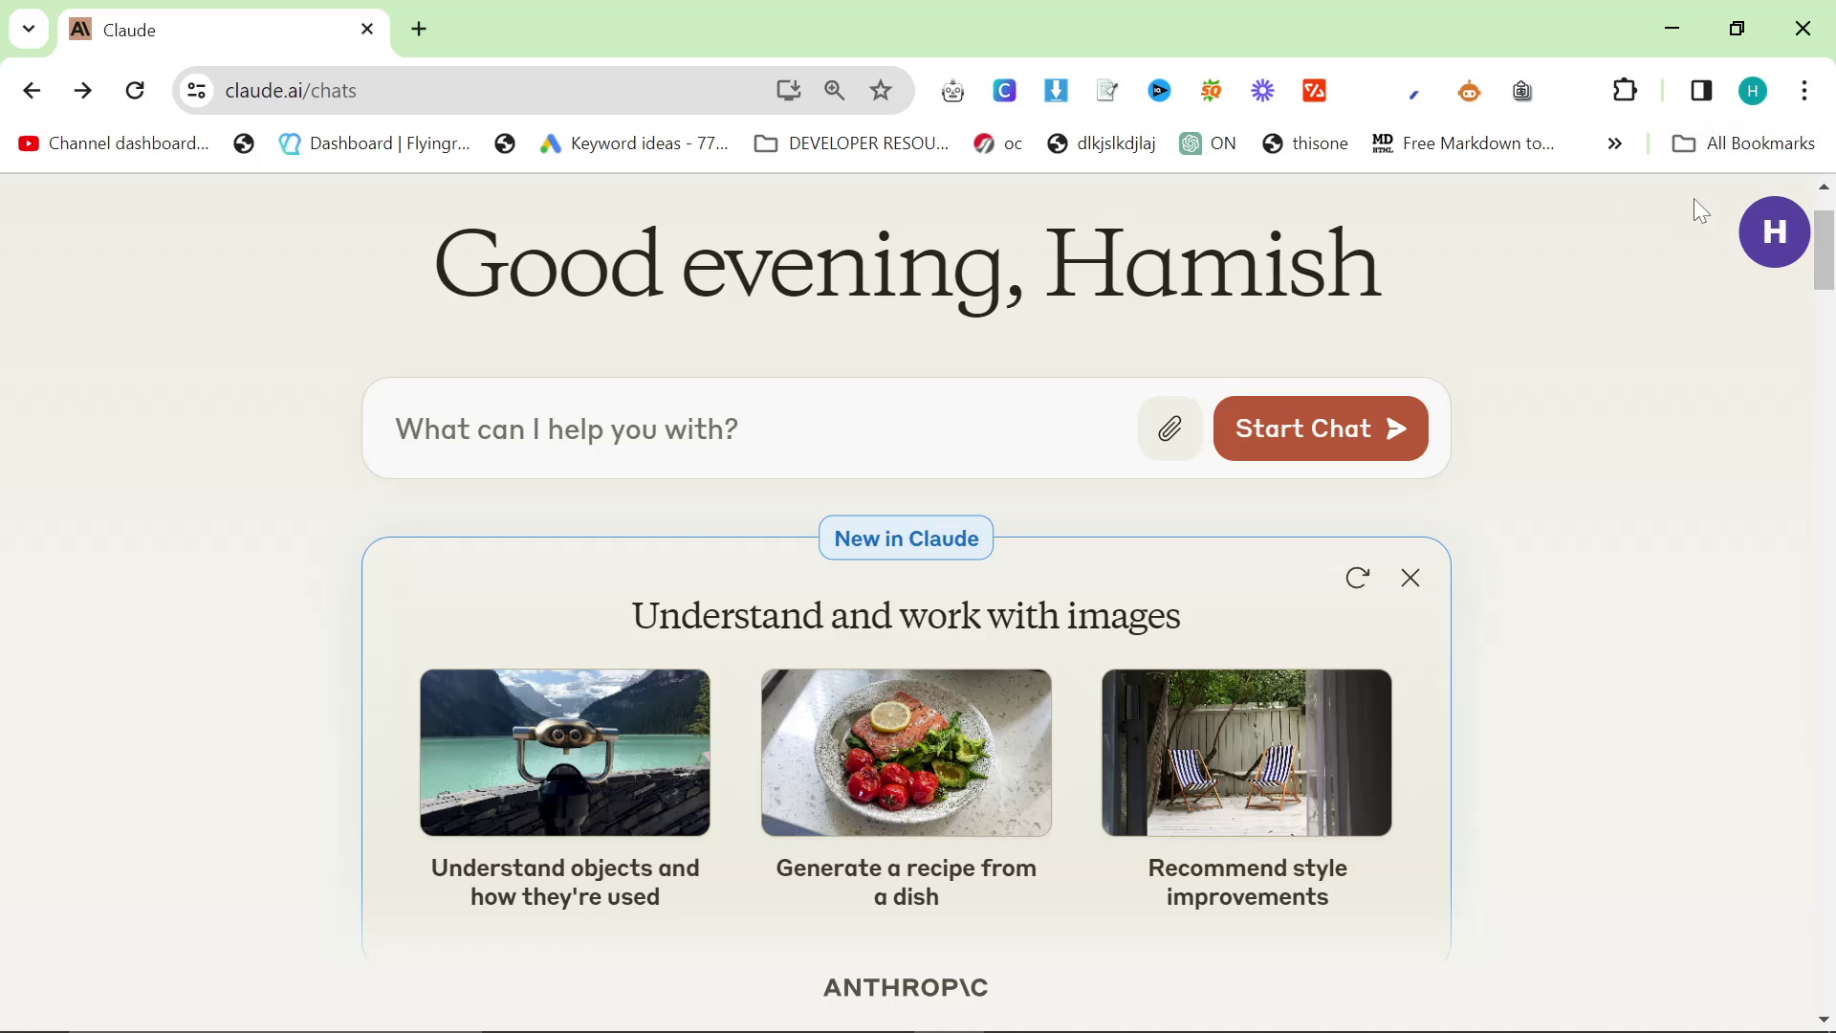
key(ctrl+minus)
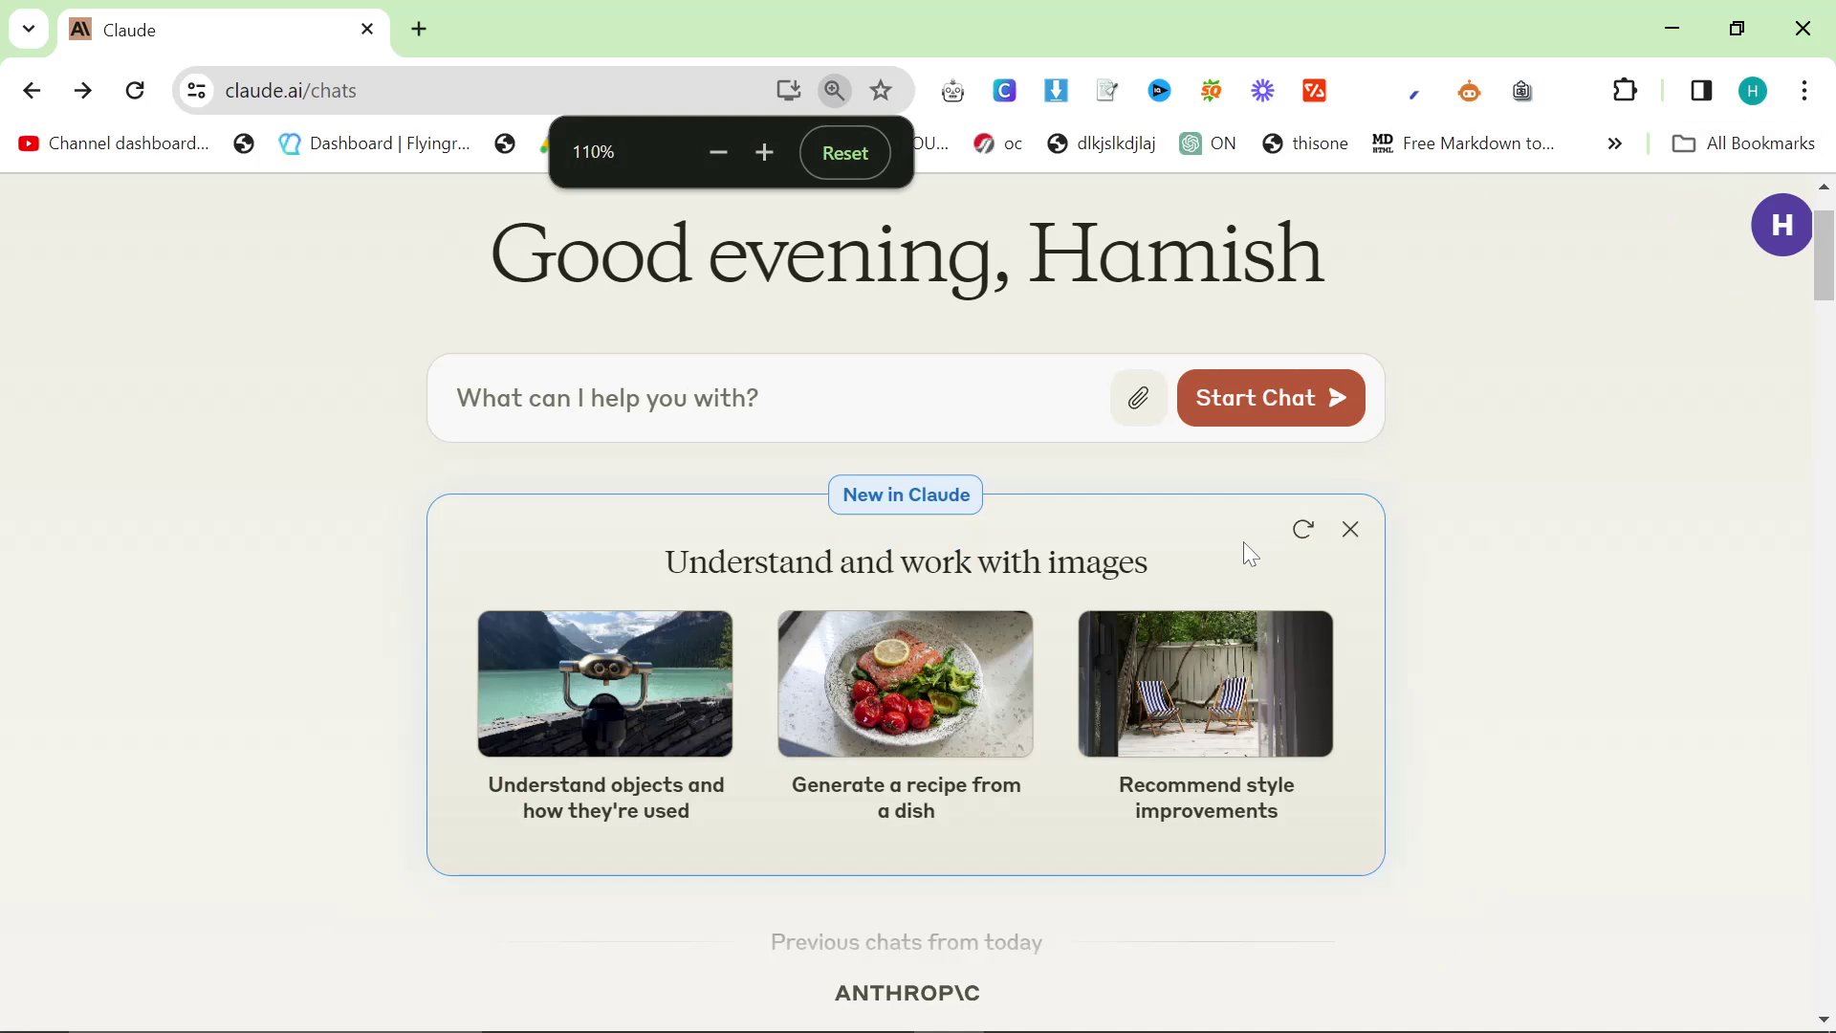
scroll(1228, 517, down, 3)
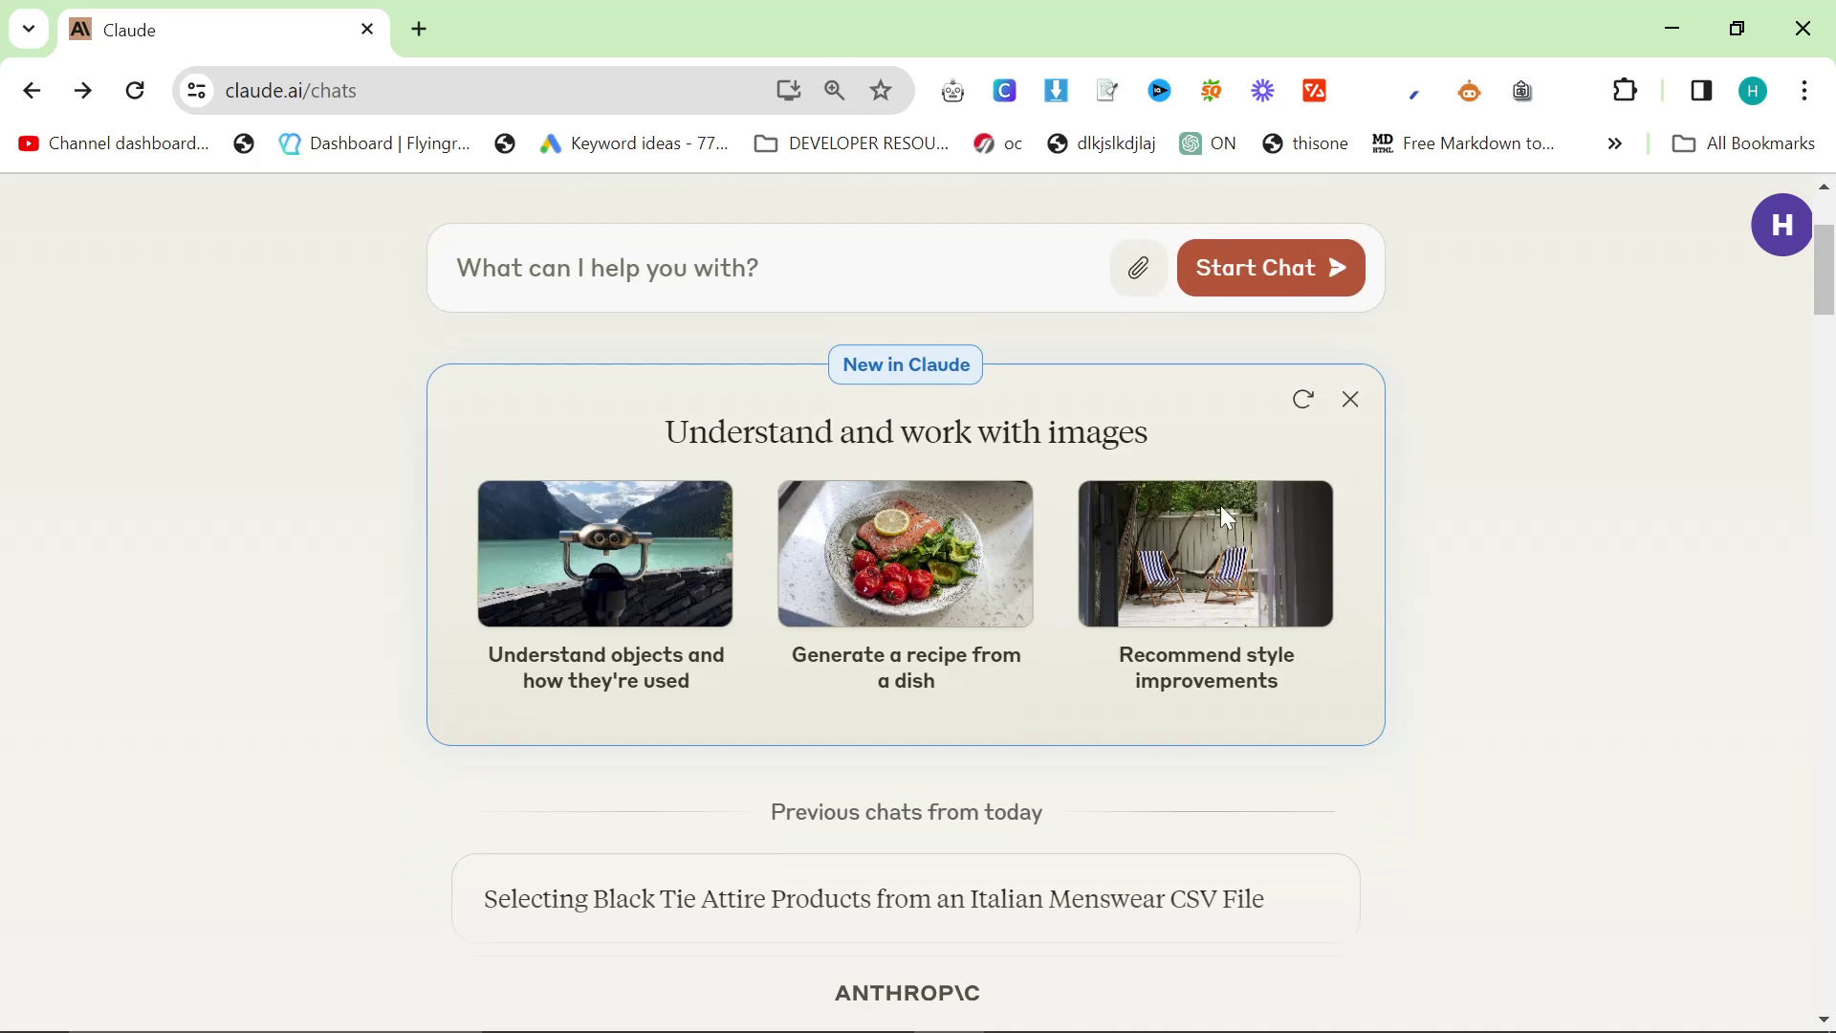
scroll(1228, 517, up, 3)
scroll(1228, 517, up, 1)
double_click(1176, 382)
click(1176, 383)
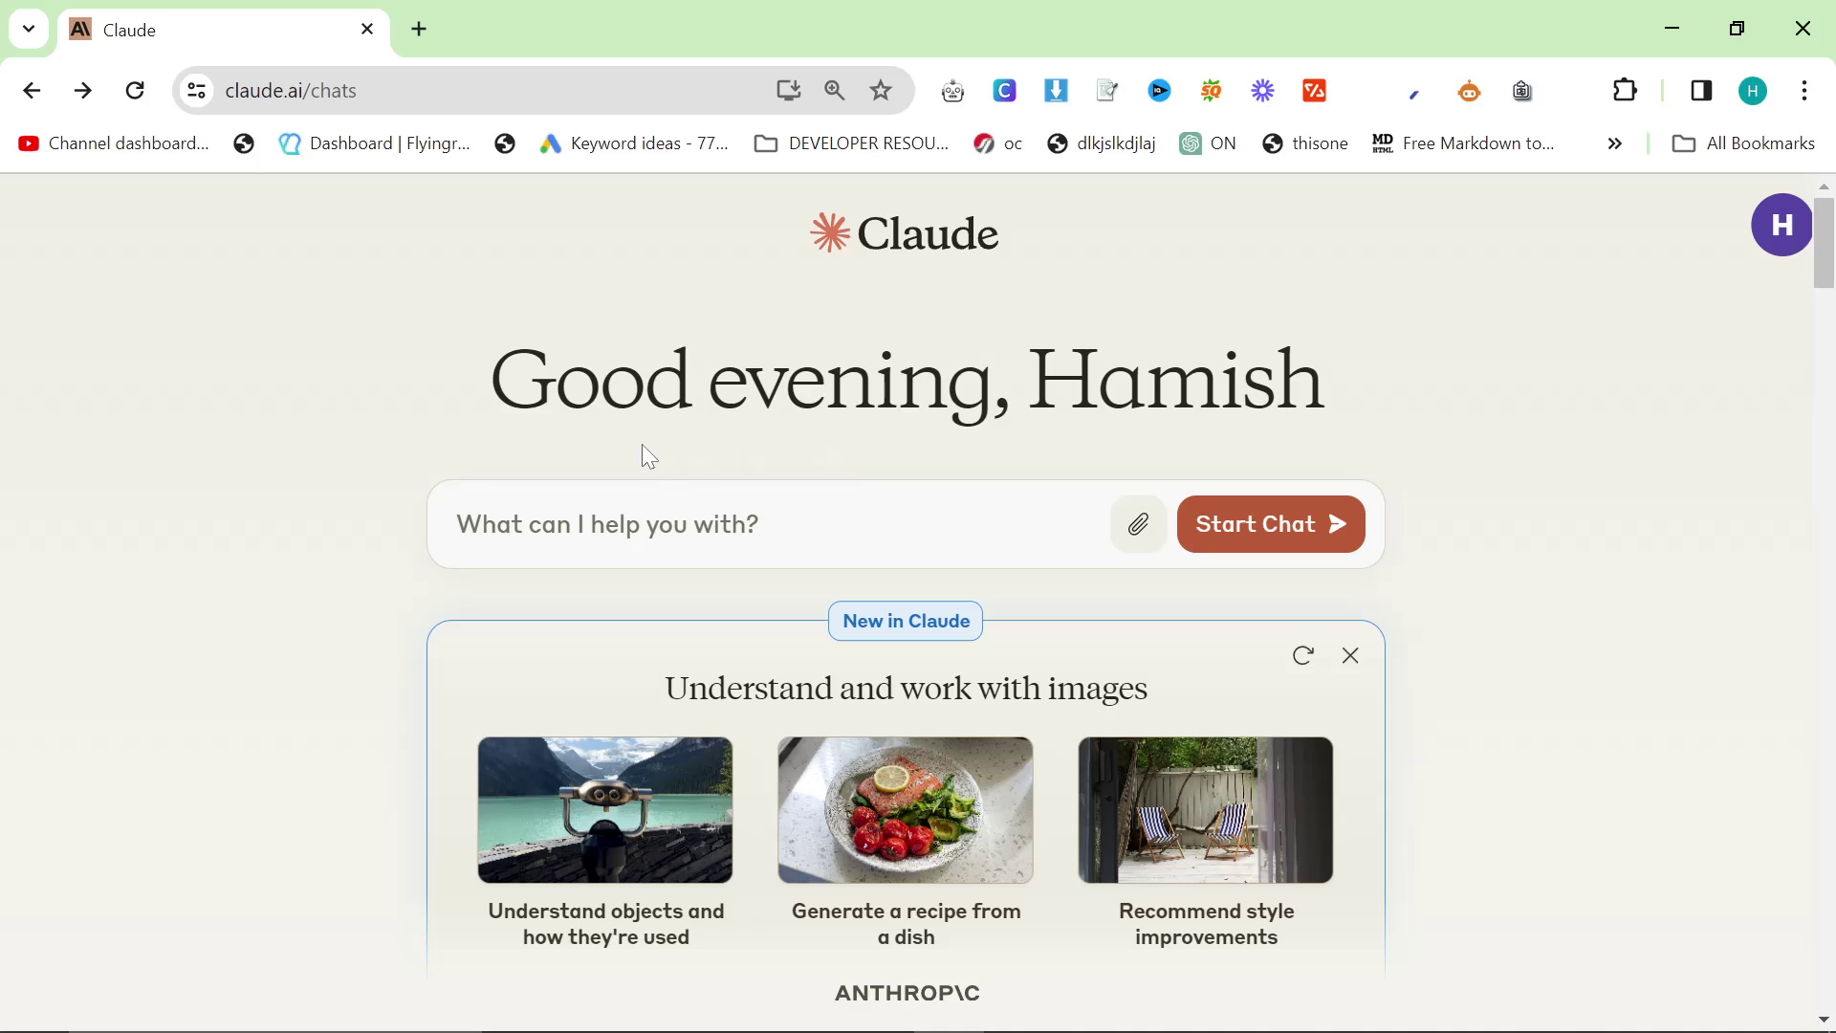
triple_click(906, 380)
click(907, 379)
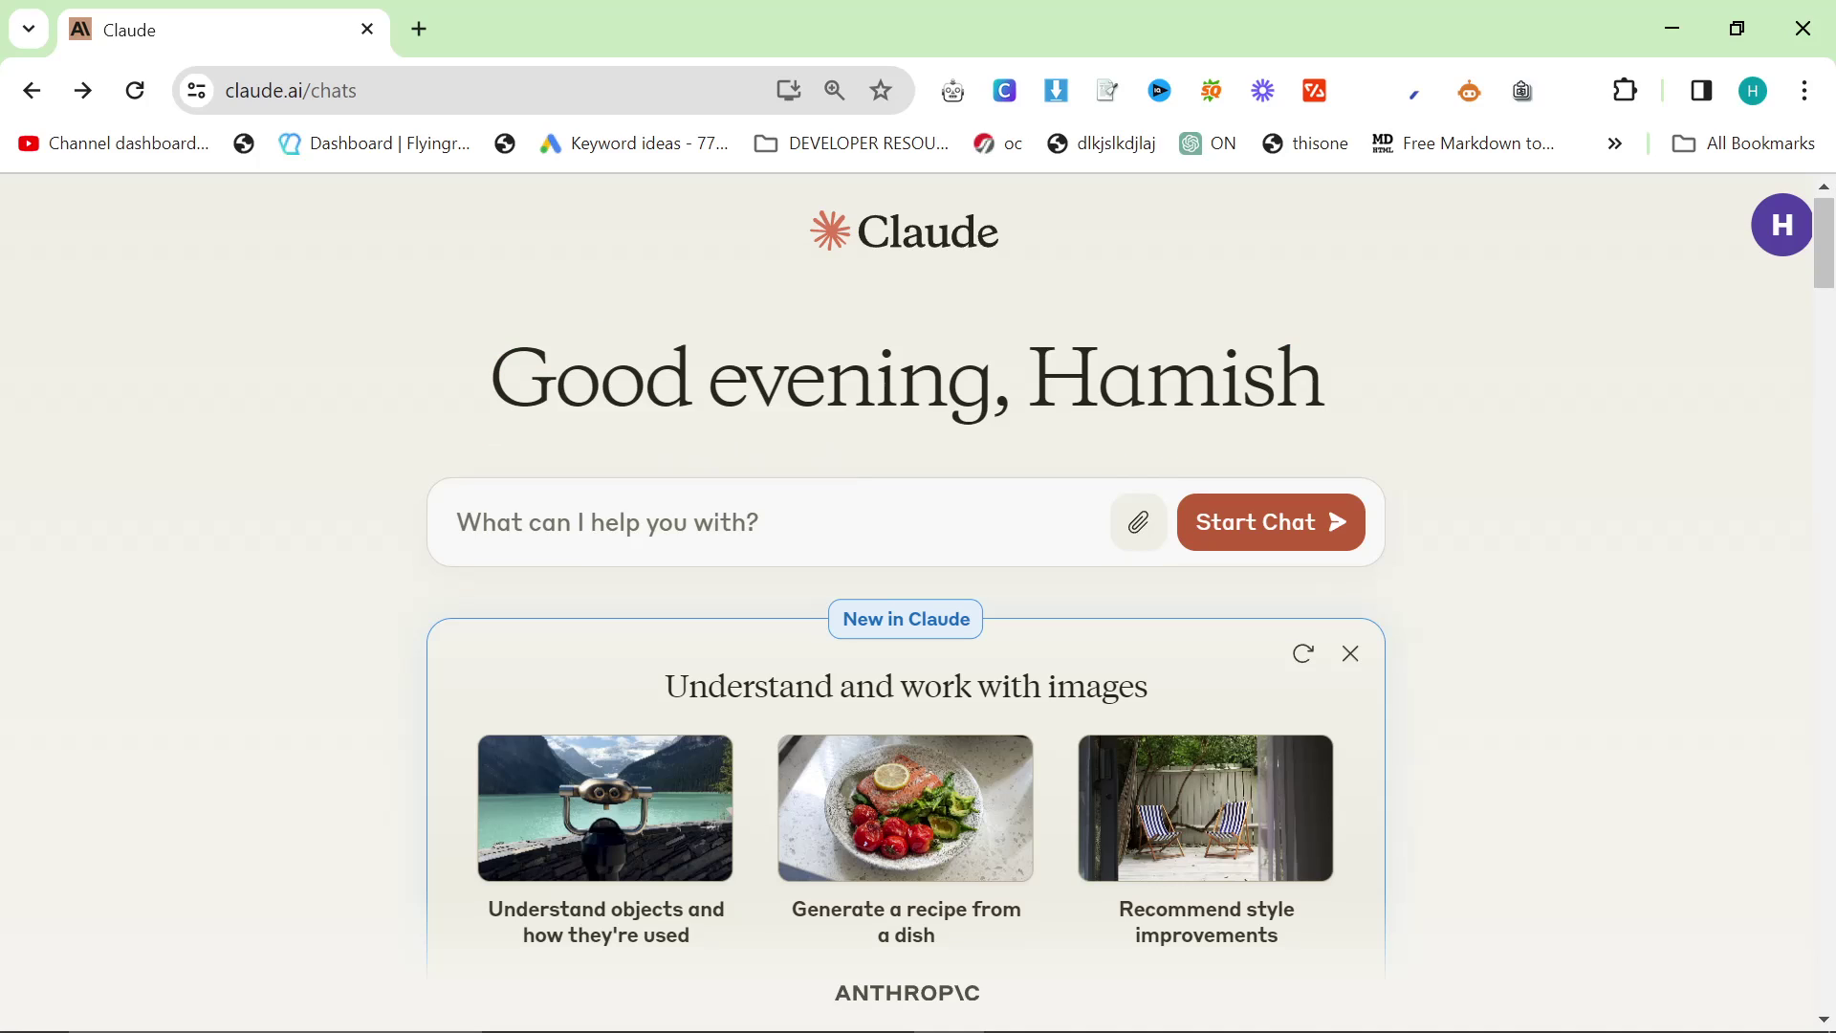
scroll(906, 573, down, 1)
scroll(907, 573, down, 3)
scroll(907, 574, up, 5)
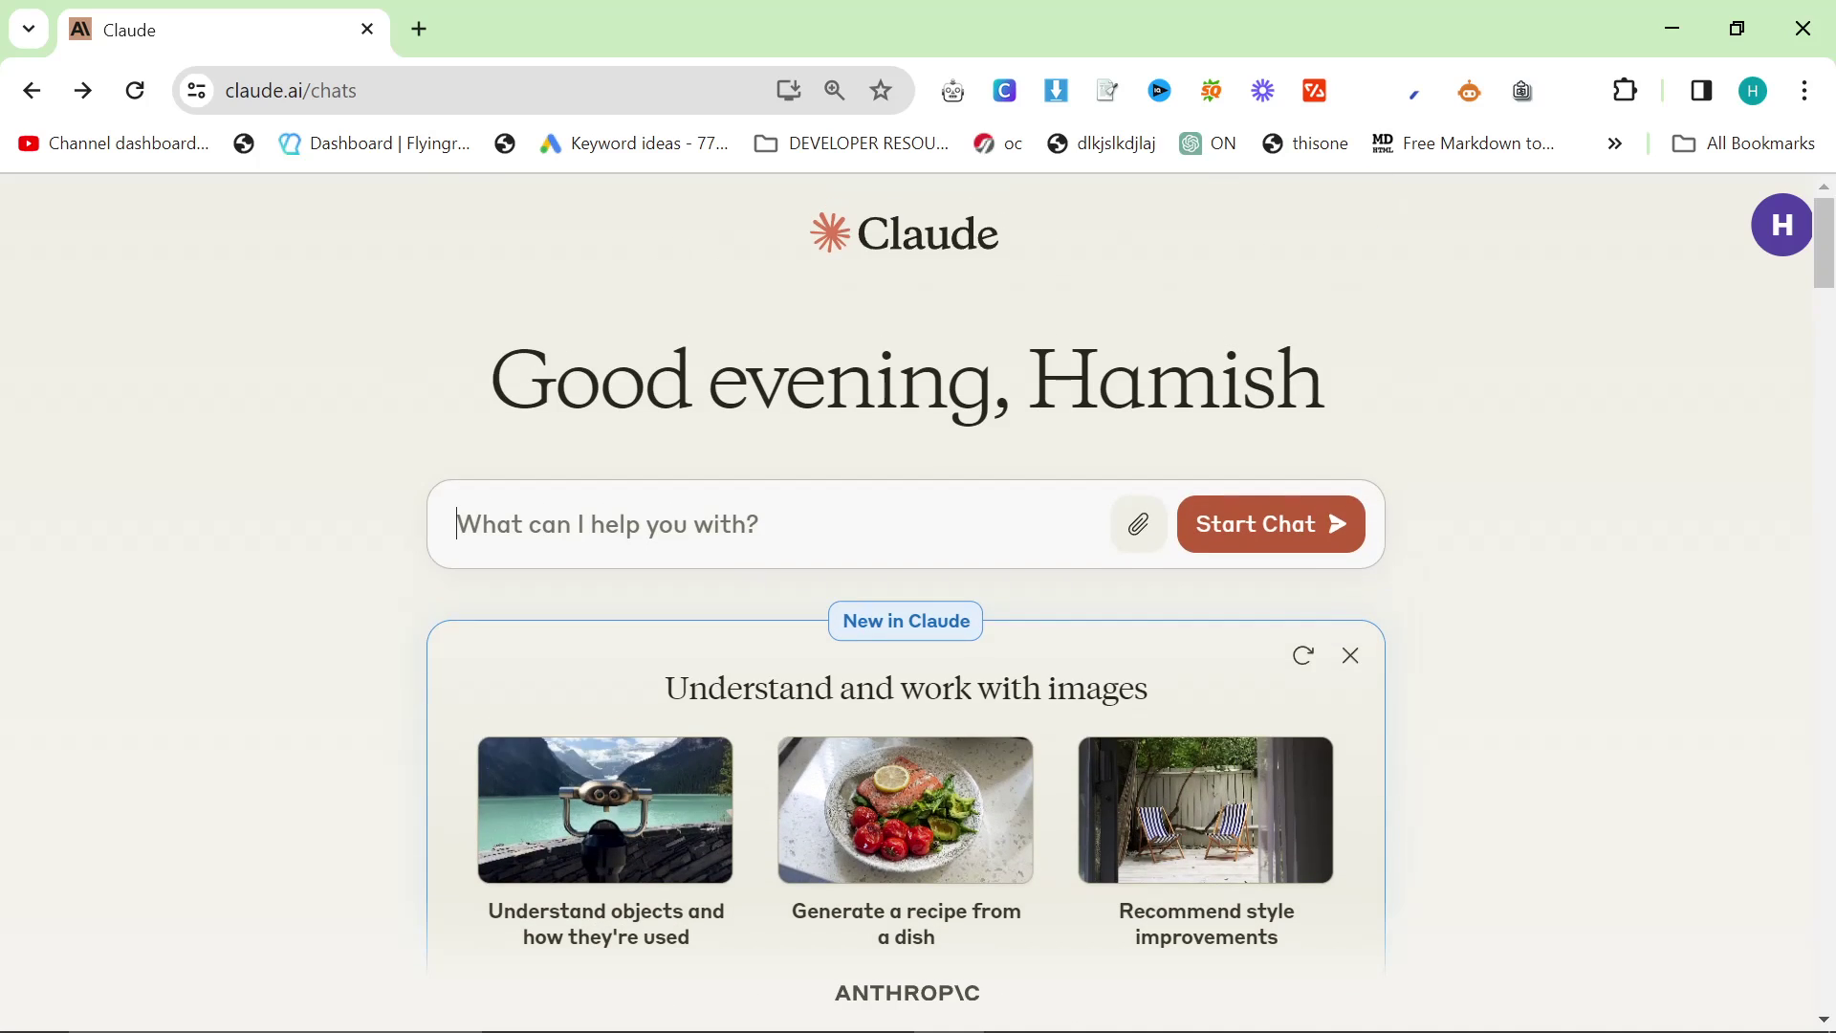
Step: Copy the prompt asking for 5 strictly relevant products for a black tie attire article from Notepad and paste it into Claude's new chat
key(alt+Tab)
key(alt+Tab)
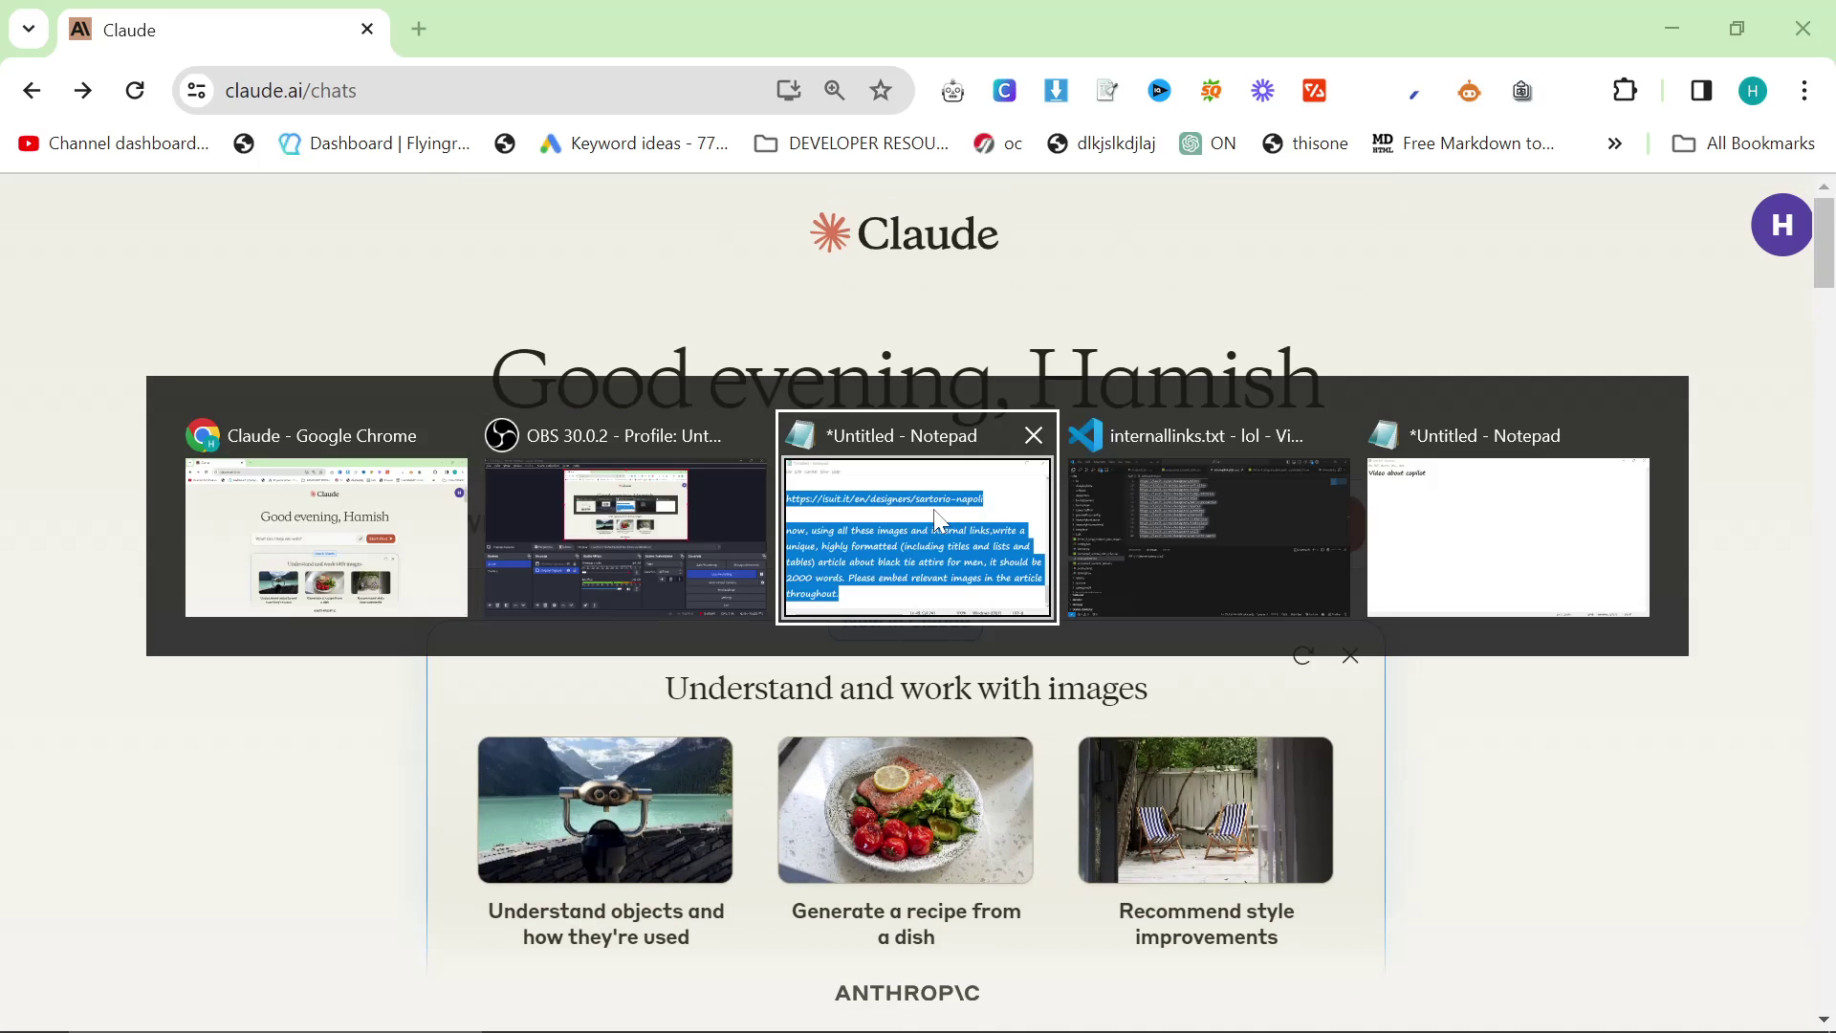
scroll(933, 509, up, 12)
drag(1134, 341, 359, 124)
key(ctrl+c)
key(alt+Tab)
key(ctrl+v)
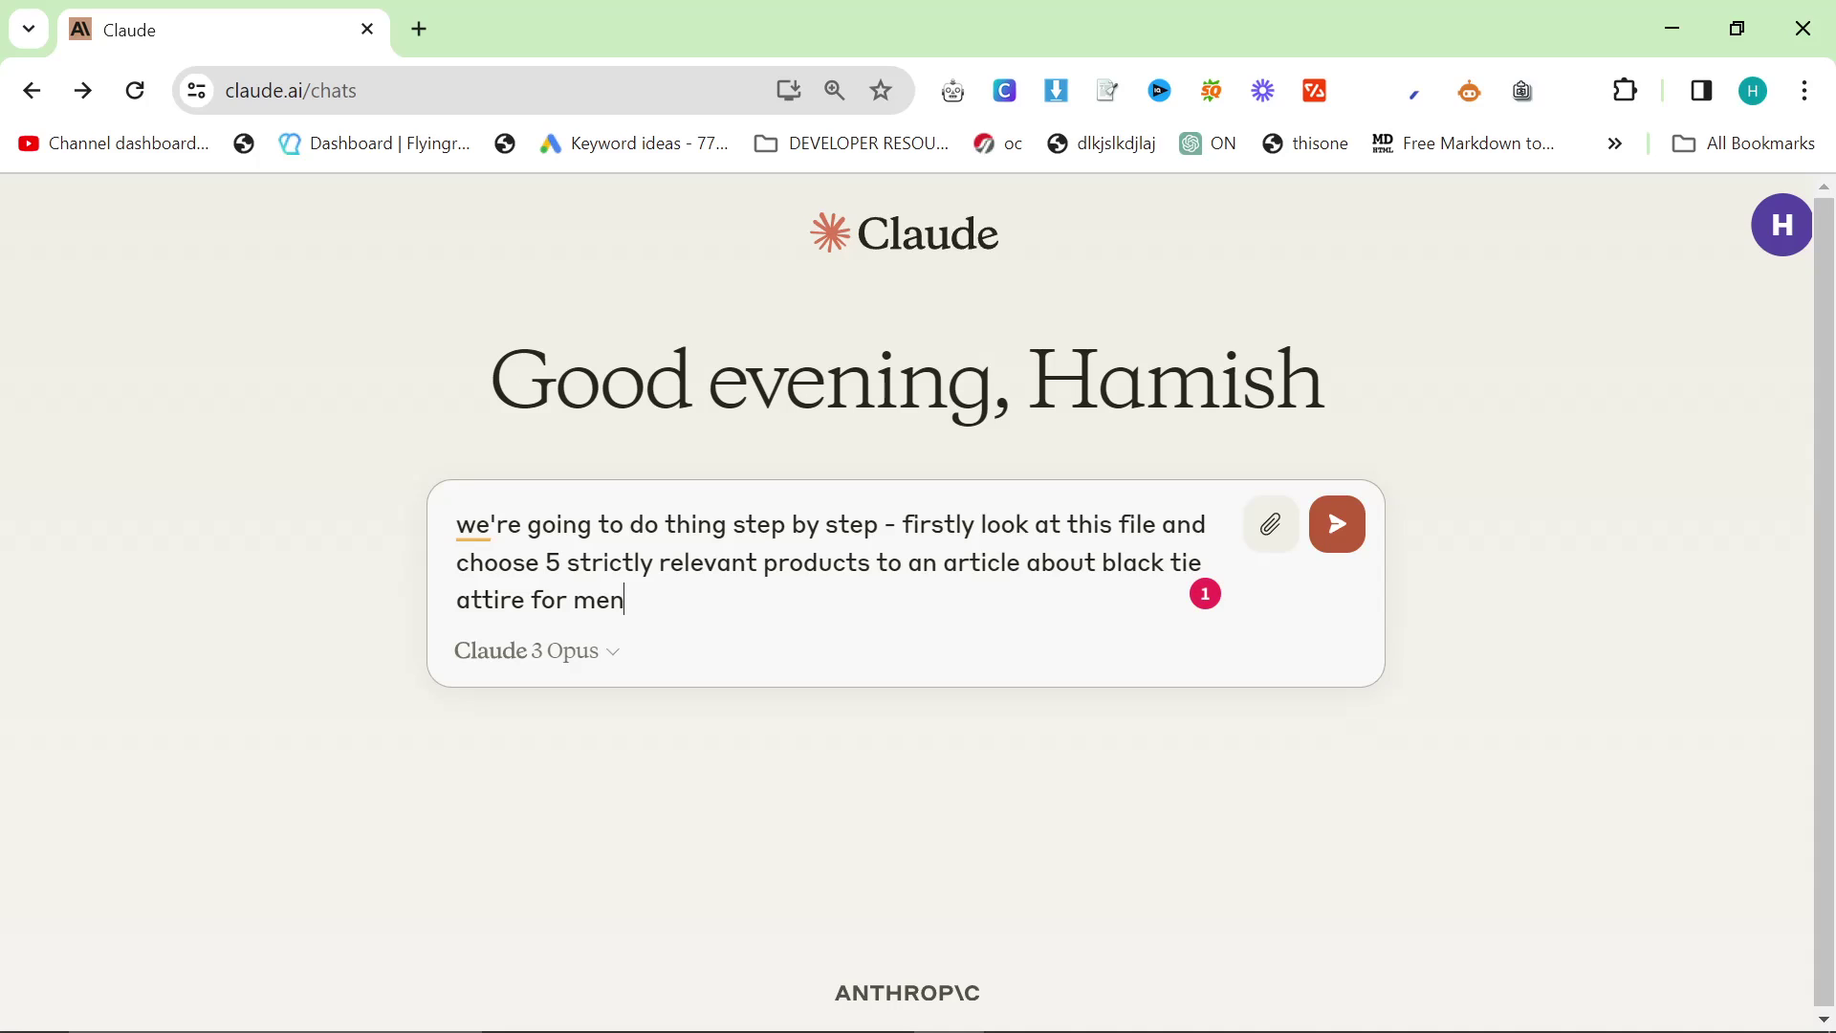
drag(540, 562, 626, 599)
click(626, 599)
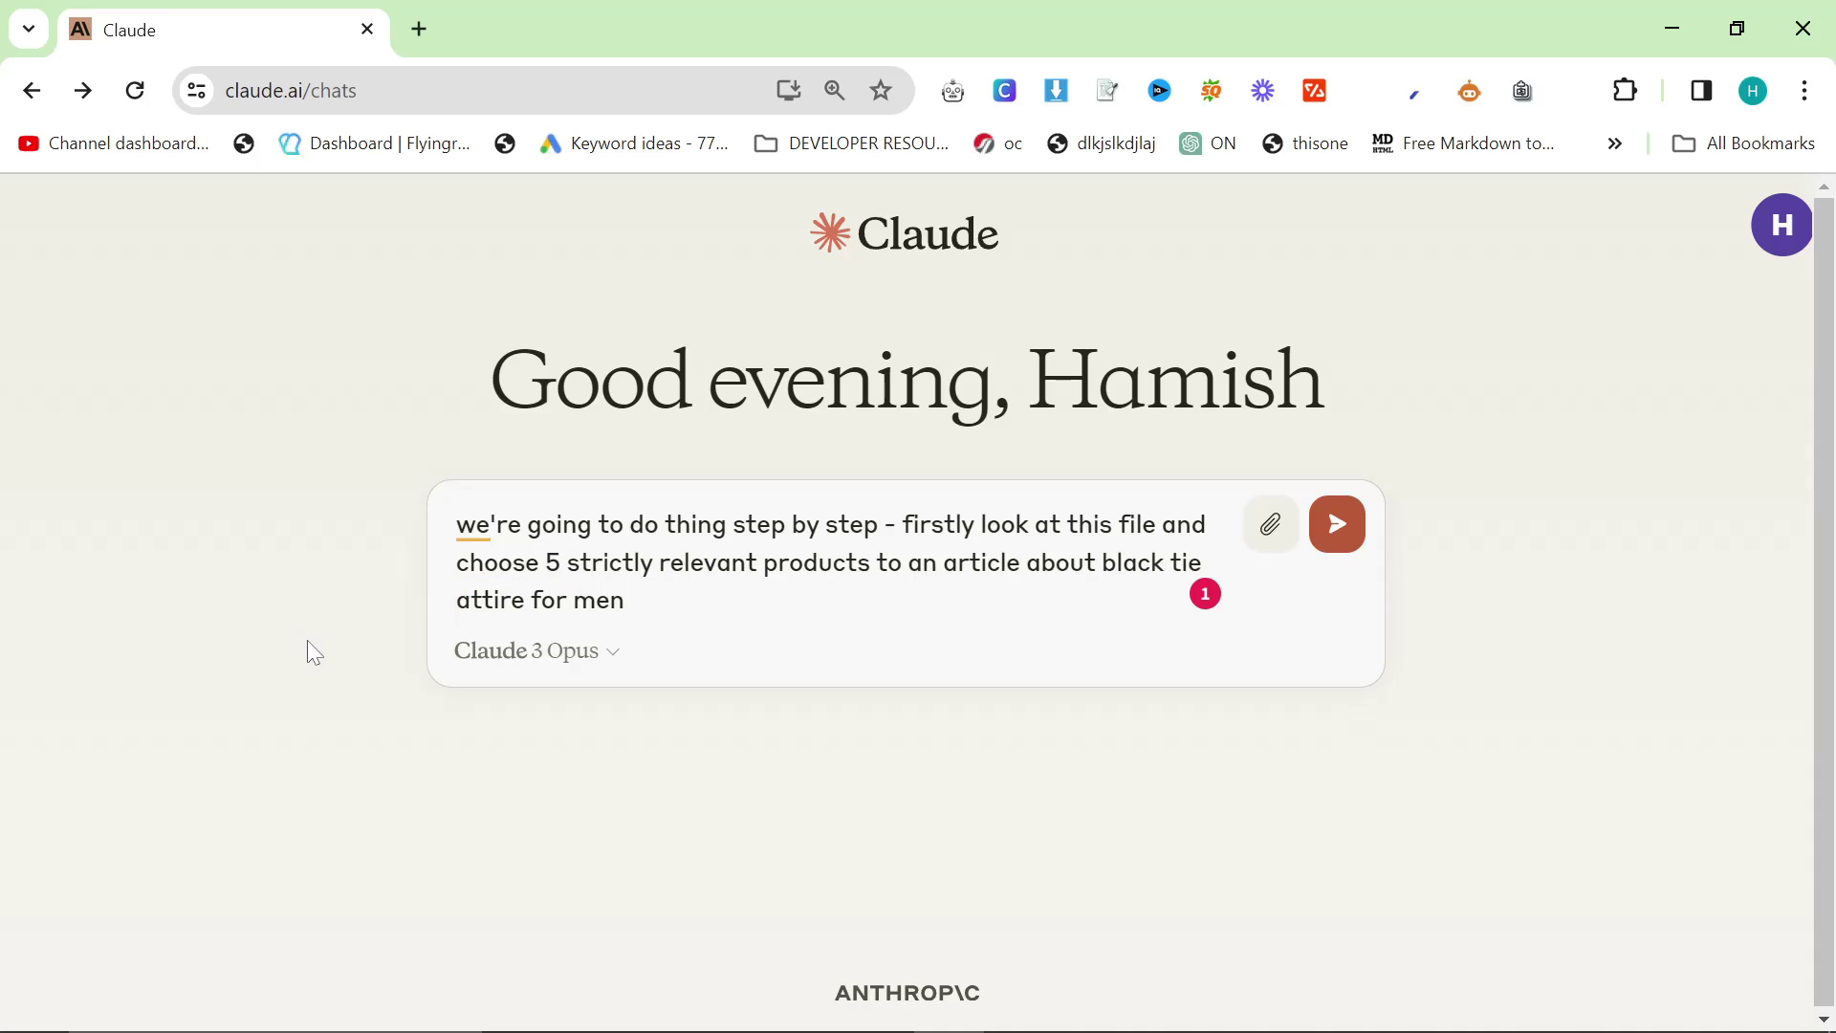
Step: Attach the copied product listing to the prompt as pasted text and send the message to Claude
key(ctrl+v)
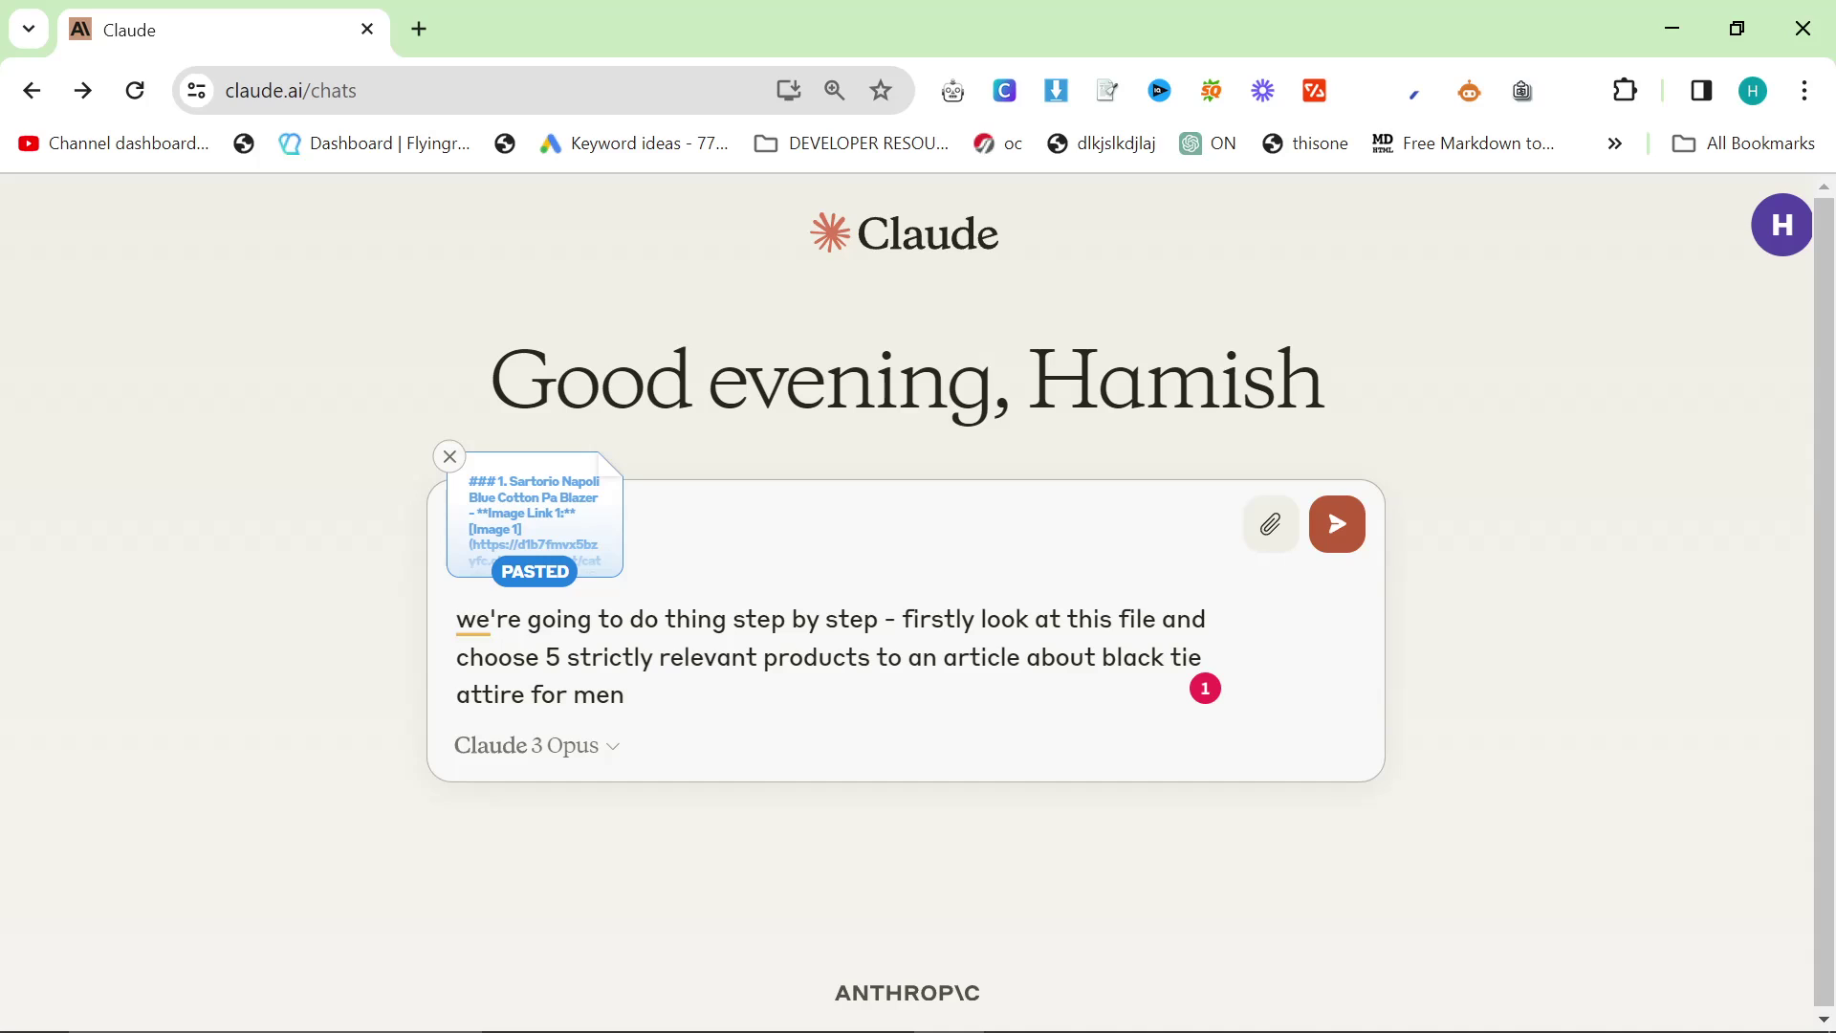
key(Return)
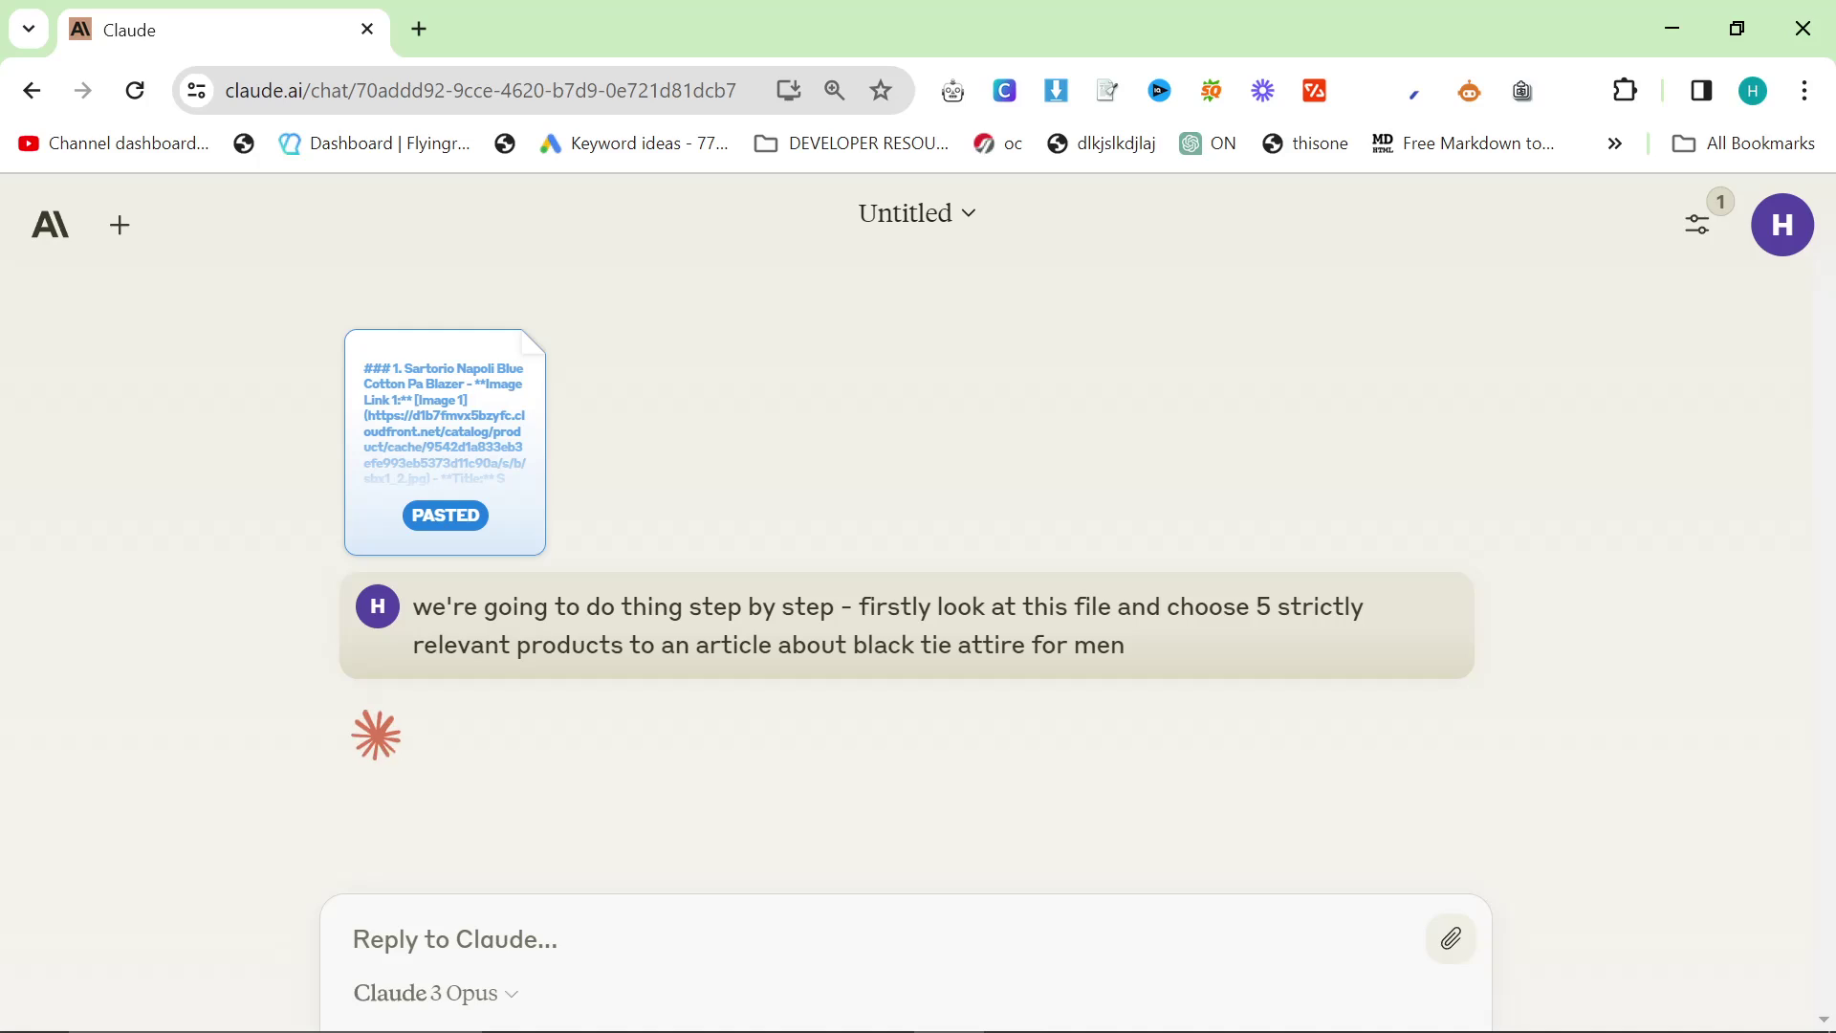
drag(846, 645, 1139, 659)
click(1145, 666)
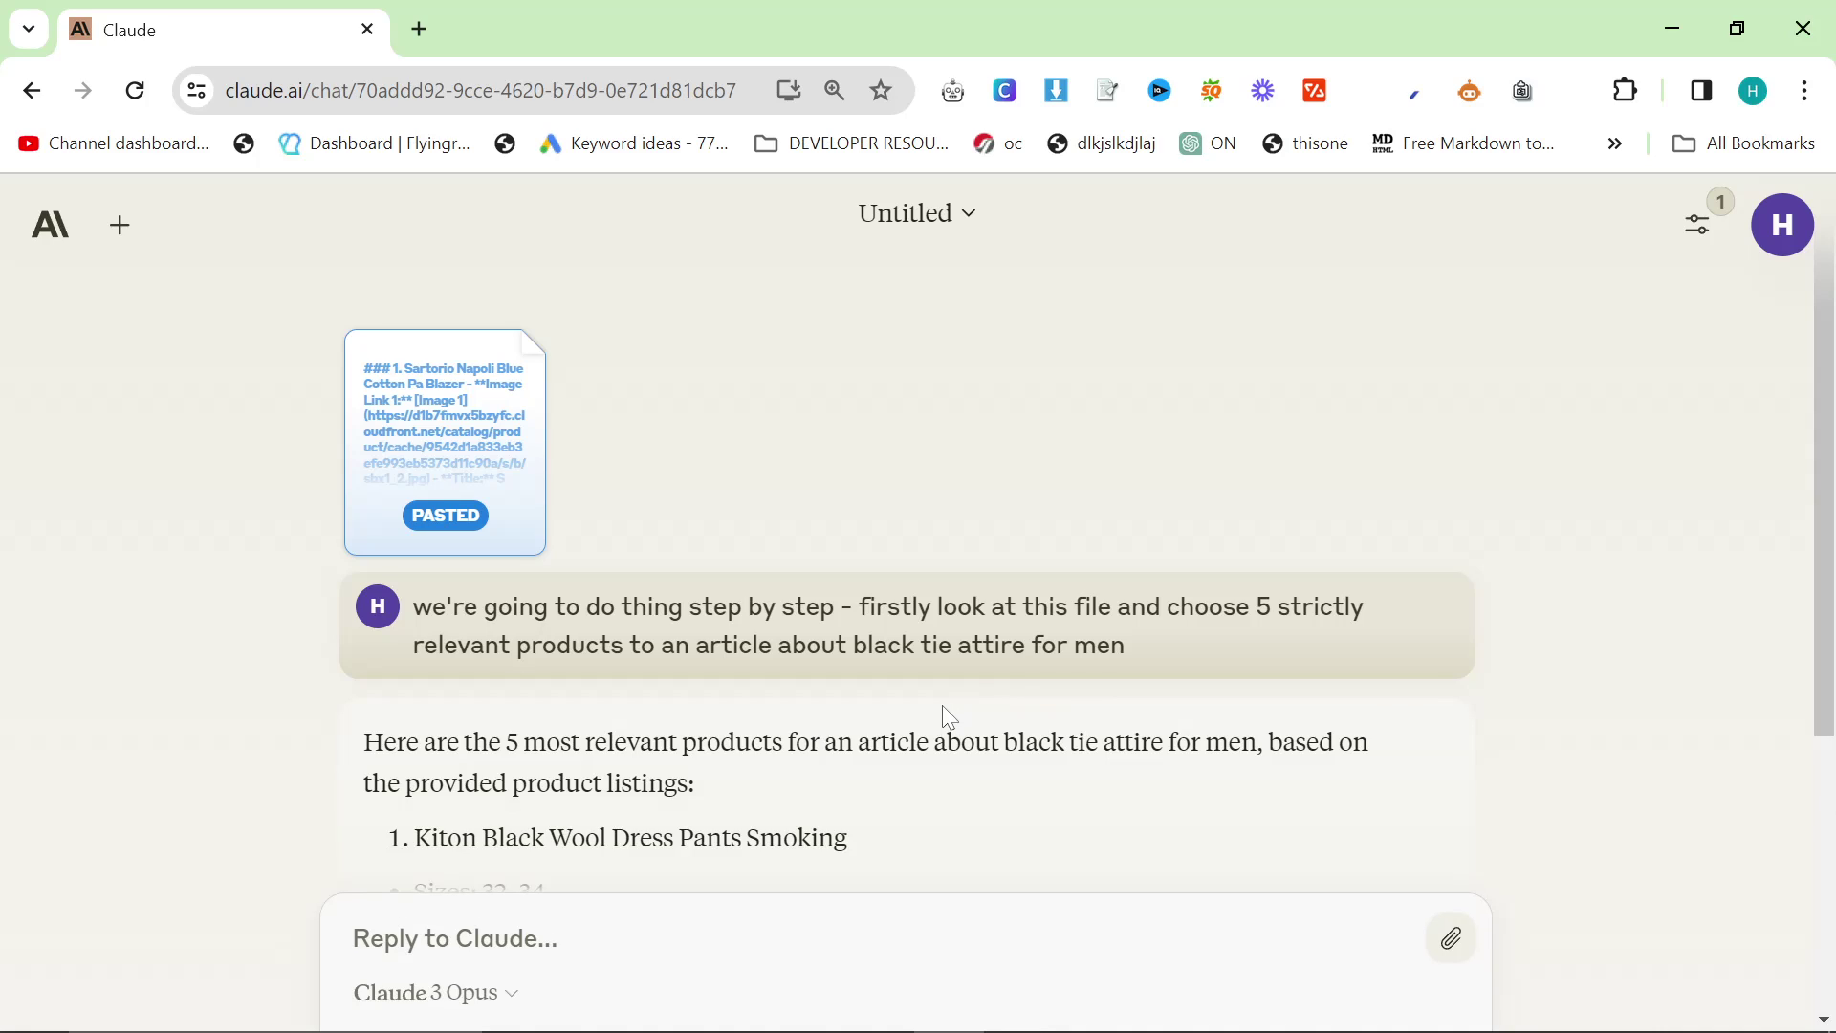
Step: Read the first product picks in Claude's reply, including the Kiton Blue Cotton Smoking Blazer
scroll(950, 717, down, 3)
scroll(949, 717, down, 1)
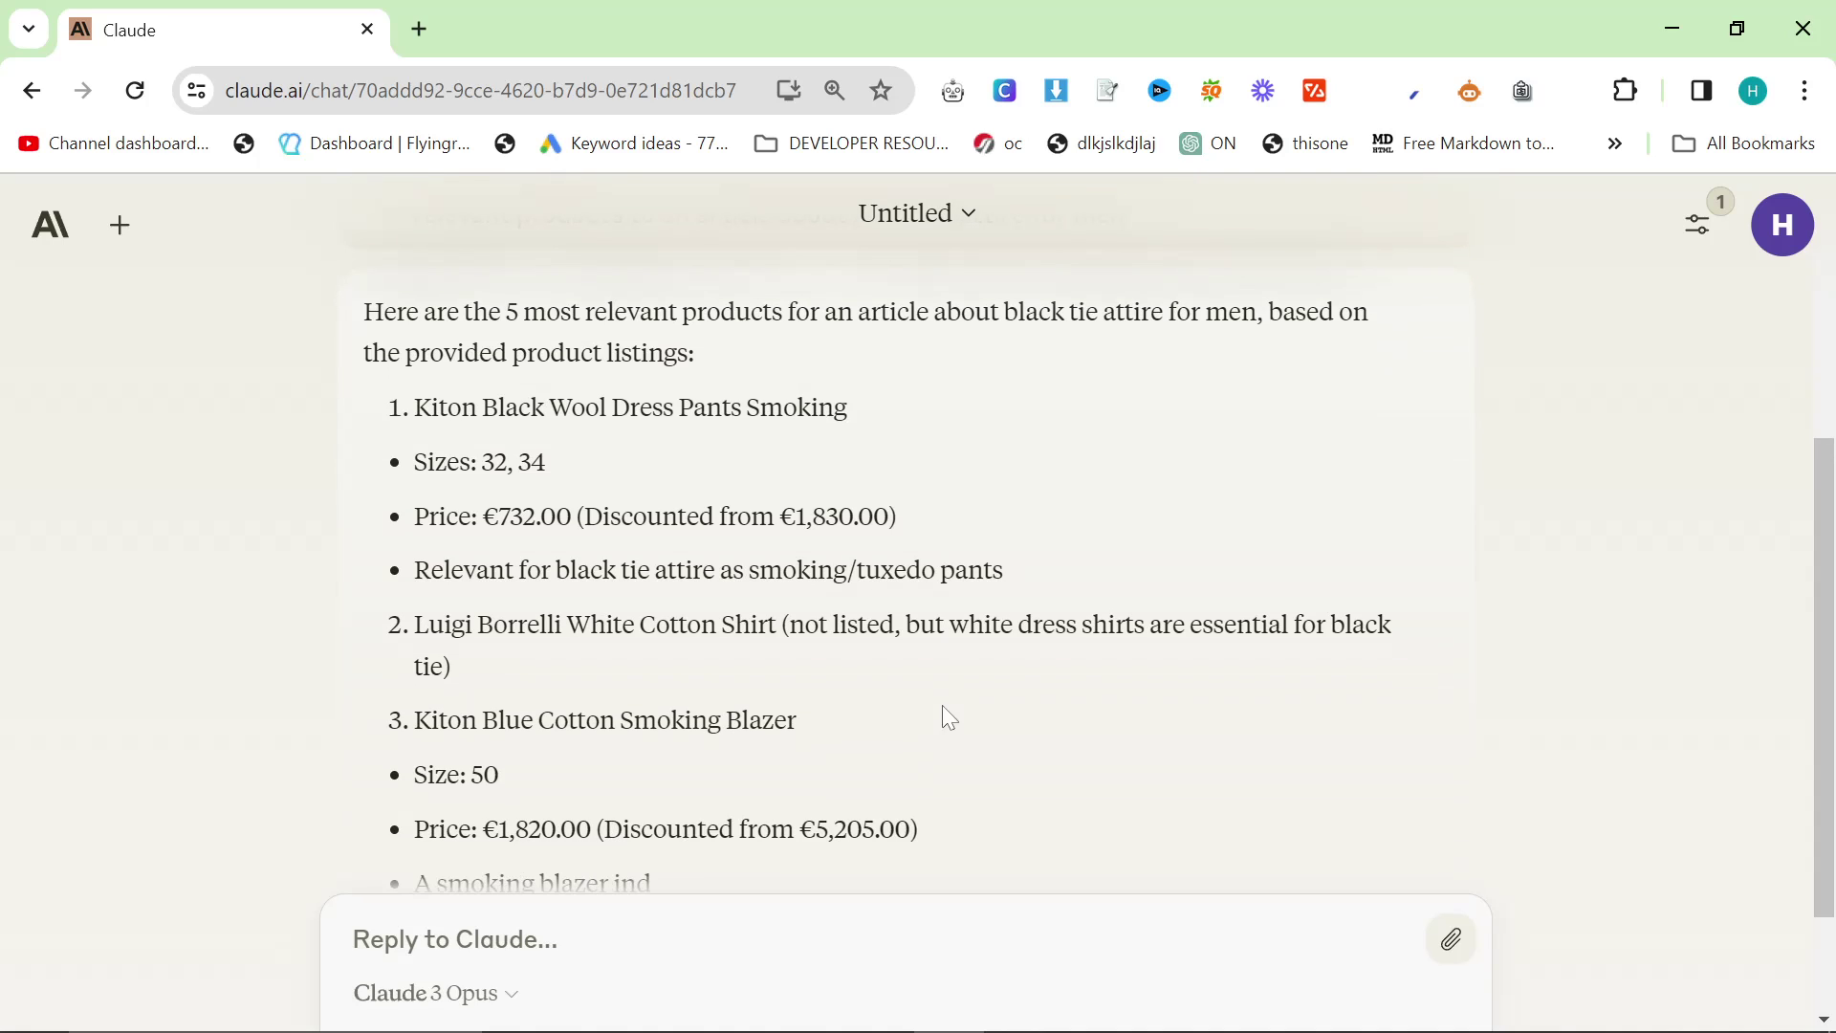
scroll(943, 717, down, 1)
scroll(647, 647, up, 2)
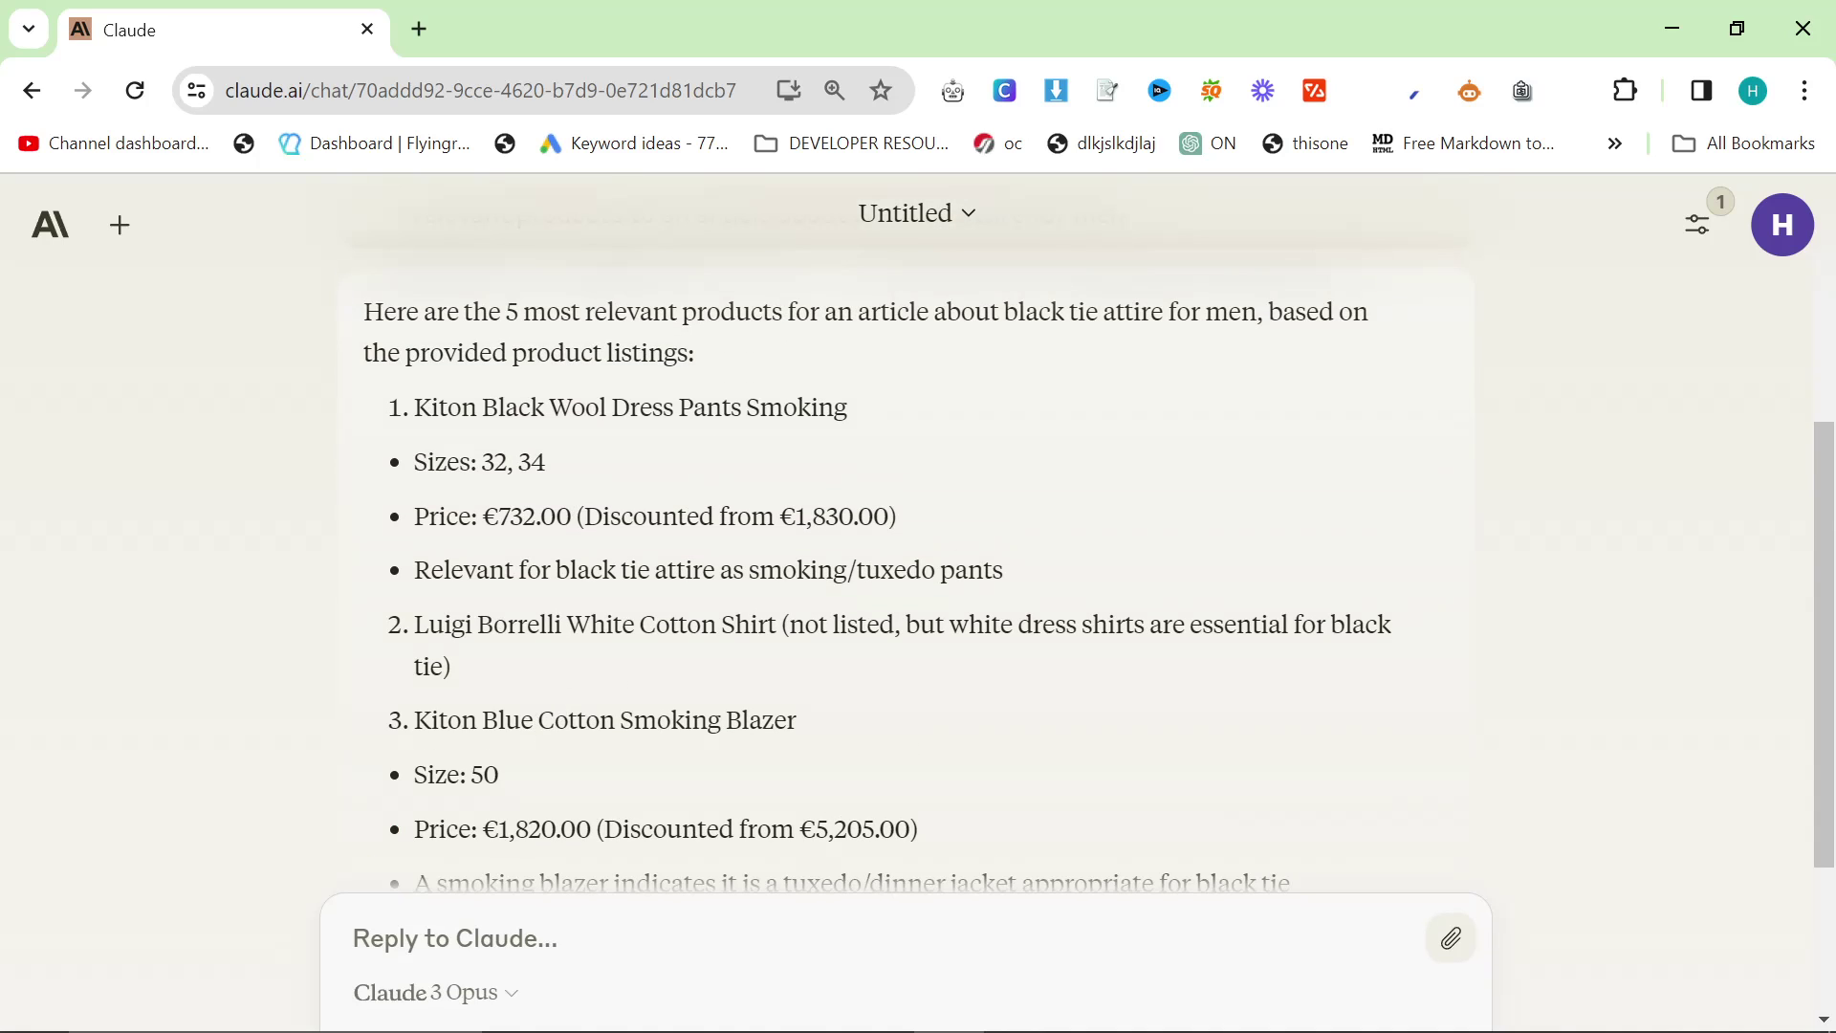
drag(620, 719, 820, 722)
click(922, 554)
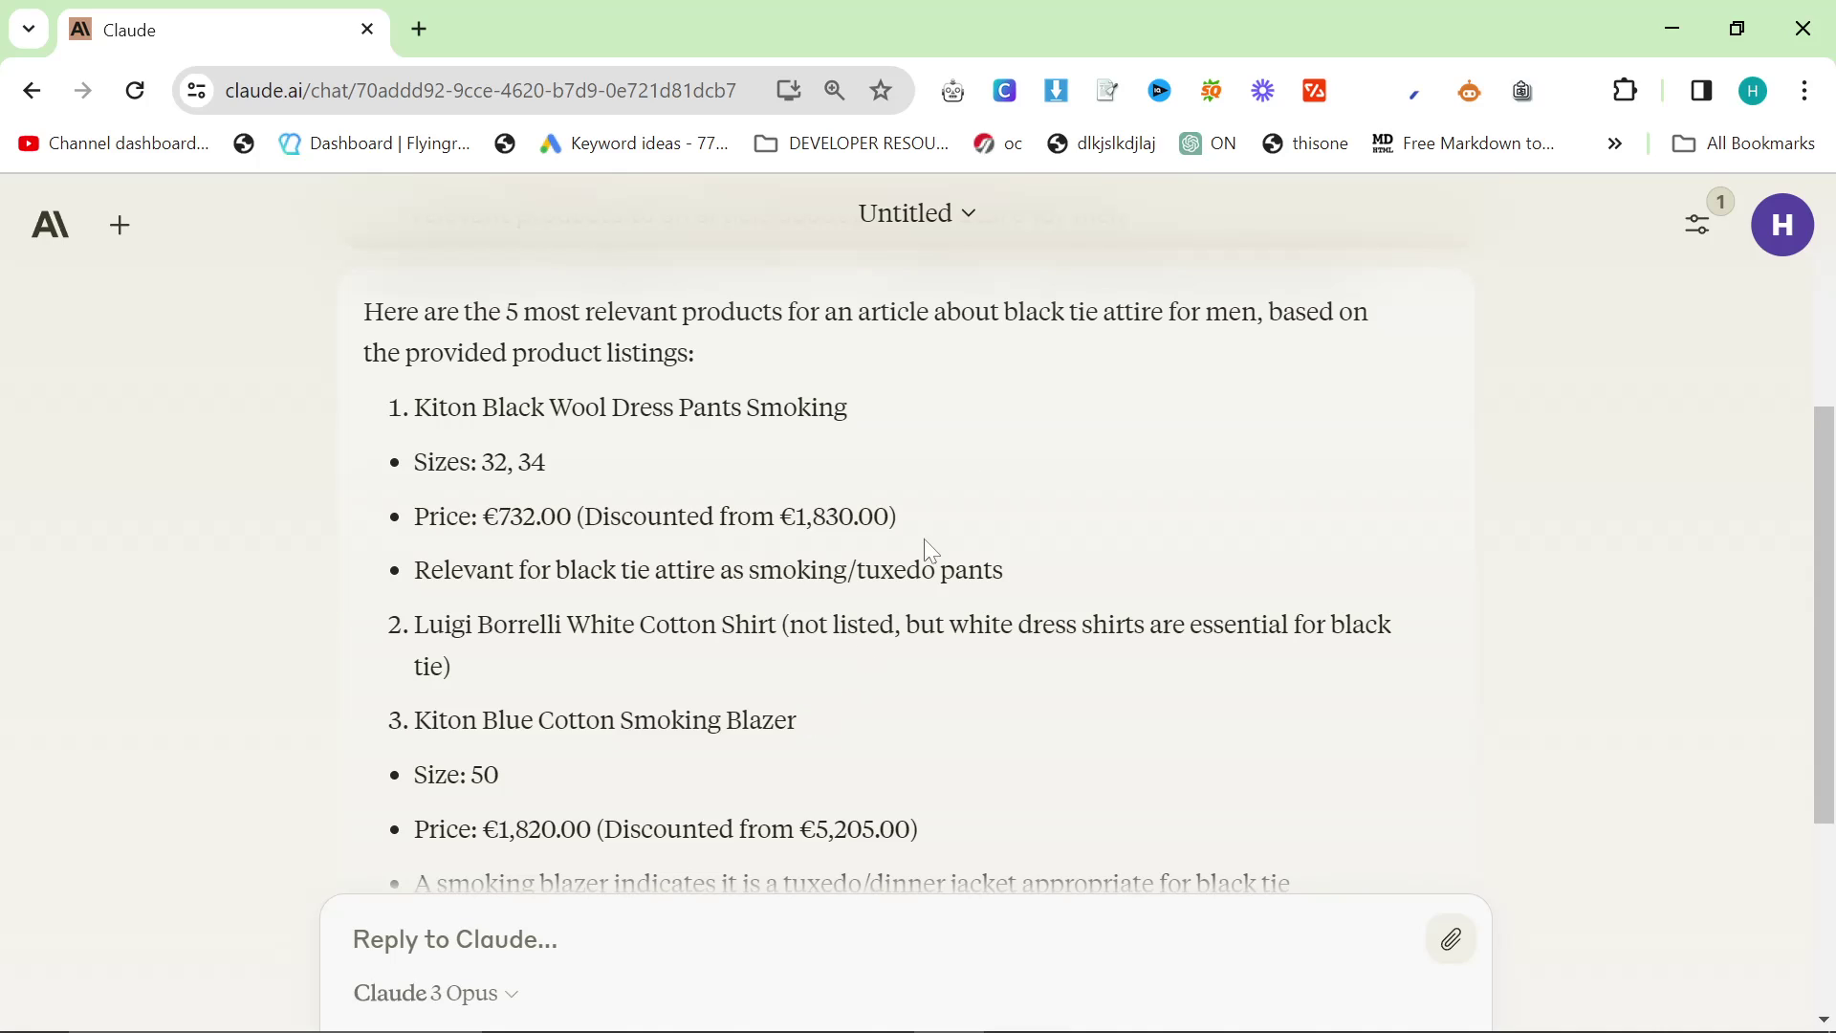
Step: Search Google for "smoking blazer" in a new tab
click(412, 36)
text(smo)
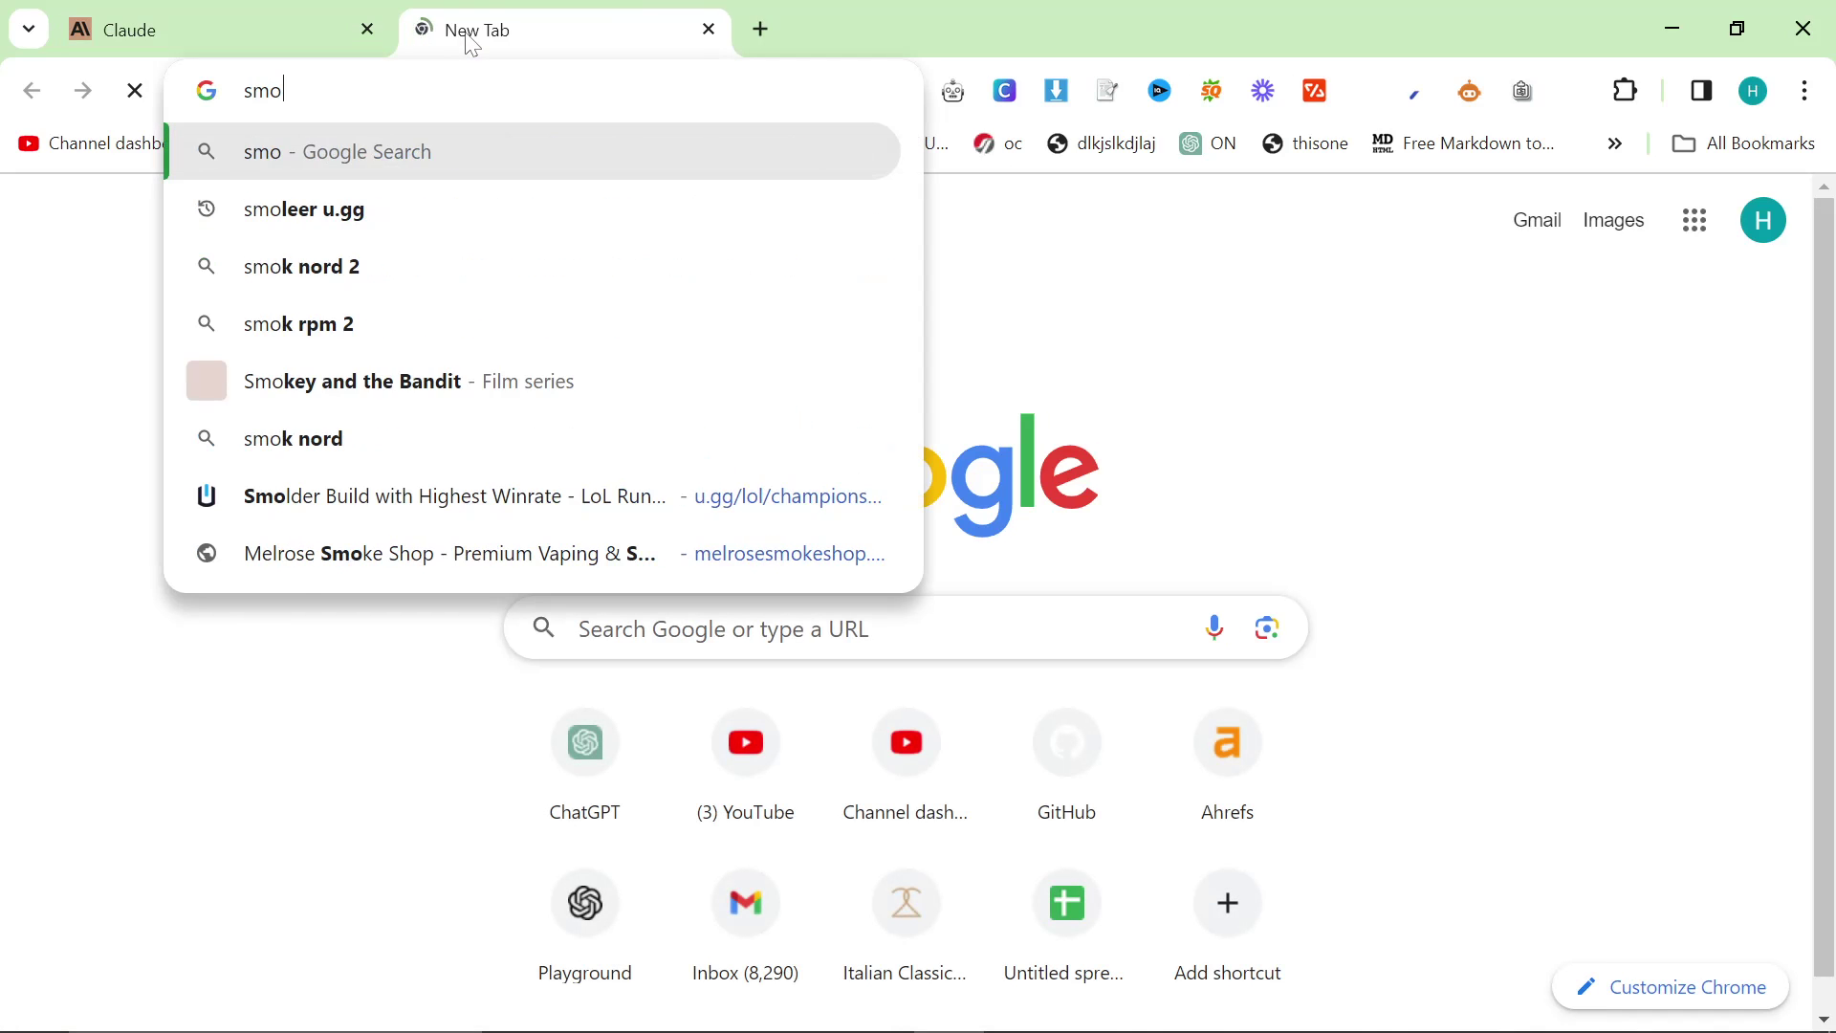
text(king blazer)
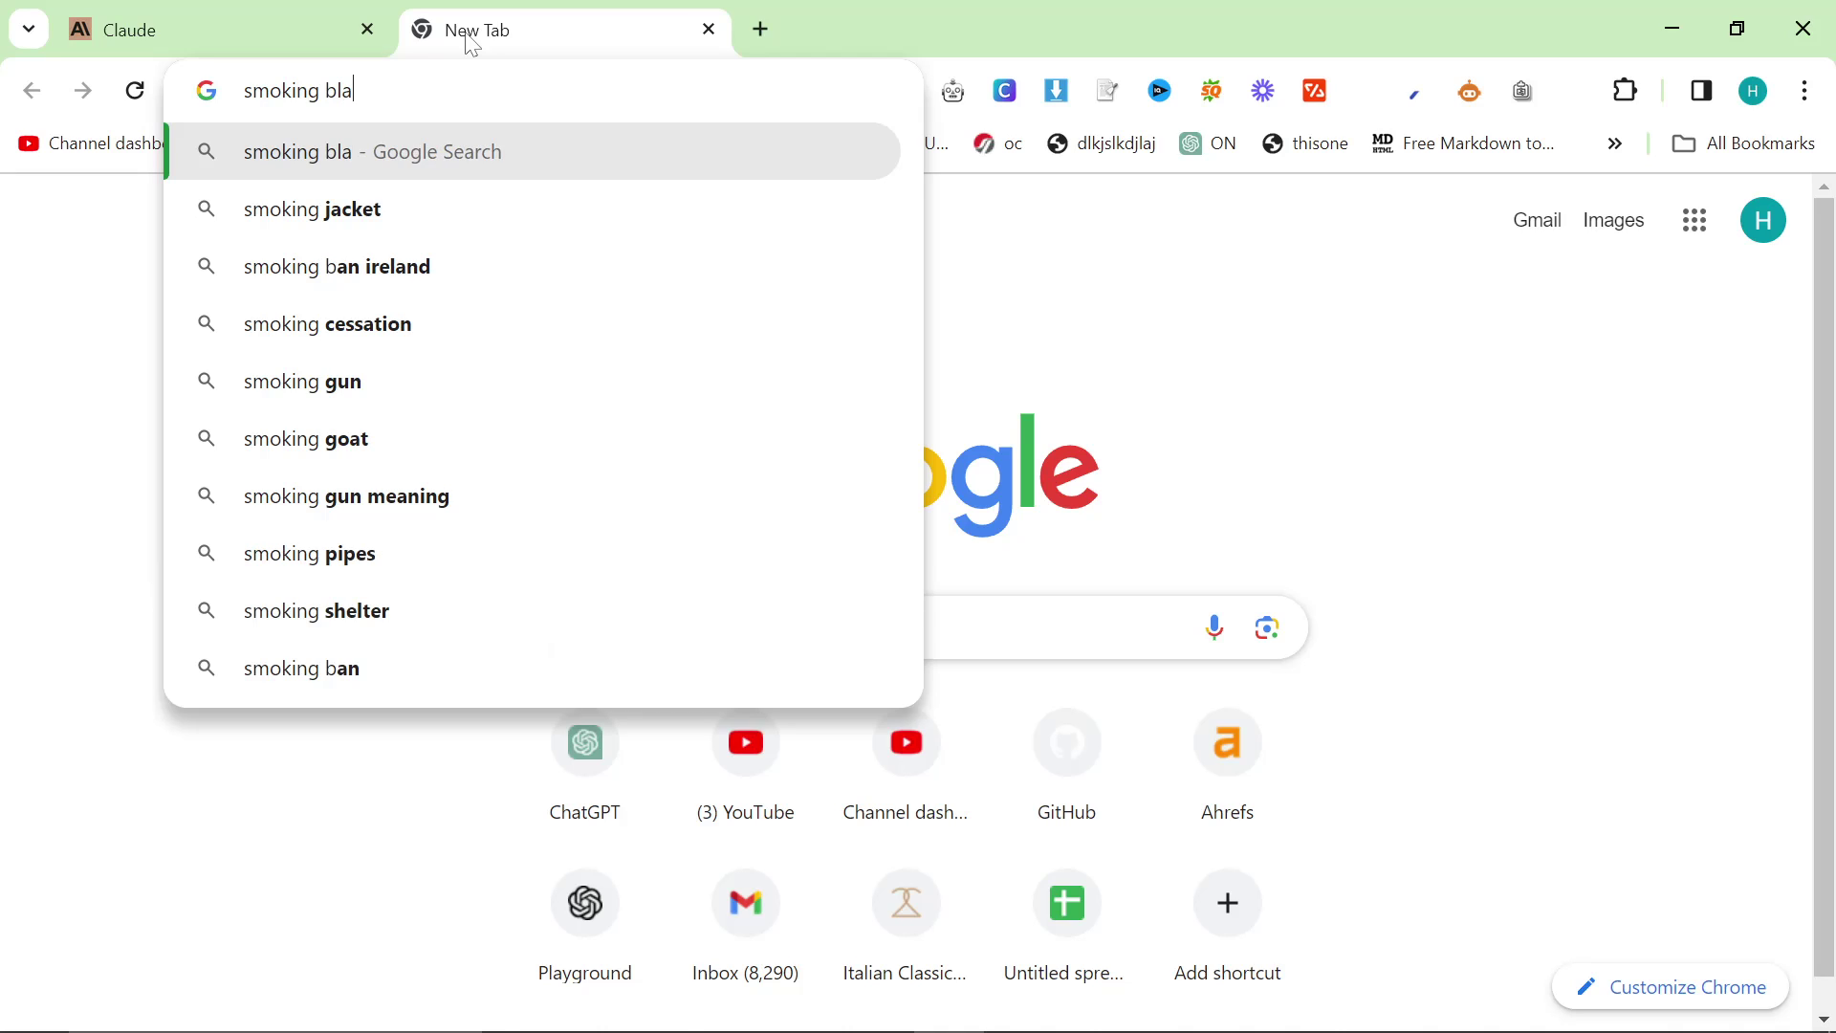
key(Return)
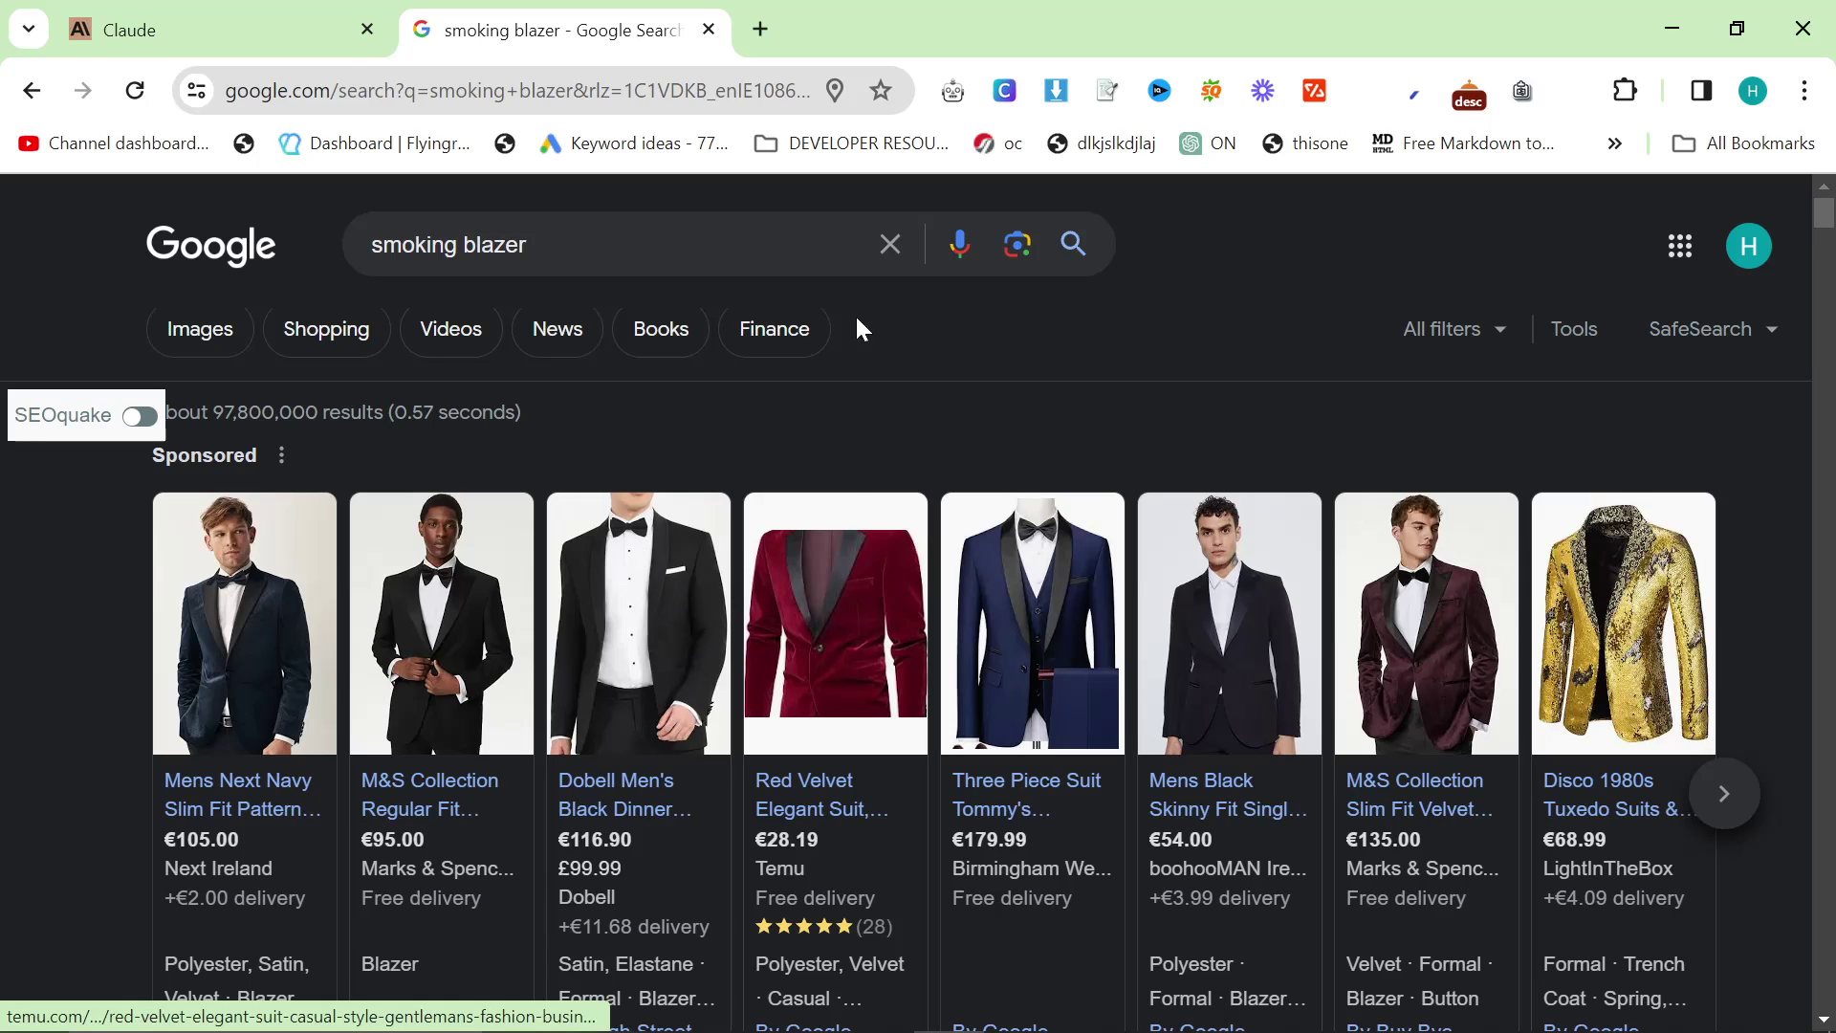
Step: Open ChatGPT in a new tab and place that tab between the Claude and Google results tabs
click(762, 31)
text(ch)
key(Return)
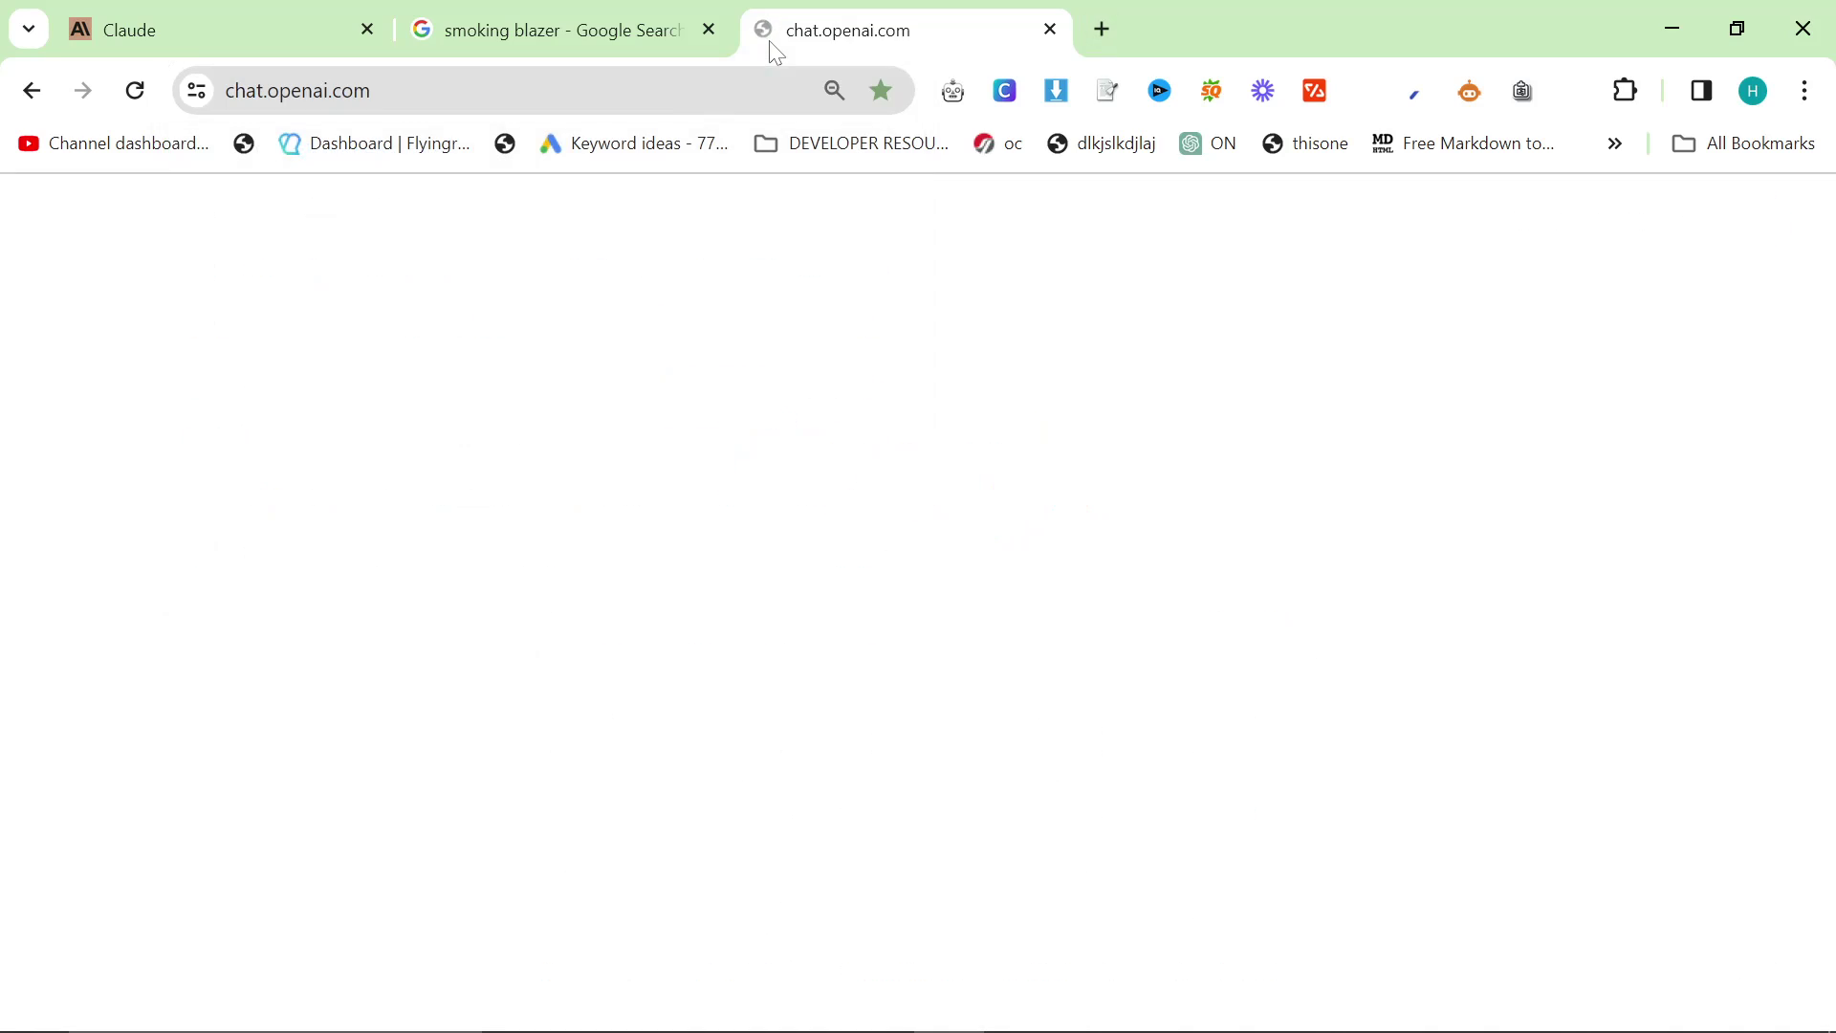
drag(773, 38, 549, 13)
key(alt+Tab)
click(436, 552)
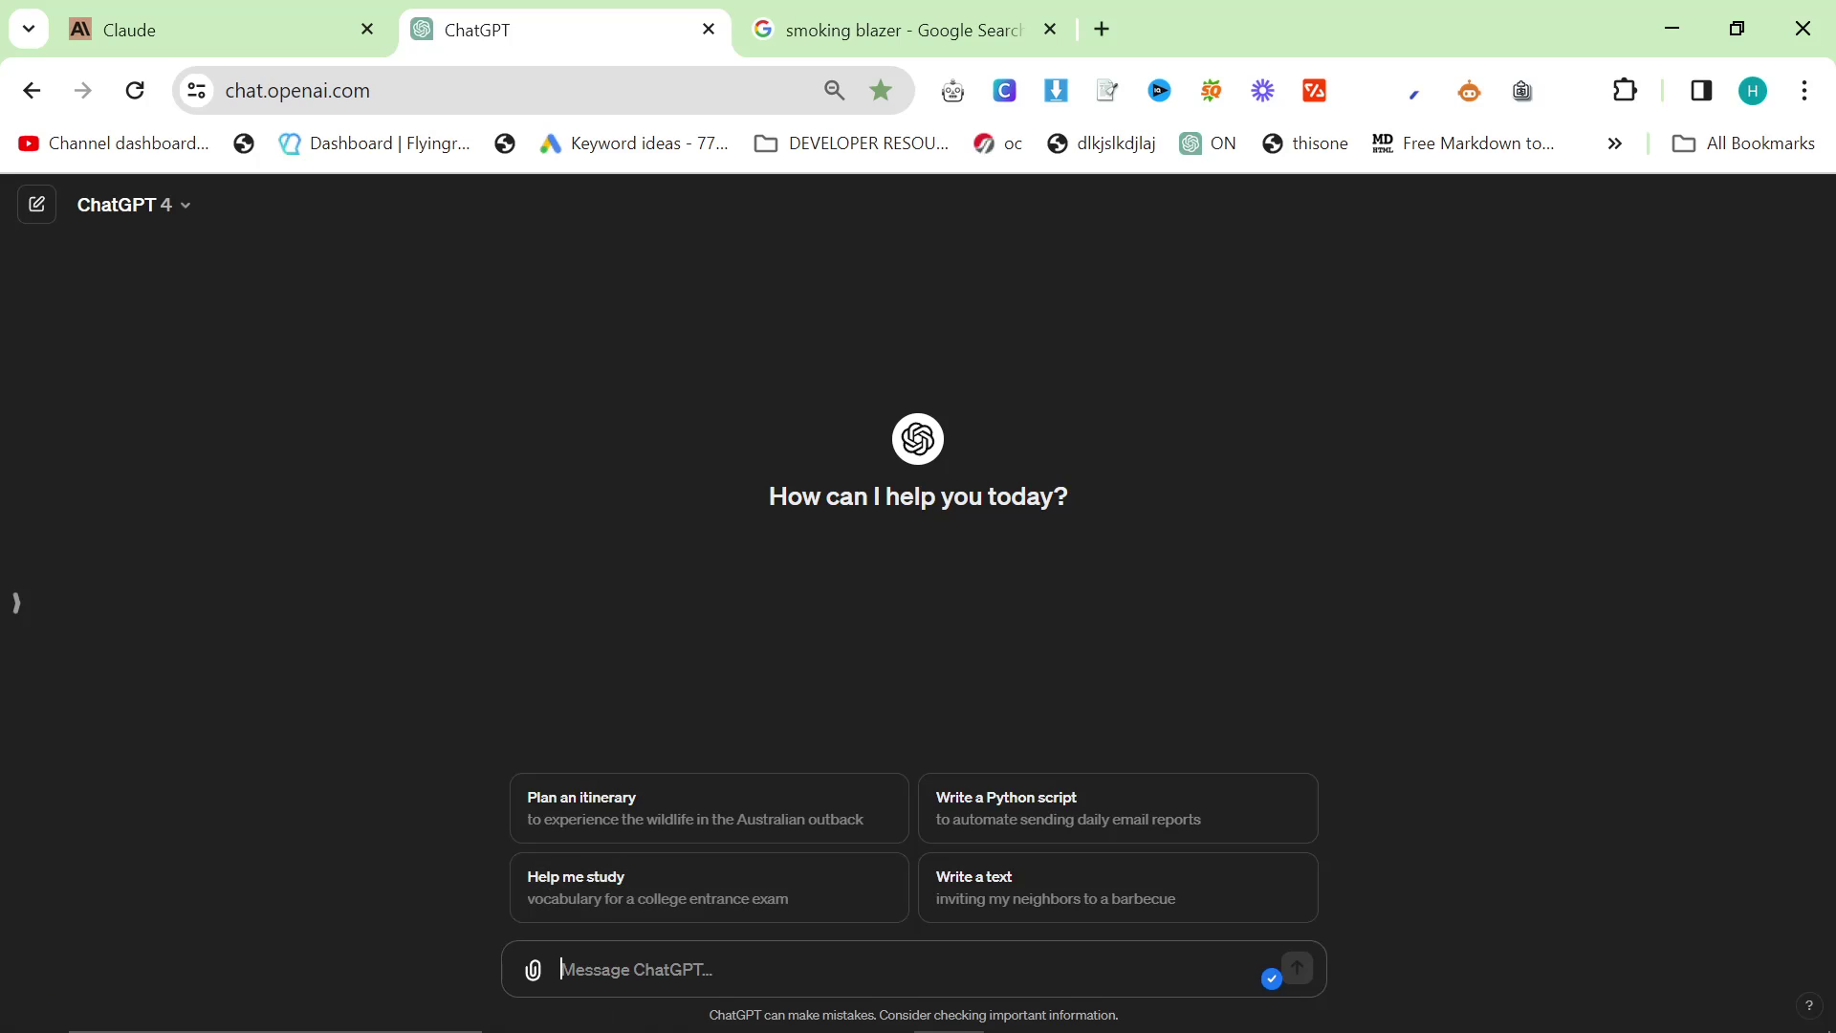
Step: Ask ChatGPT to "choose 5 relevant images for an article about black tie attire for men", with the product listing pasted below, and send it
text(choose 5 relev)
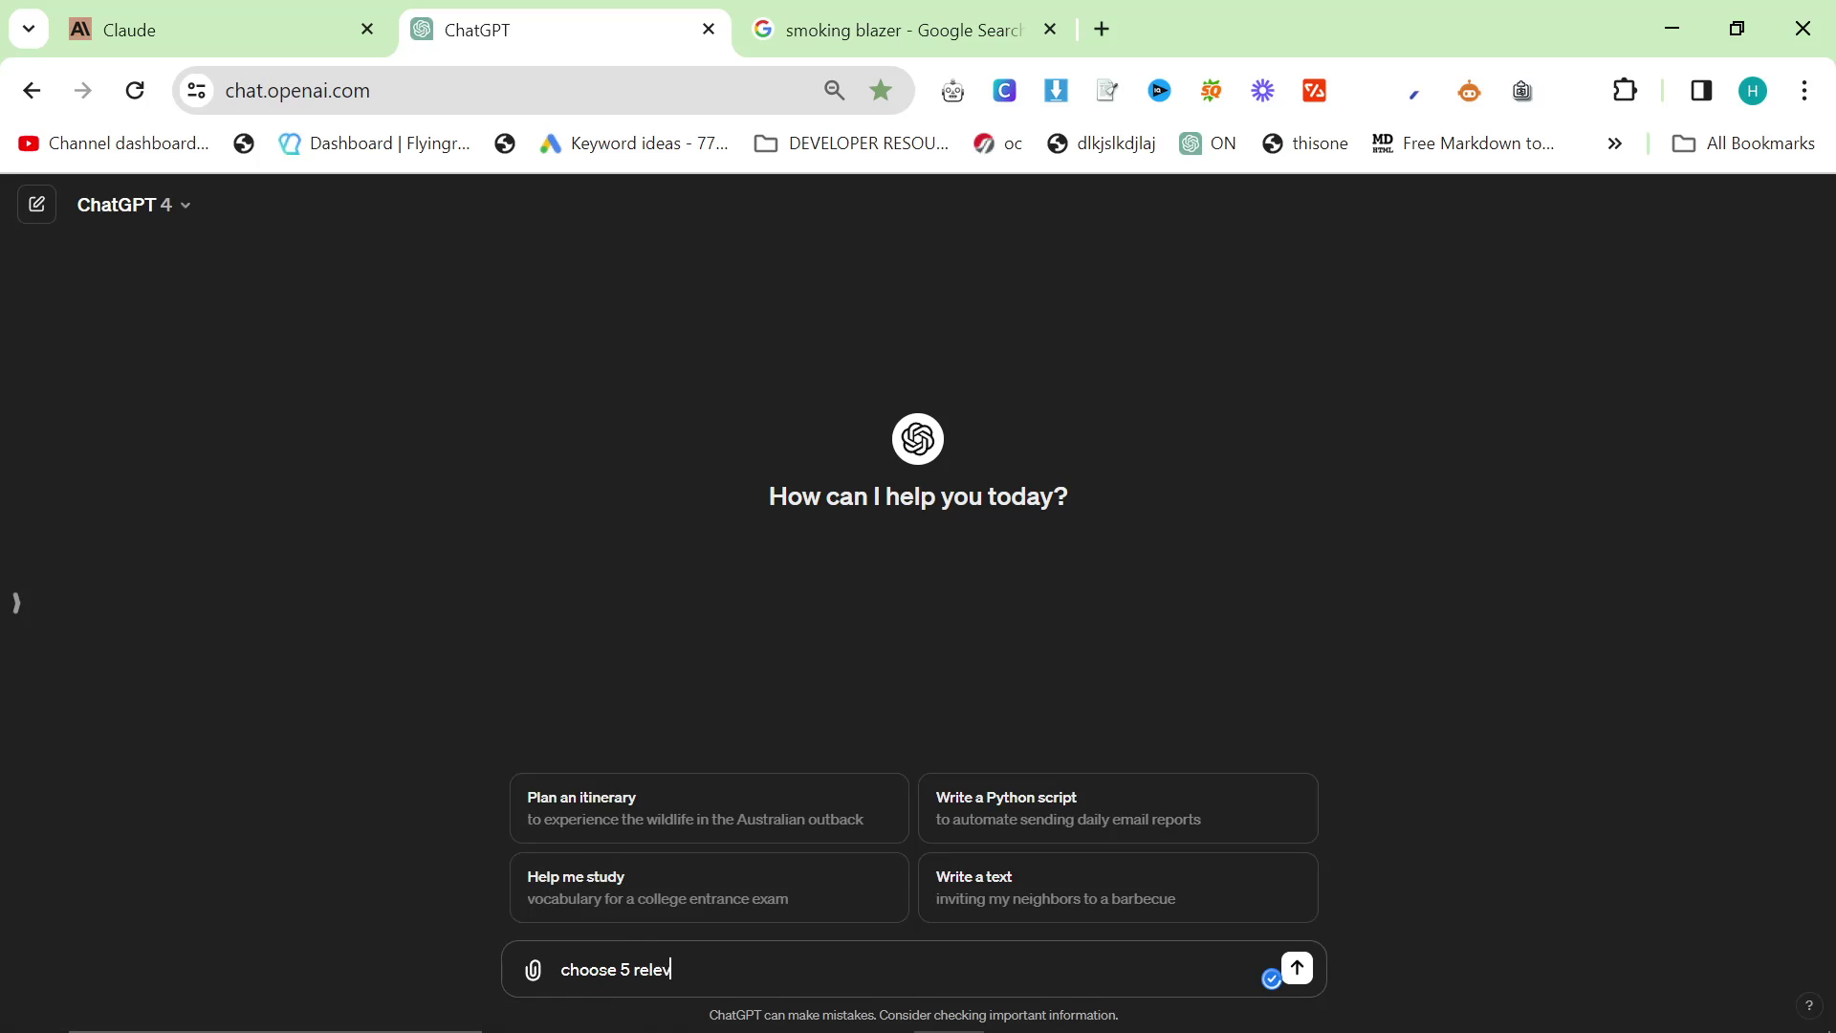
text(ant images for)
key(BackSpace)
text(or an article about black tie attire for men)
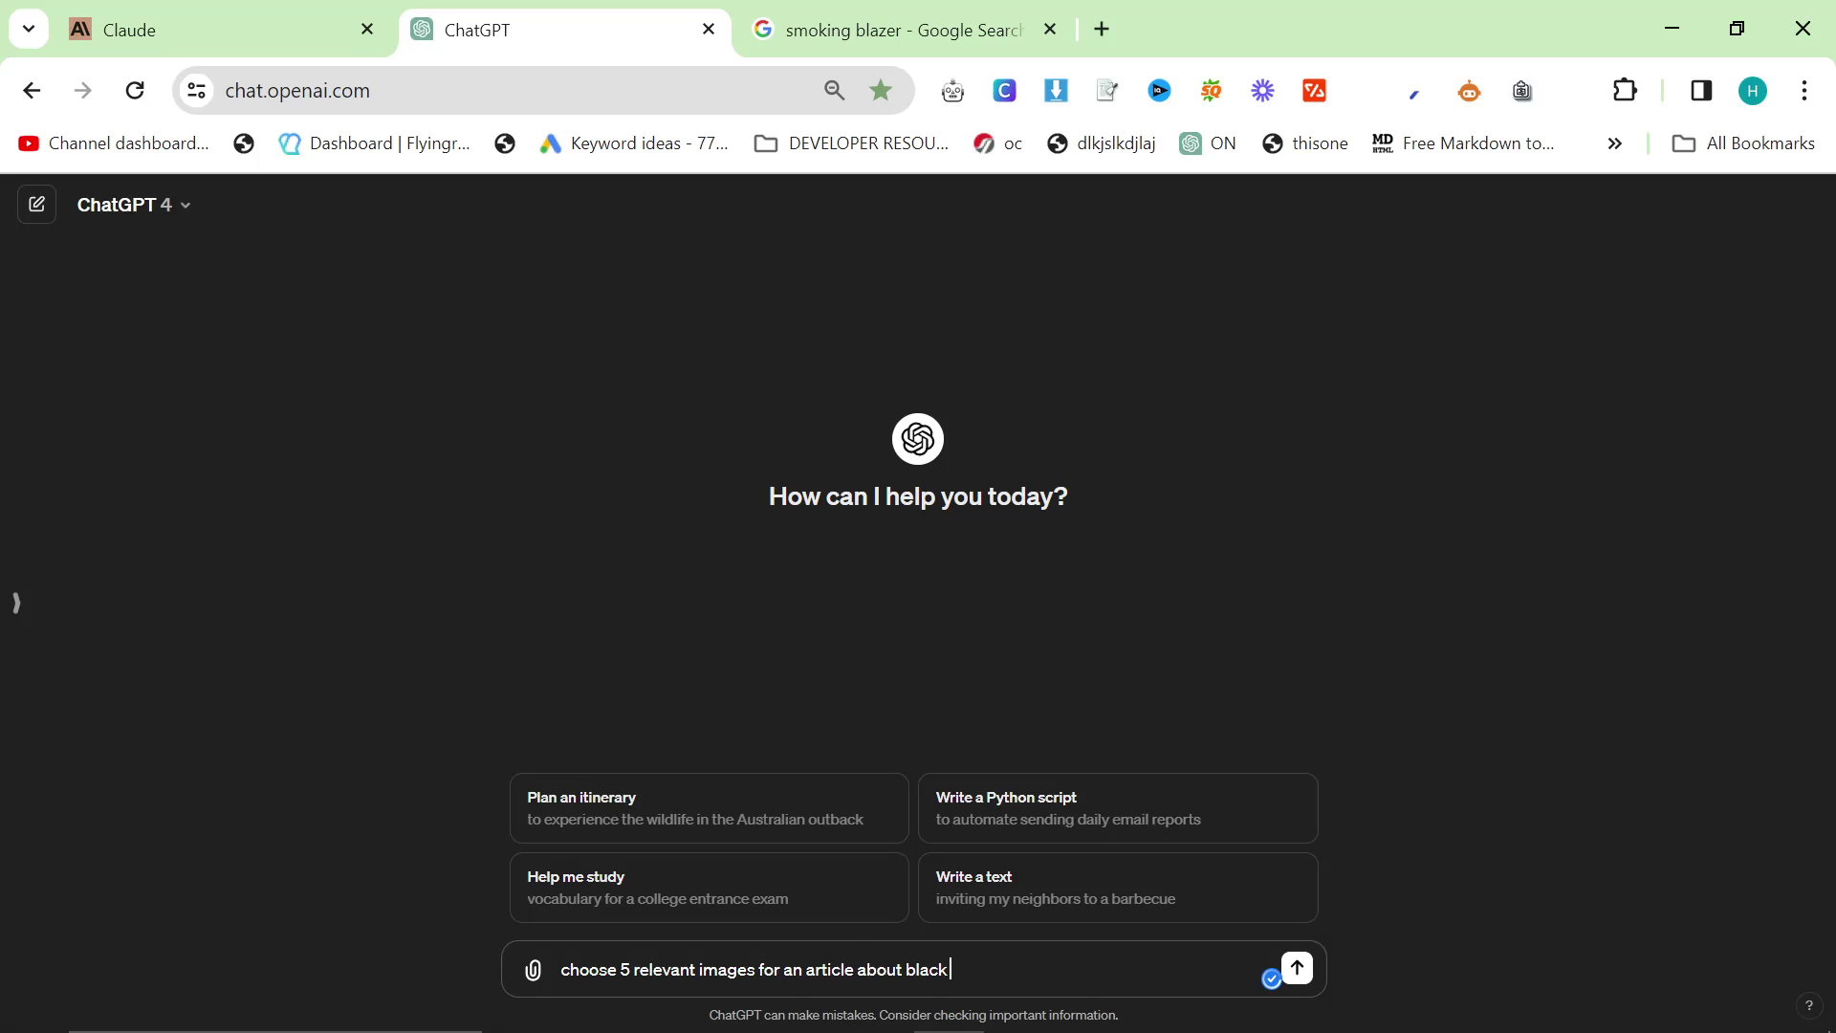
key(shift+Return)
key(shift+Return)
key(ctrl+v)
key(Return)
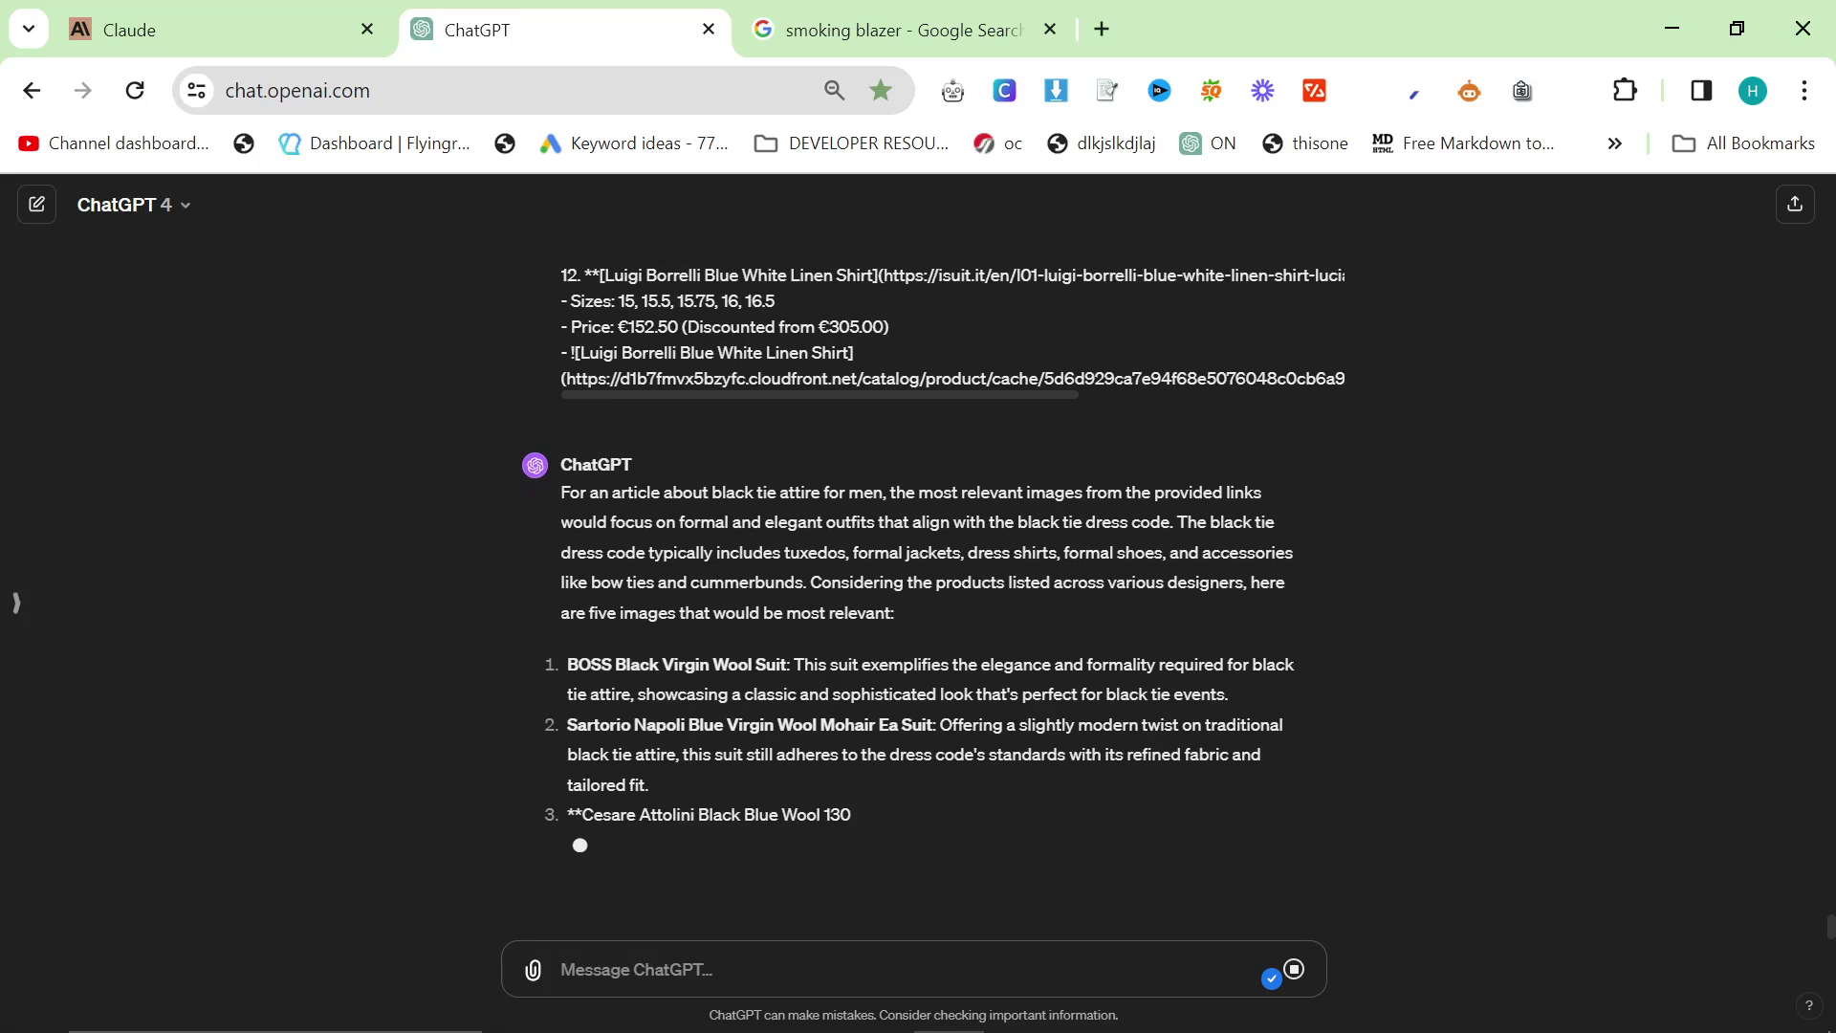
Step: Review the five products in ChatGPT's answer, checking how well each suits black tie attire
drag(565, 669, 1105, 814)
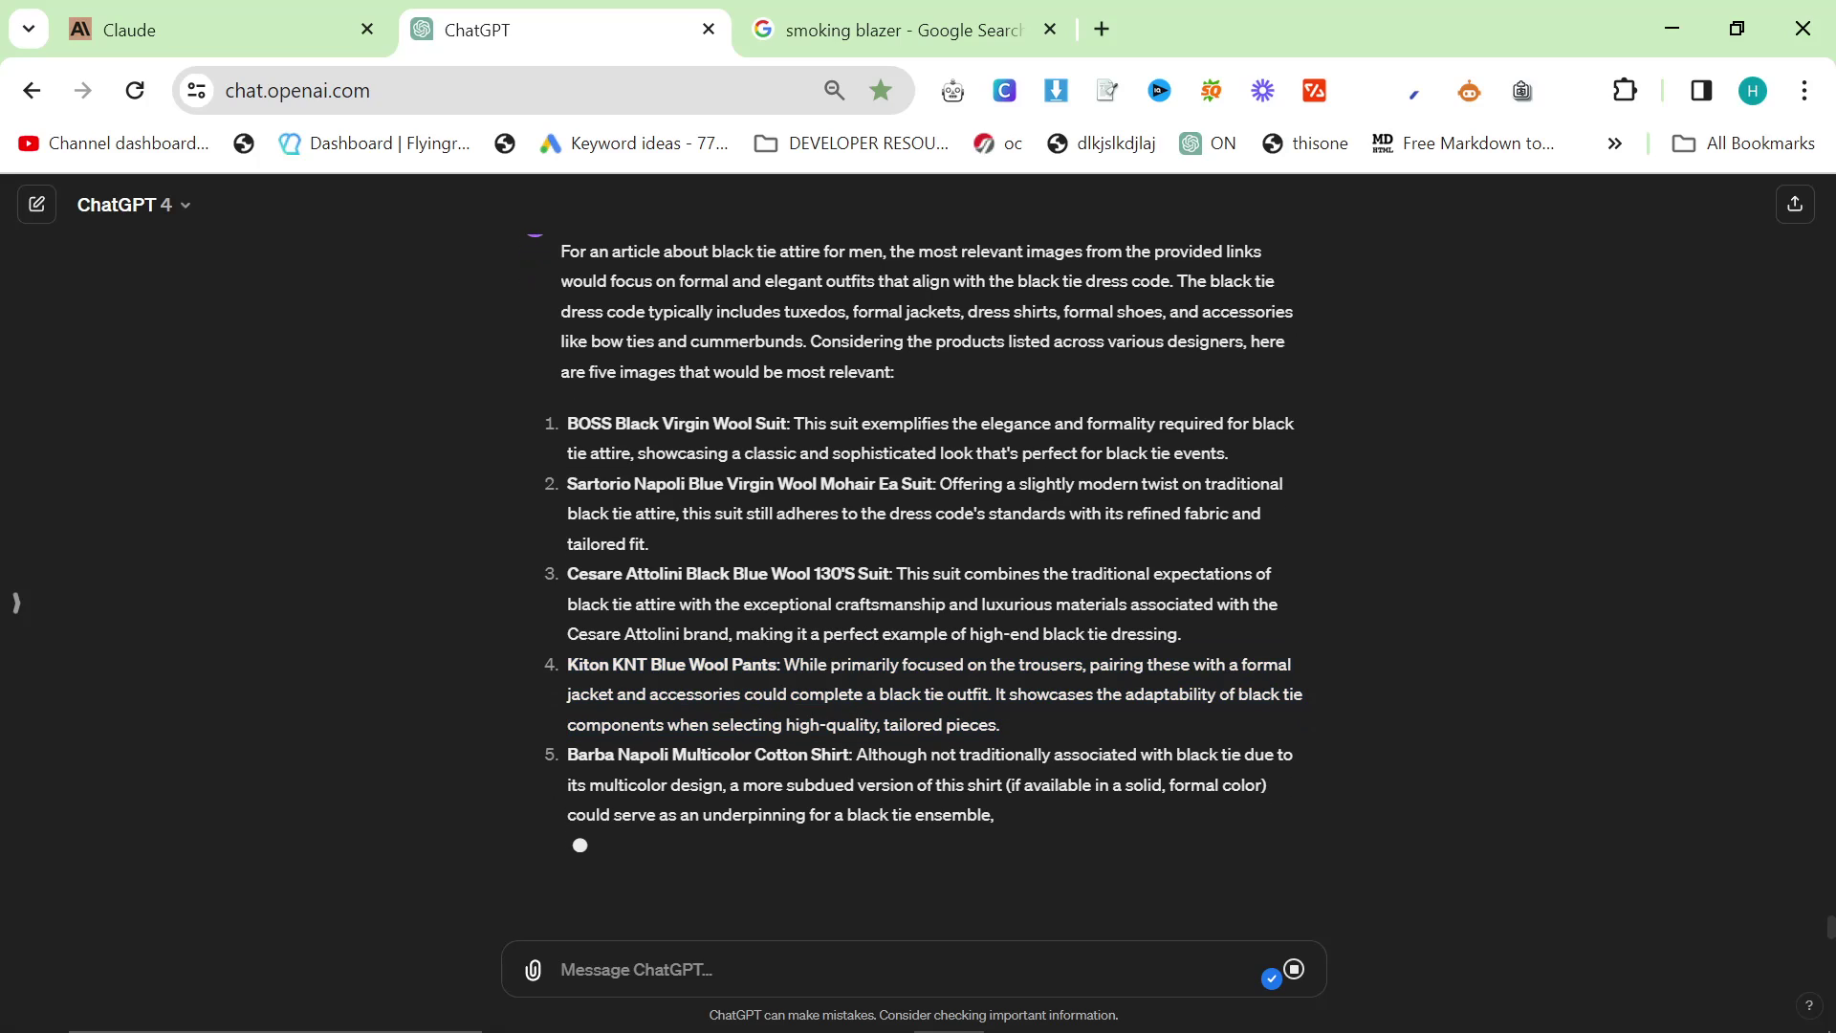
drag(848, 723, 1115, 804)
scroll(956, 841, up, 1)
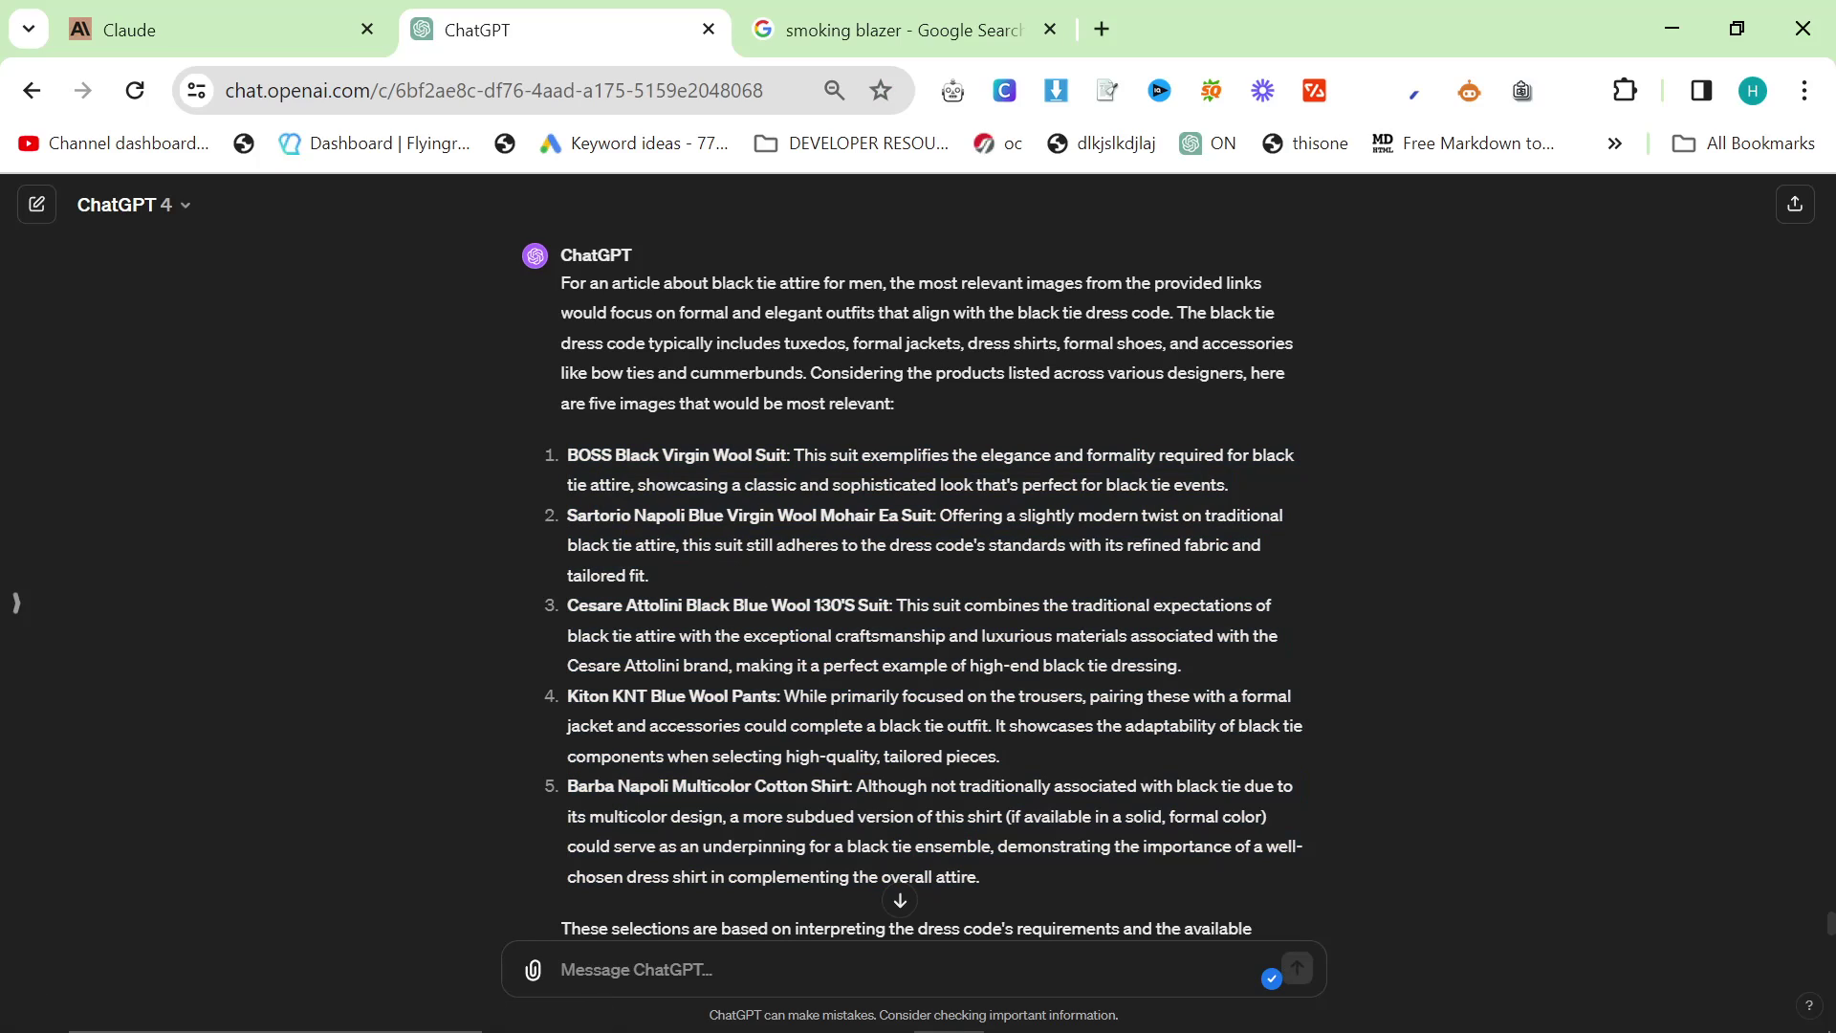
drag(674, 455, 941, 455)
double_click(681, 785)
click(681, 785)
triple_click(660, 777)
click(660, 776)
Step: Switch to the Google results for "smoking blazer" and examine the sponsored jacket images
click(866, 28)
mouse_move(571, 653)
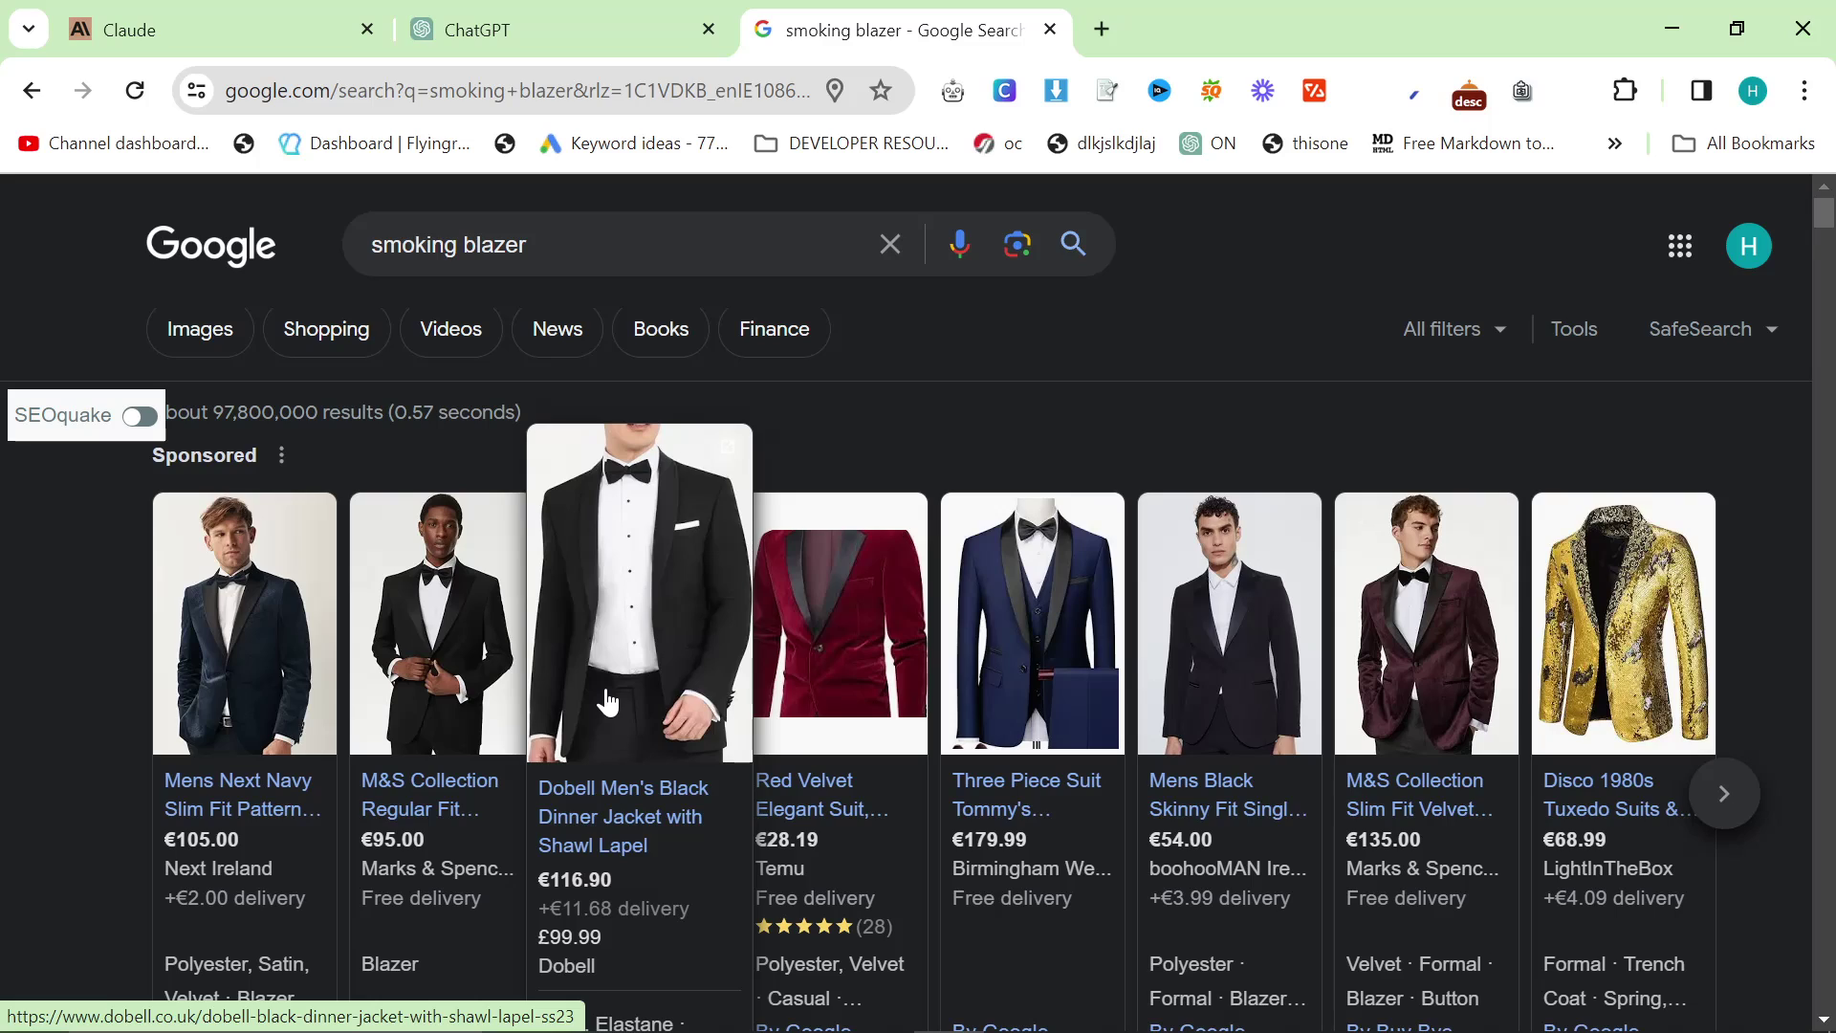
mouse_move(220, 650)
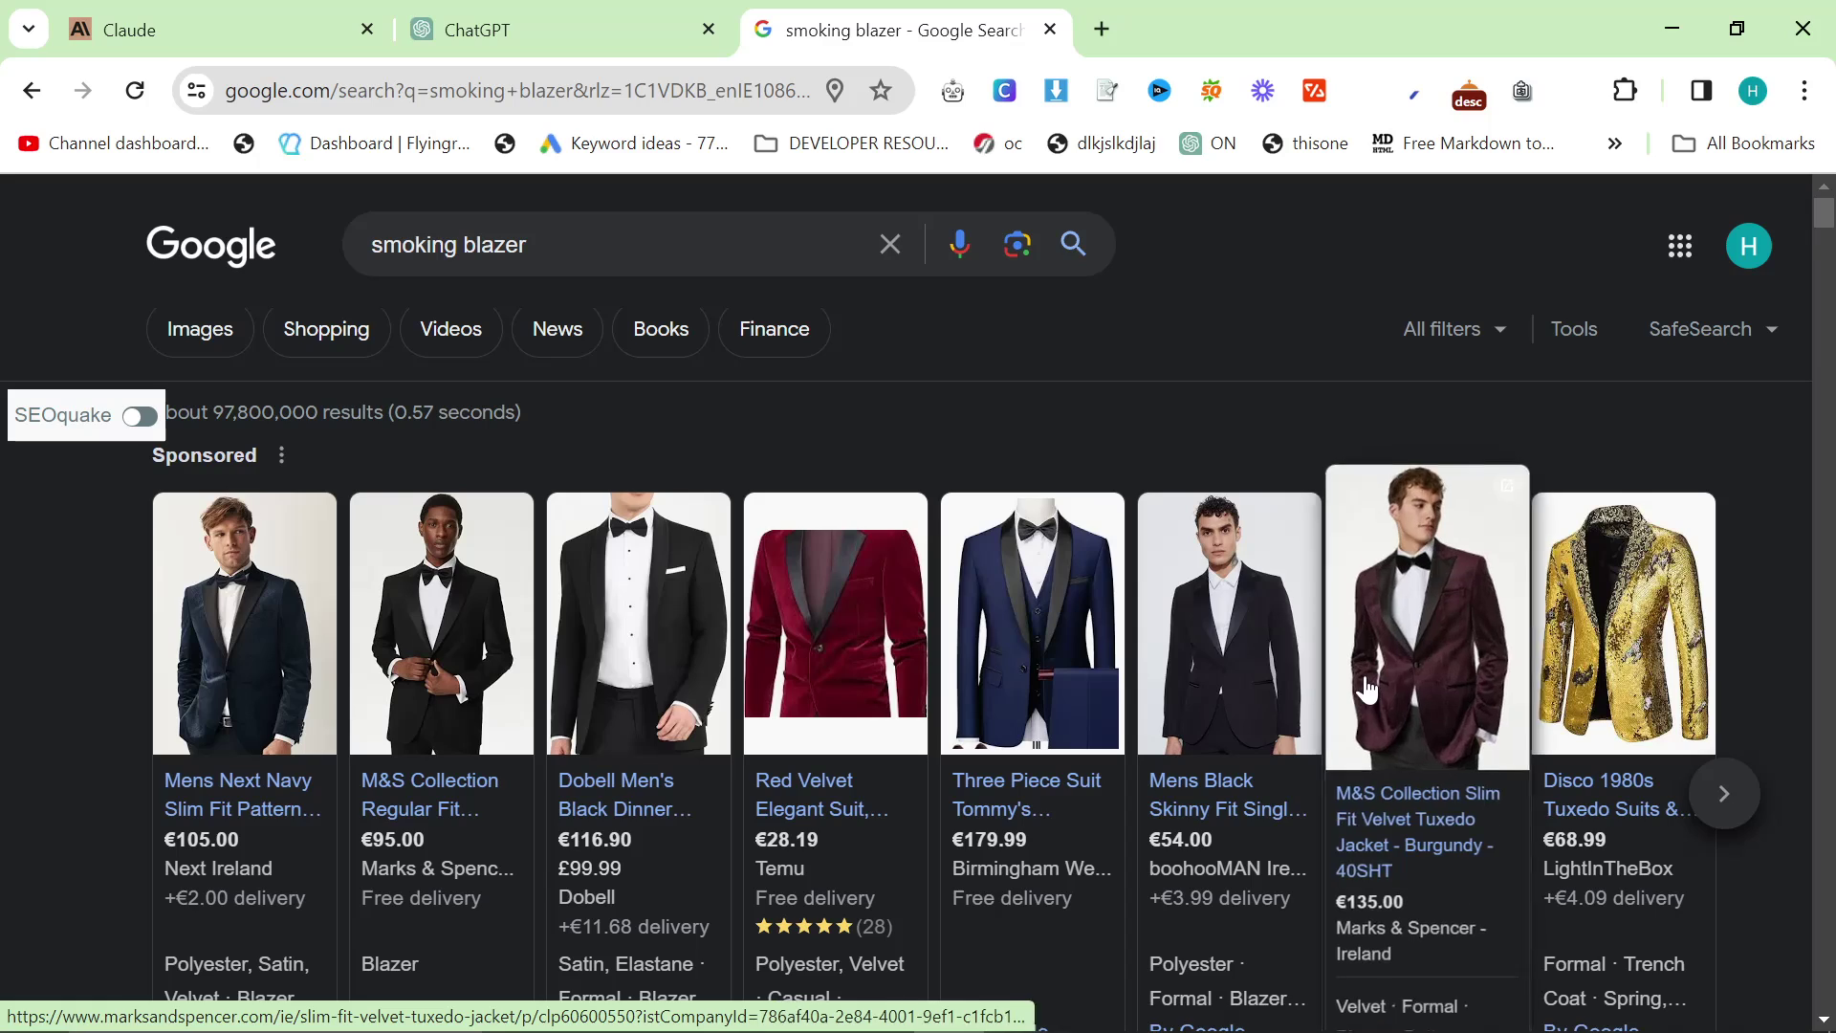
mouse_move(1599, 576)
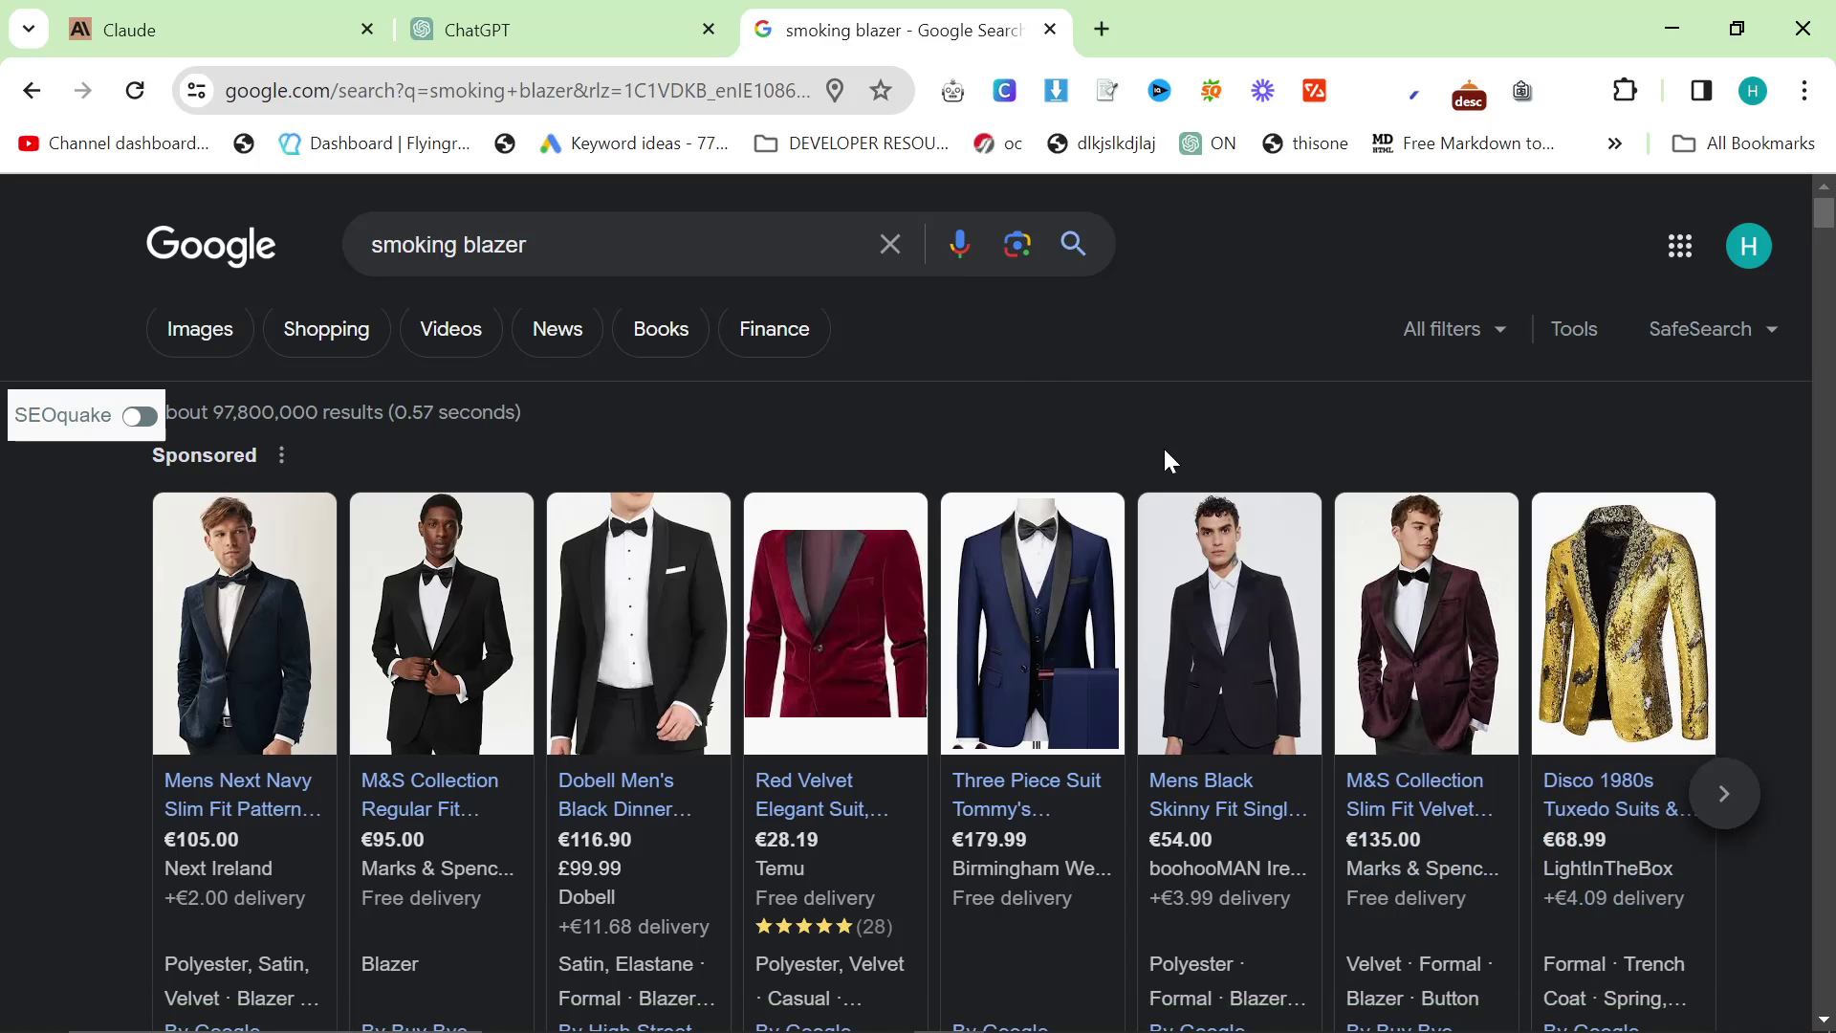
mouse_move(950, 550)
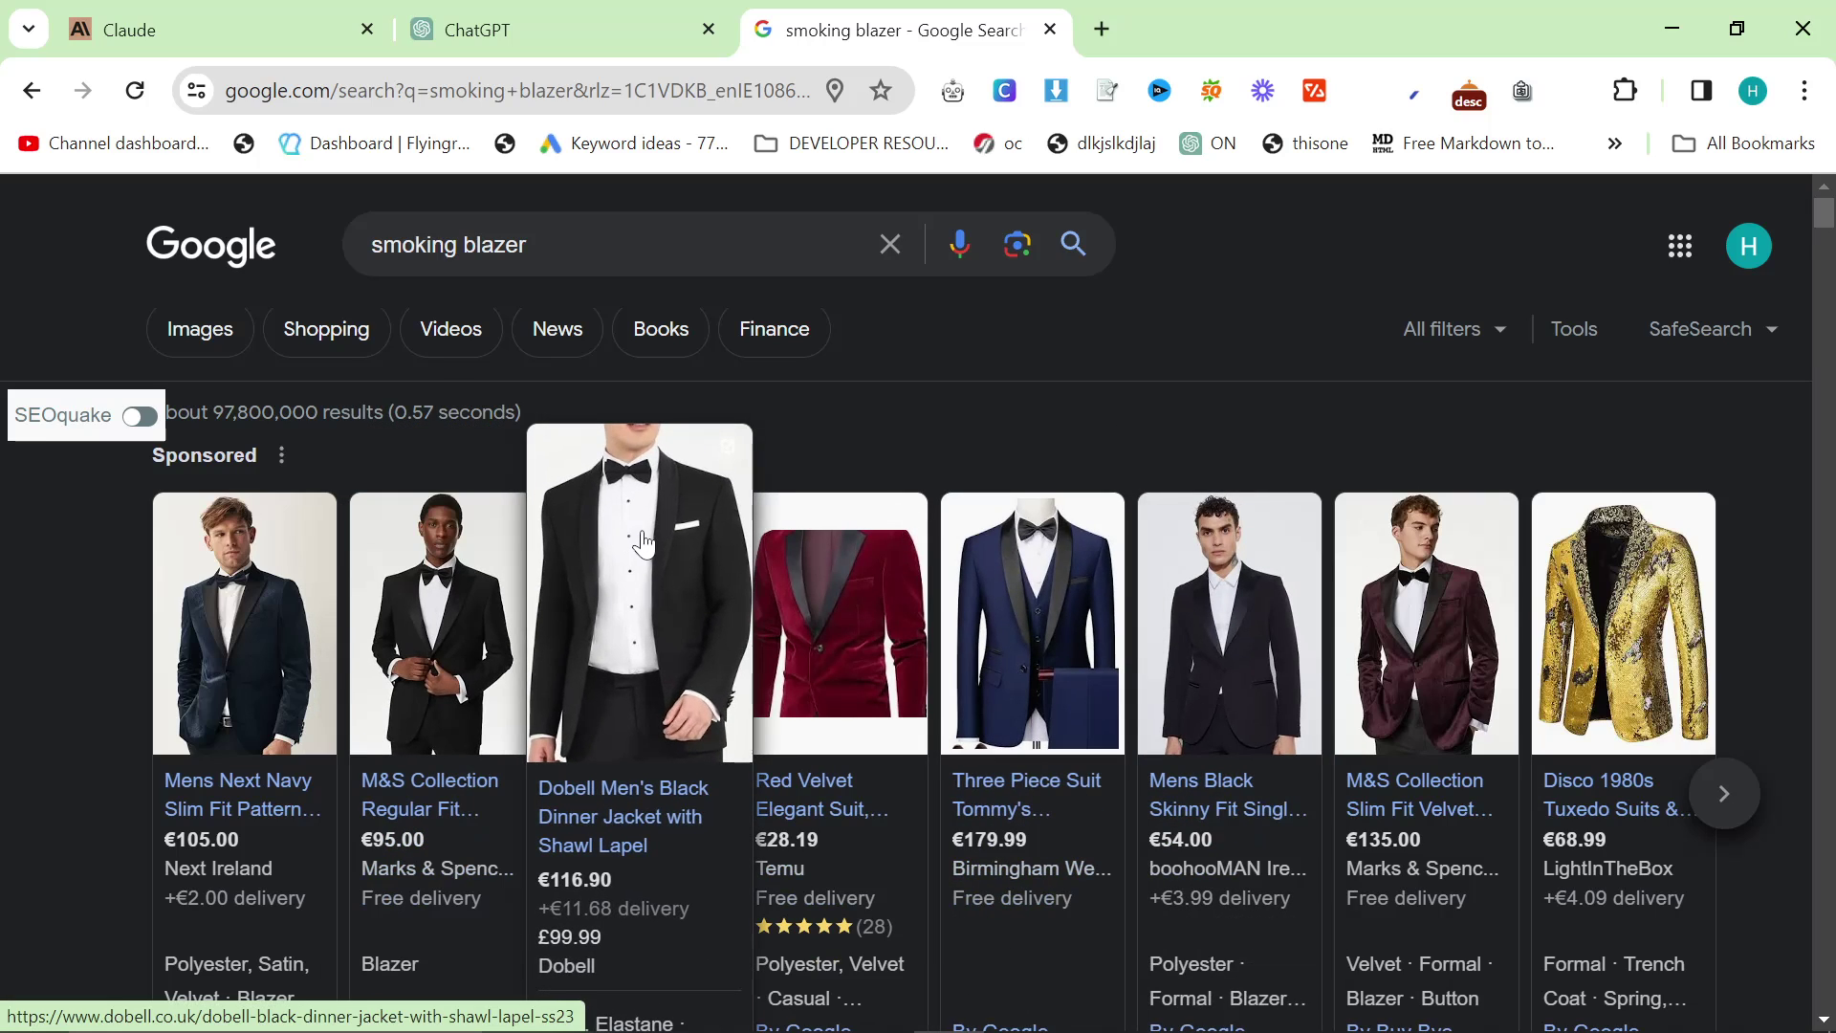
Step: Return to the Claude chat and review its full list of five black tie product picks
click(496, 11)
click(319, 43)
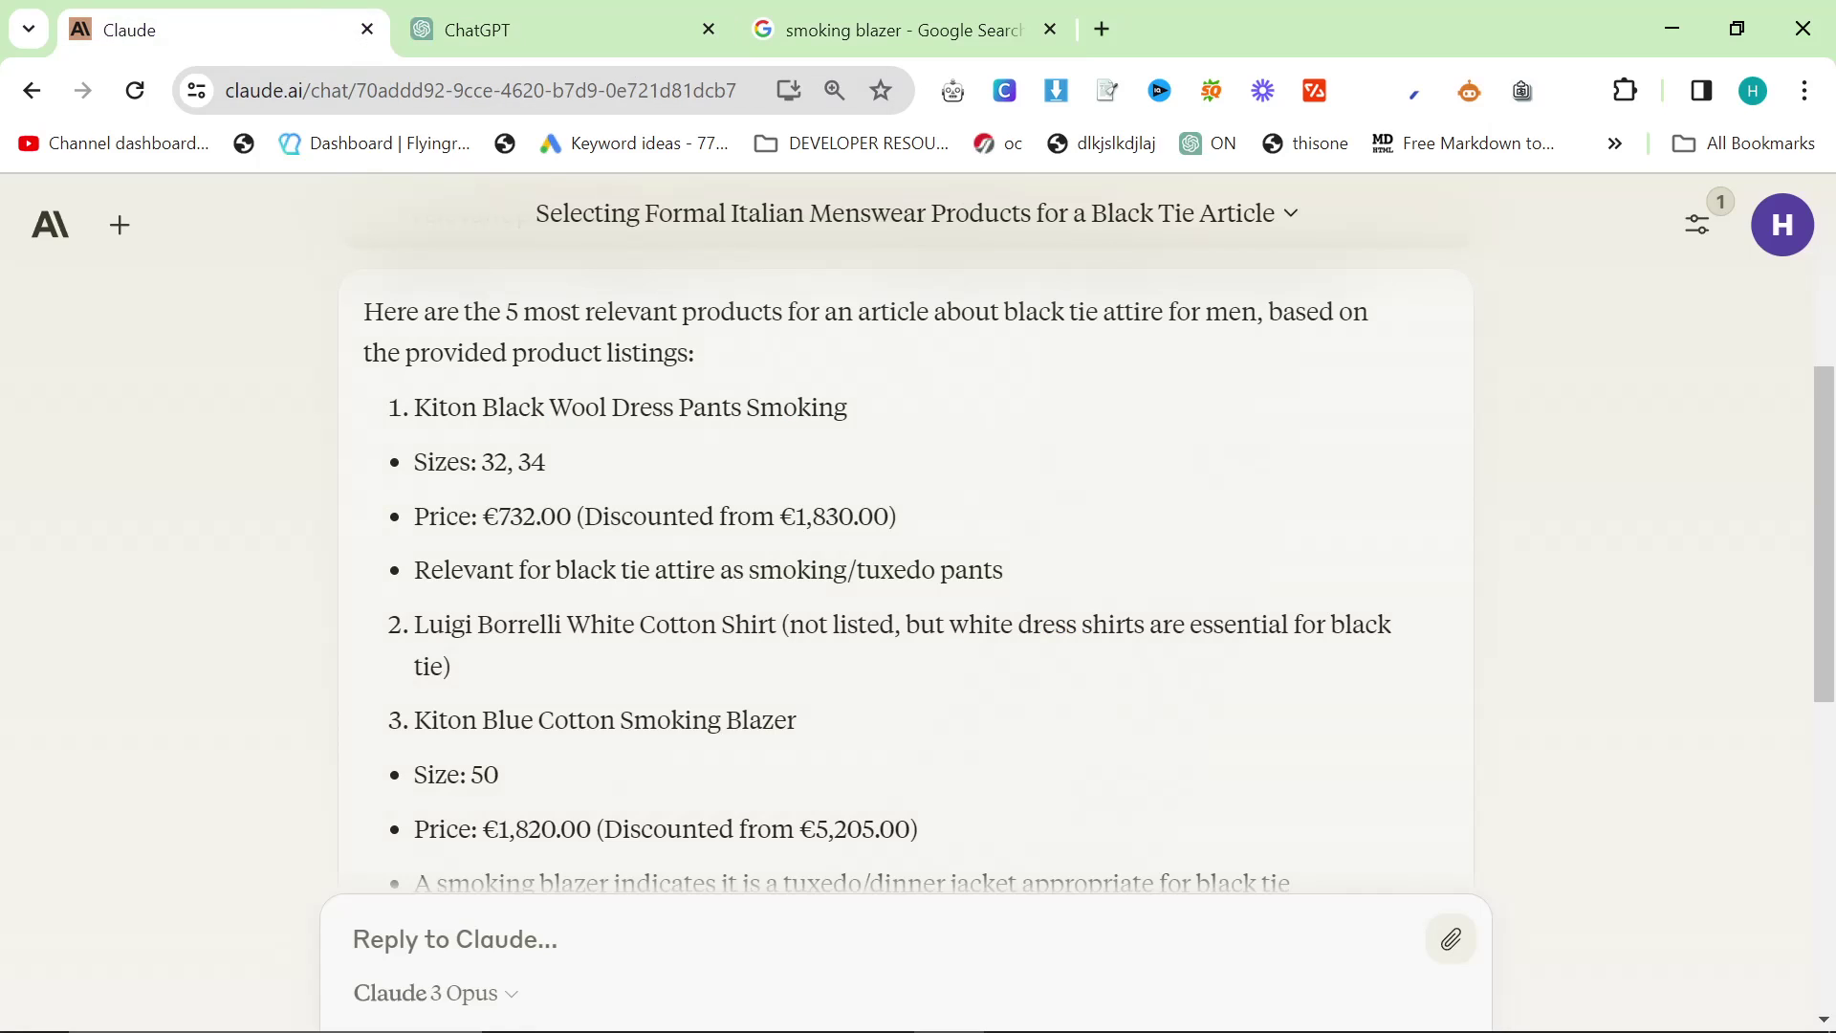
scroll(766, 472, down, 2)
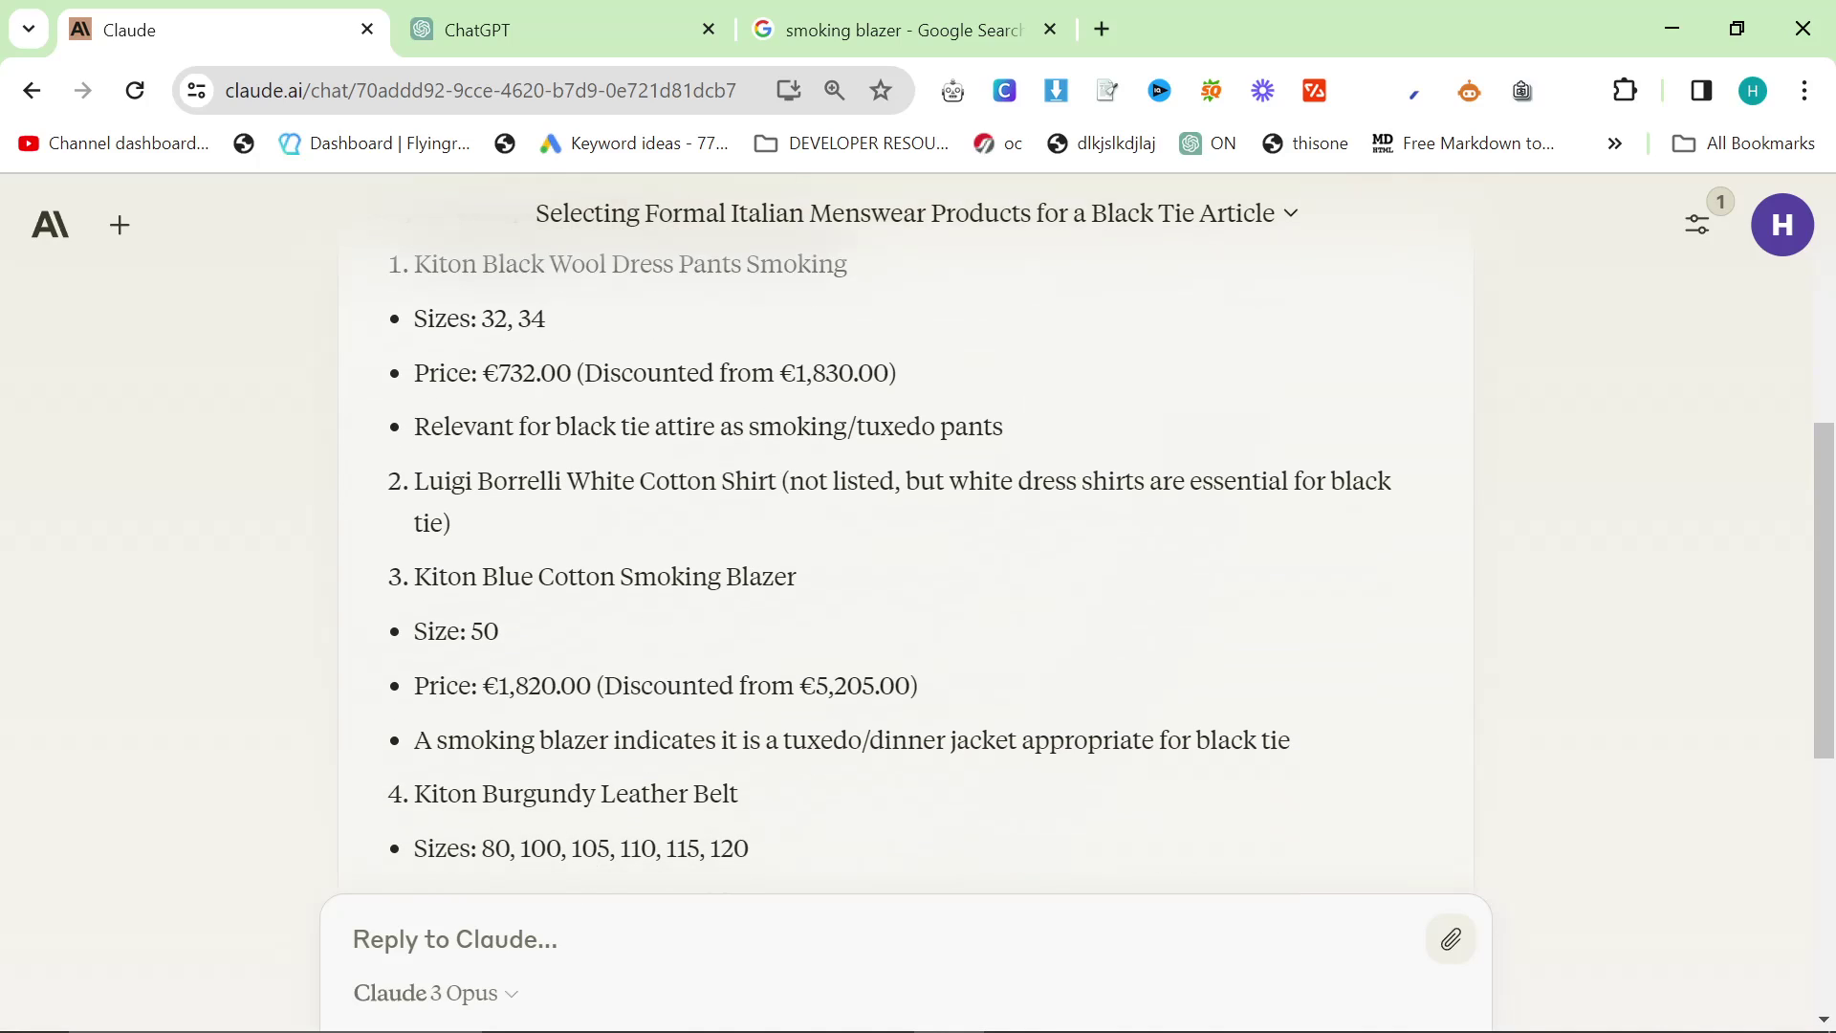
scroll(905, 555, down, 2)
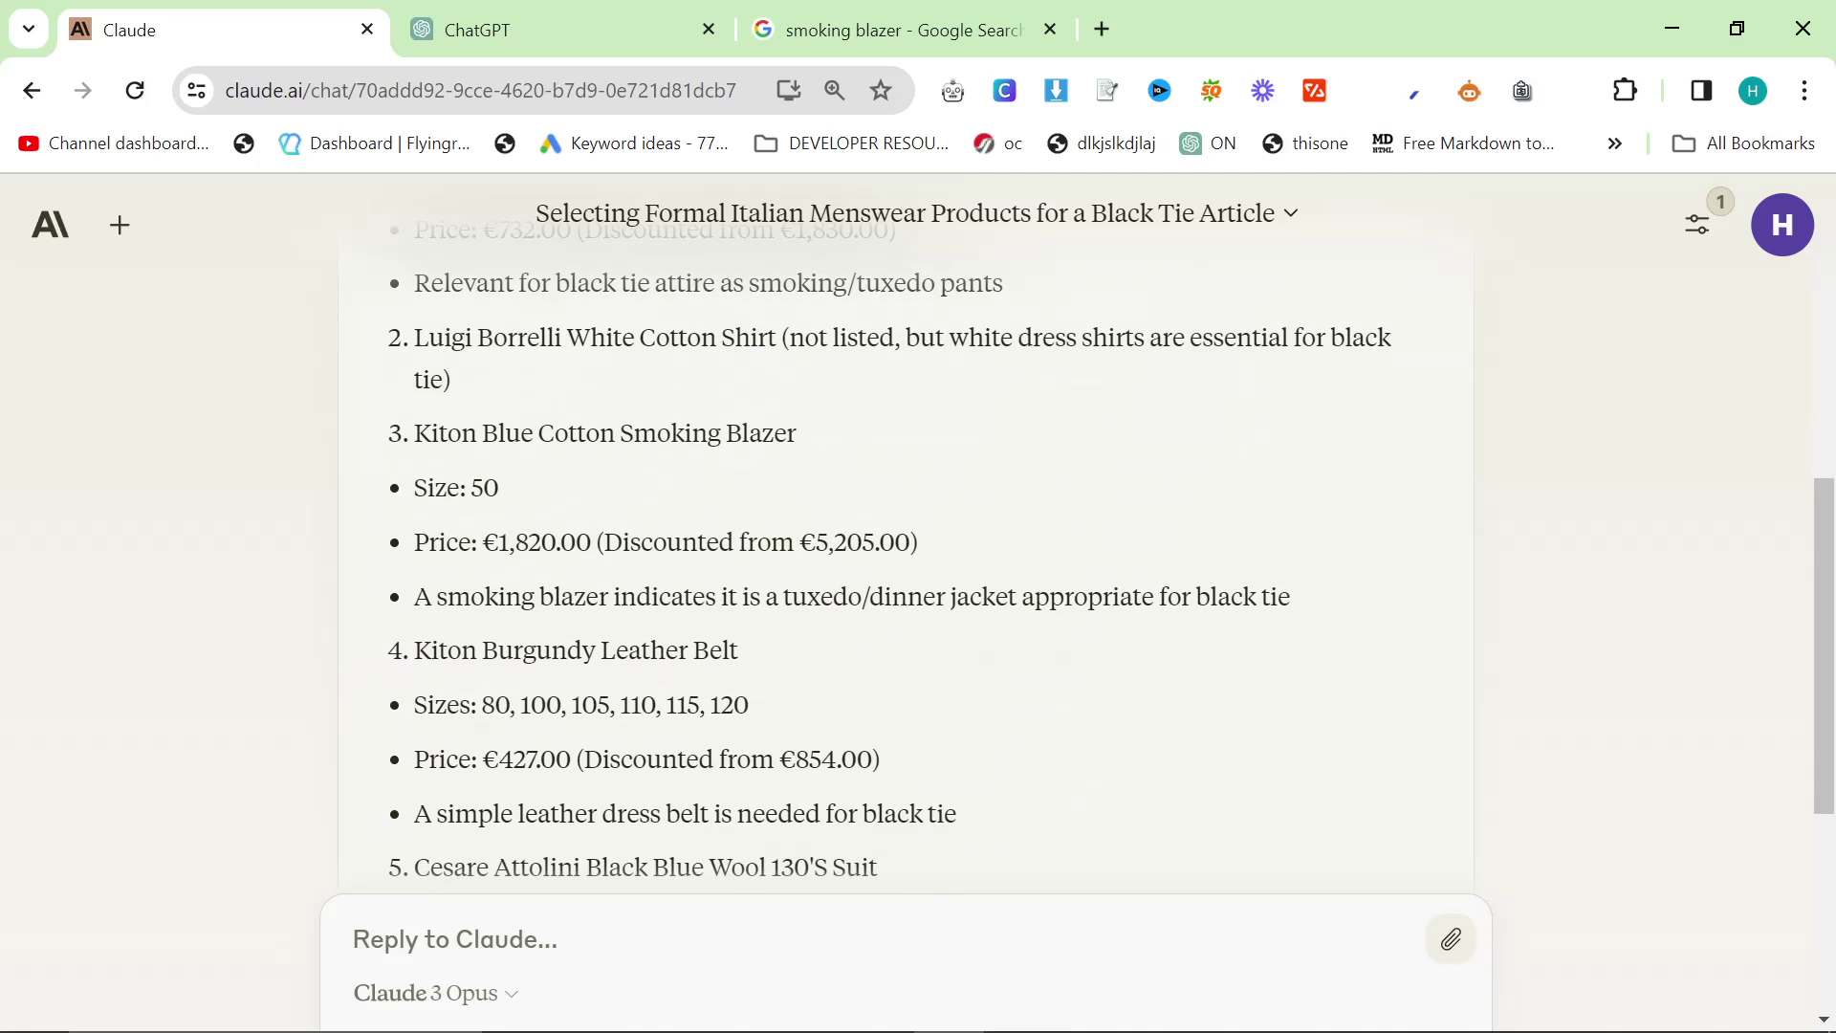
scroll(740, 653, down, 1)
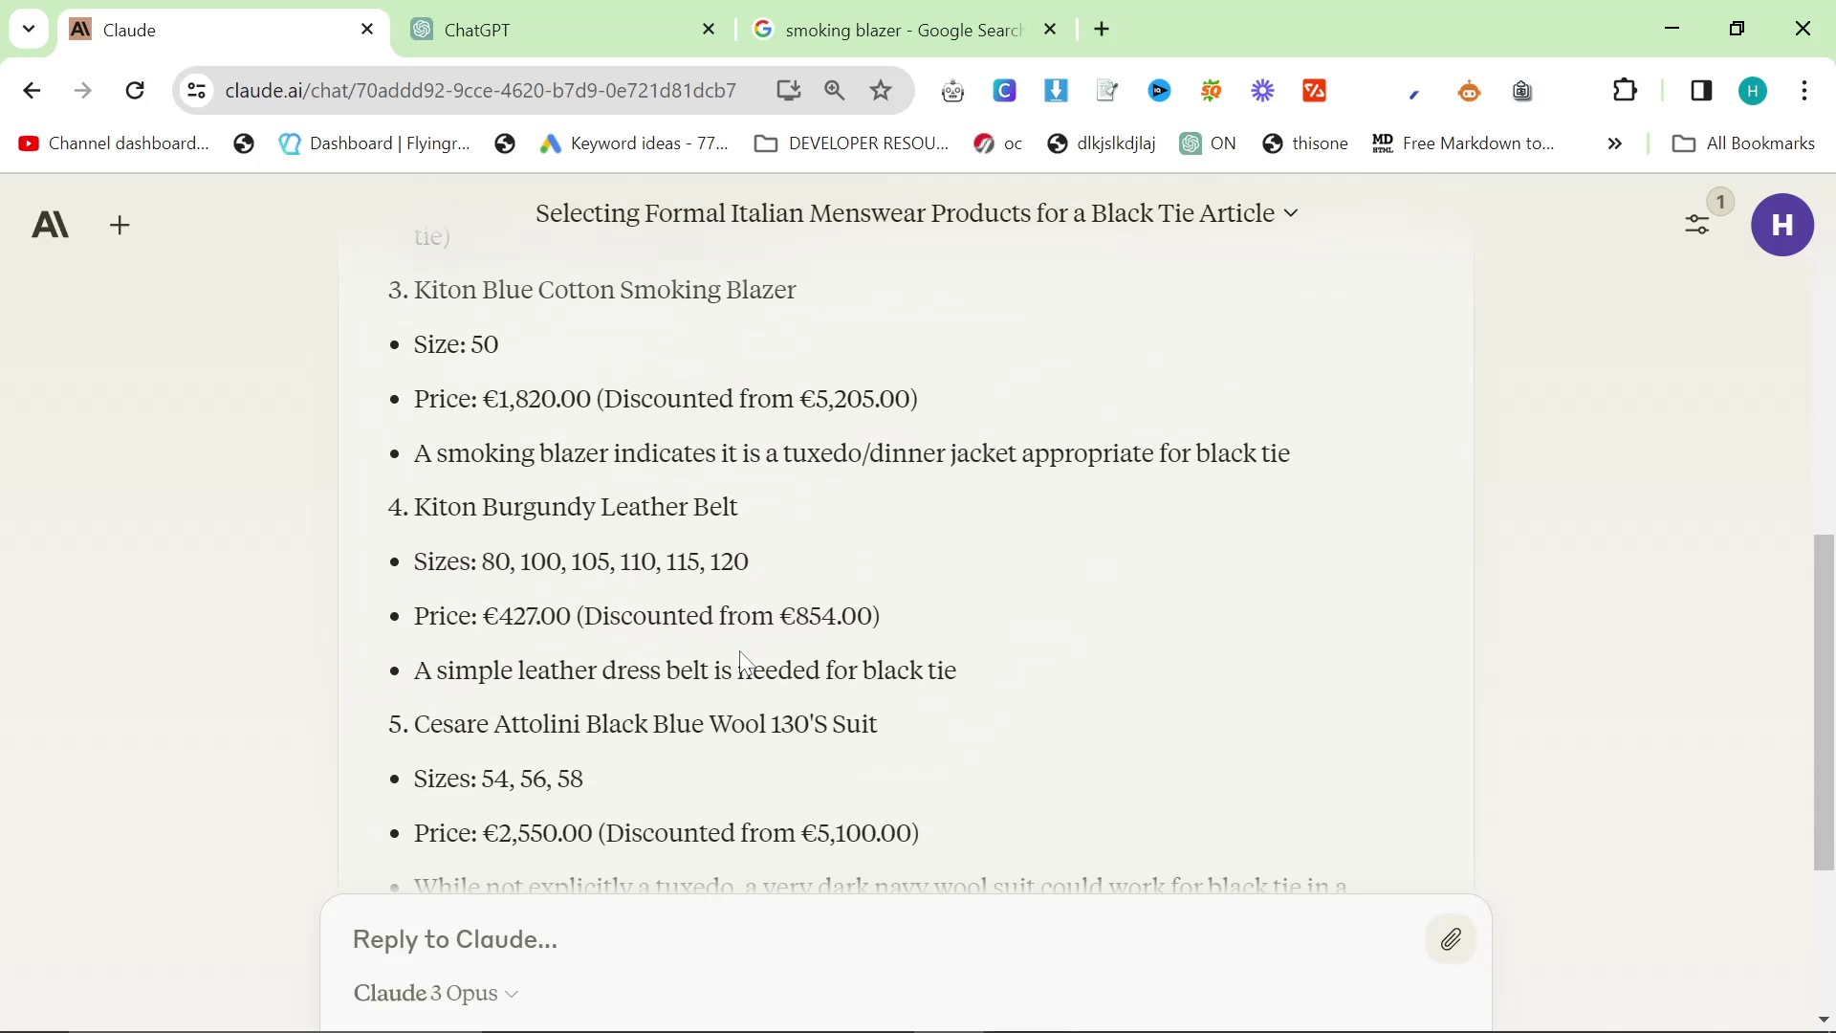
triple_click(937, 719)
drag(938, 719, 414, 723)
scroll(906, 564, up, 3)
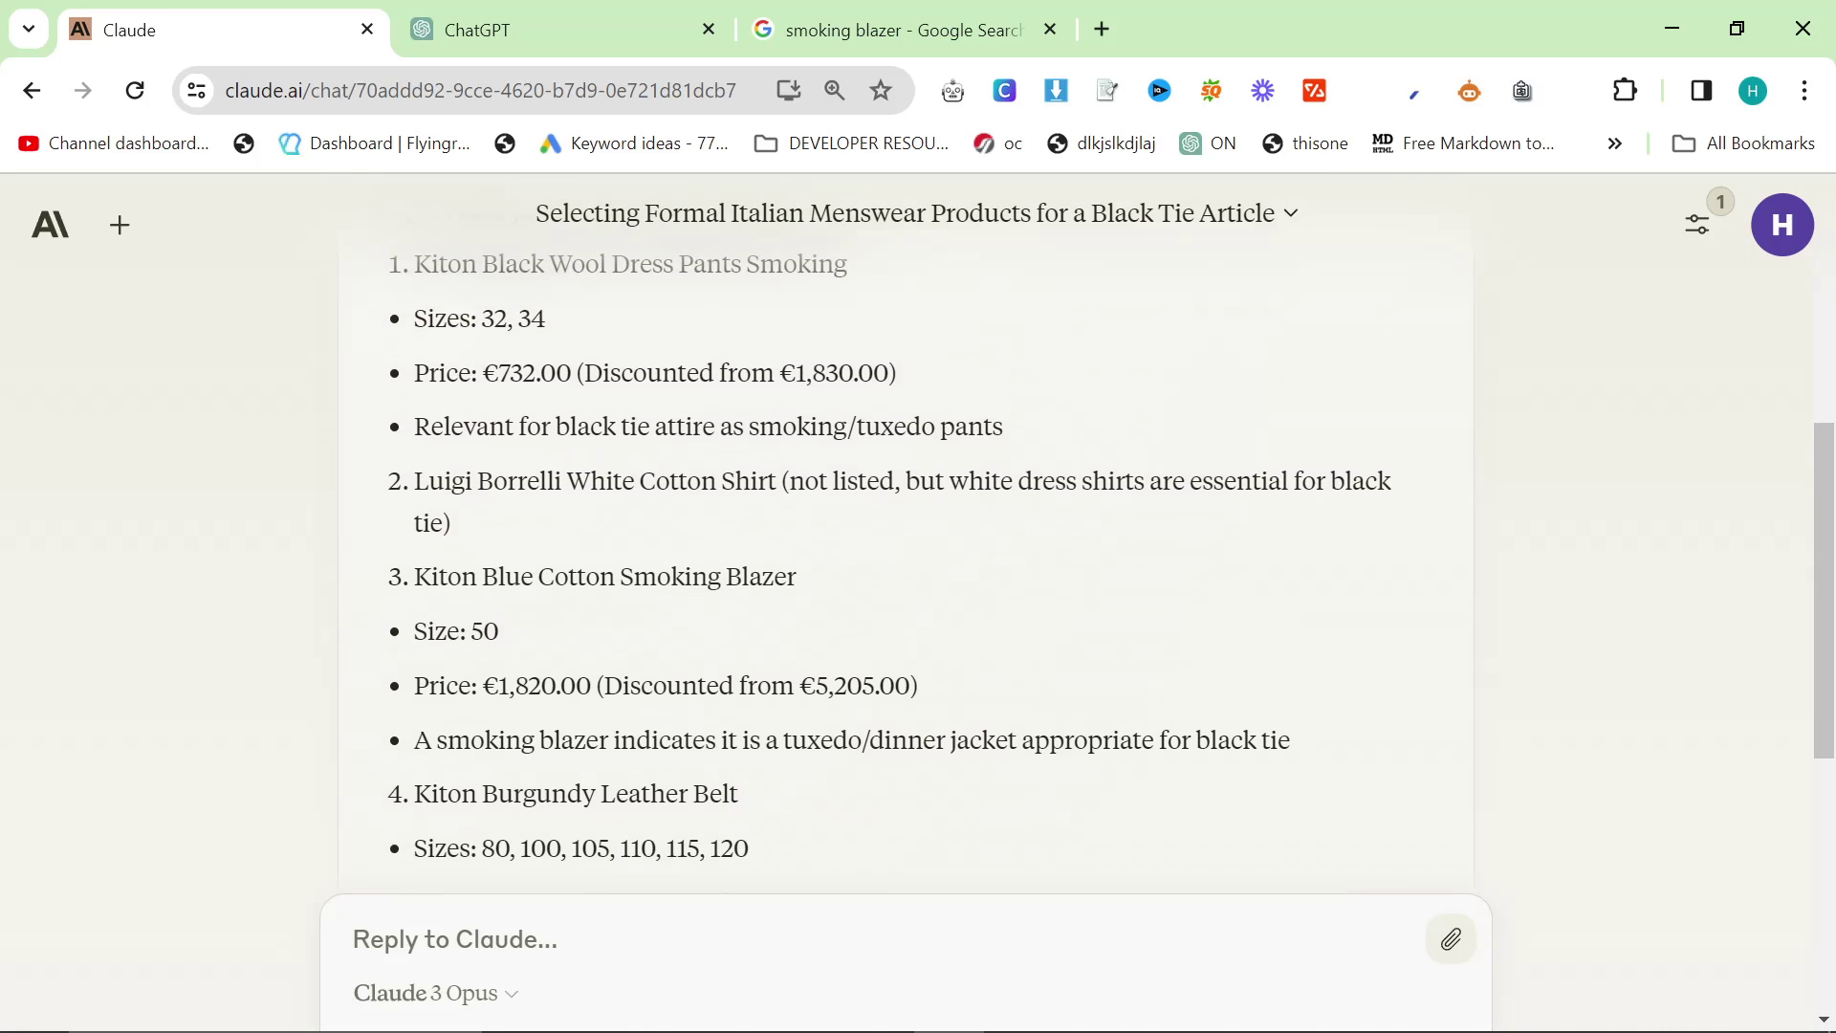
Step: Review Claude's five product picks, checking the smoking pants, blue cotton smoking blazer and burgundy belt against black tie attire
triple_click(713, 442)
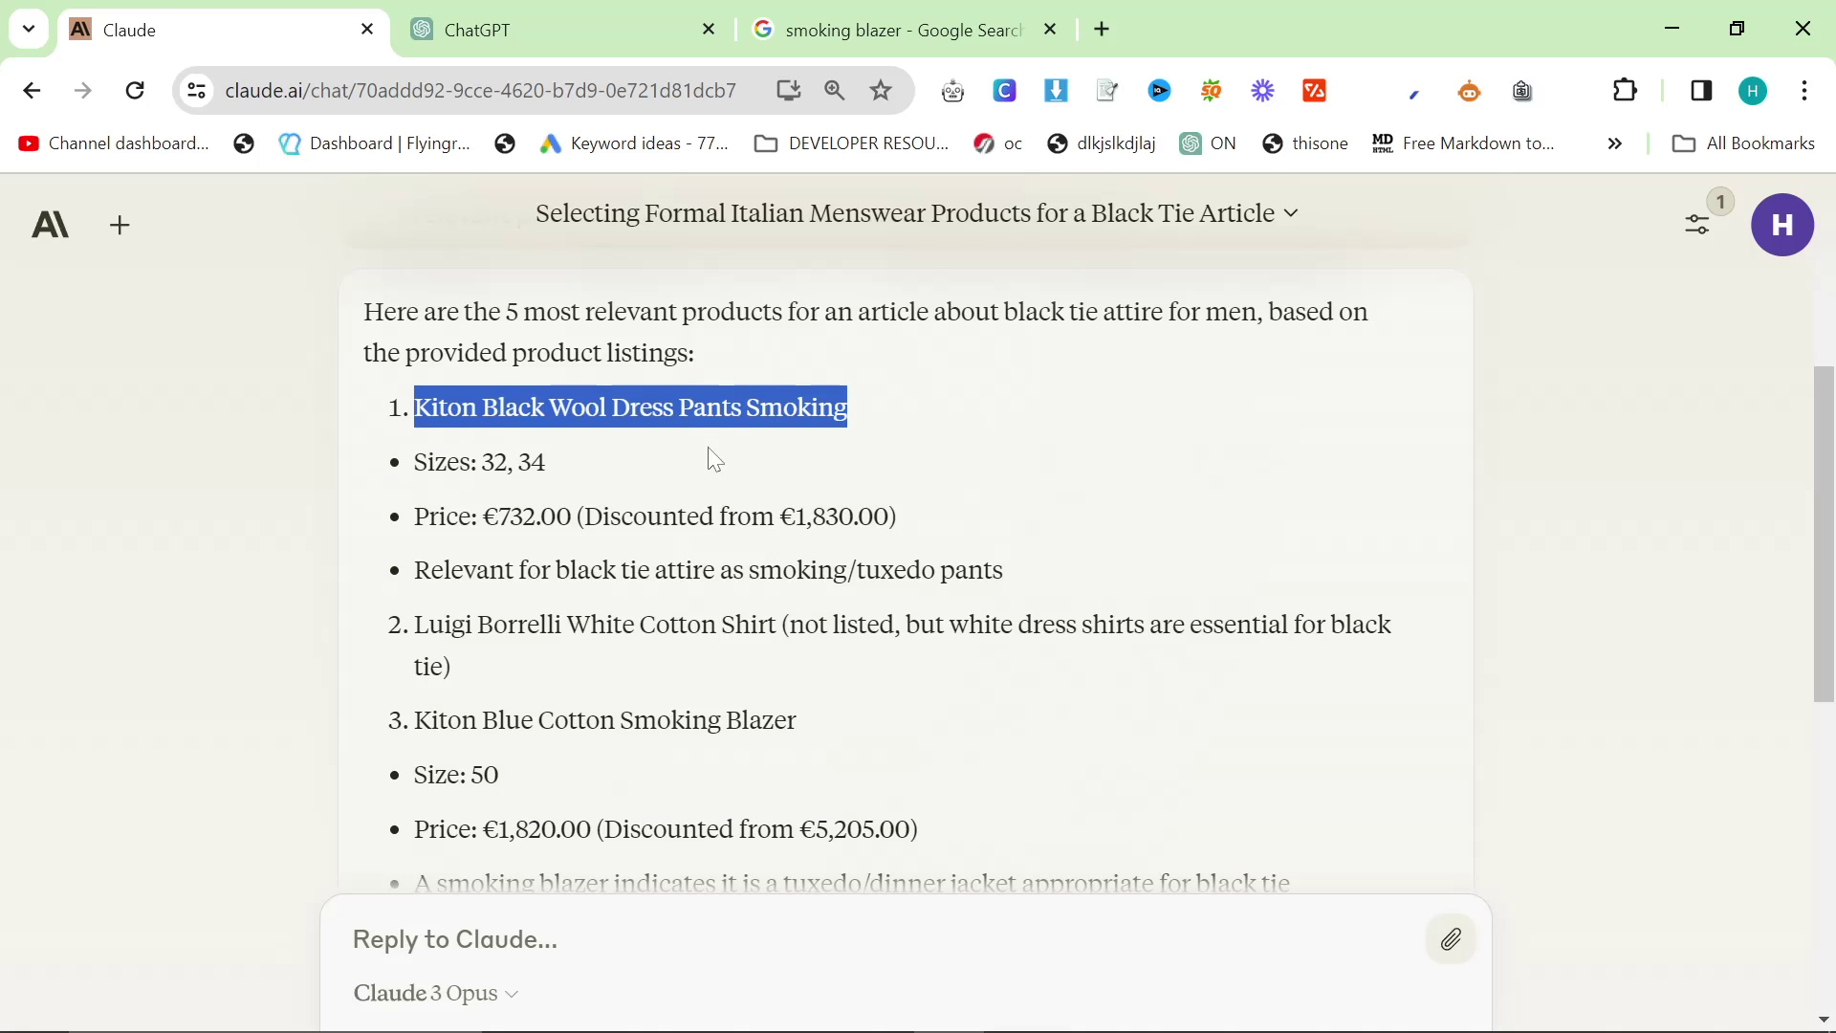
scroll(623, 523, down, 1)
triple_click(605, 576)
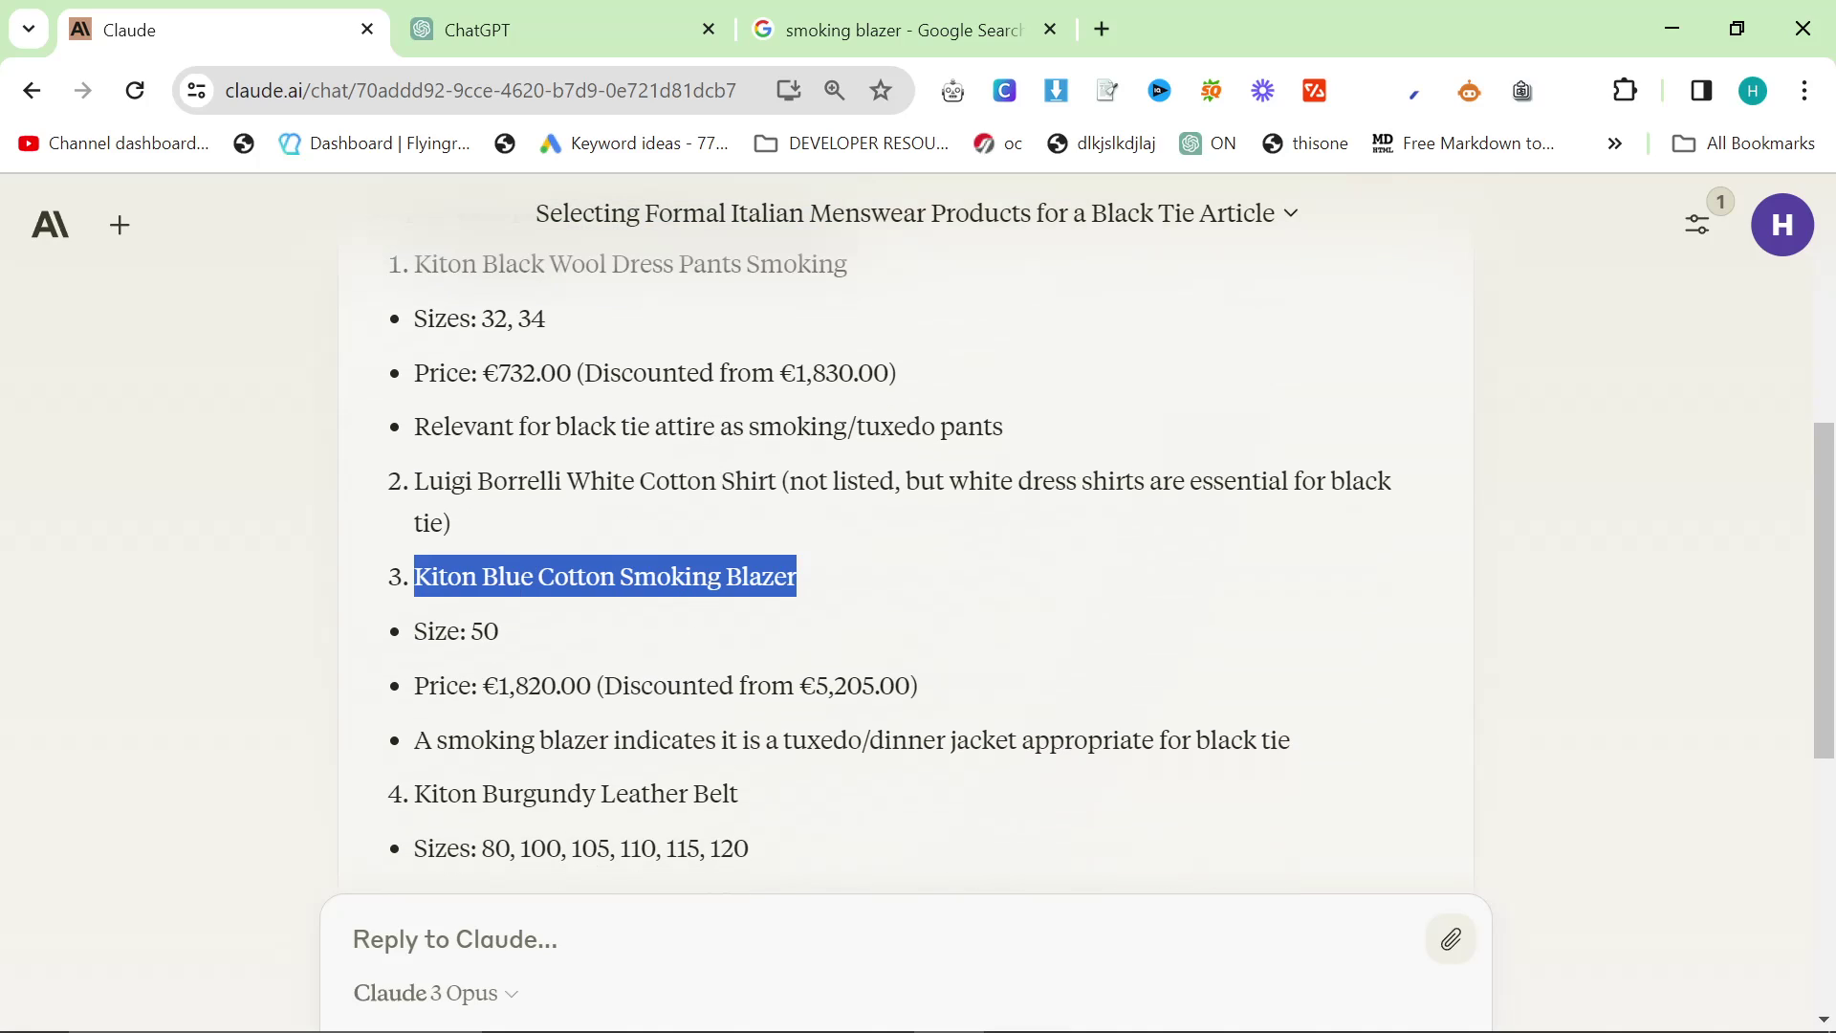
scroll(732, 612, down, 1)
double_click(509, 433)
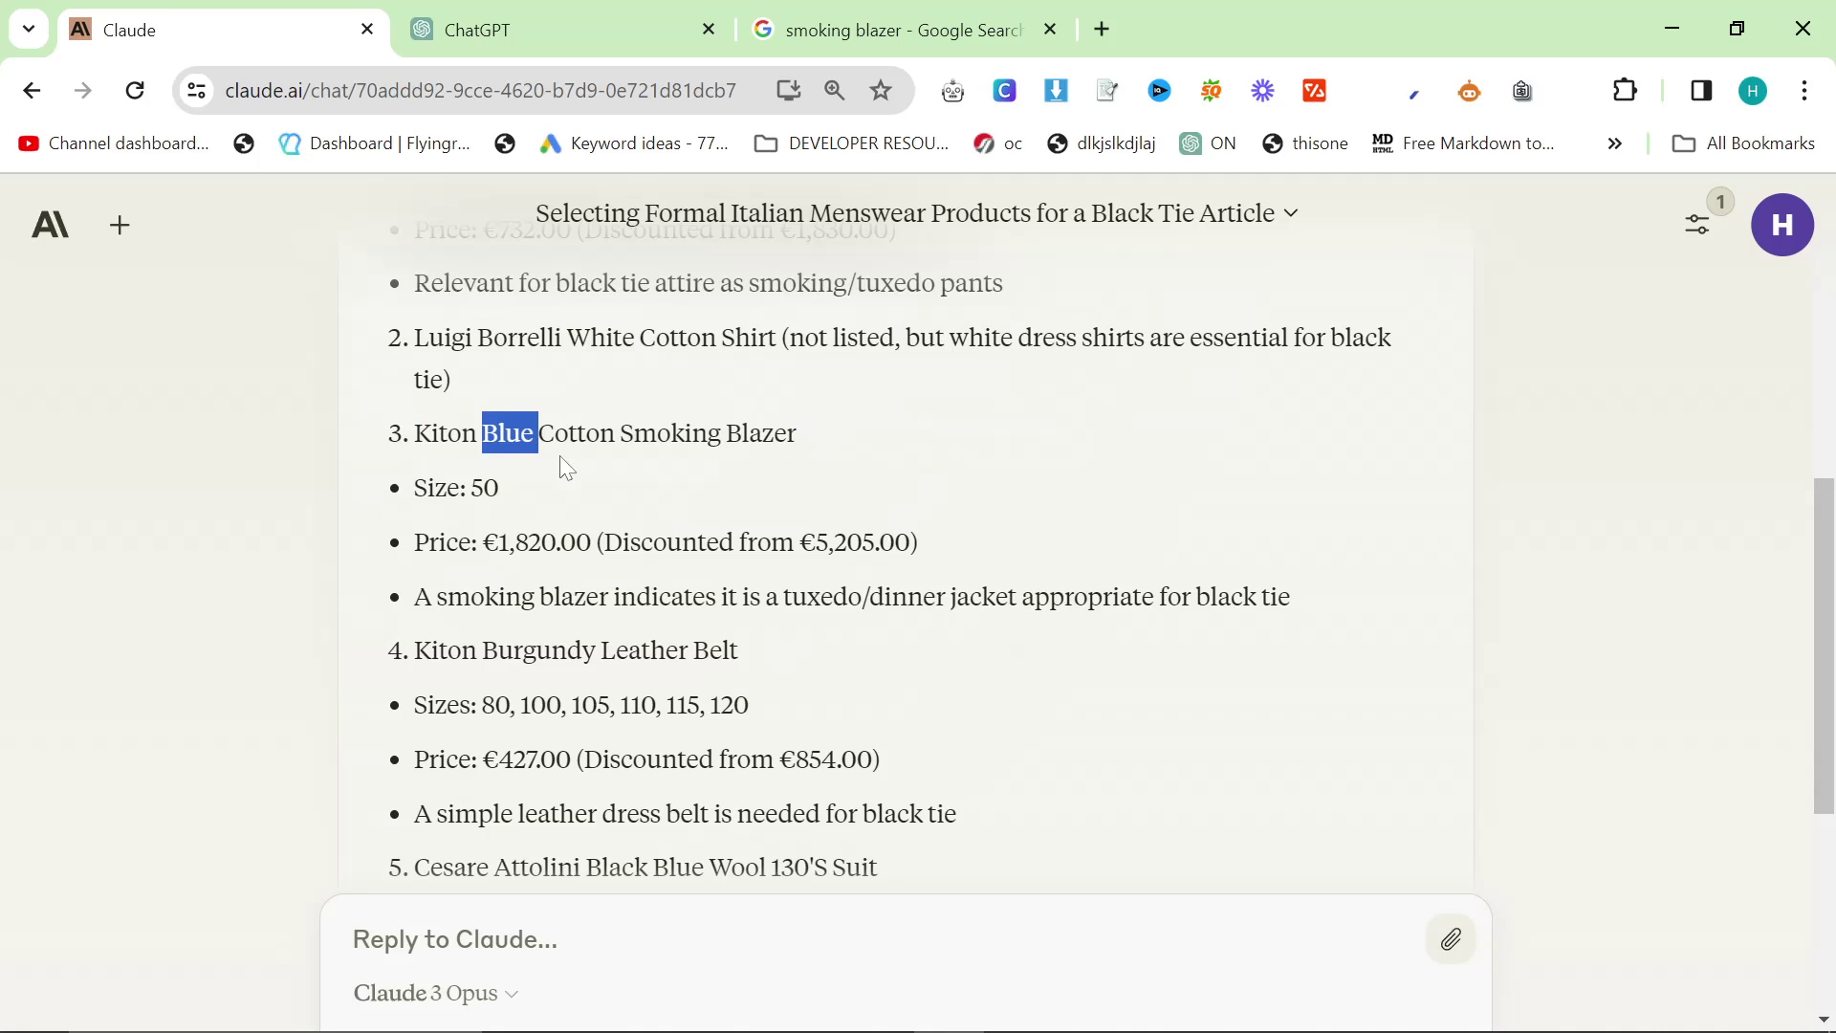
scroll(657, 574, down, 1)
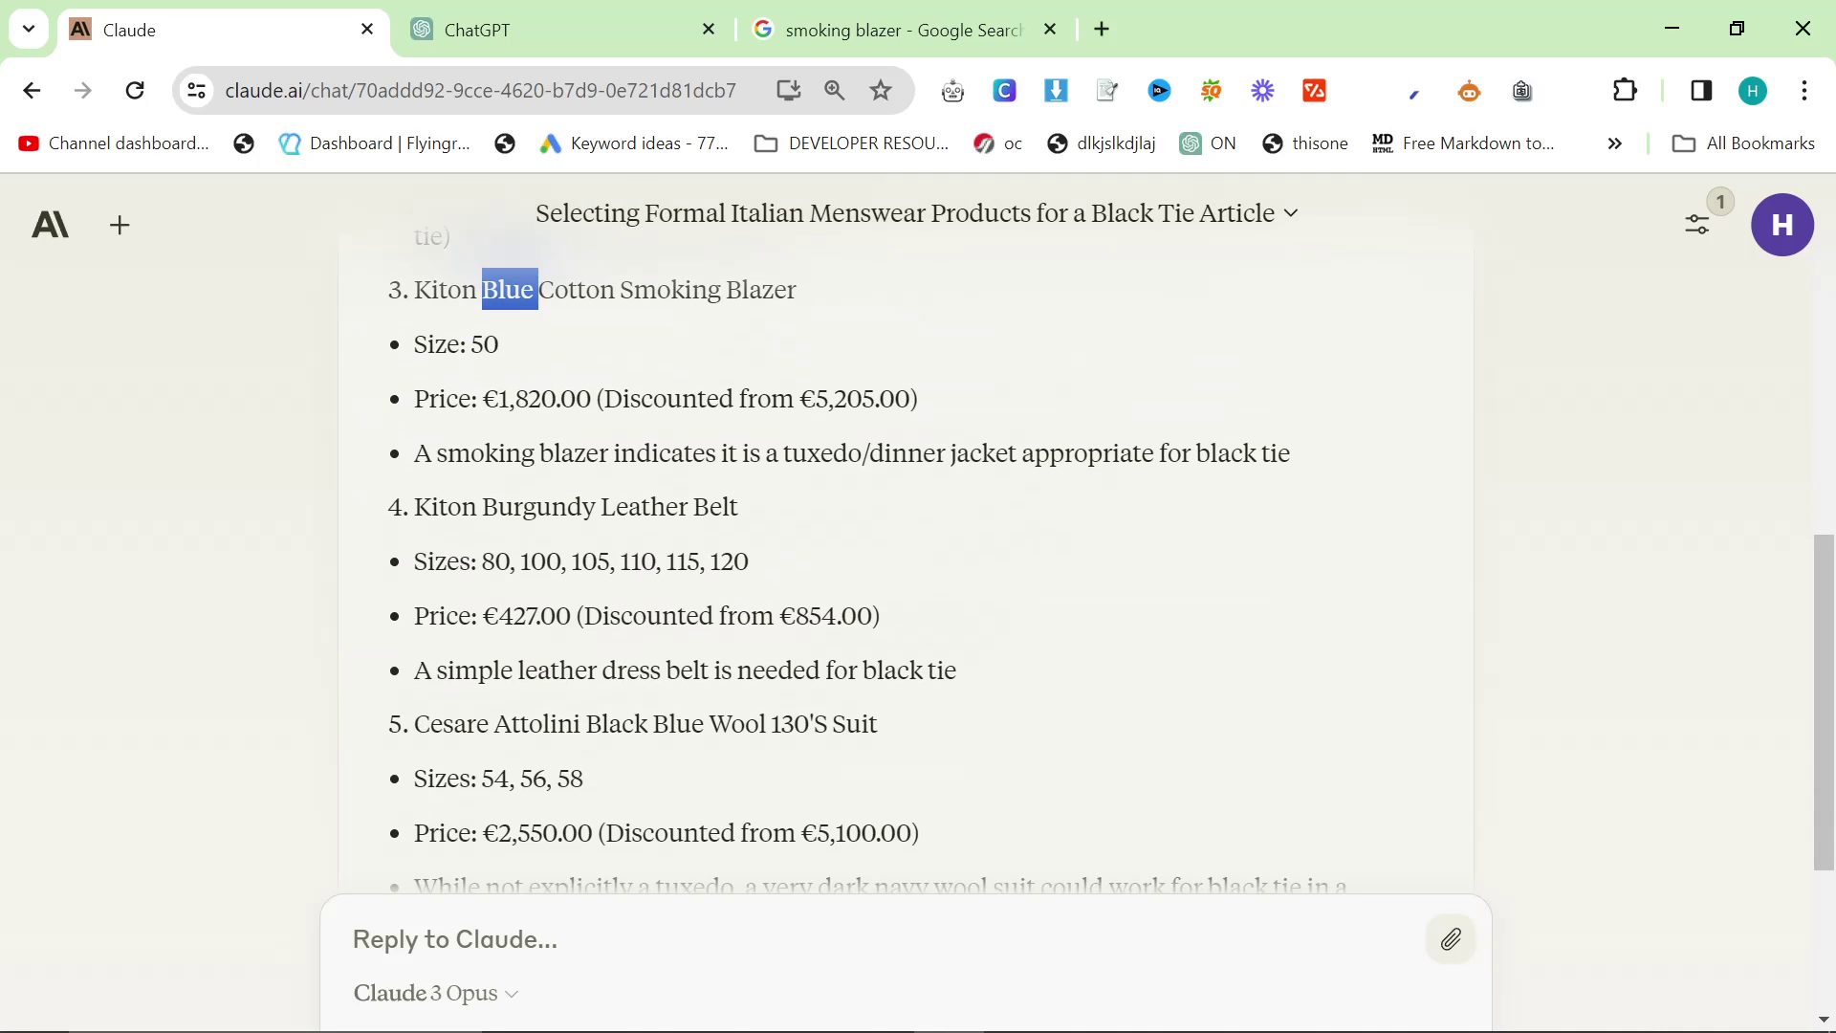
double_click(538, 506)
scroll(906, 574, down, 3)
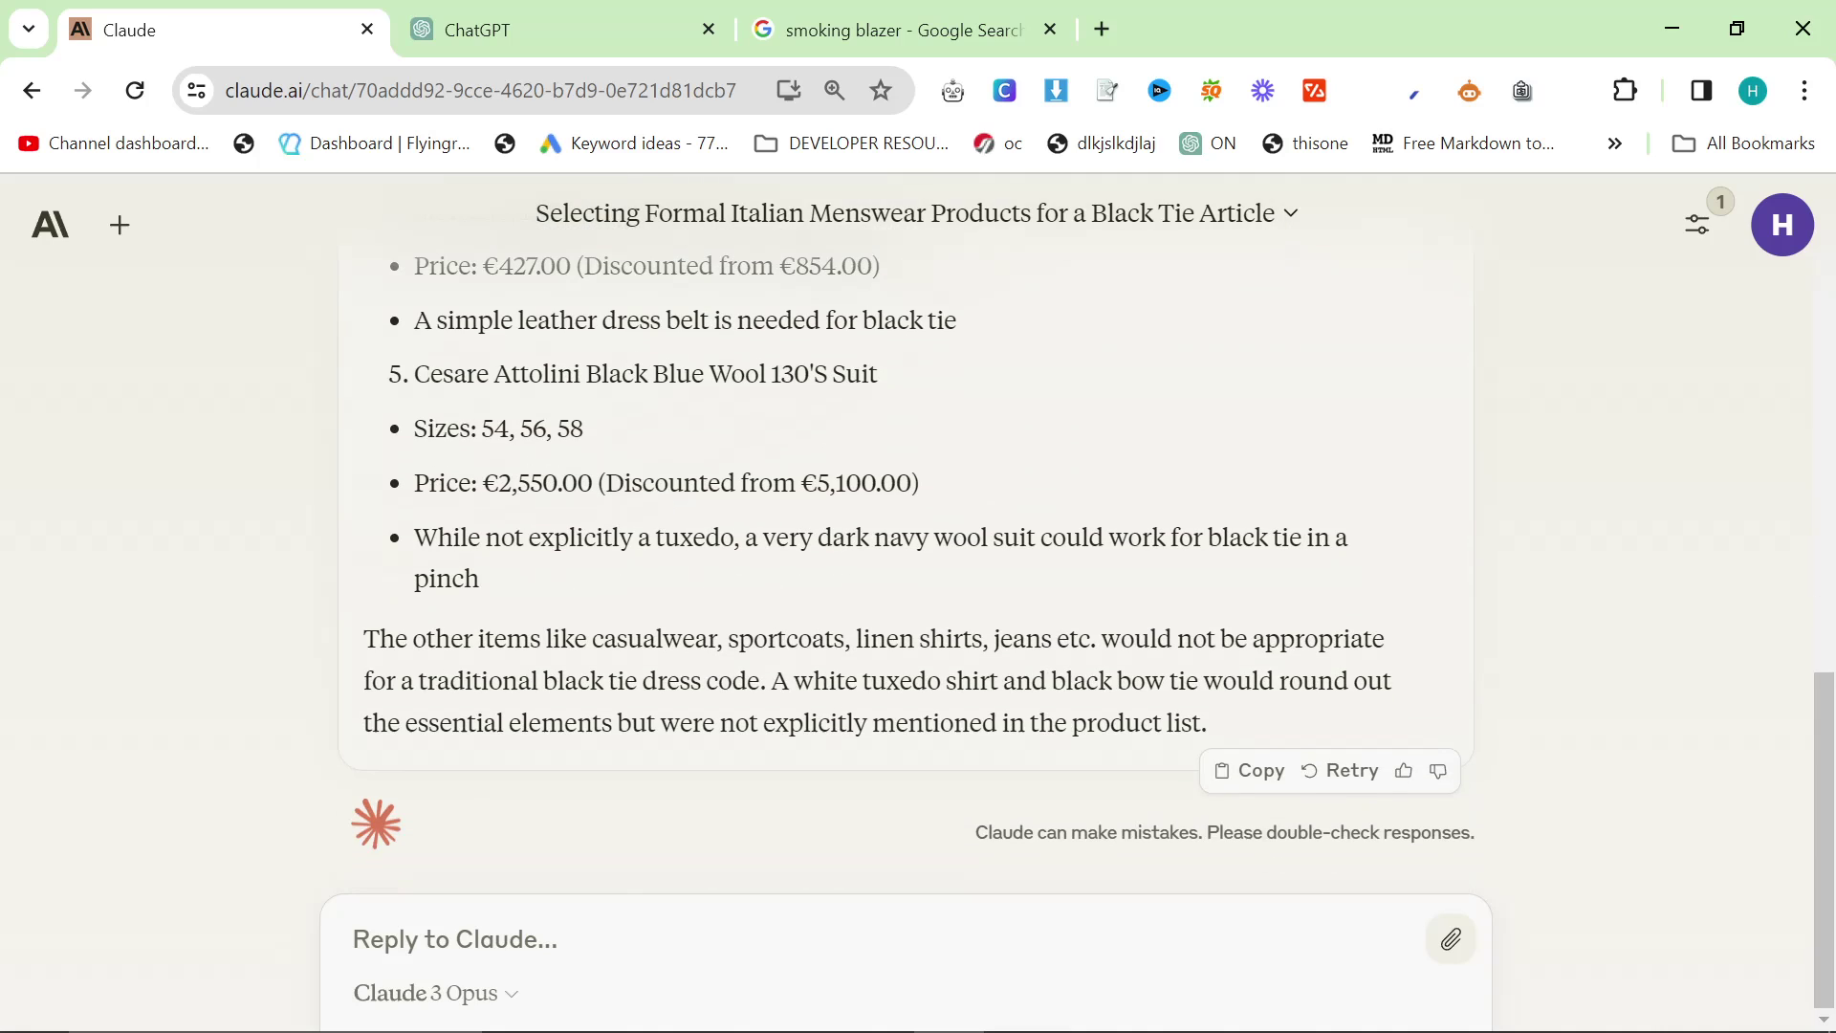
Step: Ask Claude to "give me another 5 as well" and send the message
click(748, 904)
text(gf)
key(BackSpace)
text(ive me another 5 as well)
key(Return)
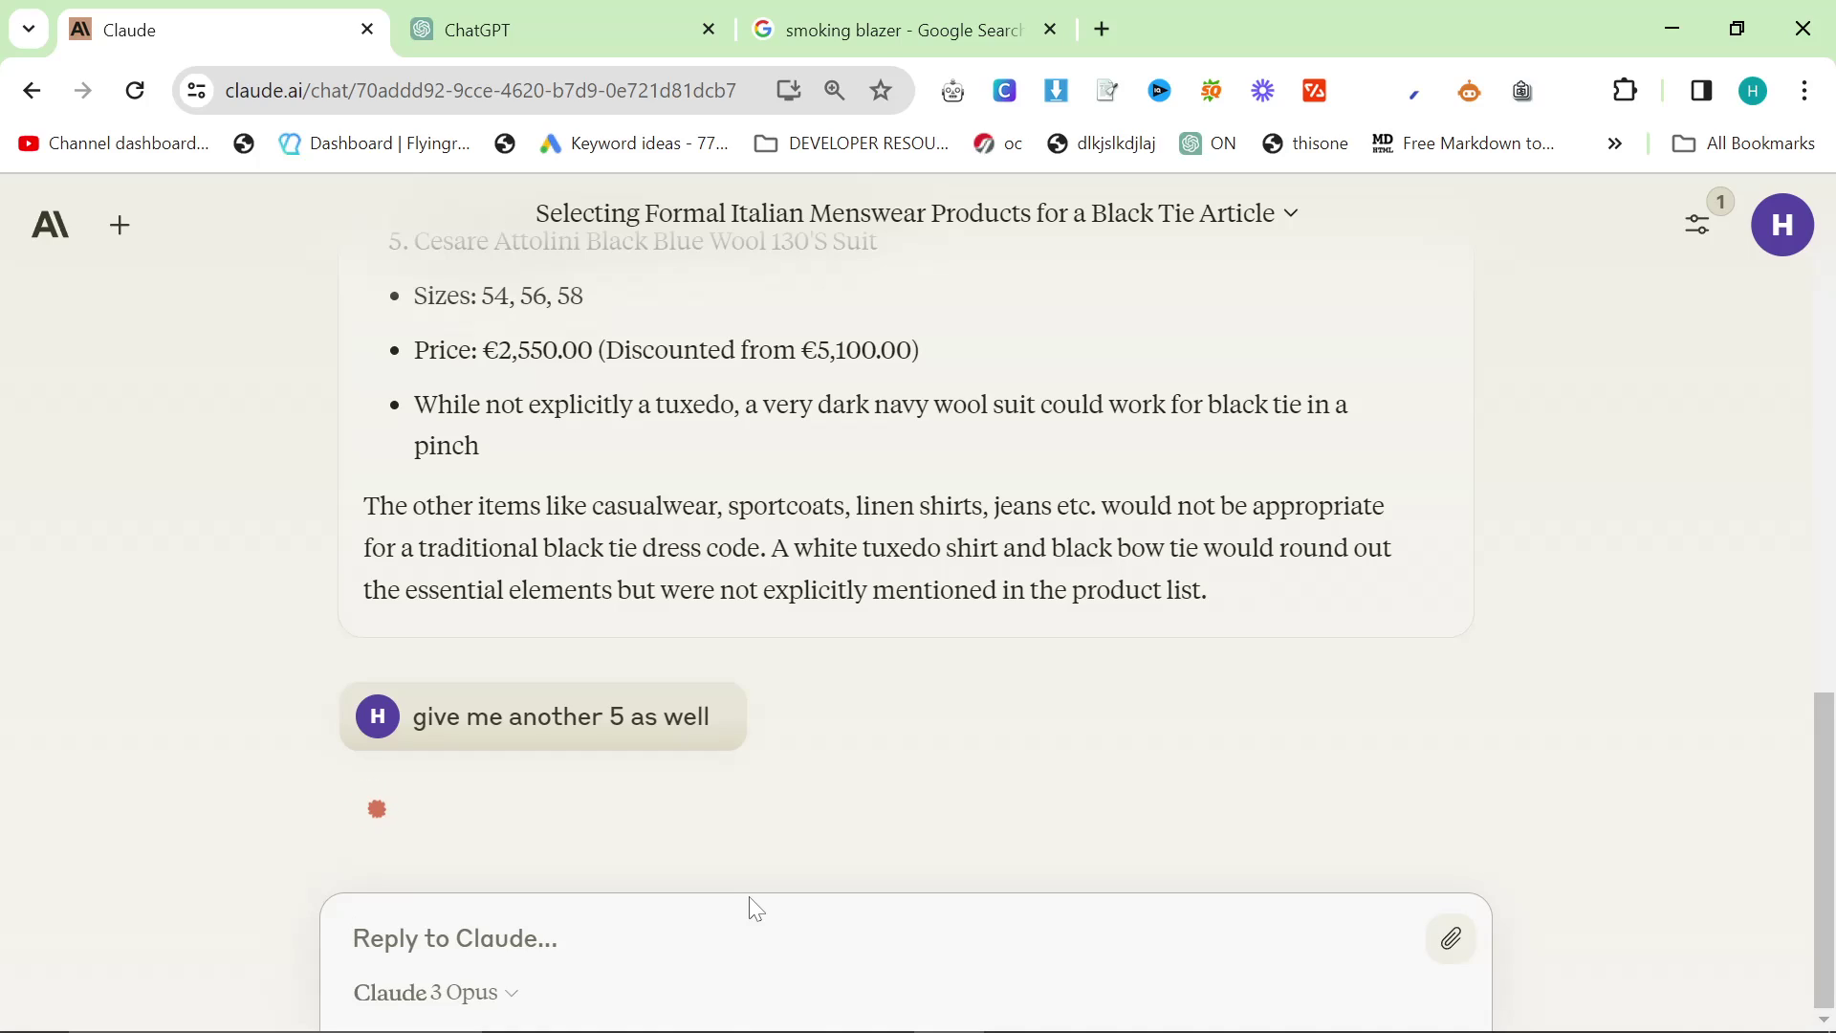
Step: Switch to the ChatGPT conversation and enlarge the page text for reading its product picks
click(599, 12)
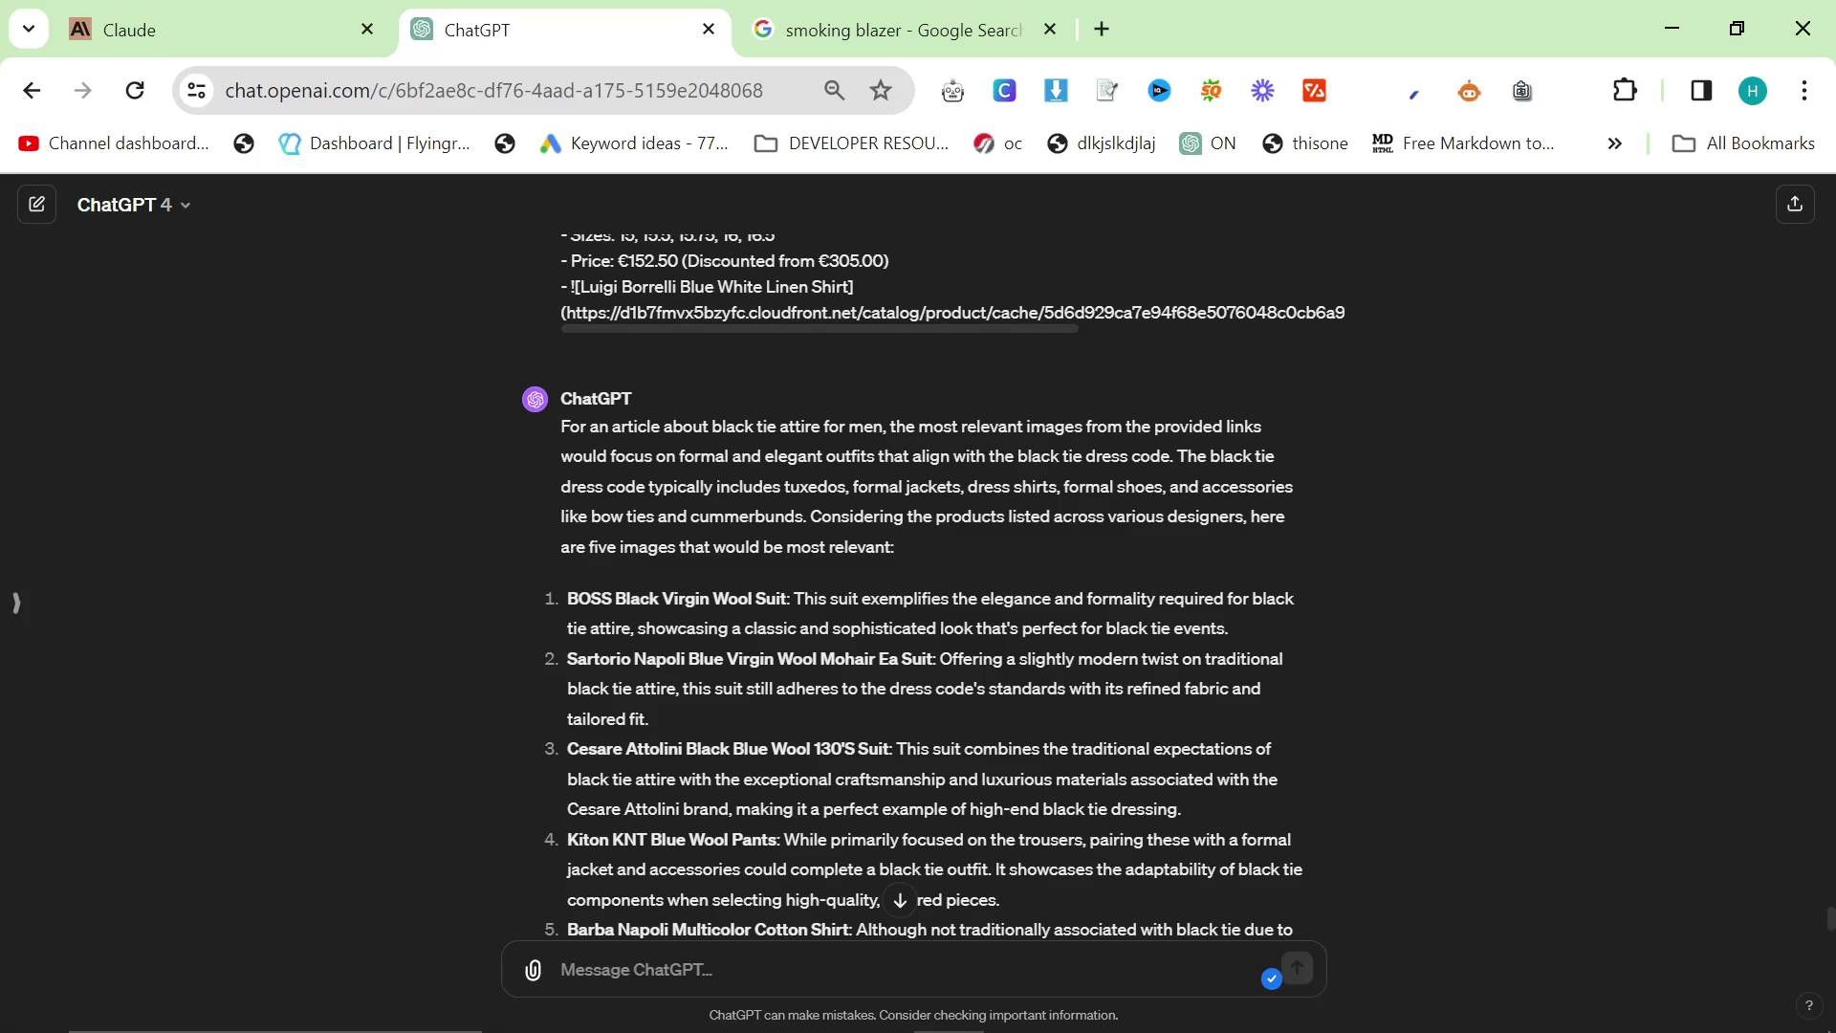
key(ctrl+plus)
key(ctrl+plus)
key(ctrl+plus)
key(ctrl+plus)
drag(631, 628, 744, 702)
click(744, 701)
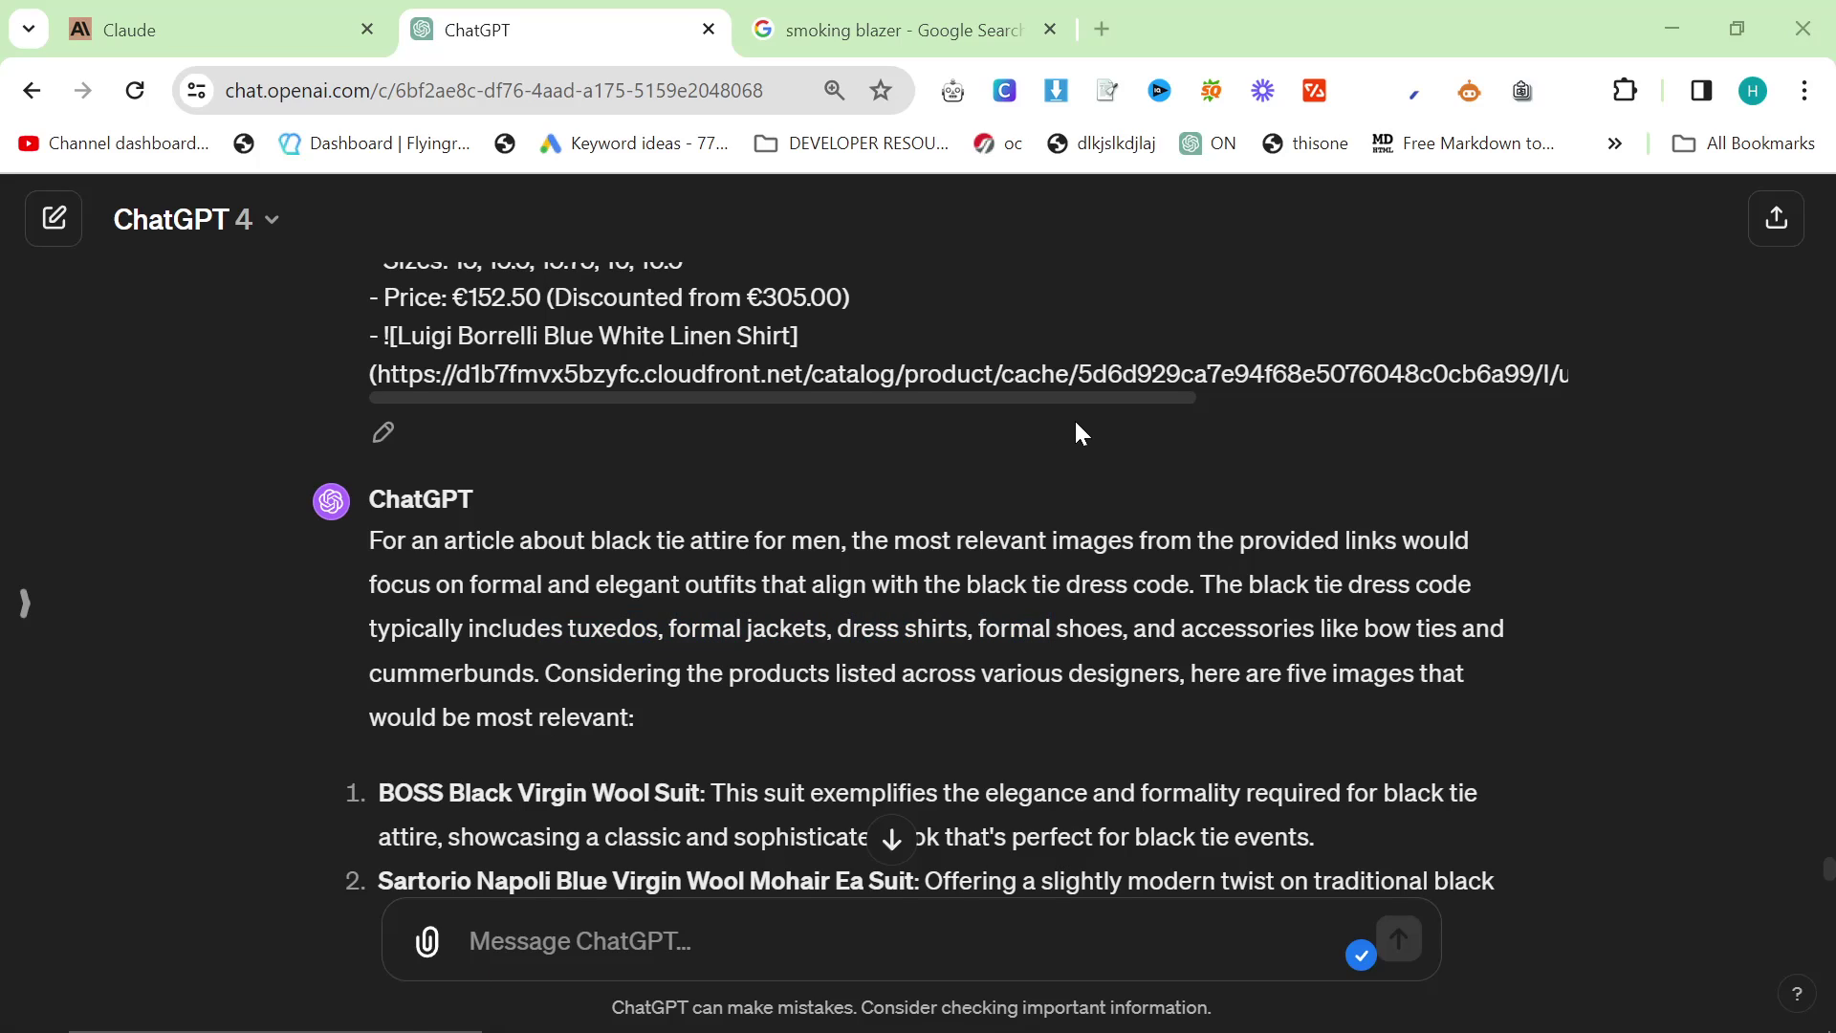
Step: Open a new Notepad document, paste the product listing into it and return to its beginning
key(super)
text(note)
click(492, 239)
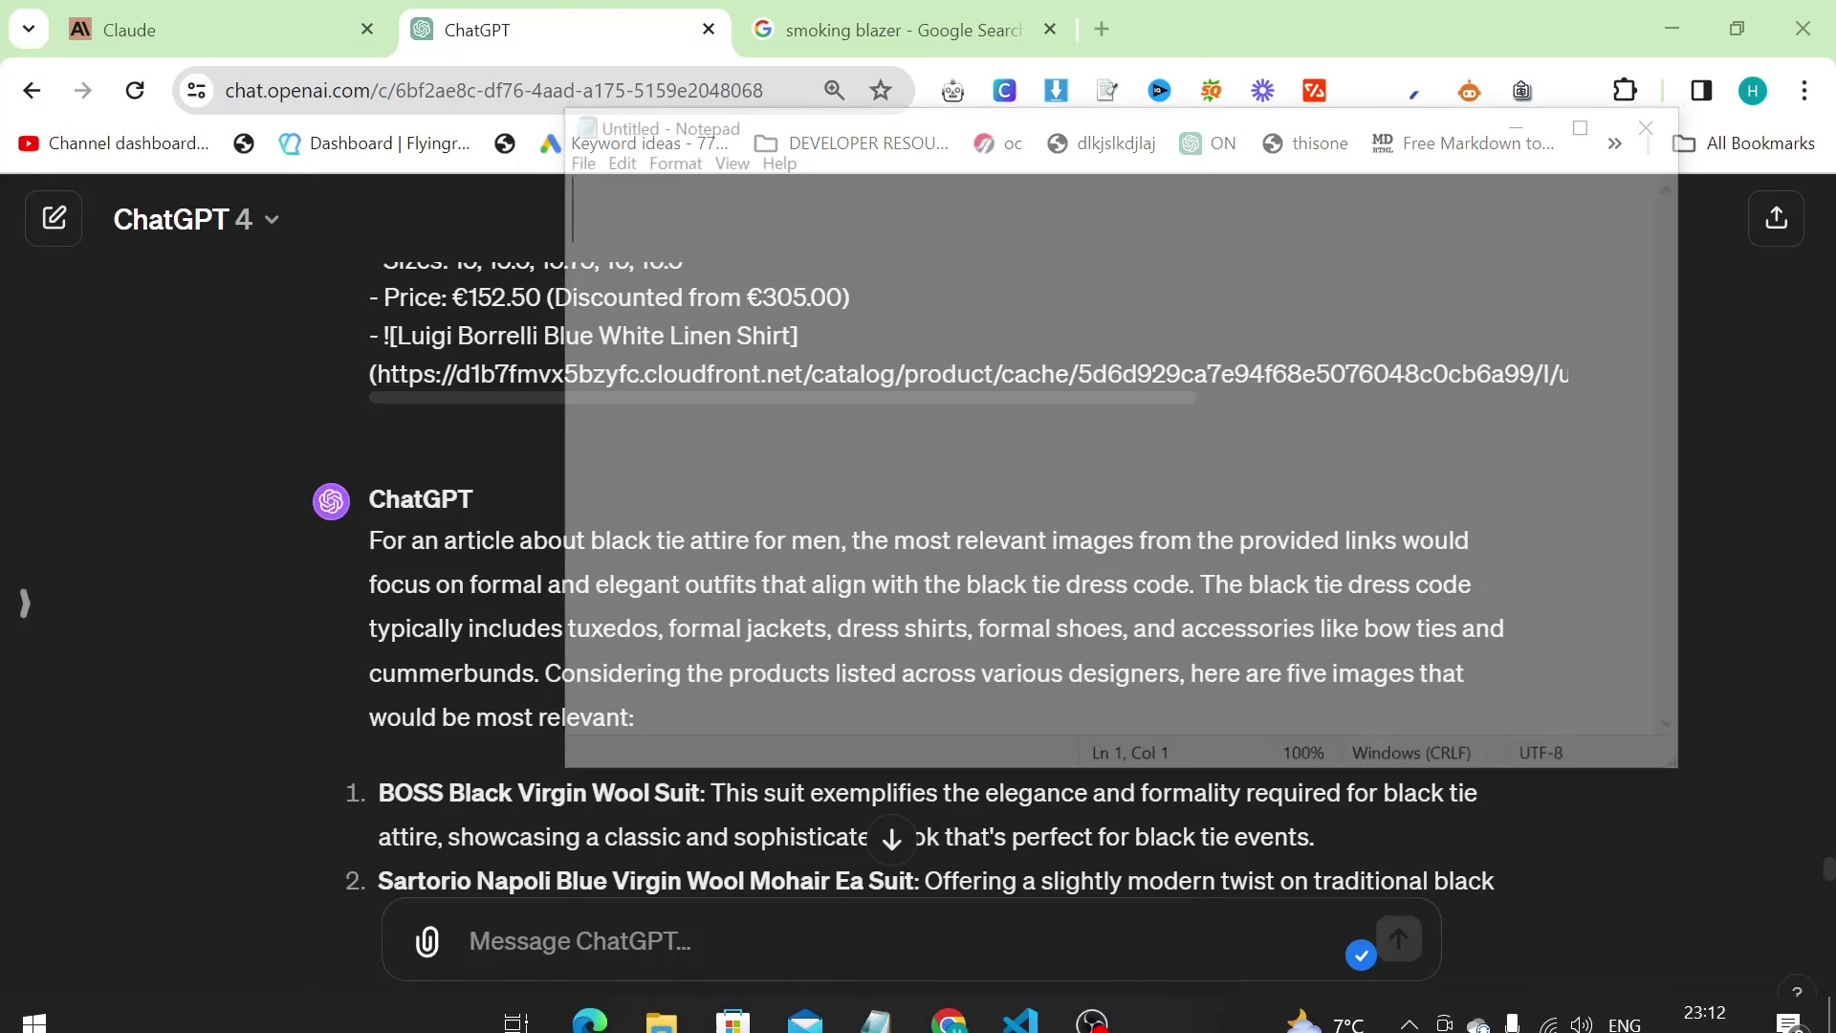
key(ctrl+v)
drag(1685, 703, 1685, 201)
drag(745, 203, 392, 12)
Step: Search the pasted product listing for "tuxedo"
key(ctrl+f)
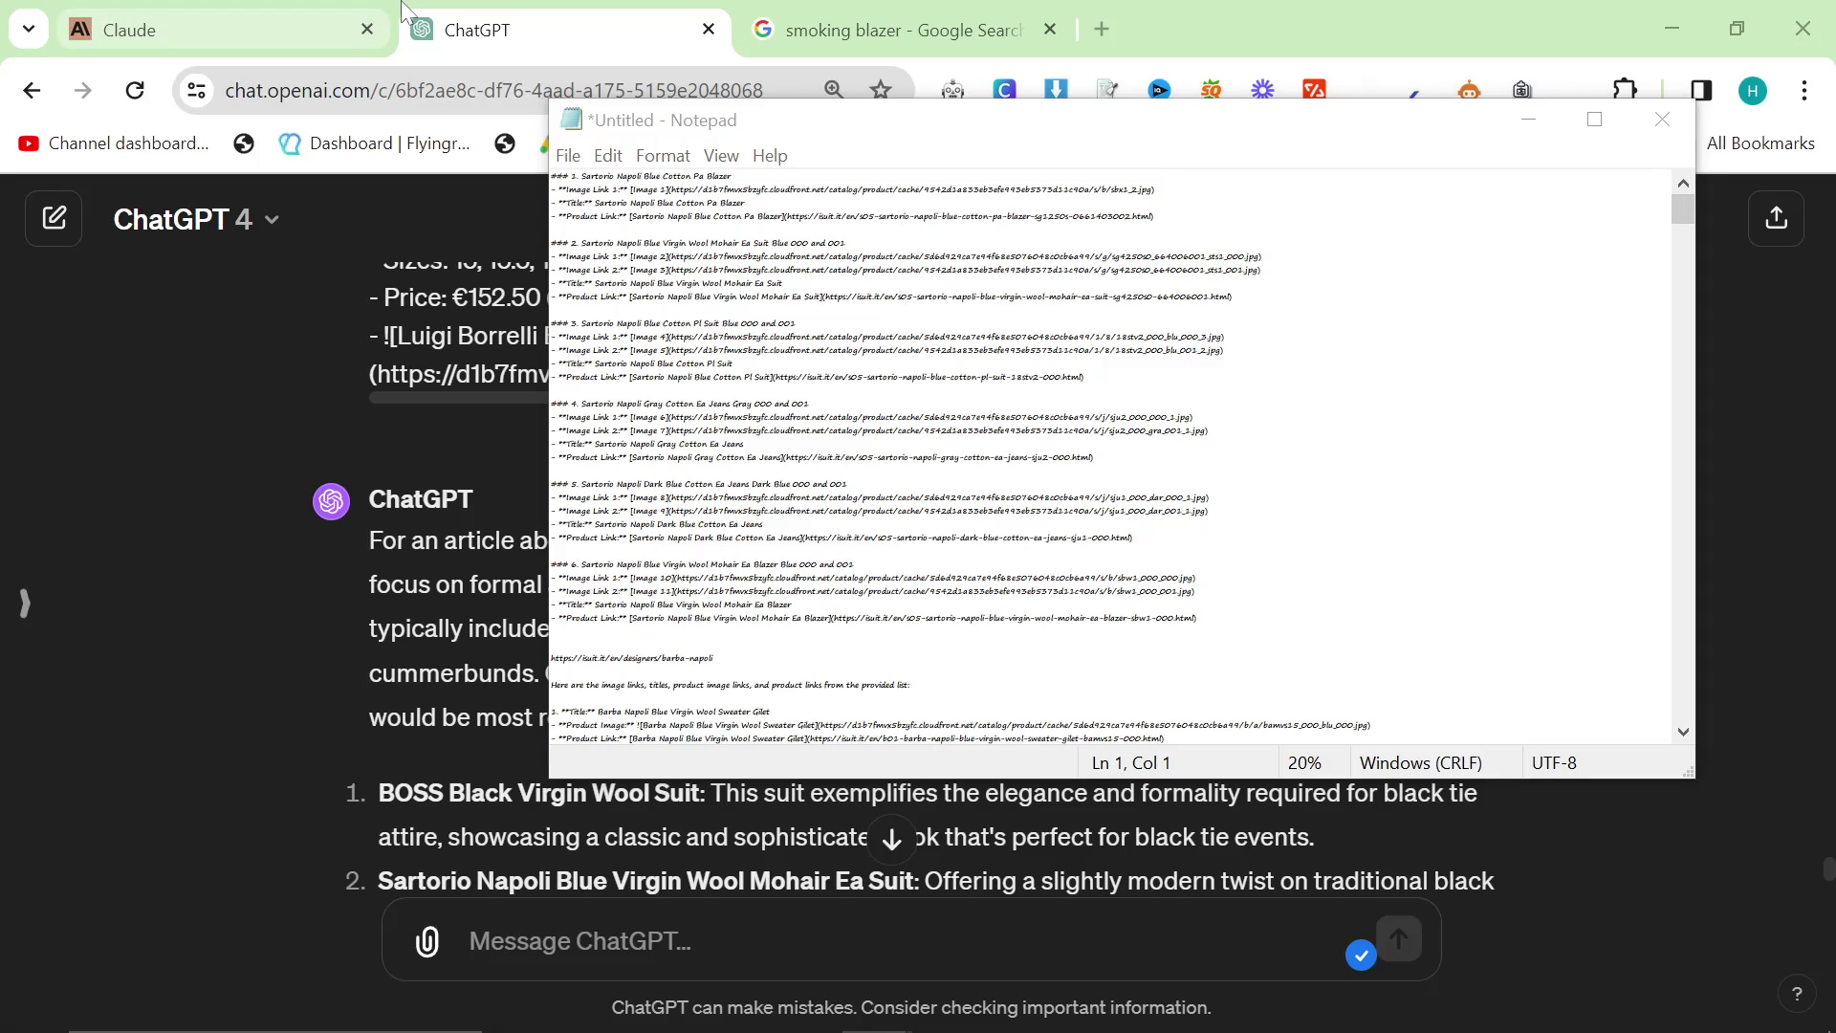
text(tuxedo)
key(Return)
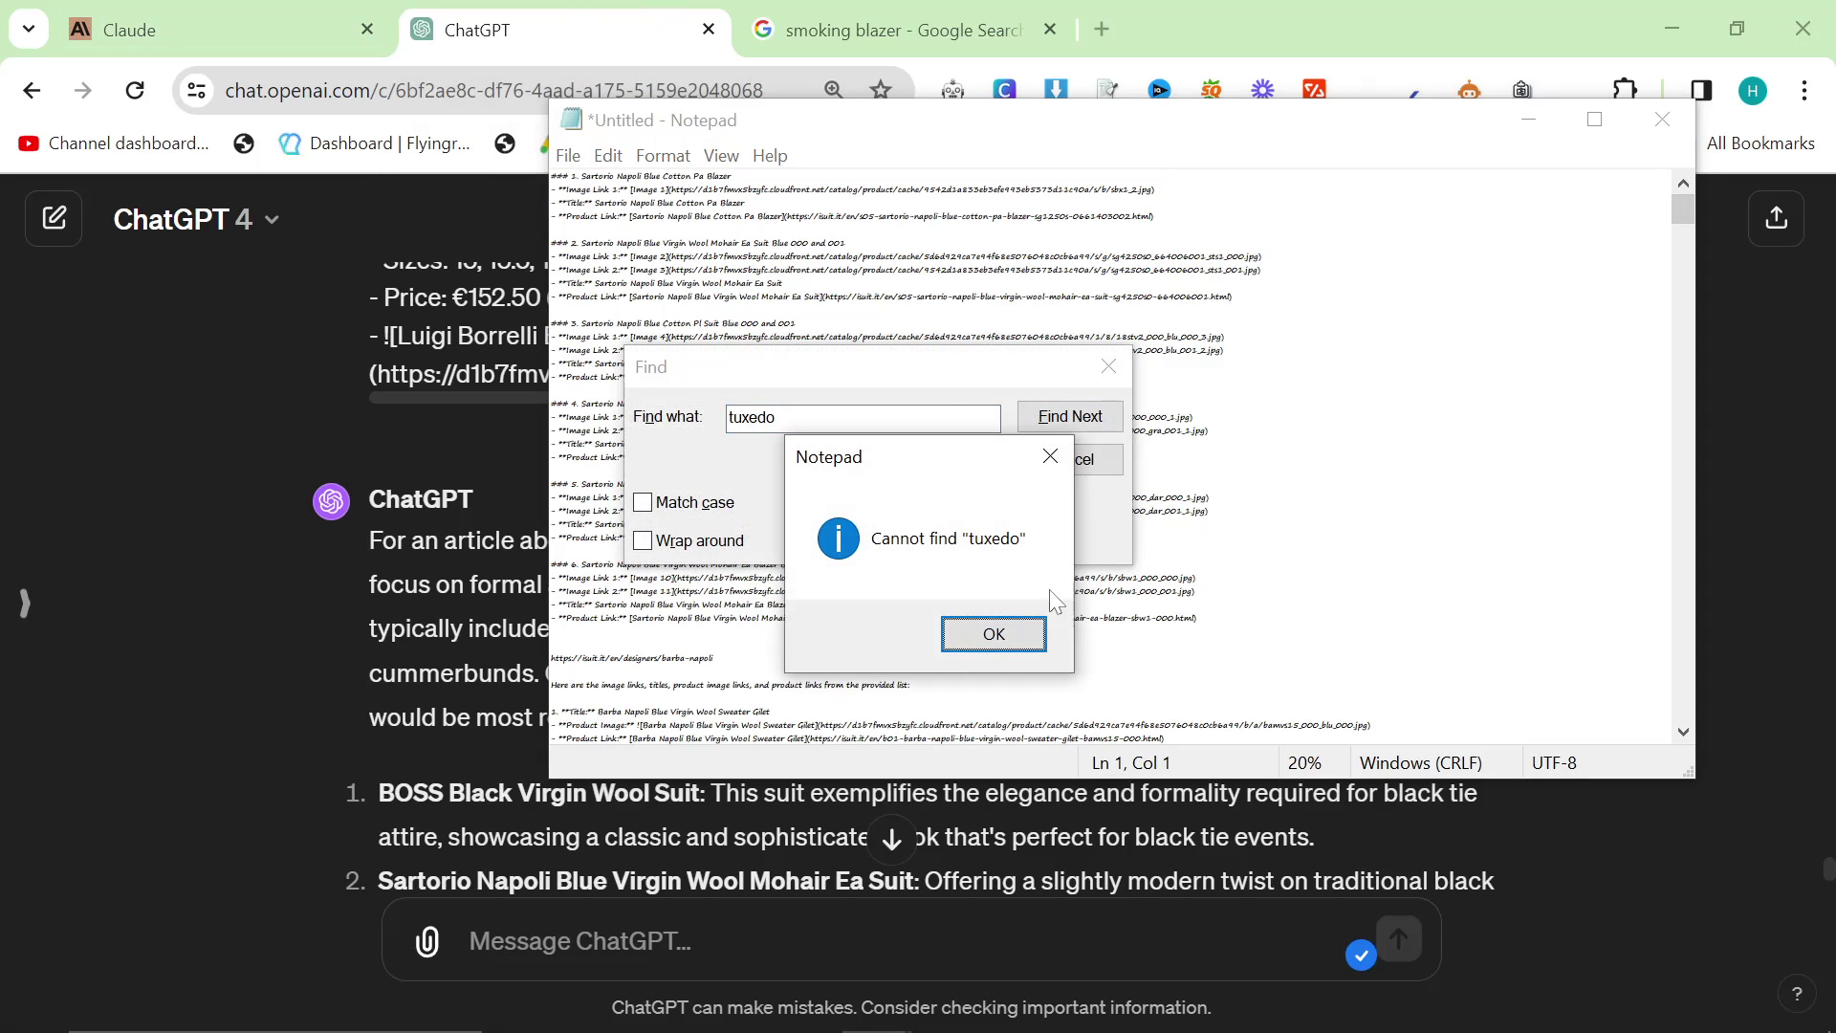
click(988, 627)
click(932, 493)
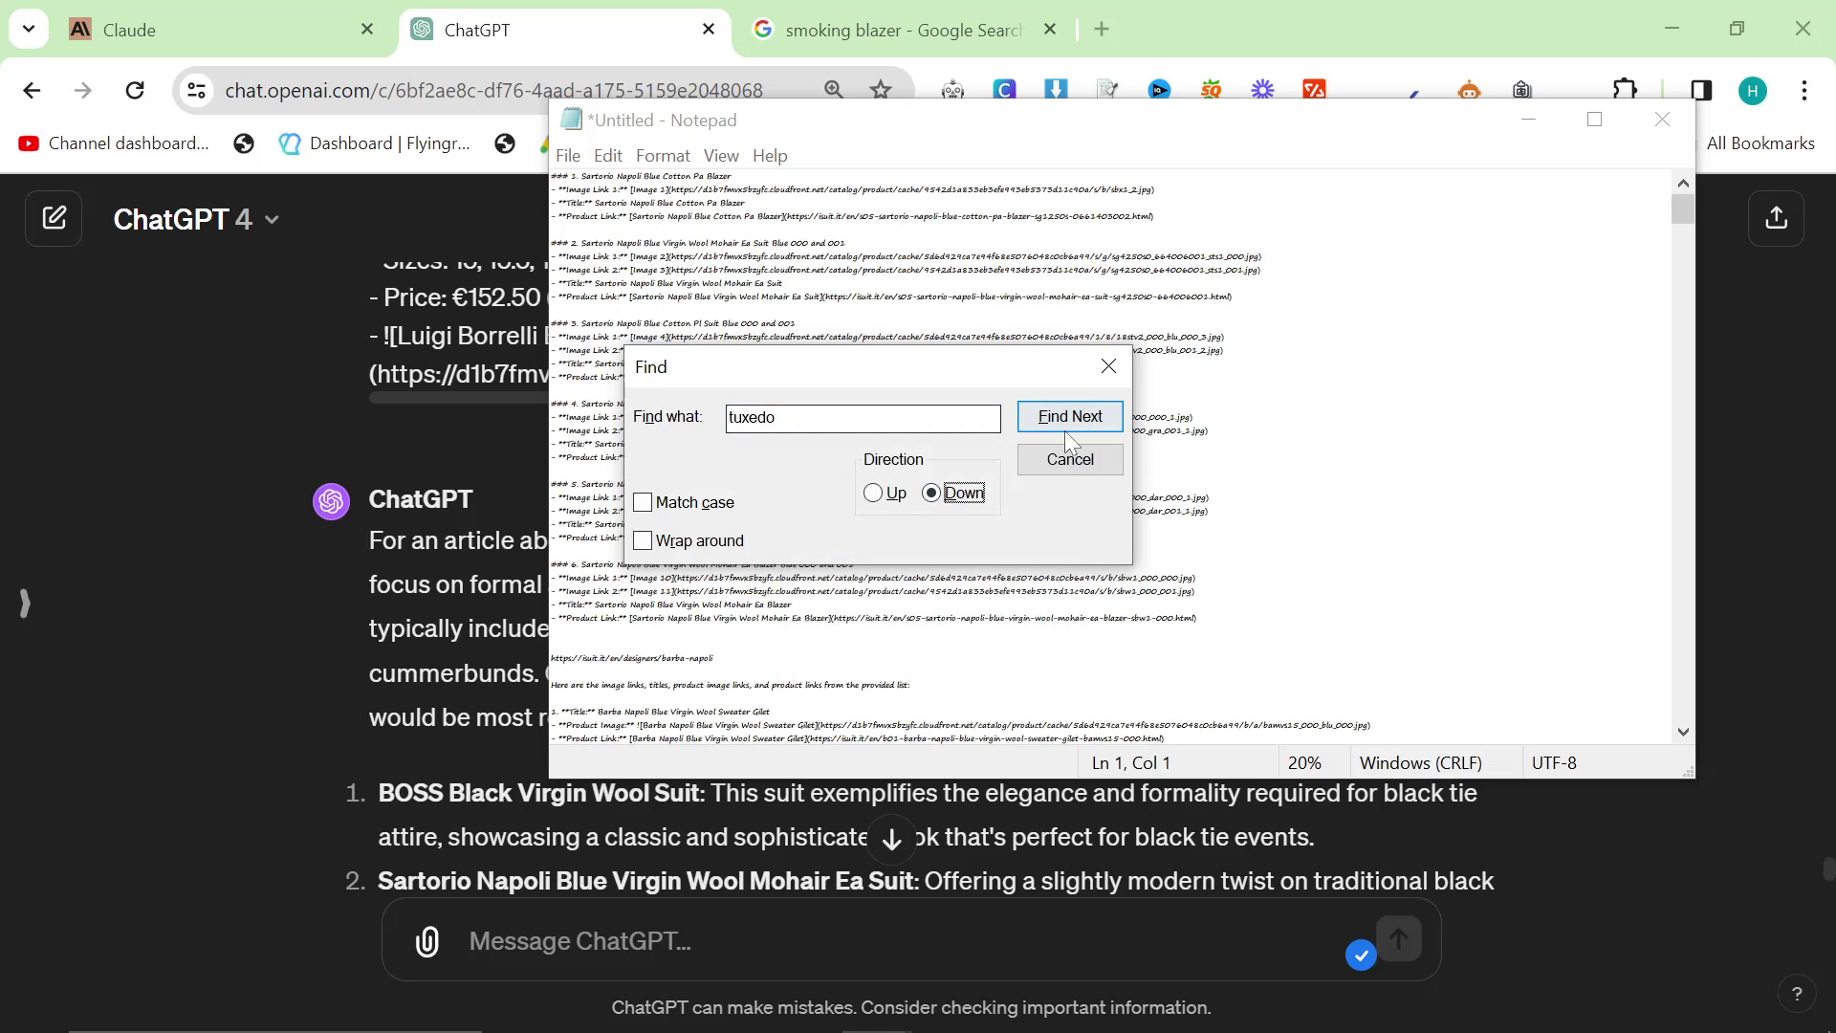
key(Return)
key(Return)
Step: Search the pasted product listing for every occurrence of "smoking"
key(shift+Tab)
text(s)
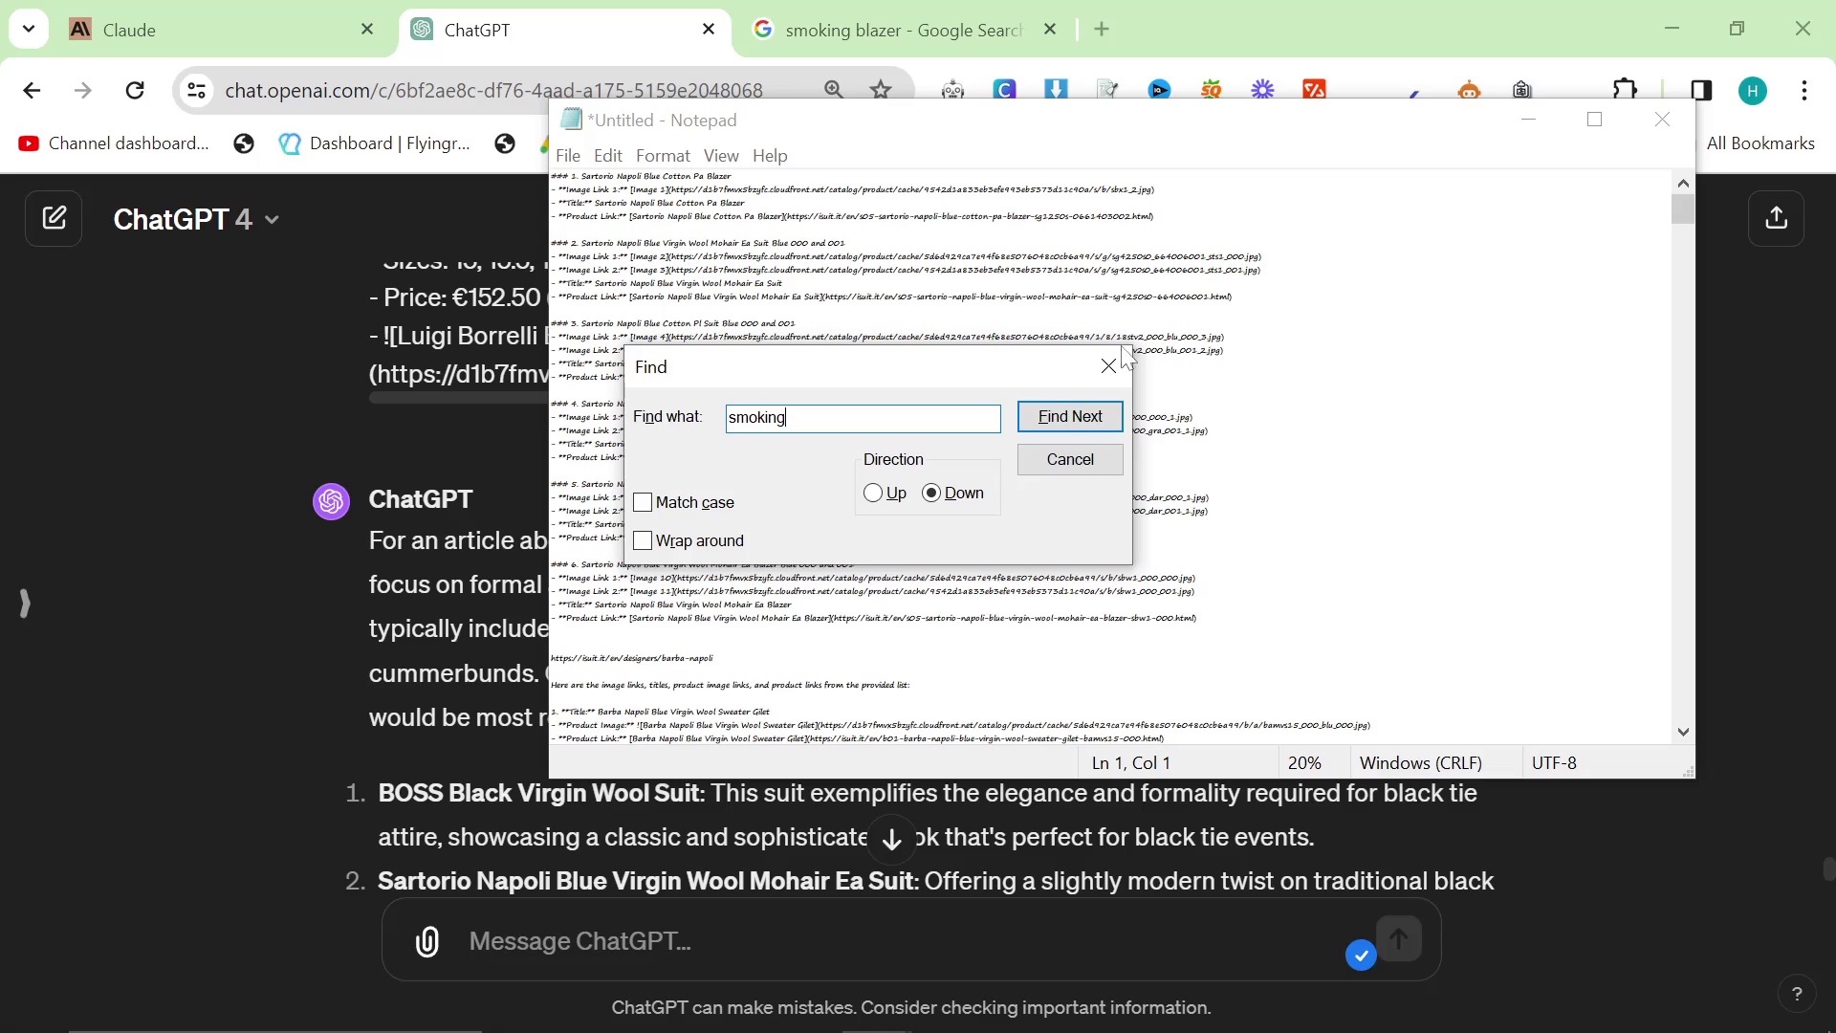
click(1059, 426)
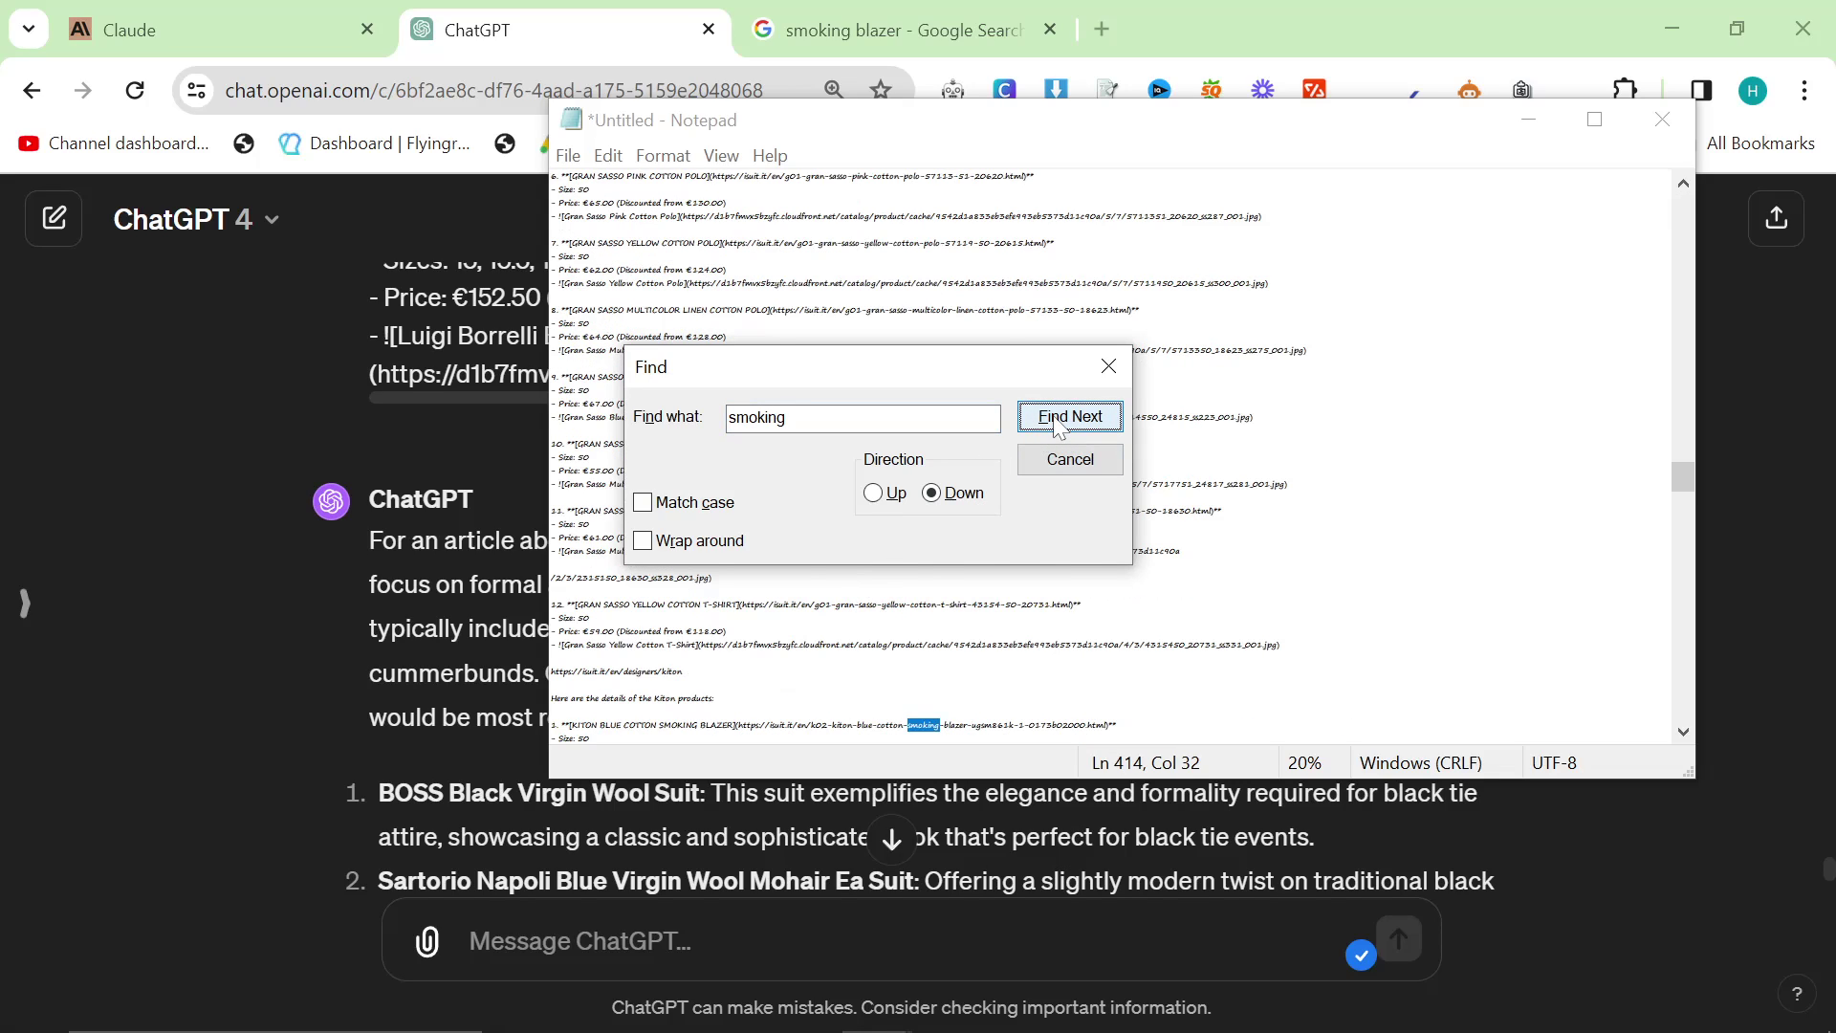
click(1059, 425)
click(1058, 425)
click(996, 633)
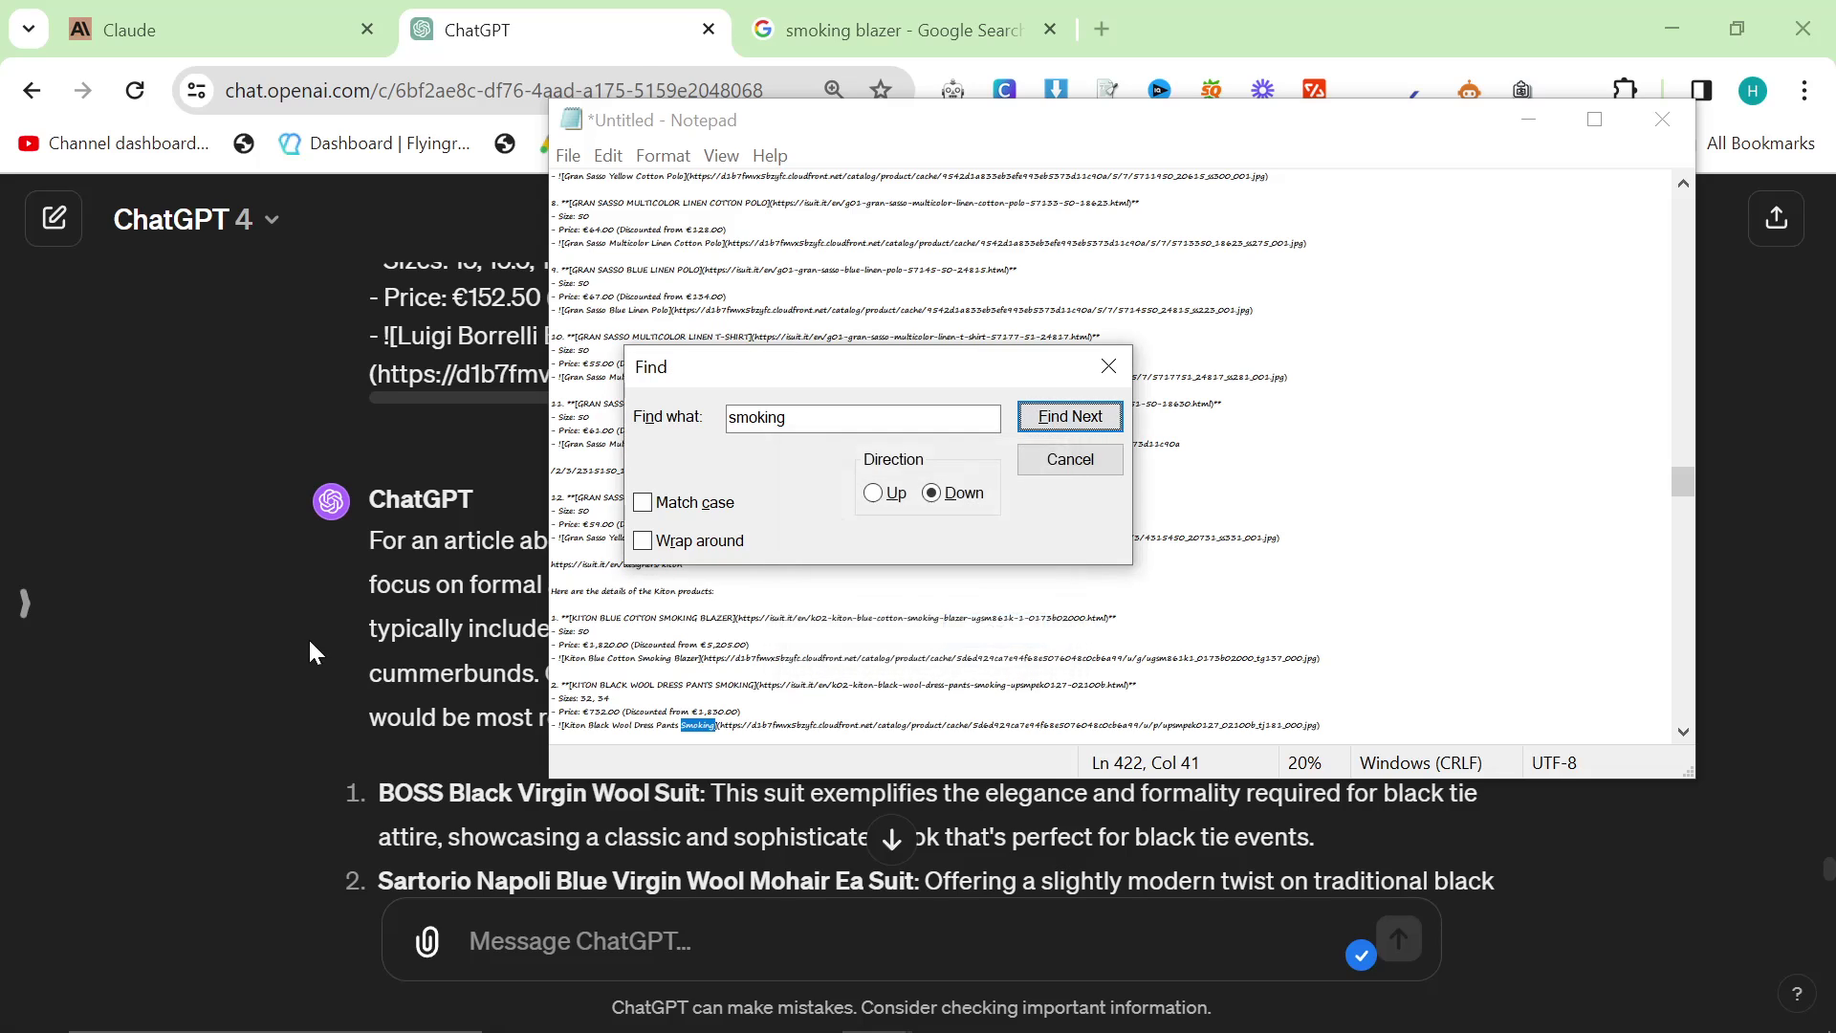
Step: Return to ChatGPT's answer and read through its five picks again for comparison
click(315, 653)
scroll(315, 653, down, 3)
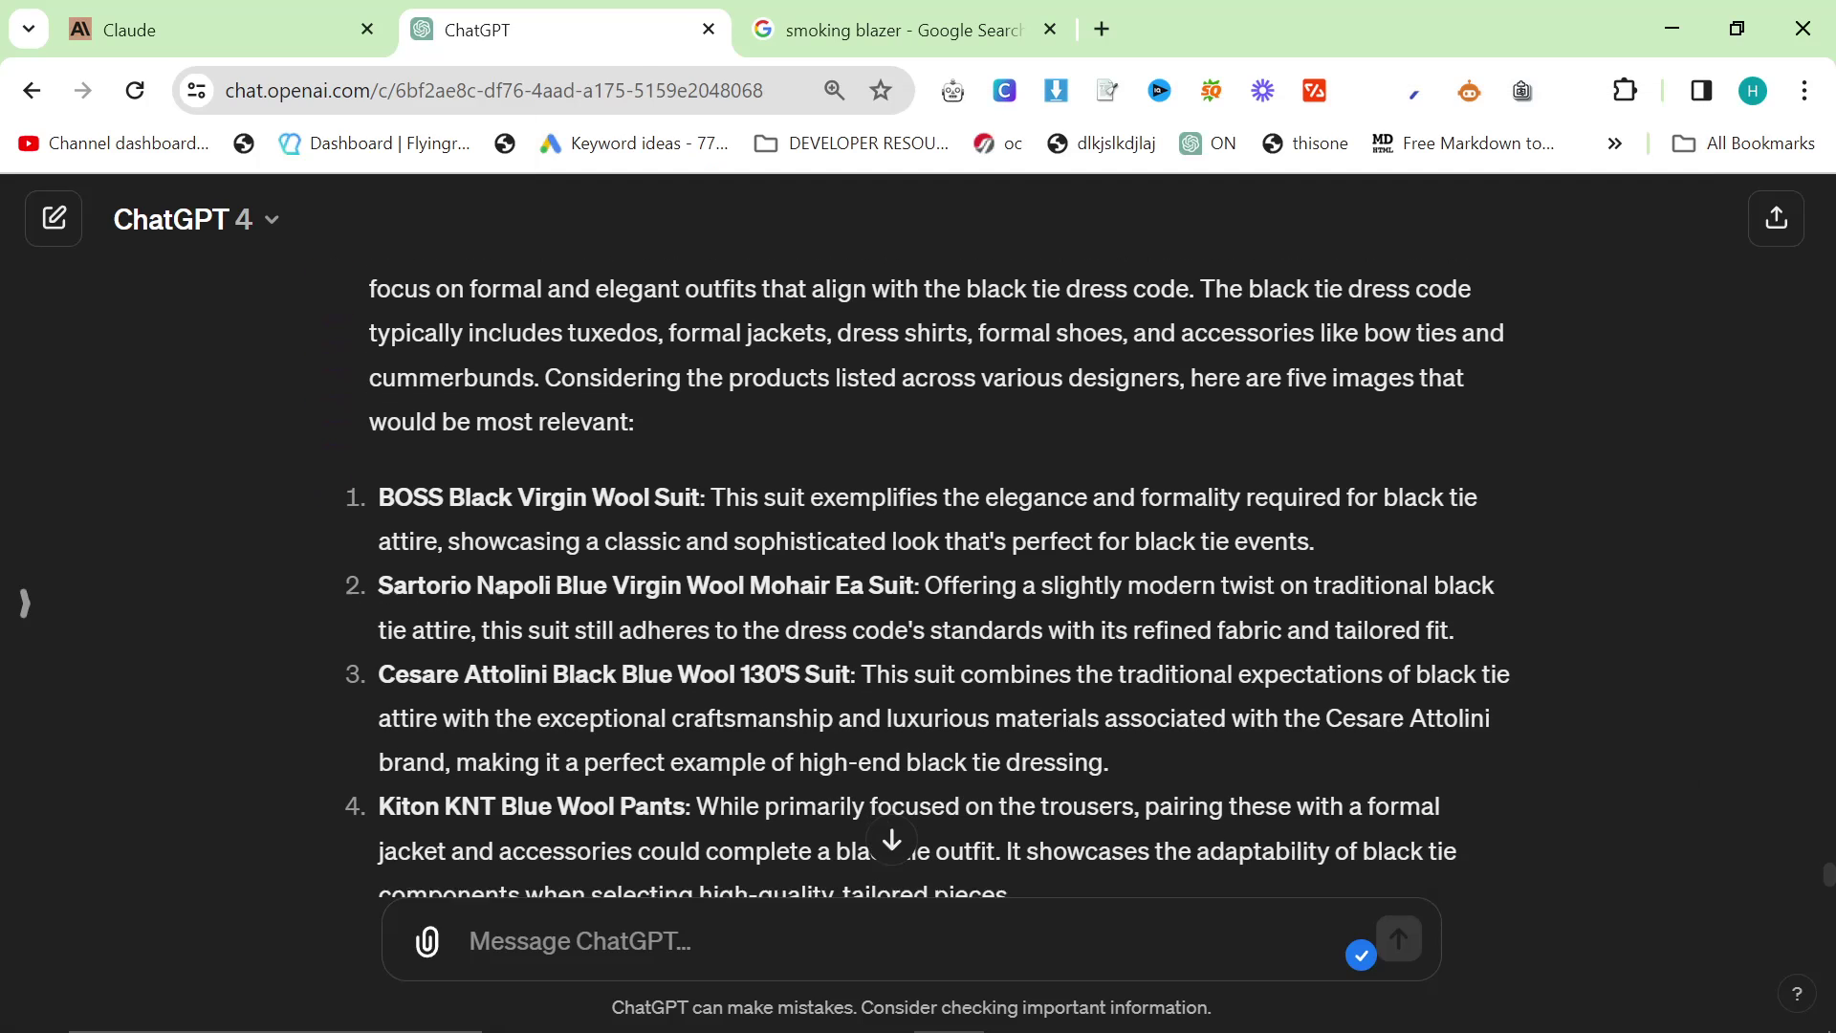
scroll(1243, 765, down, 1)
scroll(1243, 774, down, 4)
scroll(1205, 770, up, 8)
Step: Switch to the Claude chat and review the additional products 6 to 10 and their closing summary
click(210, 30)
scroll(848, 622, up, 3)
drag(478, 640, 761, 640)
scroll(760, 640, up, 2)
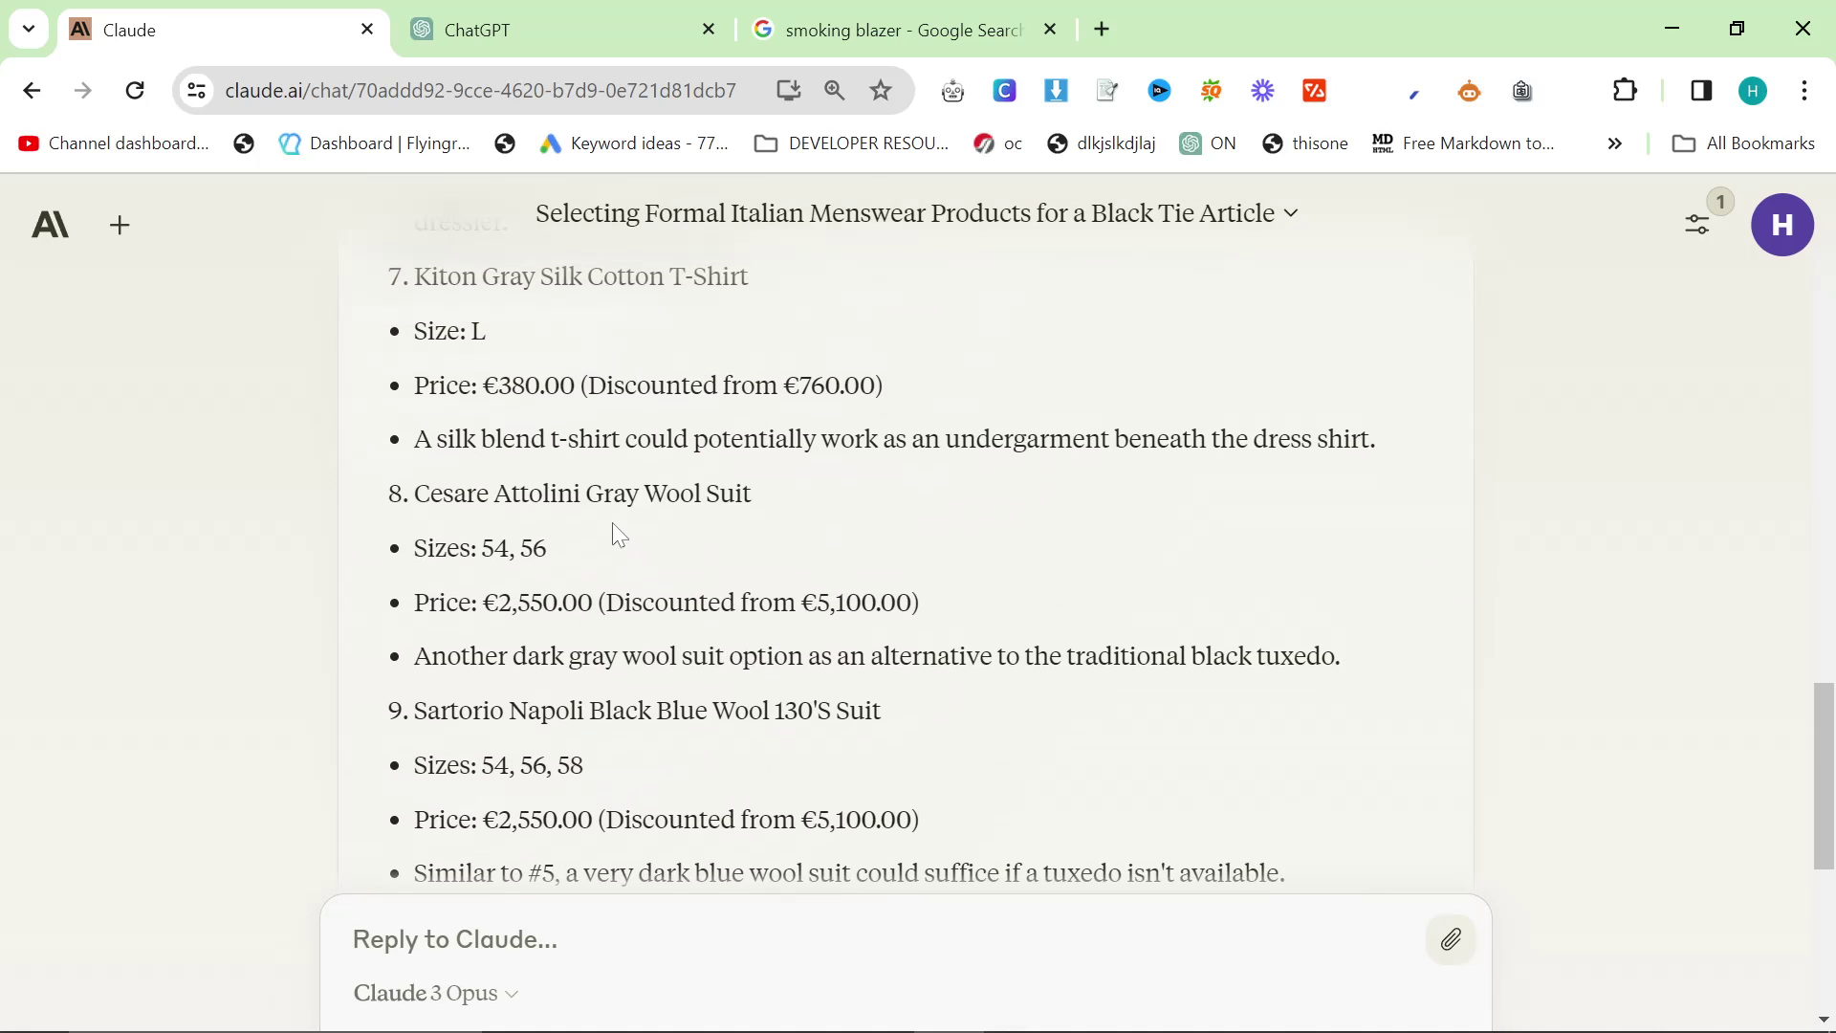
scroll(762, 496, up, 2)
drag(562, 421, 797, 498)
scroll(680, 645, up, 3)
click(715, 642)
scroll(715, 643, up, 2)
scroll(360, 389, down, 3)
drag(398, 299, 903, 726)
click(968, 729)
scroll(968, 728, down, 9)
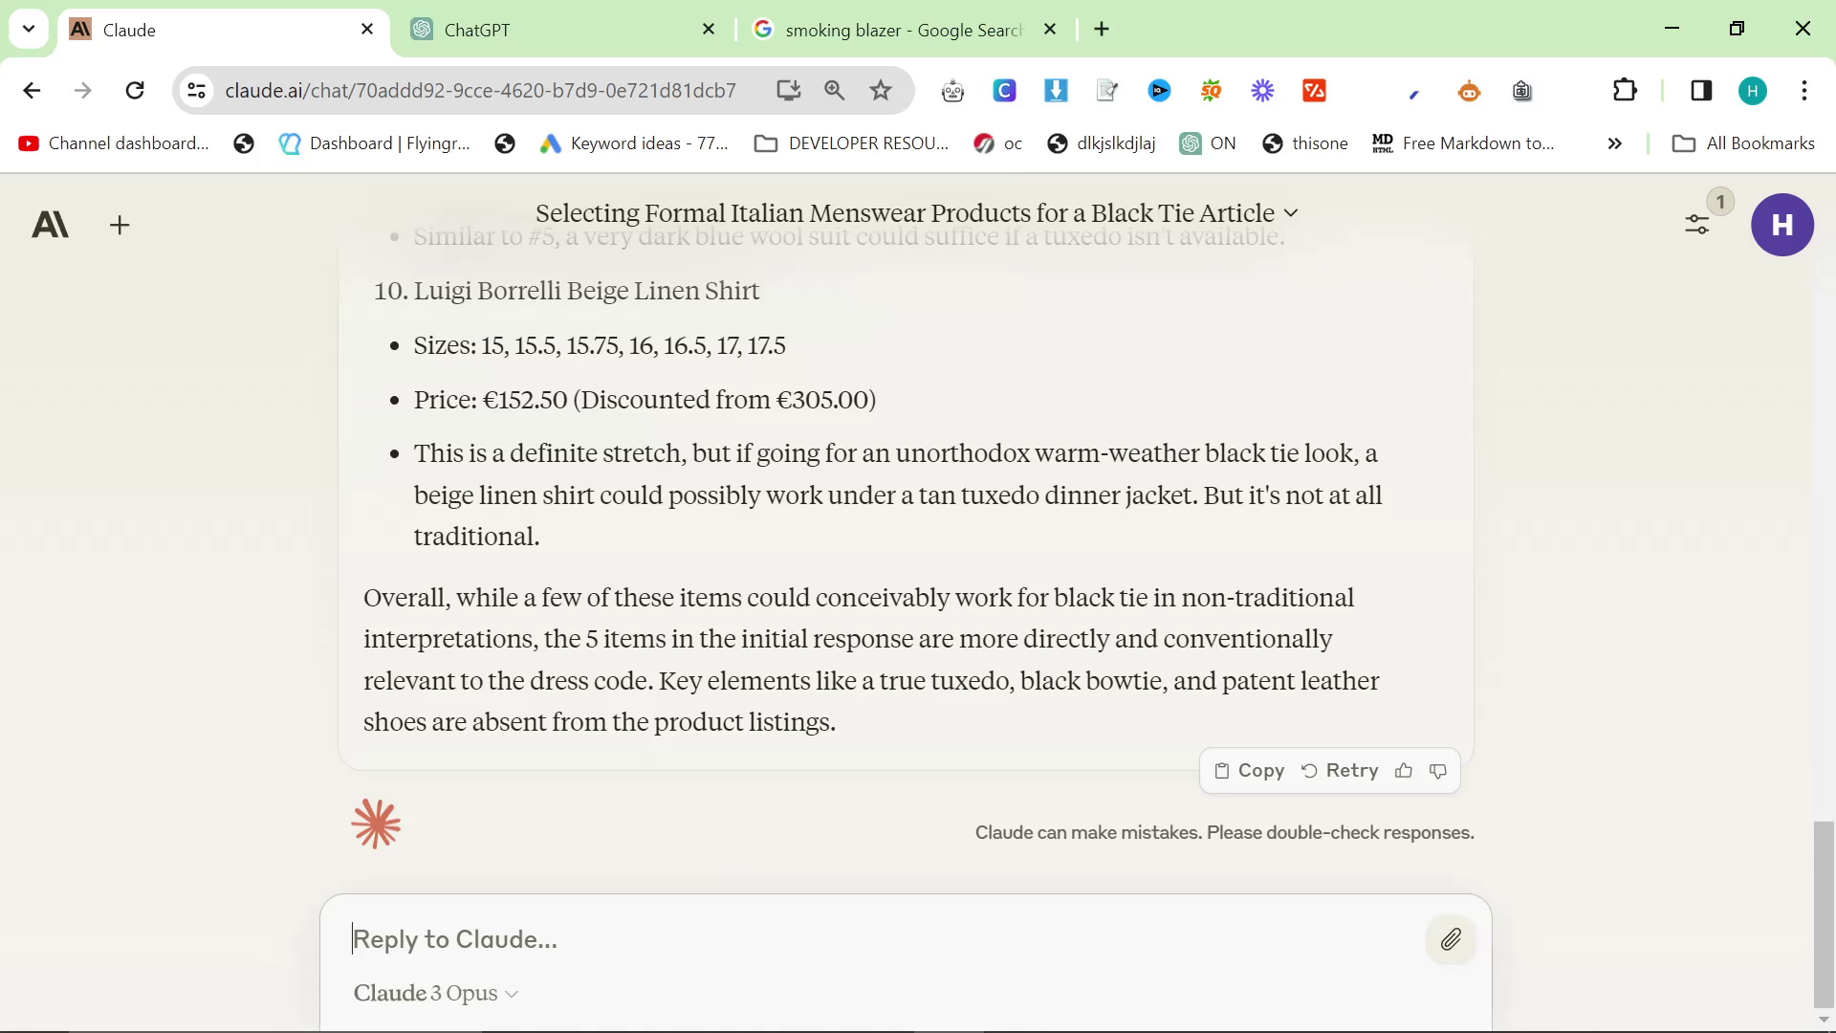
Step: Write "the first 5 are good, let's move onto the next step" in the Claude message, followed by a new line
text(the first 5 are )
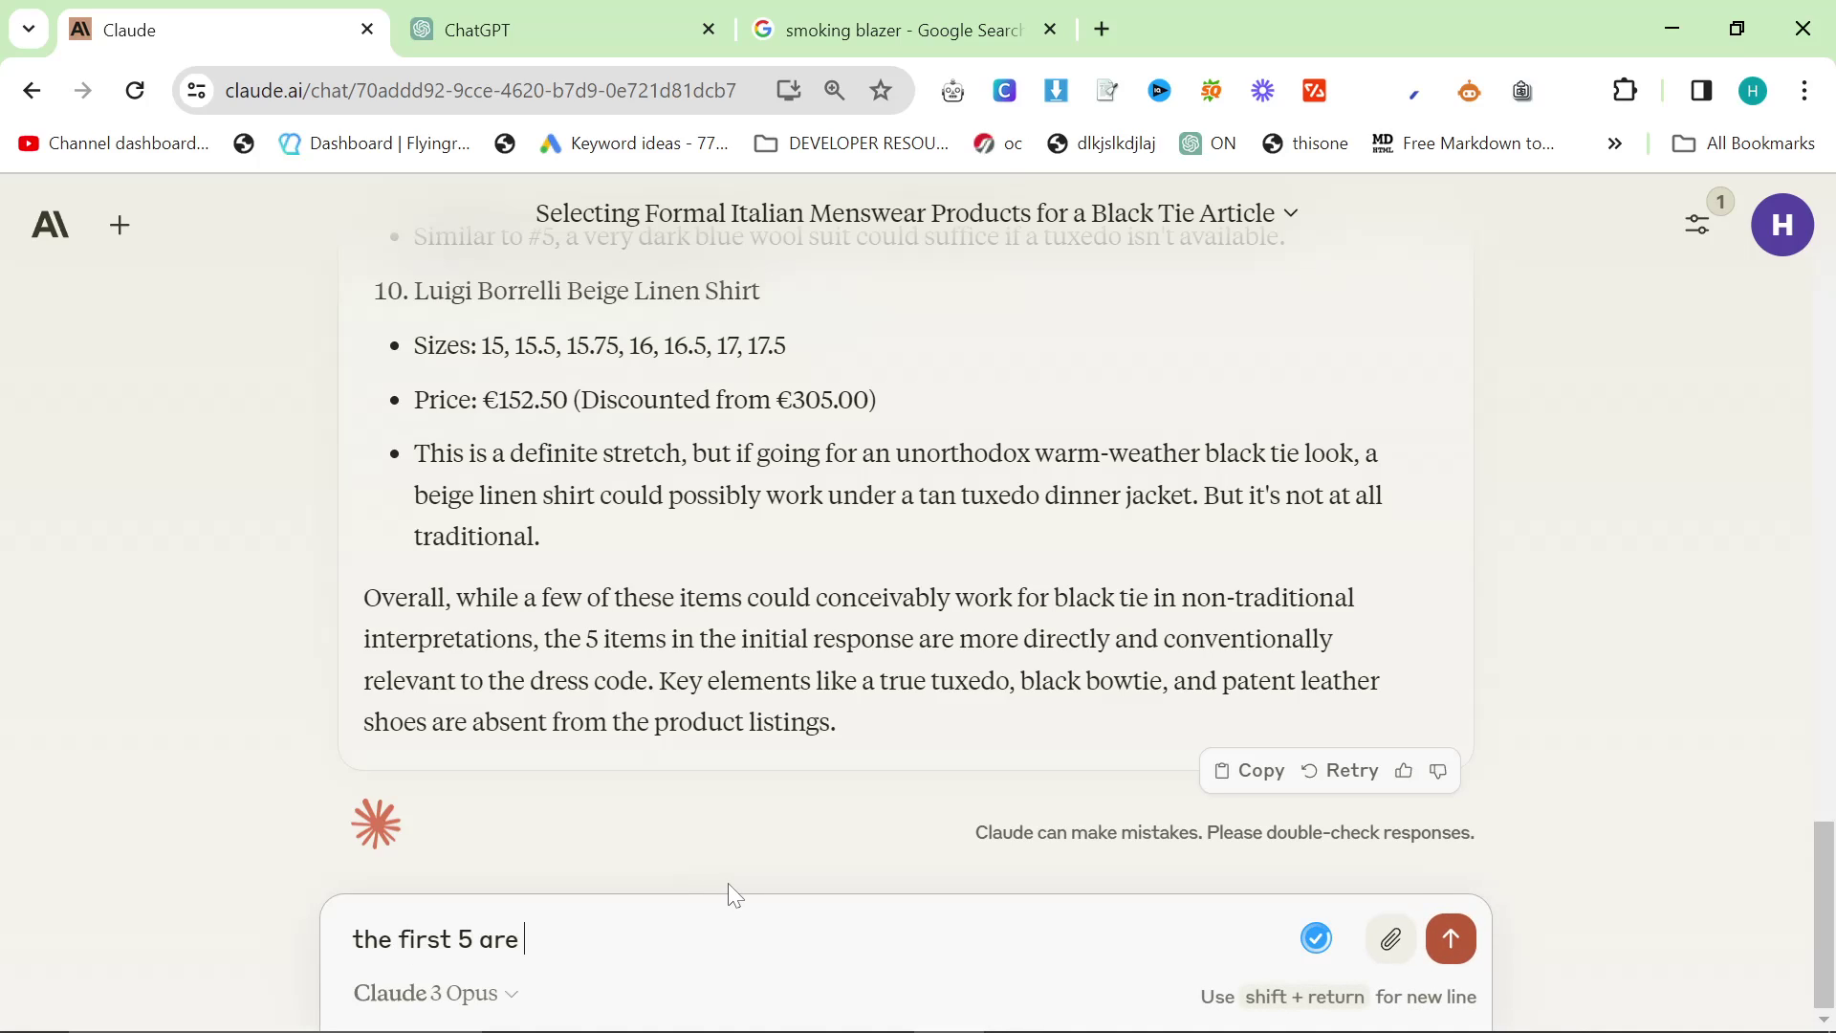
text(good, let's move onto the next step)
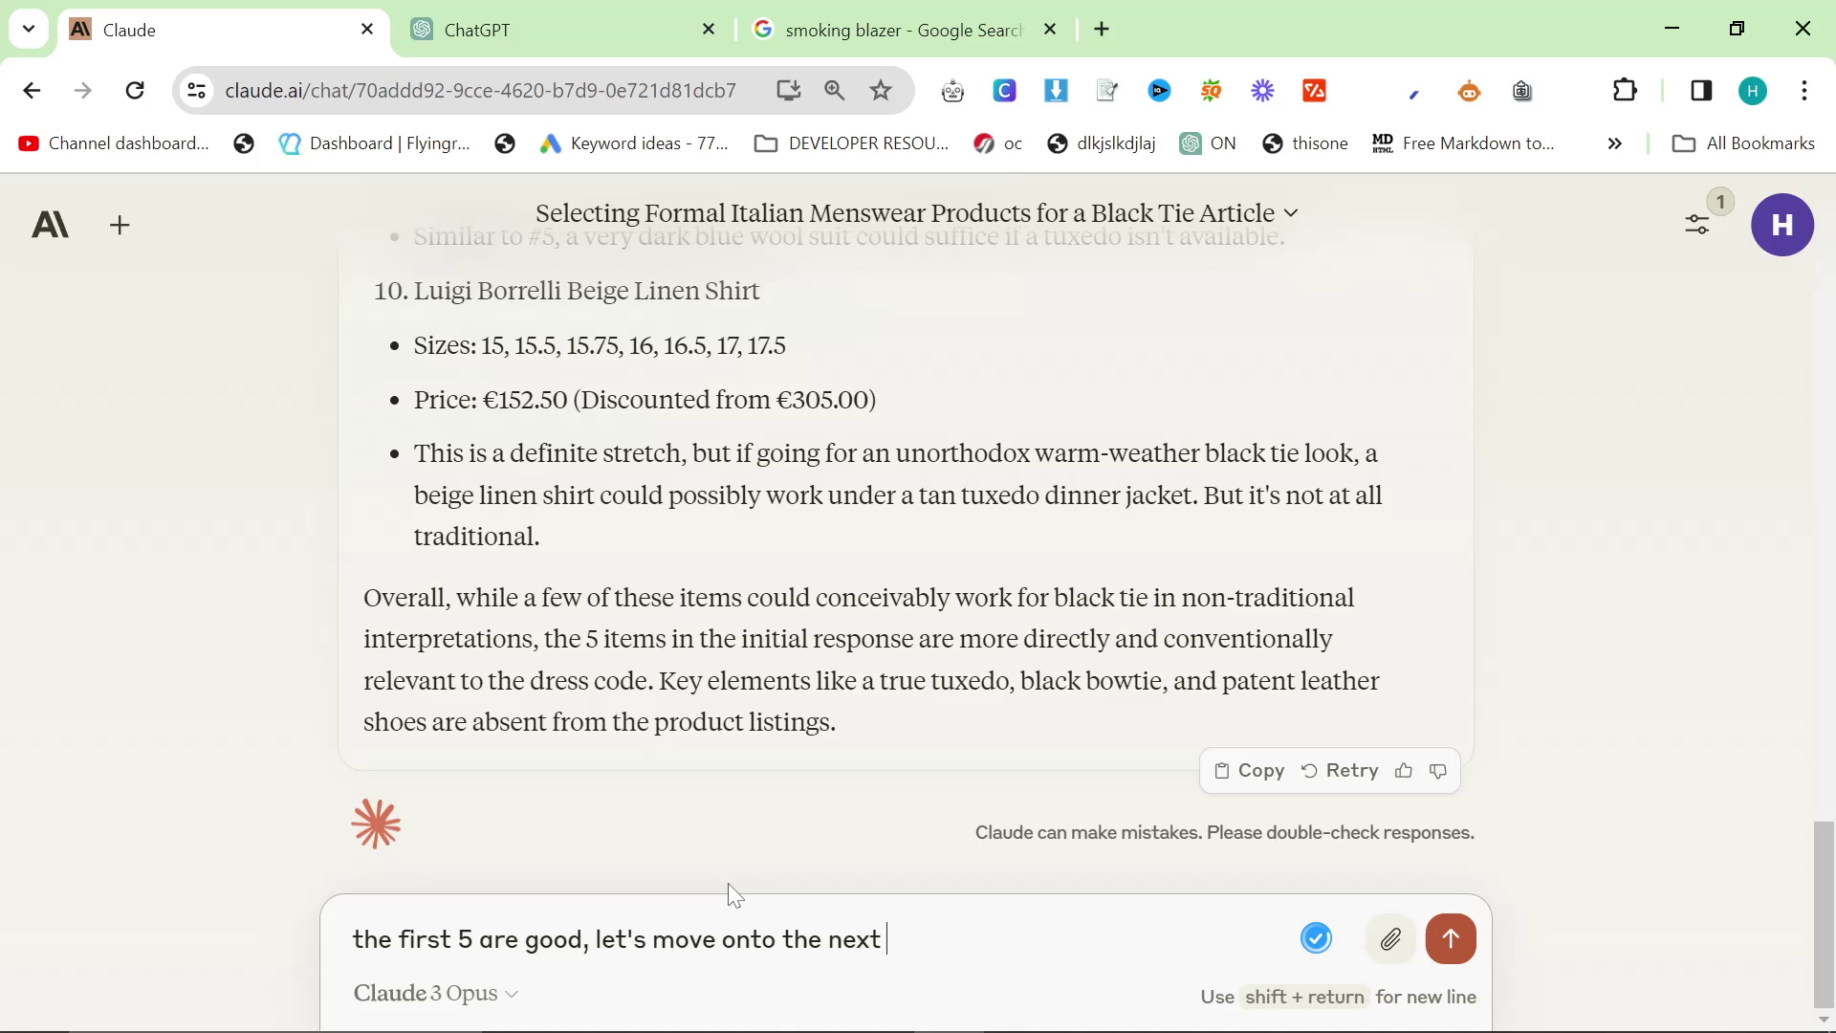
key(shift+Return)
Step: Copy the "now choose 5 internal links from this list" prompt with all its designer URLs from the Notepad prompt file
key(alt+Tab)
key(alt+Tab)
key(alt+Tab)
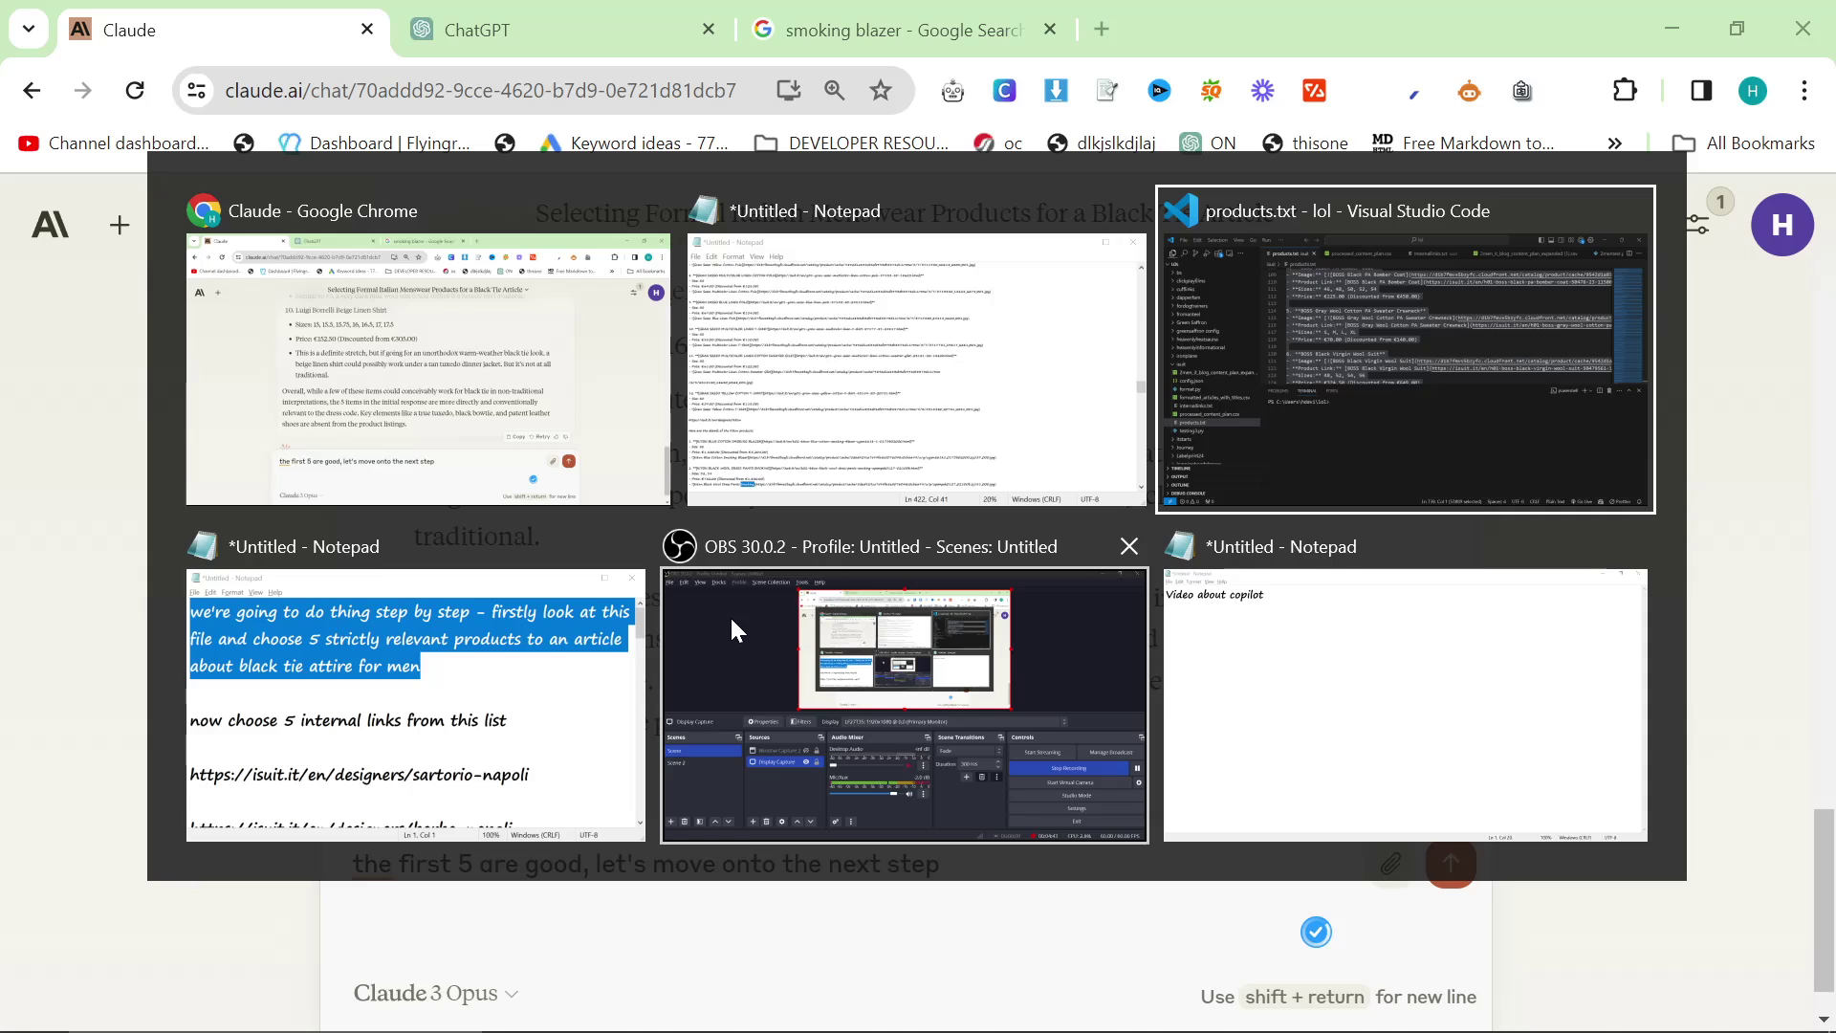
key(shift+Down)
key(shift+Down)
key(shift+Down)
key(shift+Down)
key(shift+Down)
key(shift+Down)
key(shift+Down)
key(shift+Down)
key(shift+Down)
key(shift+Down)
key(shift+Down)
key(shift+Down)
key(shift+Down)
key(shift+Down)
key(shift+Down)
key(shift+Down)
key(shift+Down)
key(shift+Down)
key(shift+Down)
key(shift+Down)
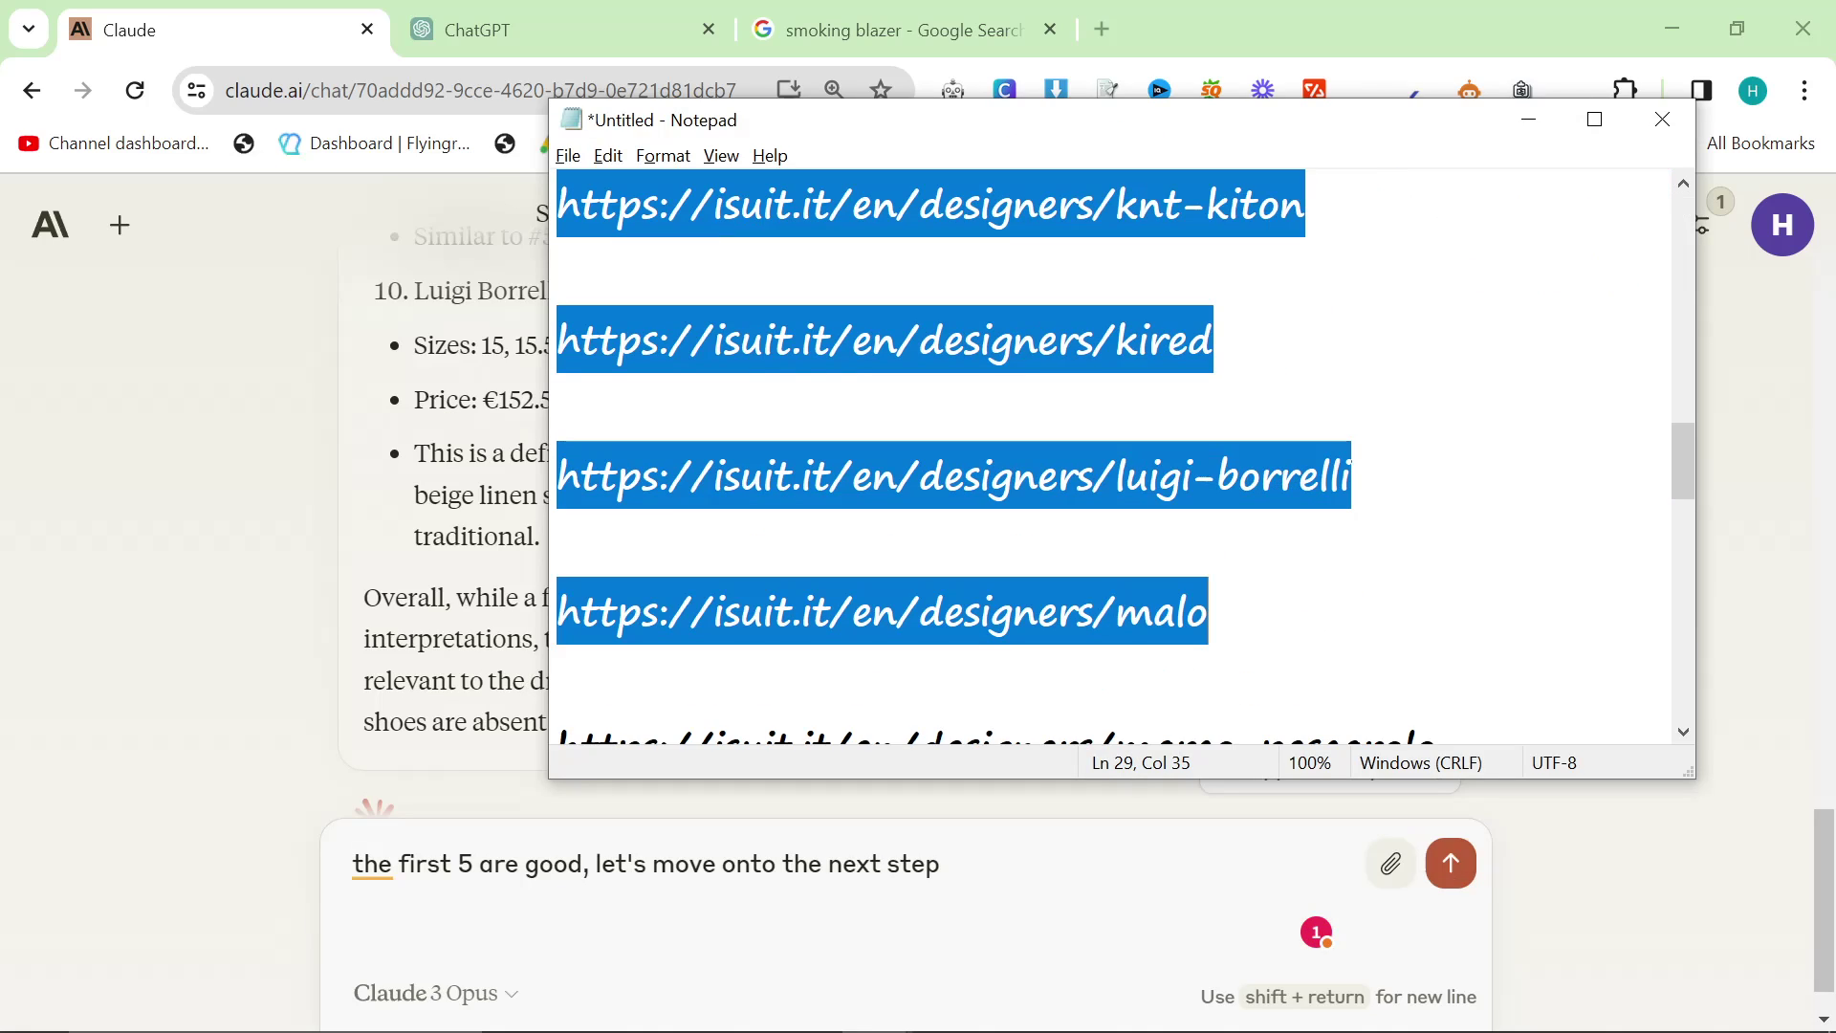
key(shift+Up)
key(shift+Up)
key(shift+Up)
key(shift+Up)
key(shift+Up)
key(shift+Up)
key(shift+Up)
key(shift+Up)
key(shift+Up)
key(shift+Down)
key(shift+Down)
key(shift+Down)
key(shift+Down)
key(shift+Down)
key(shift+Down)
key(shift+Down)
key(shift+Down)
key(shift+Down)
key(shift+Down)
key(shift+Down)
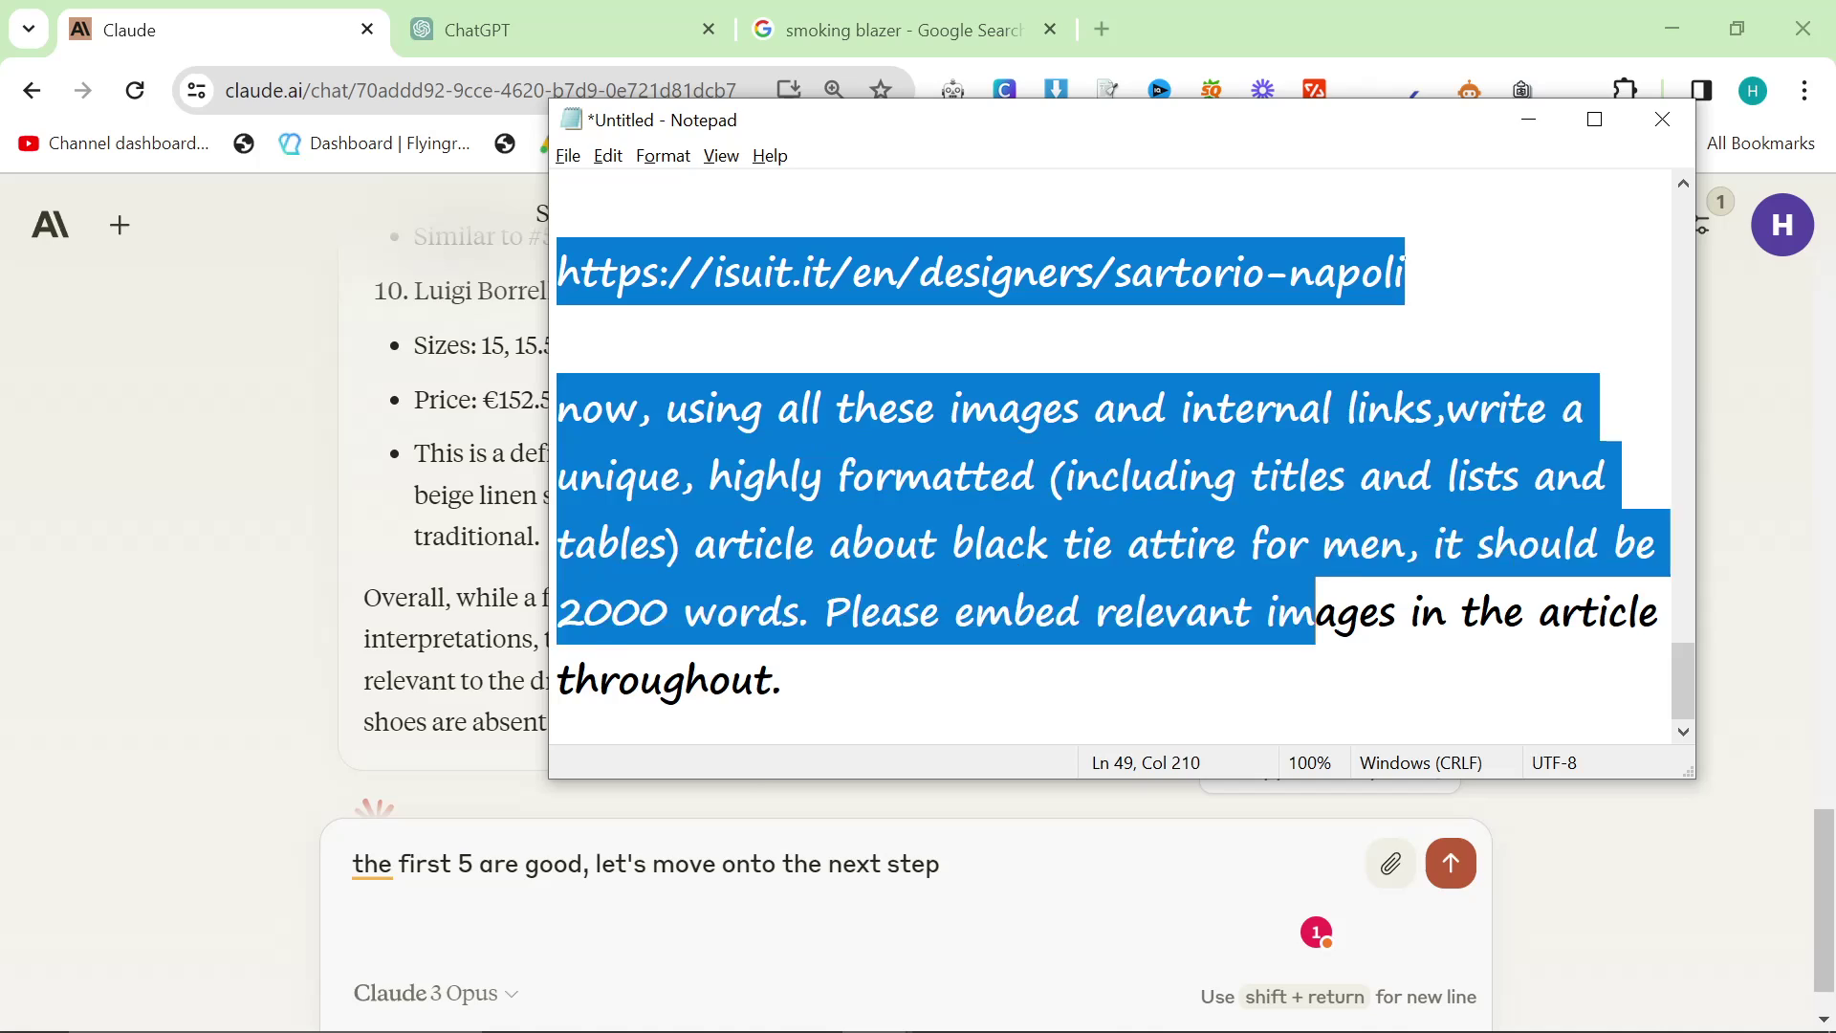
key(shift+Up)
key(shift+Up)
key(shift+Up)
key(shift+Up)
key(ctrl+c)
Step: Paste the copied internal links prompt into the Claude message and send it
key(alt+Tab)
key(ctrl+v)
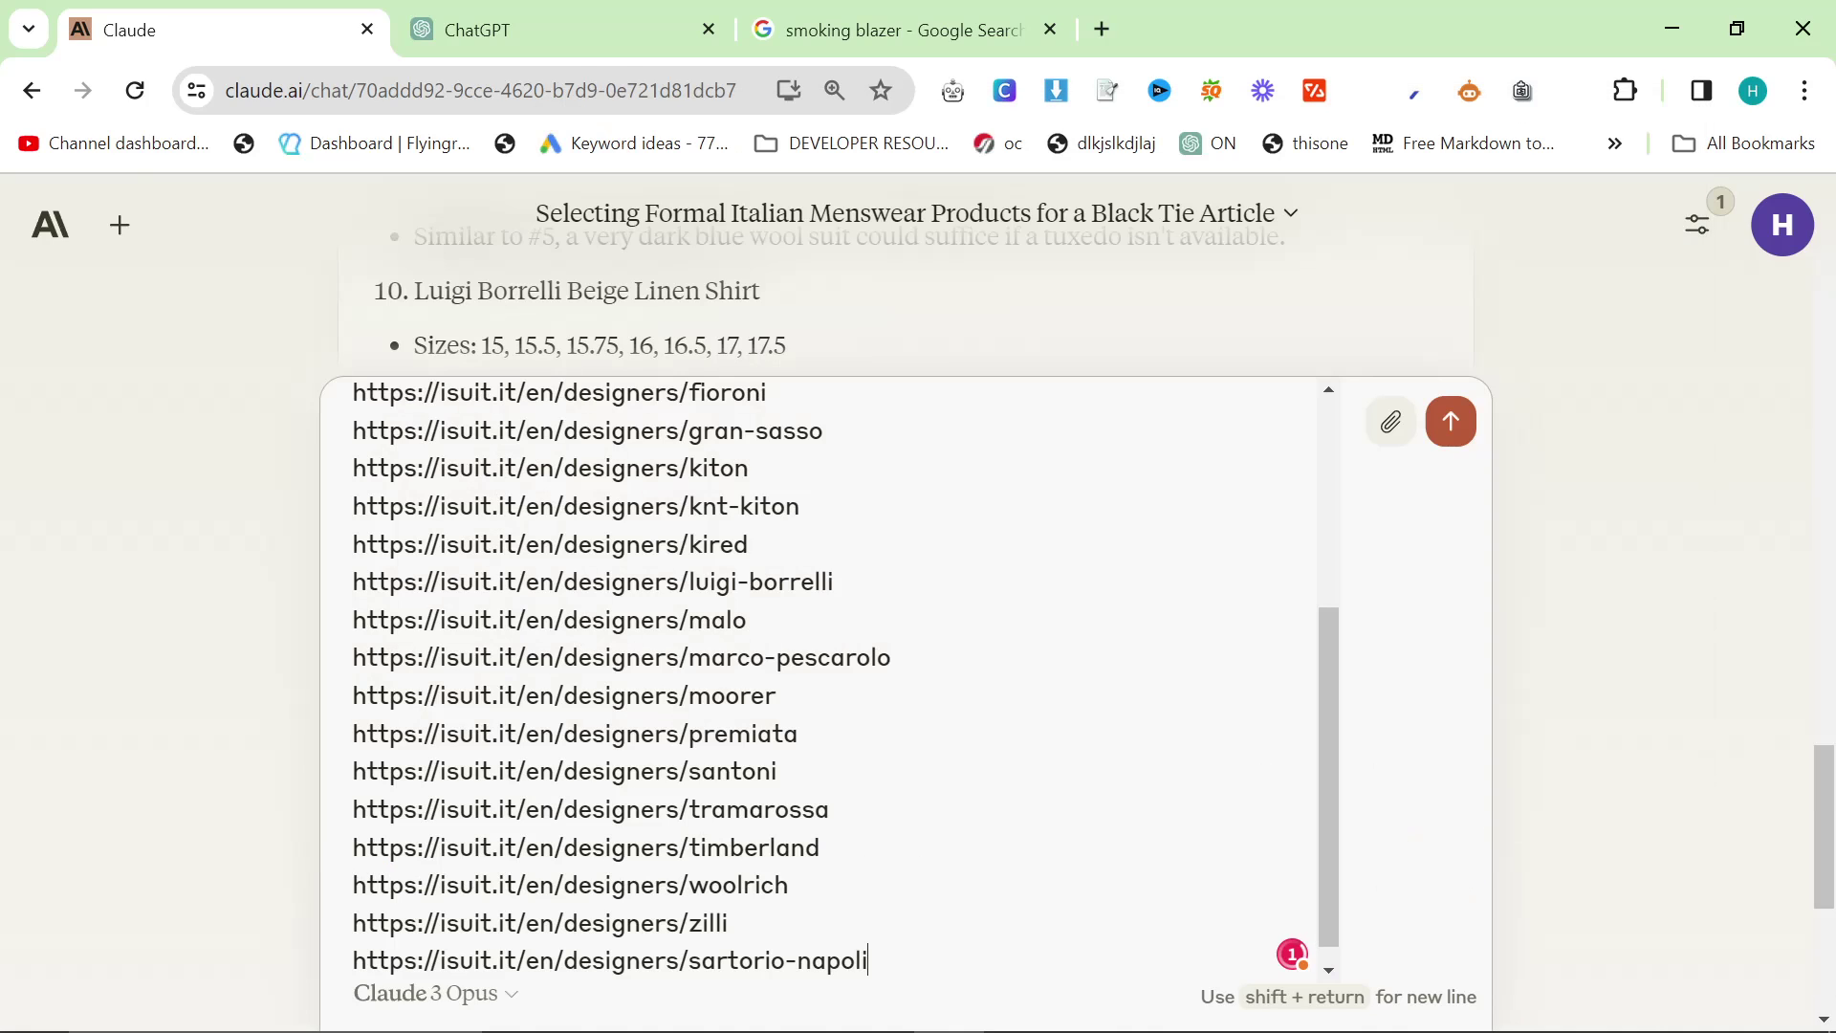
key(Return)
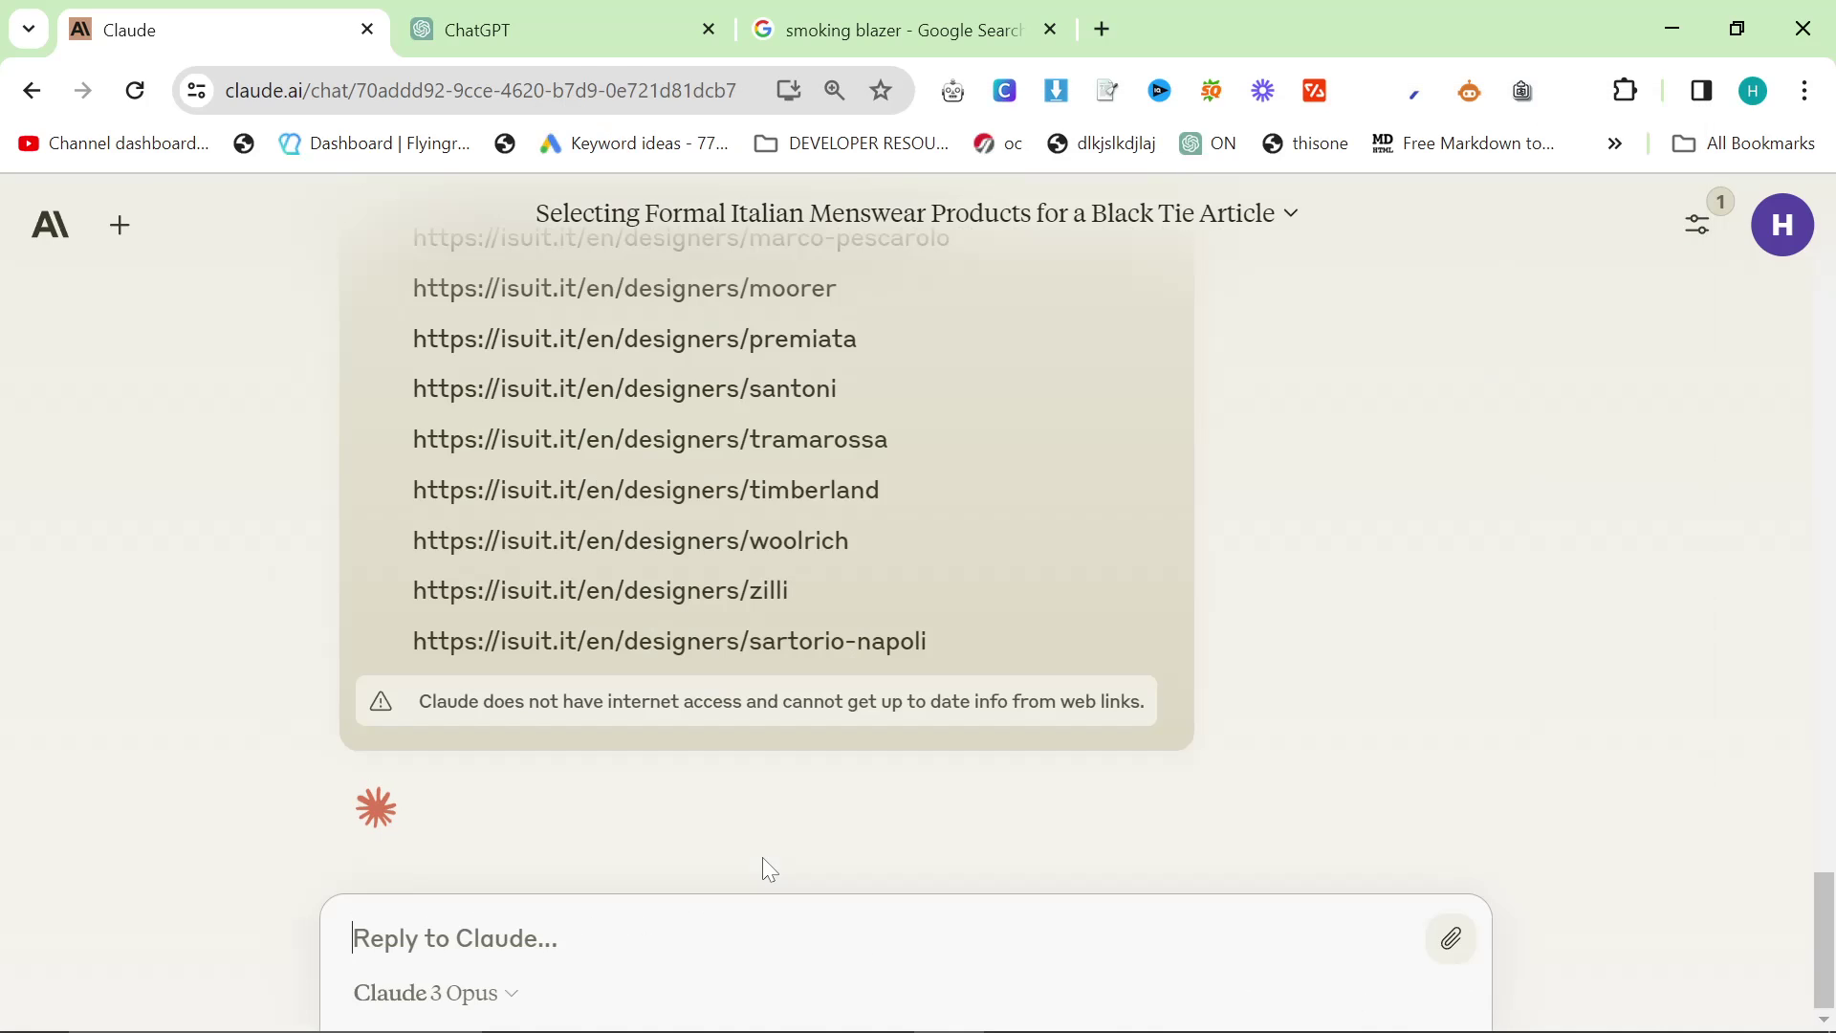
Step: Look back over the sent link list, and examine the internal links Claude chooses and its reasons
drag(583, 440, 947, 448)
click(1410, 514)
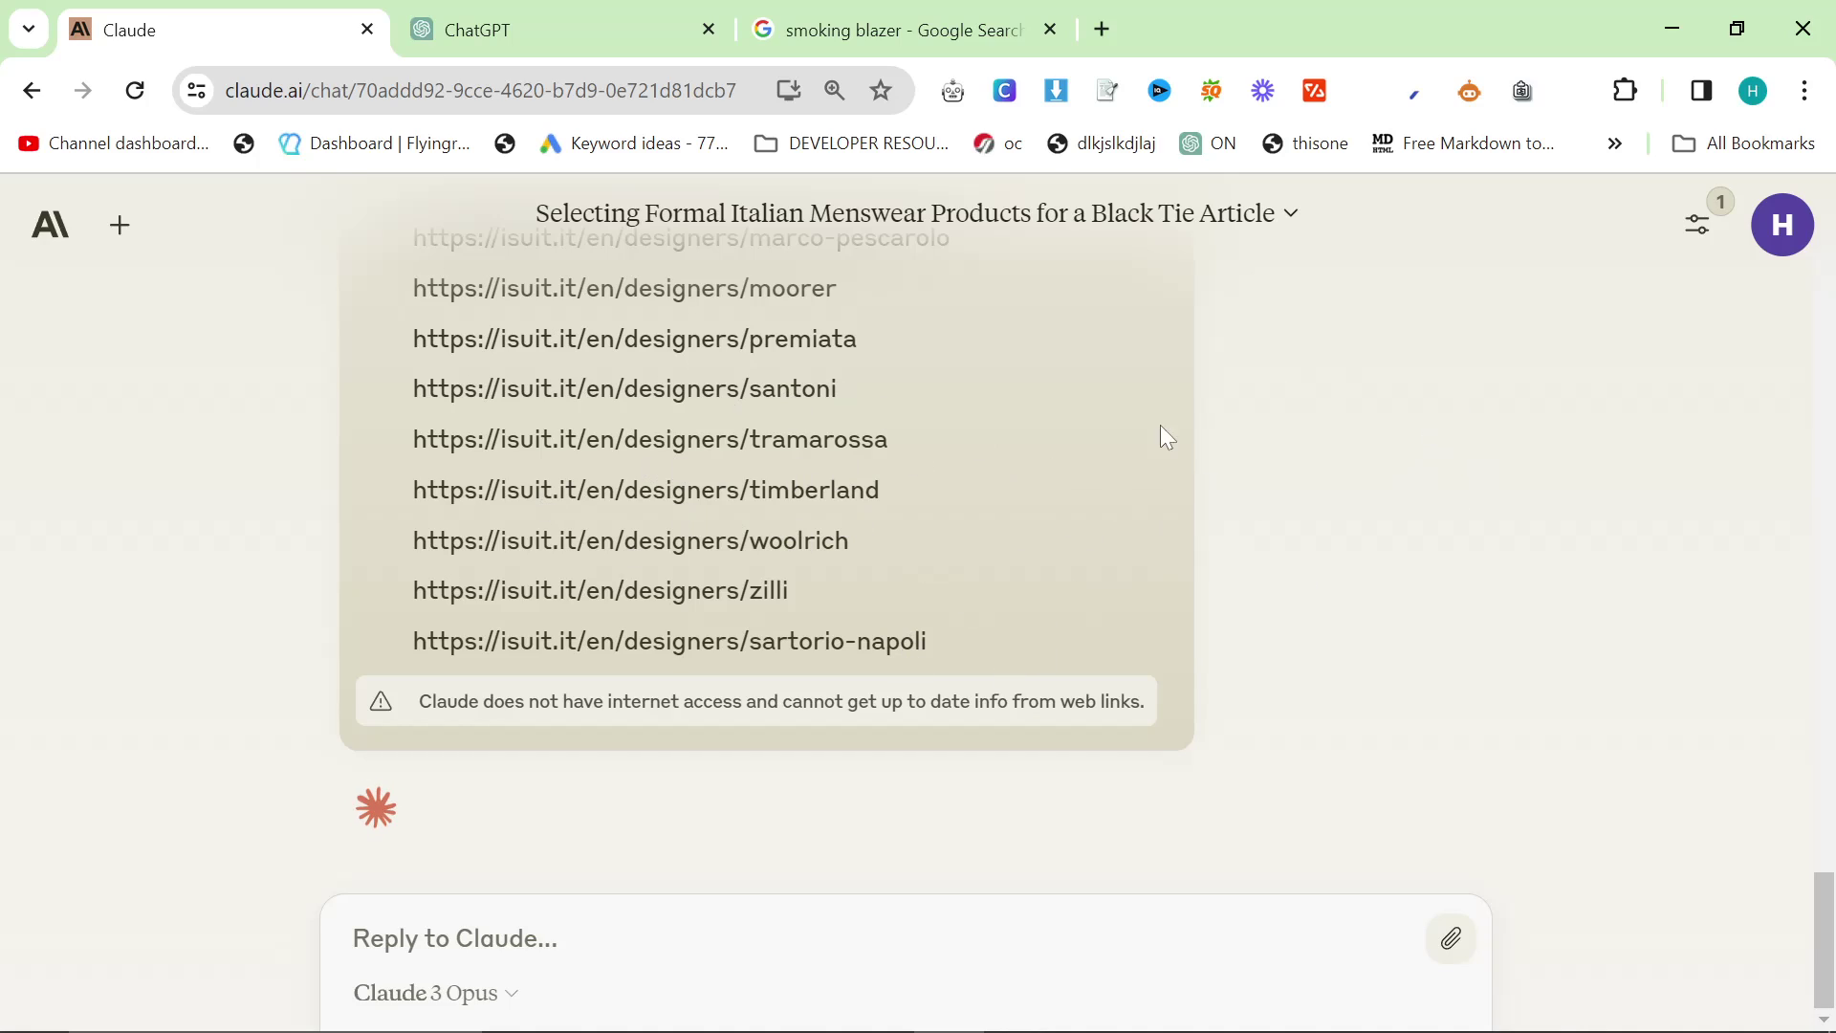
scroll(1319, 543, up, 10)
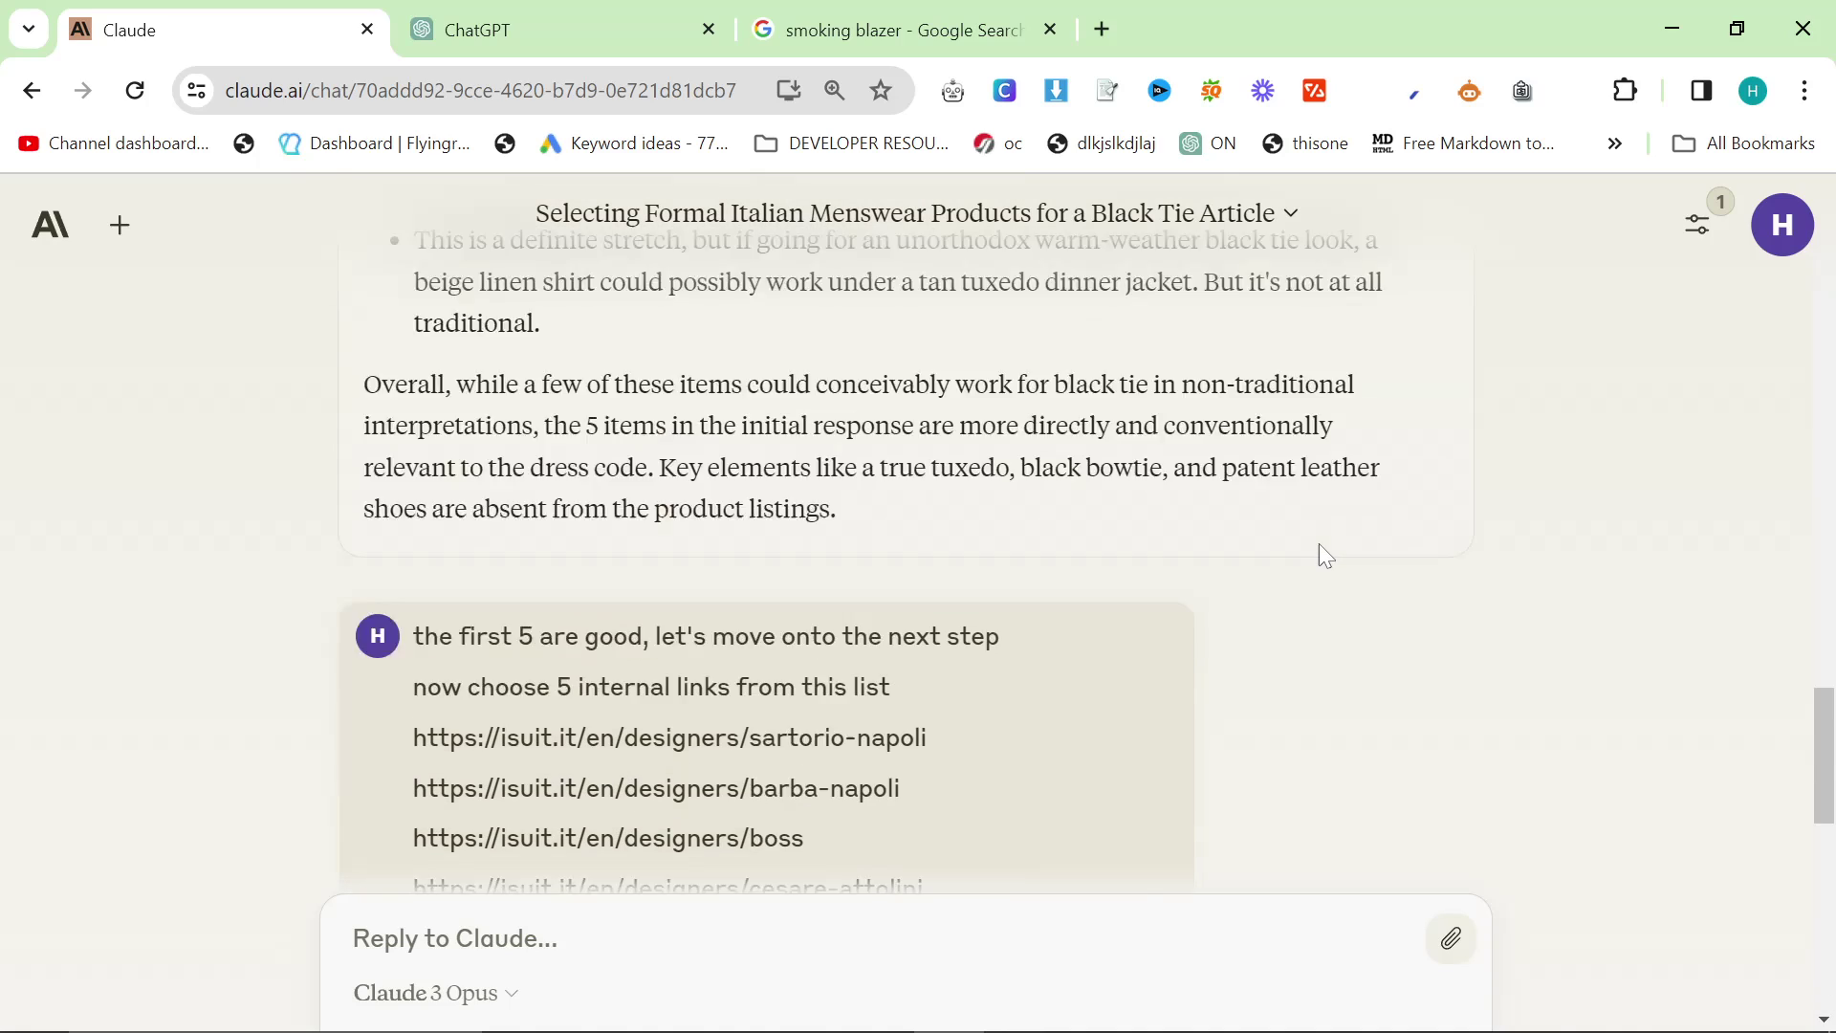
scroll(1324, 555, down, 10)
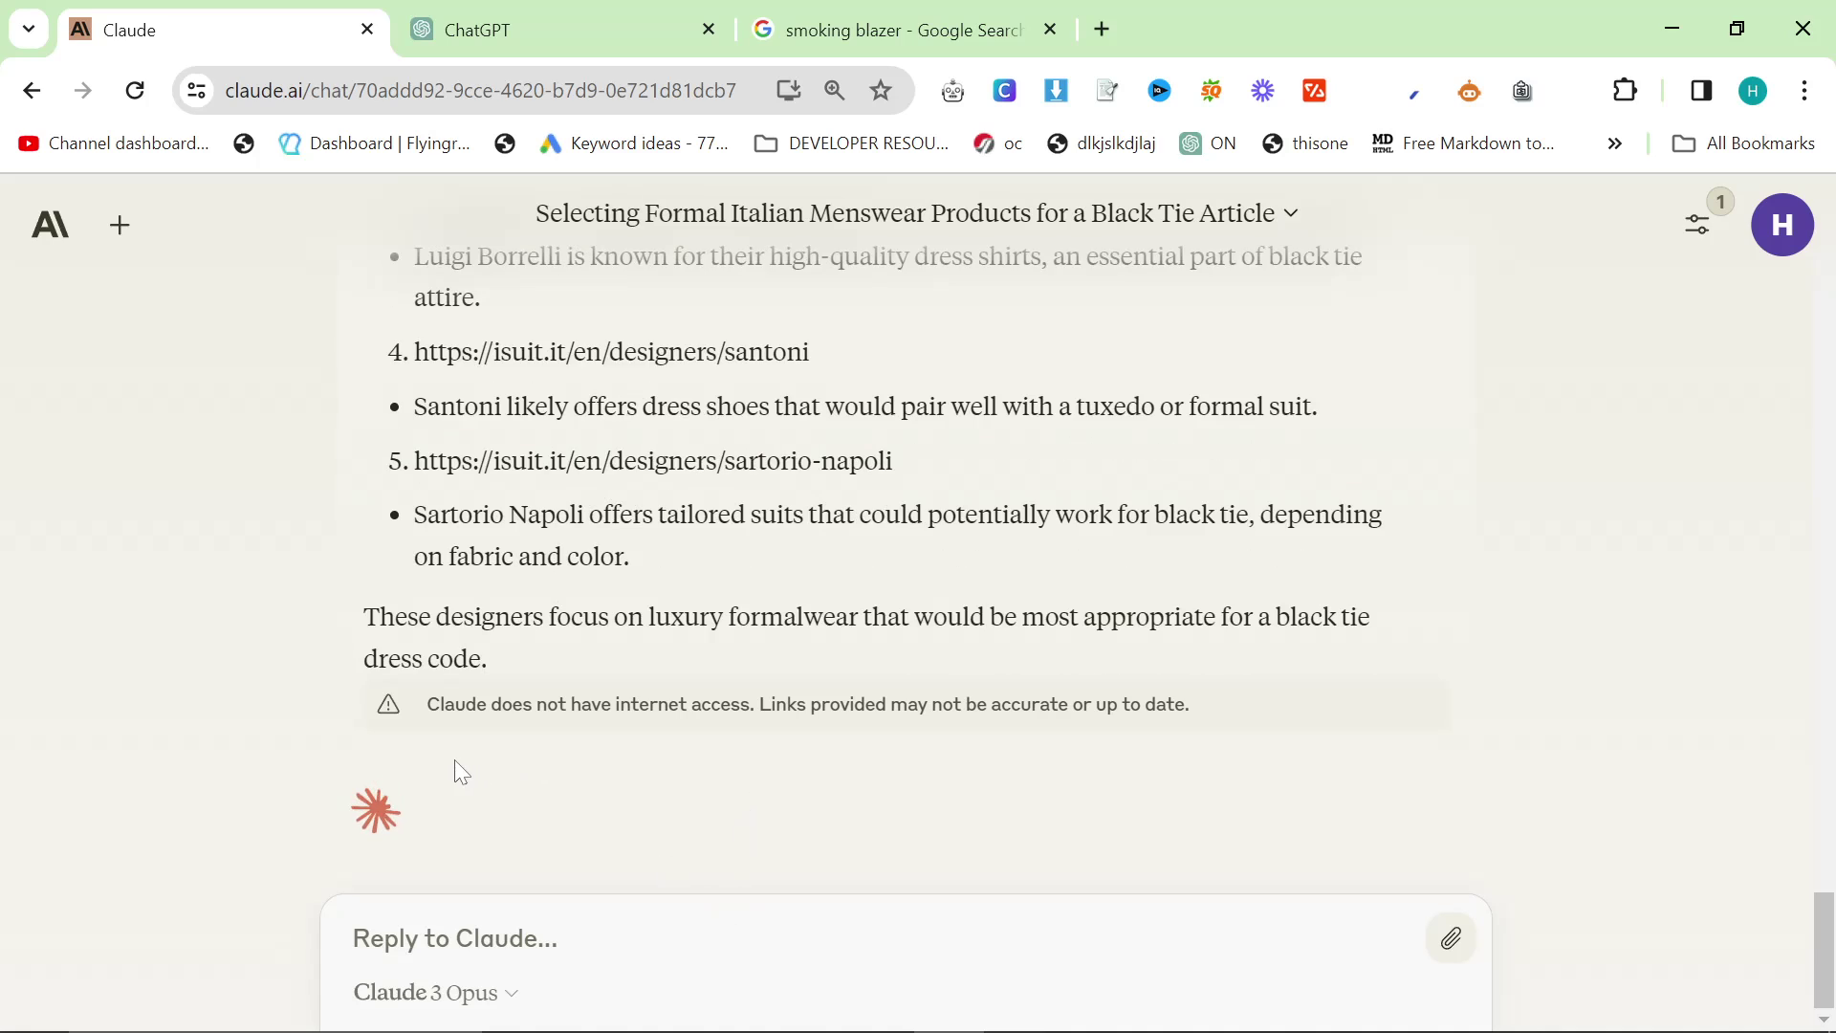
Step: Copy the 2000-word black tie article prompt from Notepad, paste it into the Claude chat and send it
key(alt+Tab)
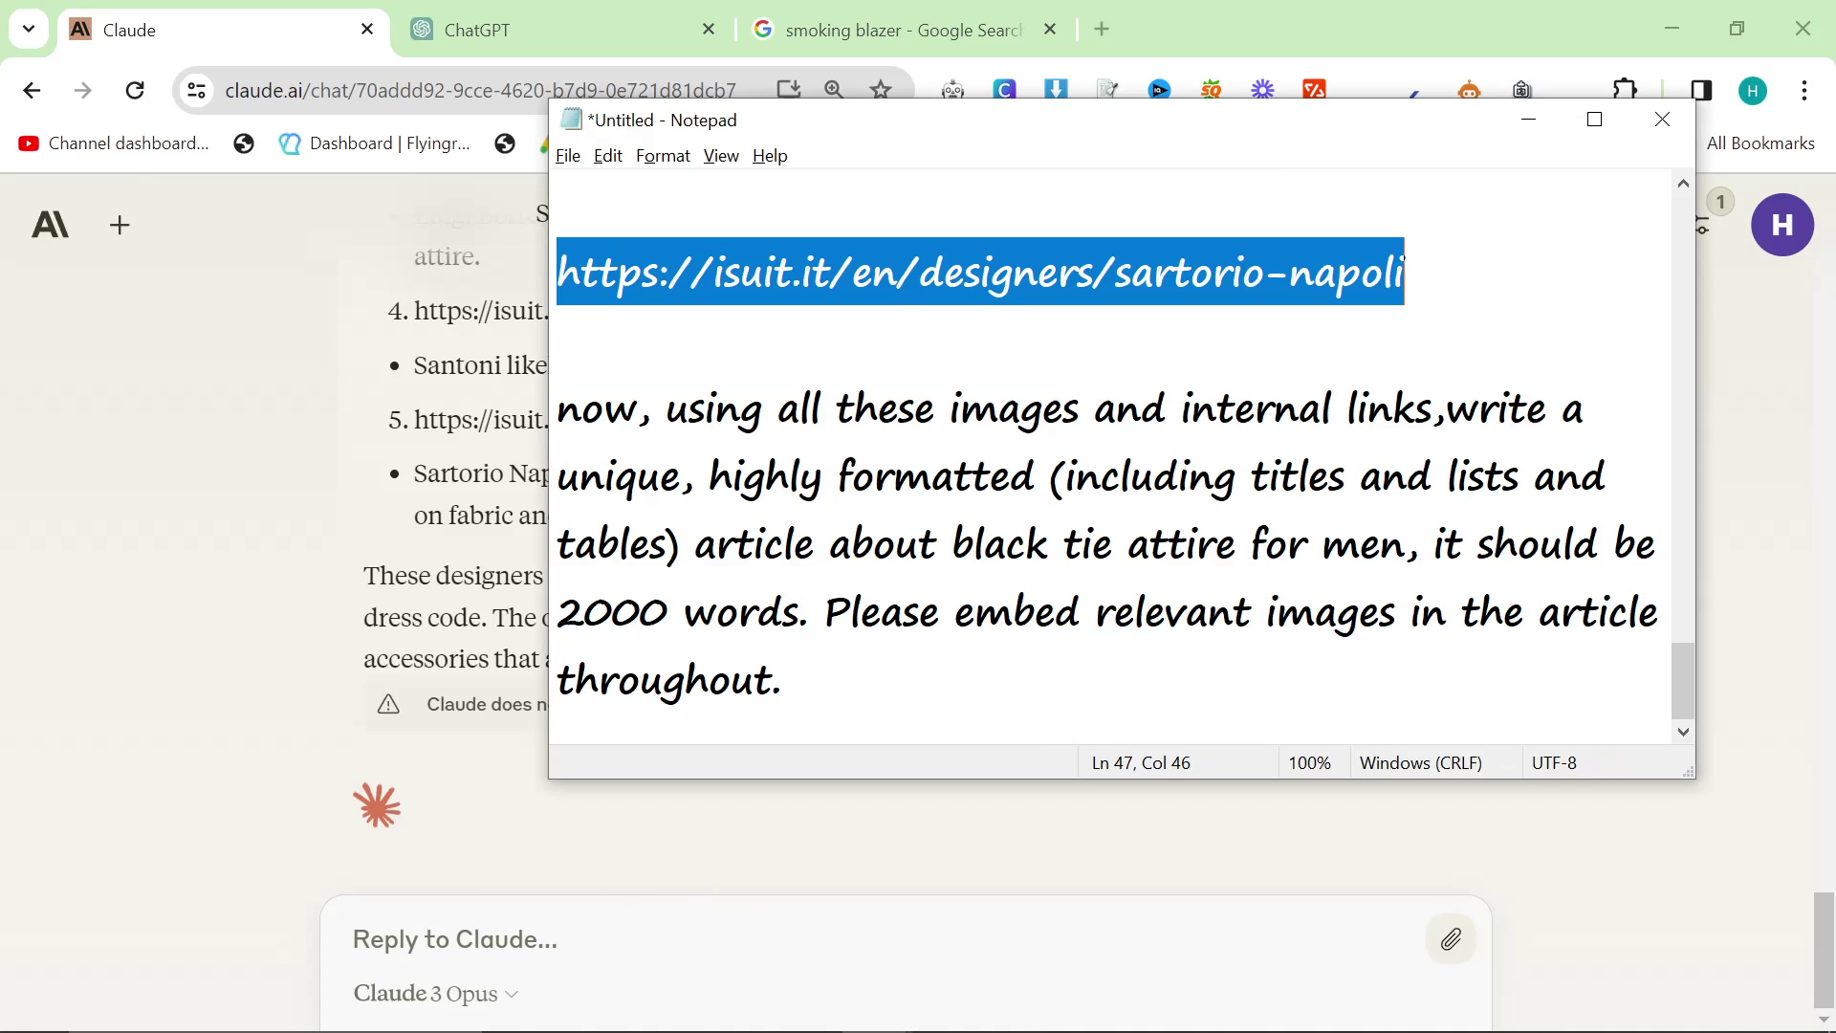
drag(558, 409, 782, 681)
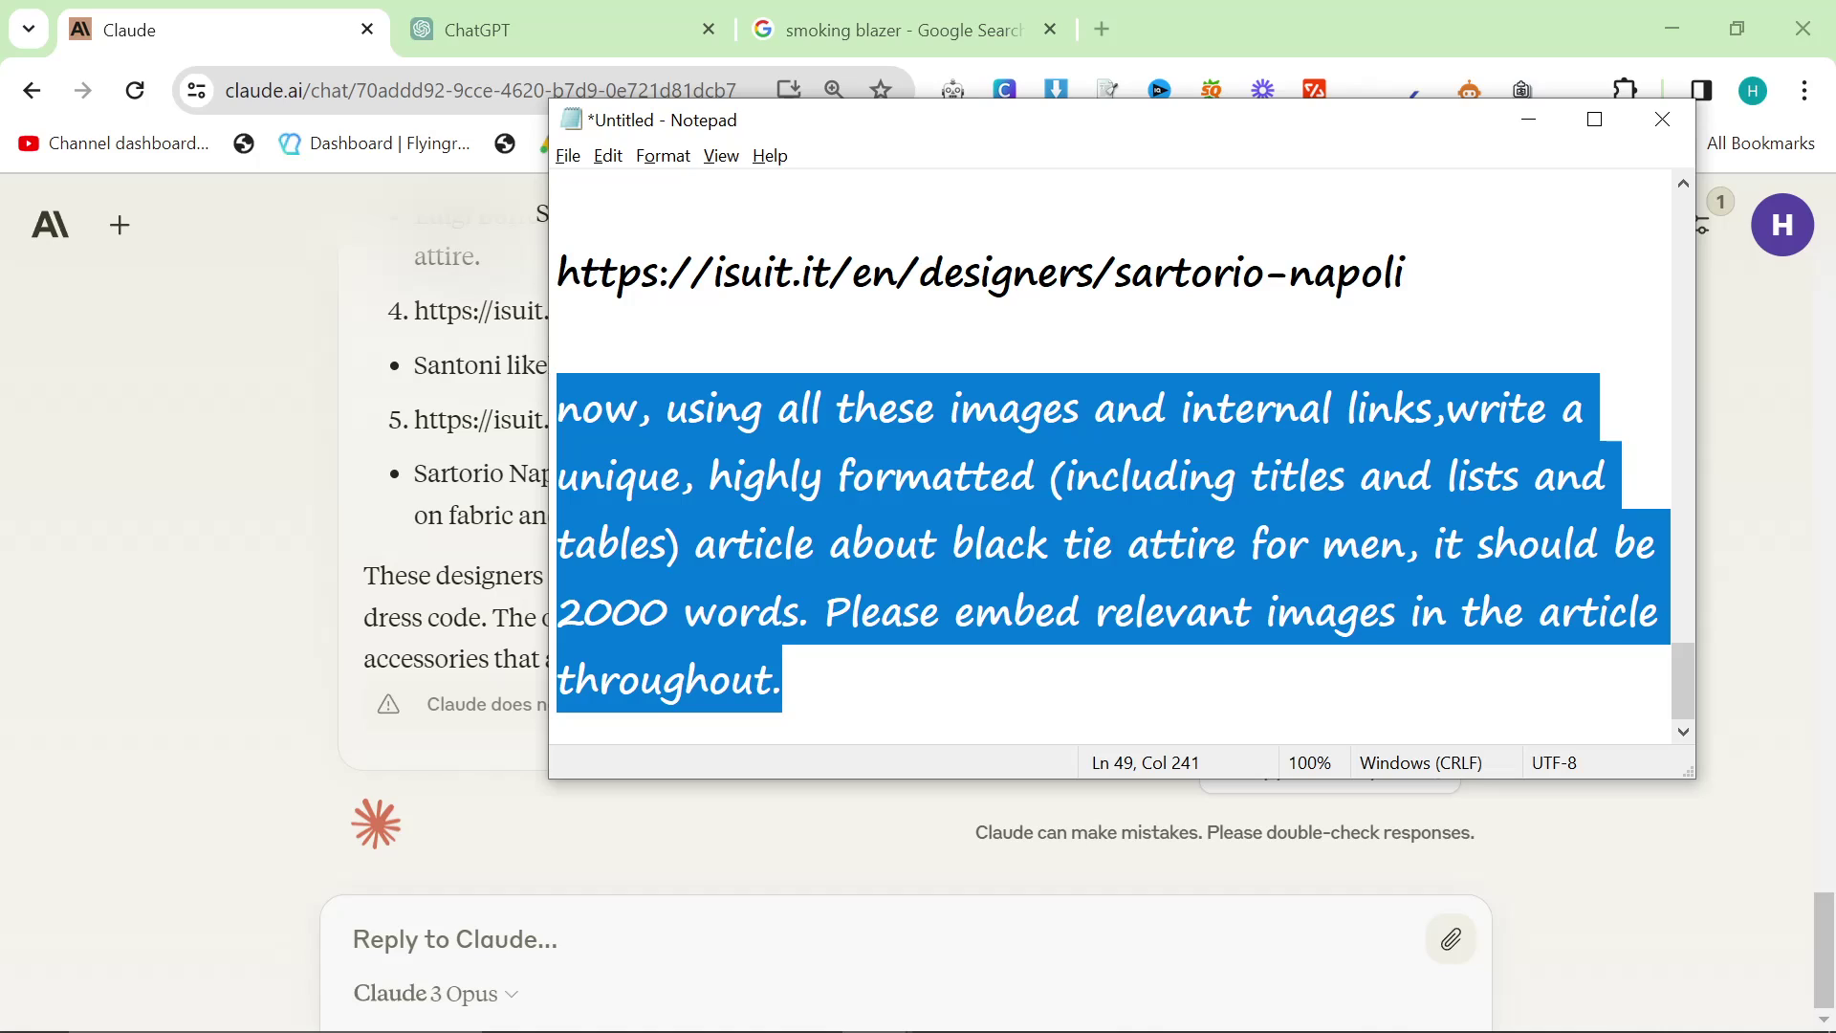
key(ctrl+c)
key(alt+Tab)
key(ctrl+v)
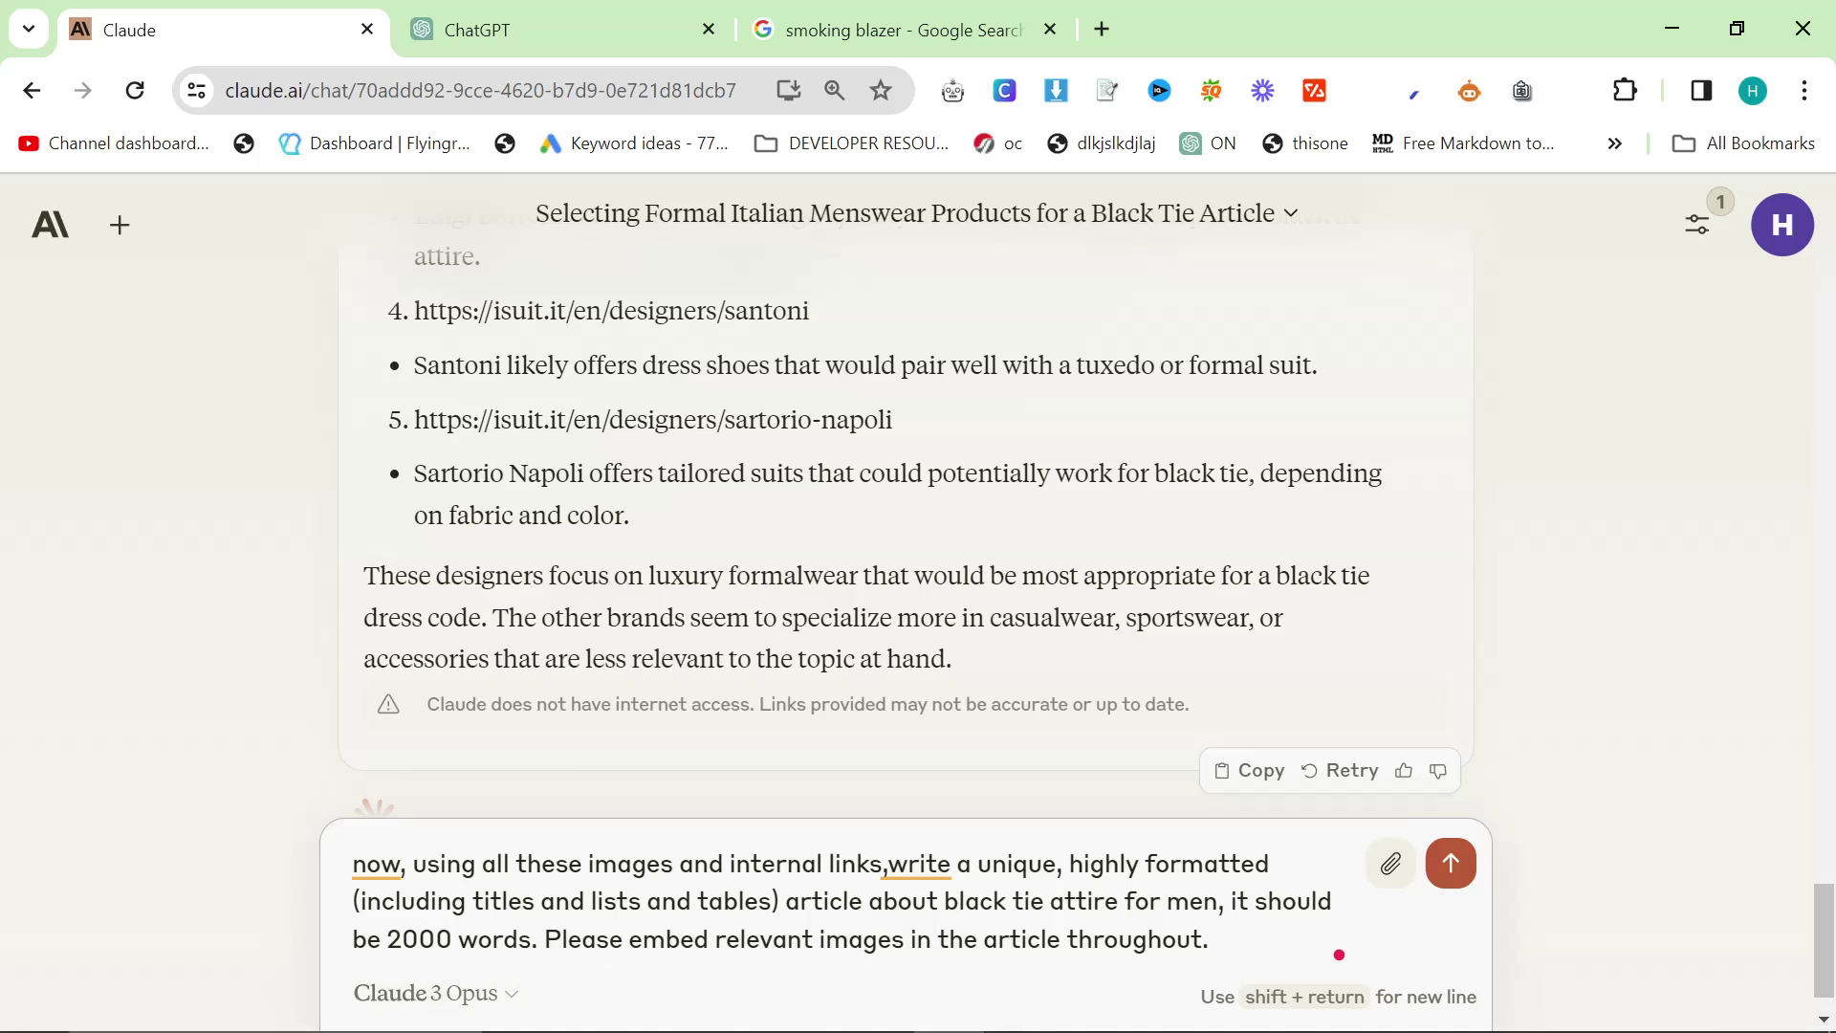
drag(771, 901, 356, 868)
click(628, 901)
key(Return)
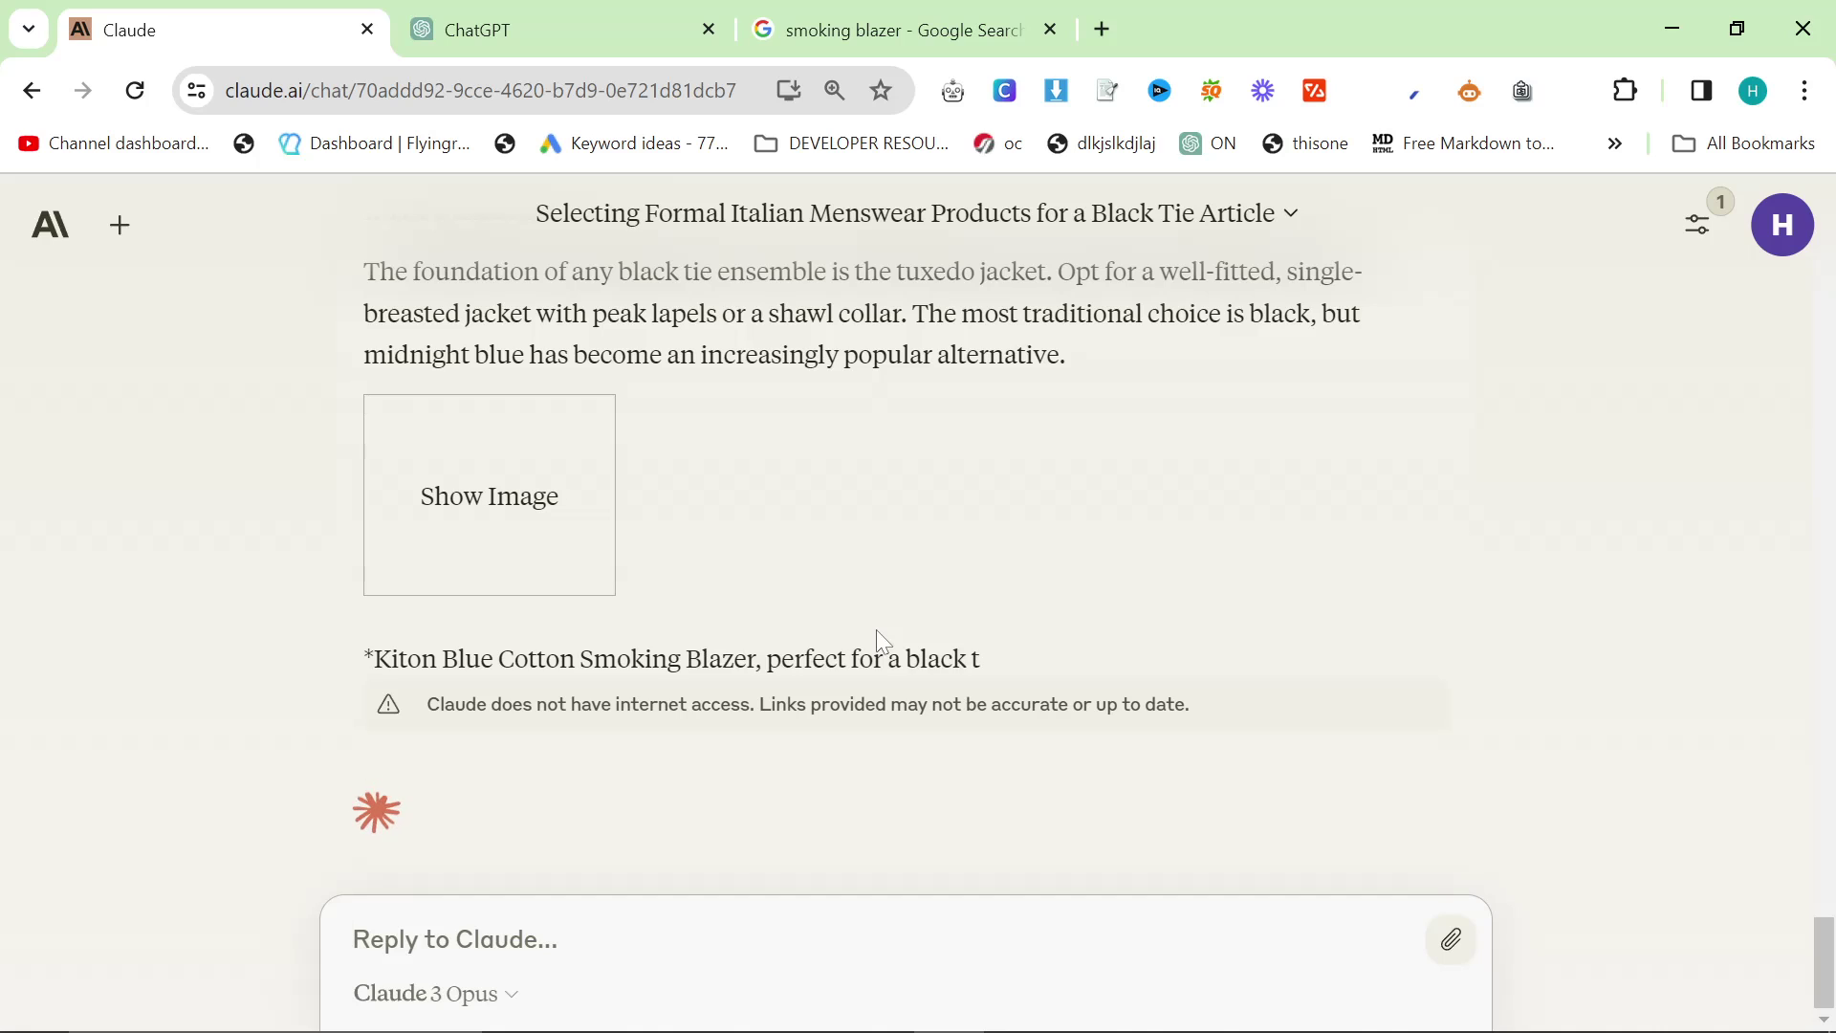
Step: Show the embedded tuxedo jacket image in Claude's article, and examine it and the text that follows
scroll(618, 676, up, 3)
click(492, 767)
scroll(571, 791, down, 4)
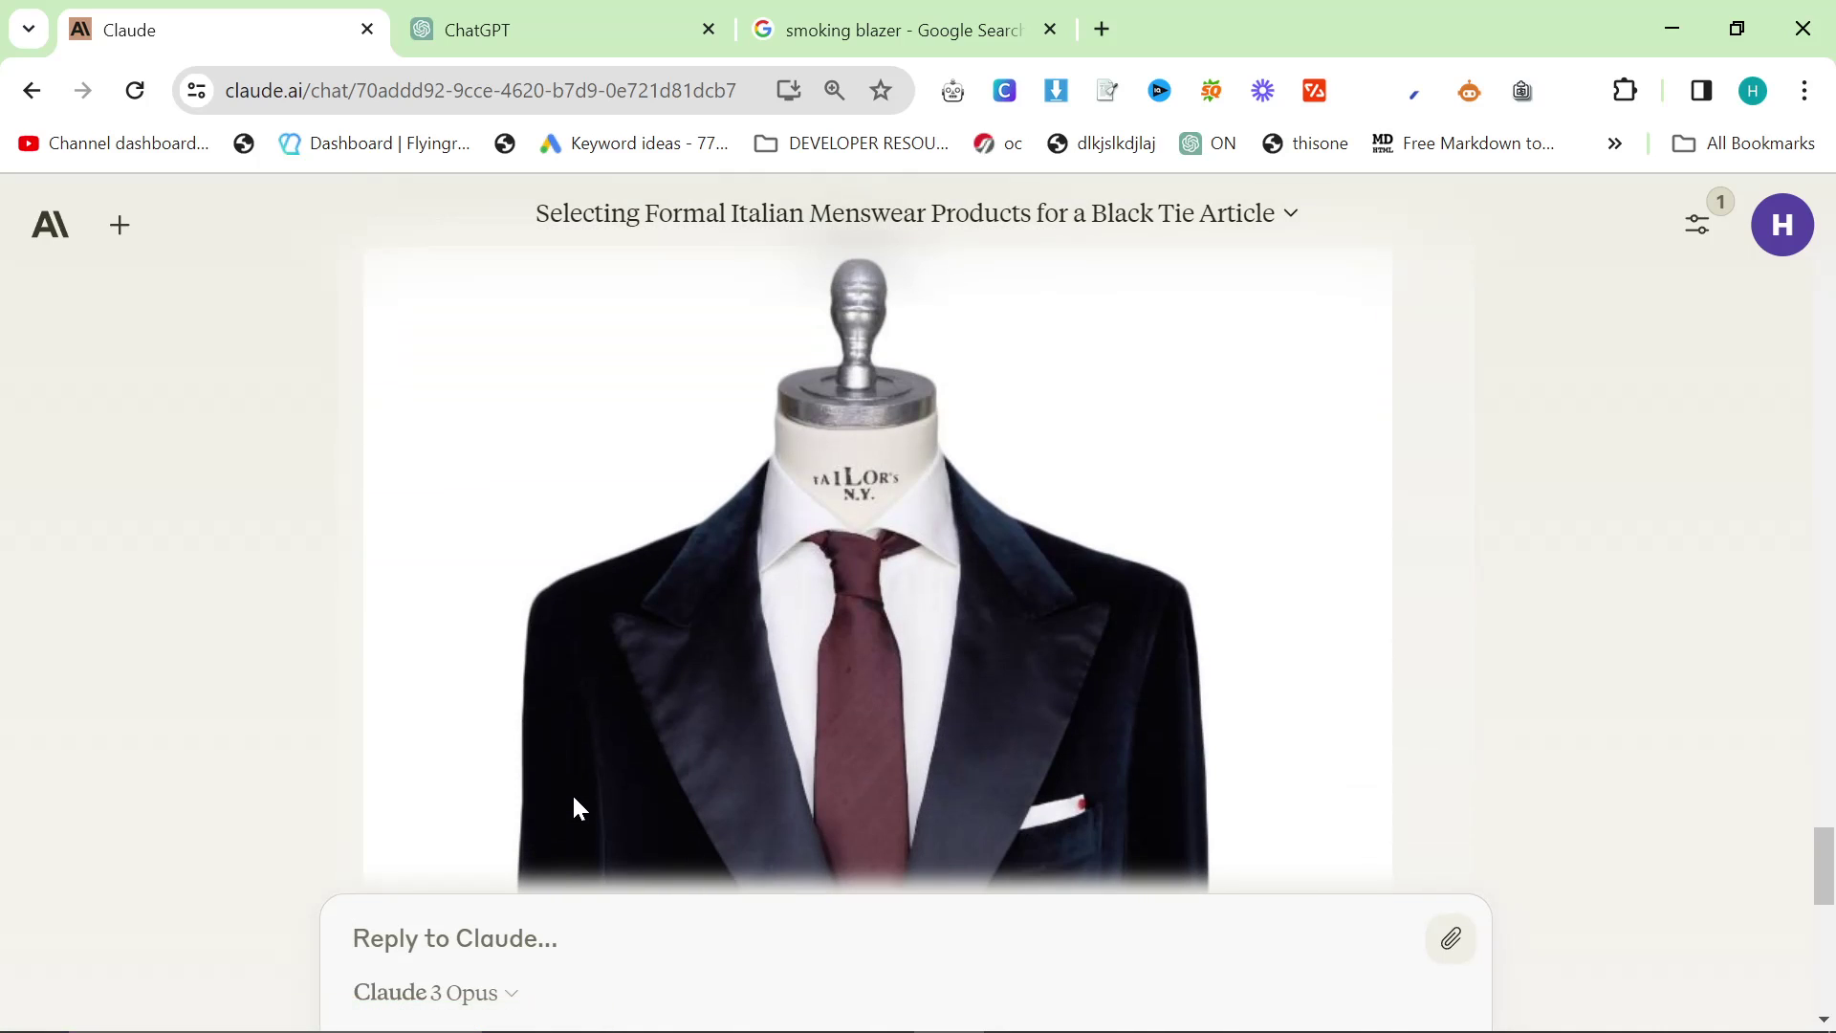
scroll(574, 798, down, 3)
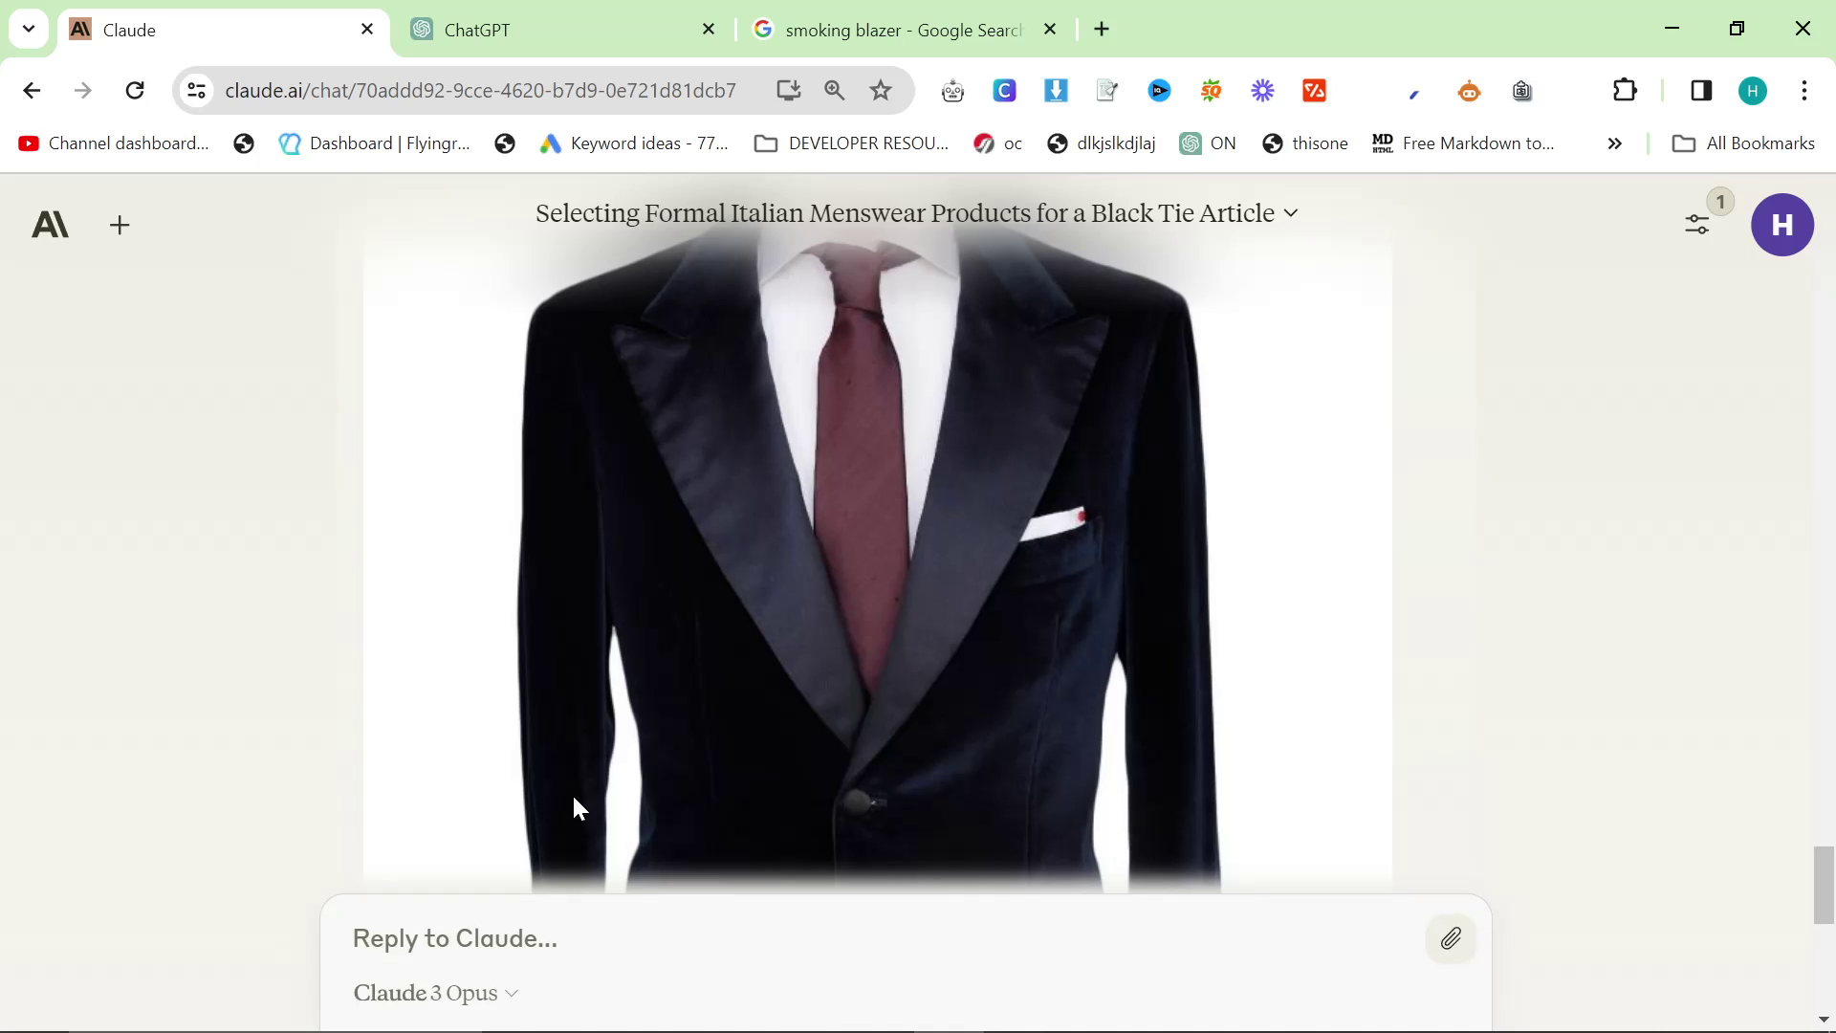
scroll(574, 808, down, 3)
scroll(573, 808, down, 4)
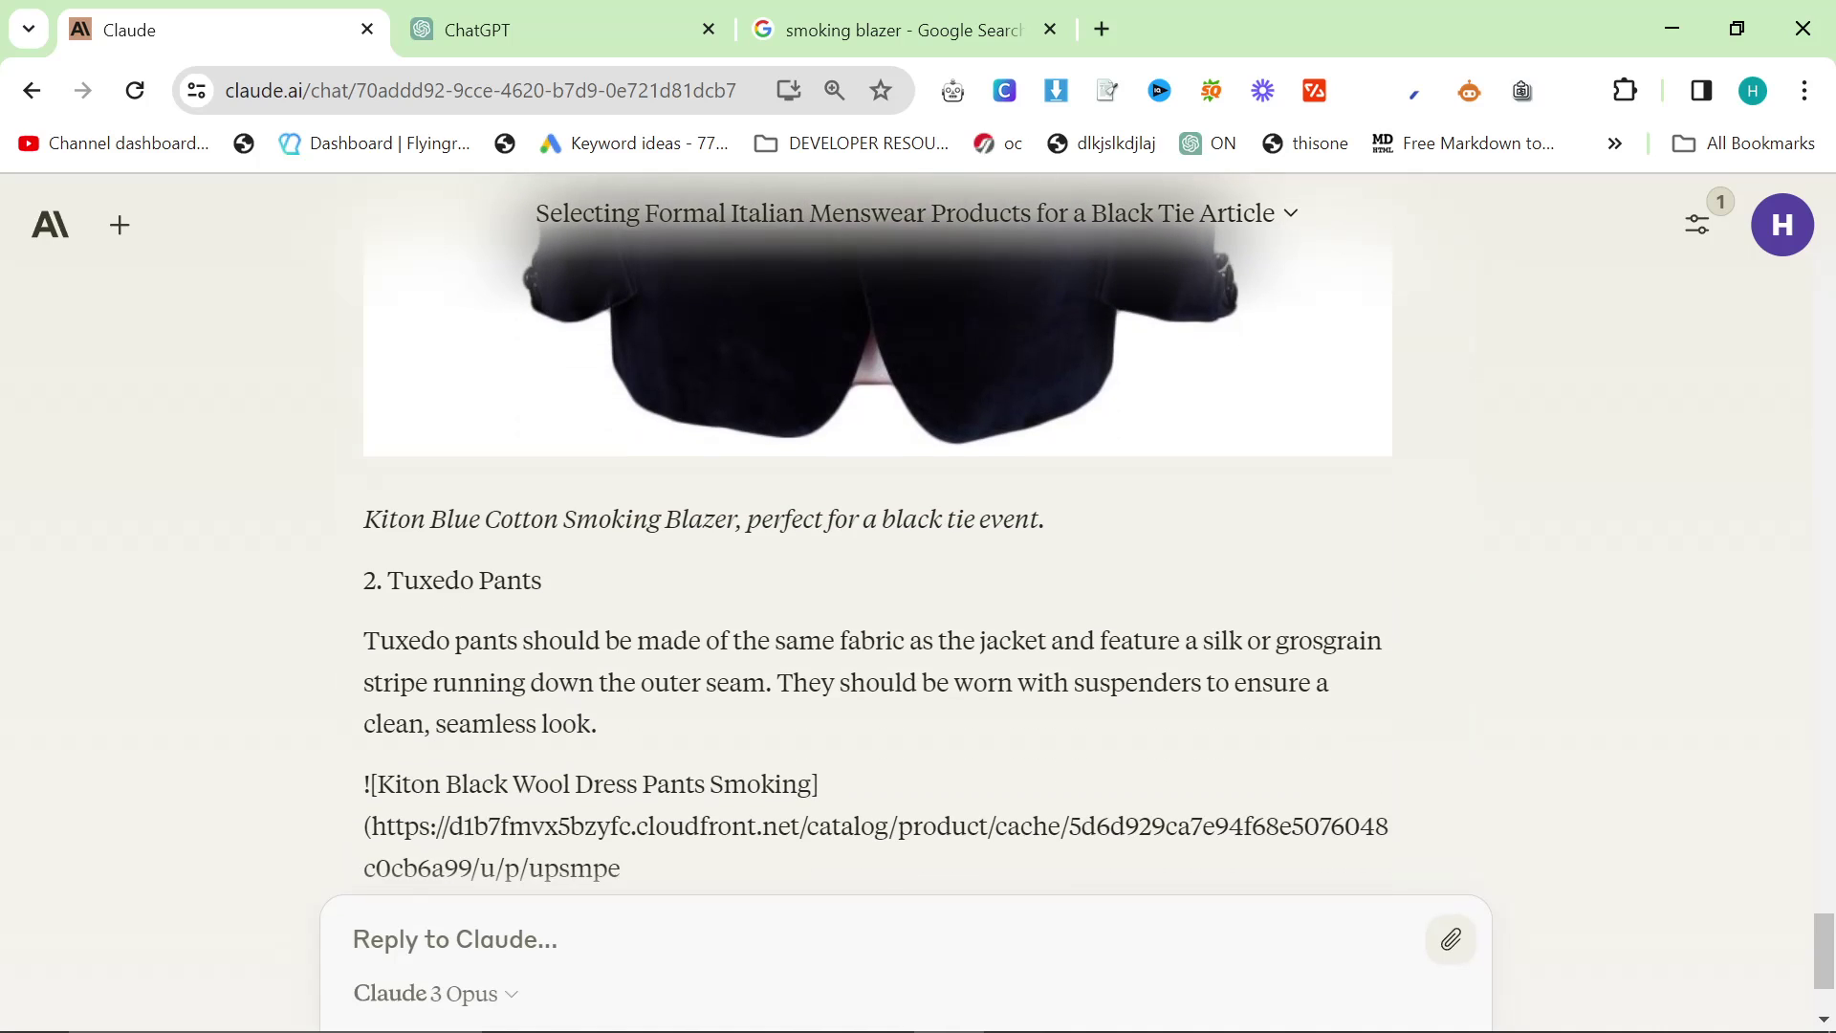
Step: Show the embedded tuxedo pants image in Claude's article, and examine it and the sections that follow
scroll(576, 811, down, 3)
scroll(484, 656, up, 8)
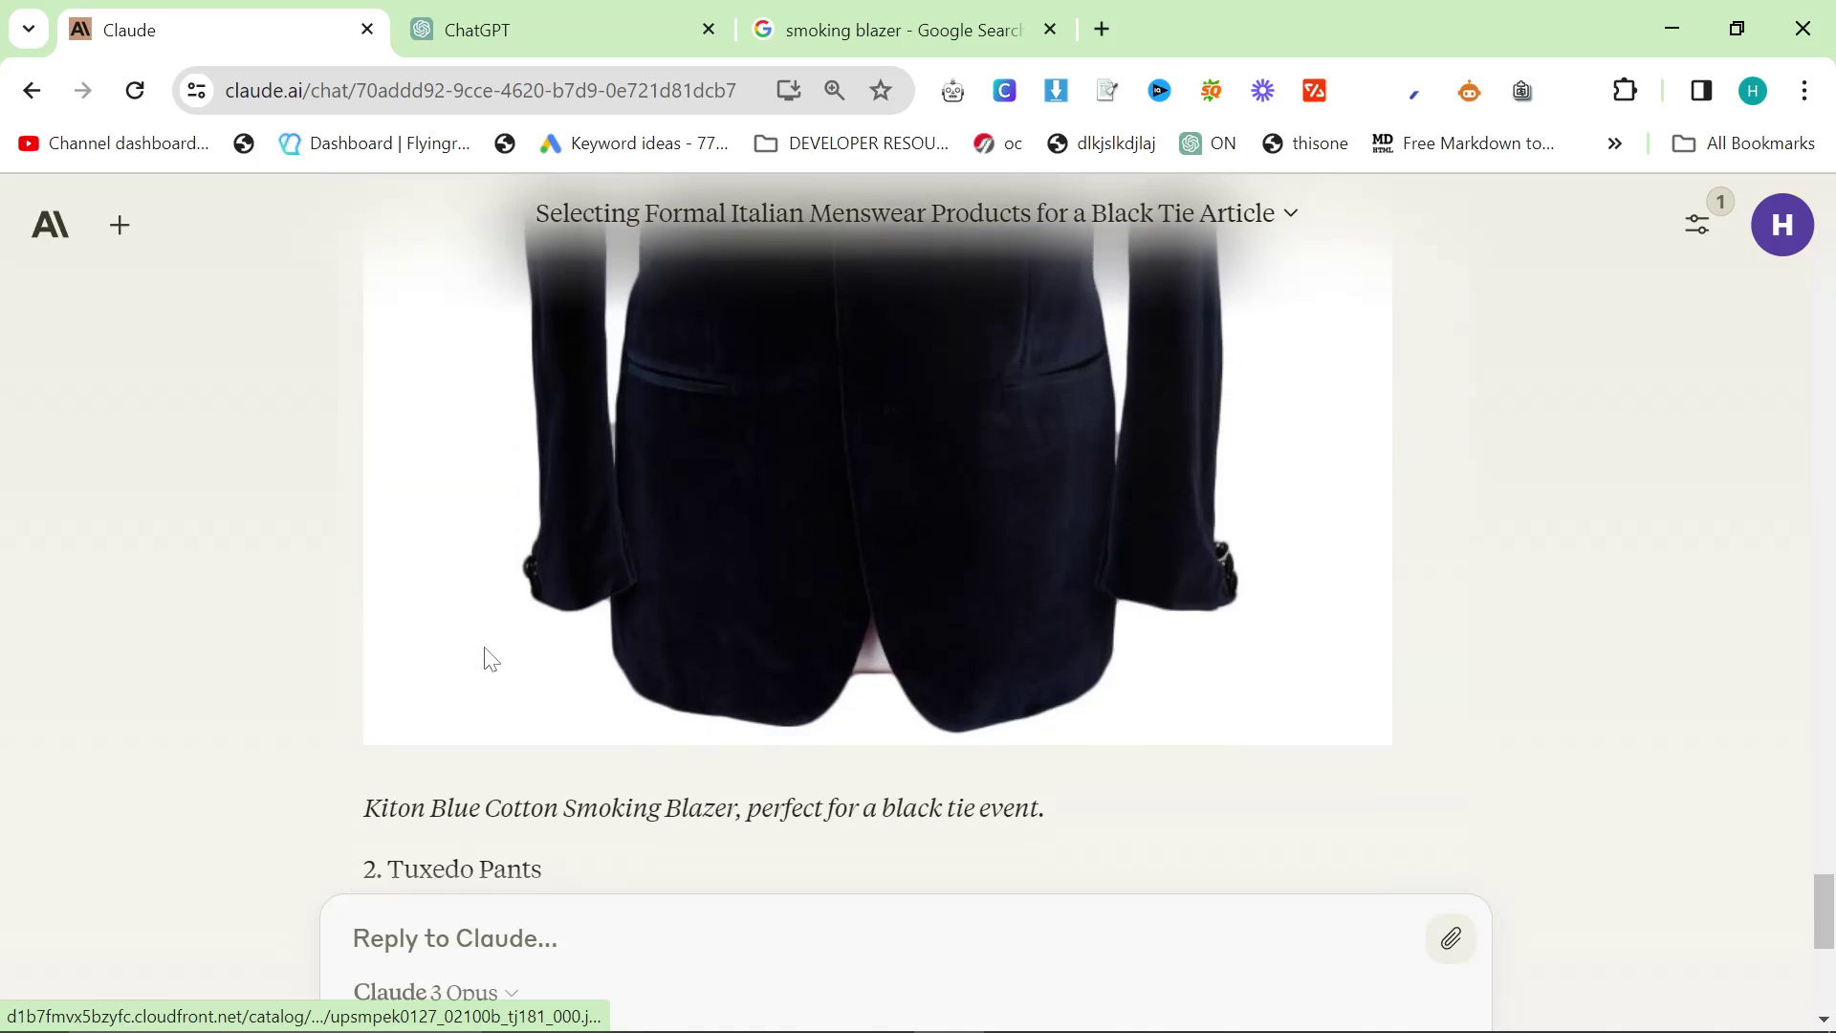
scroll(709, 574, down, 6)
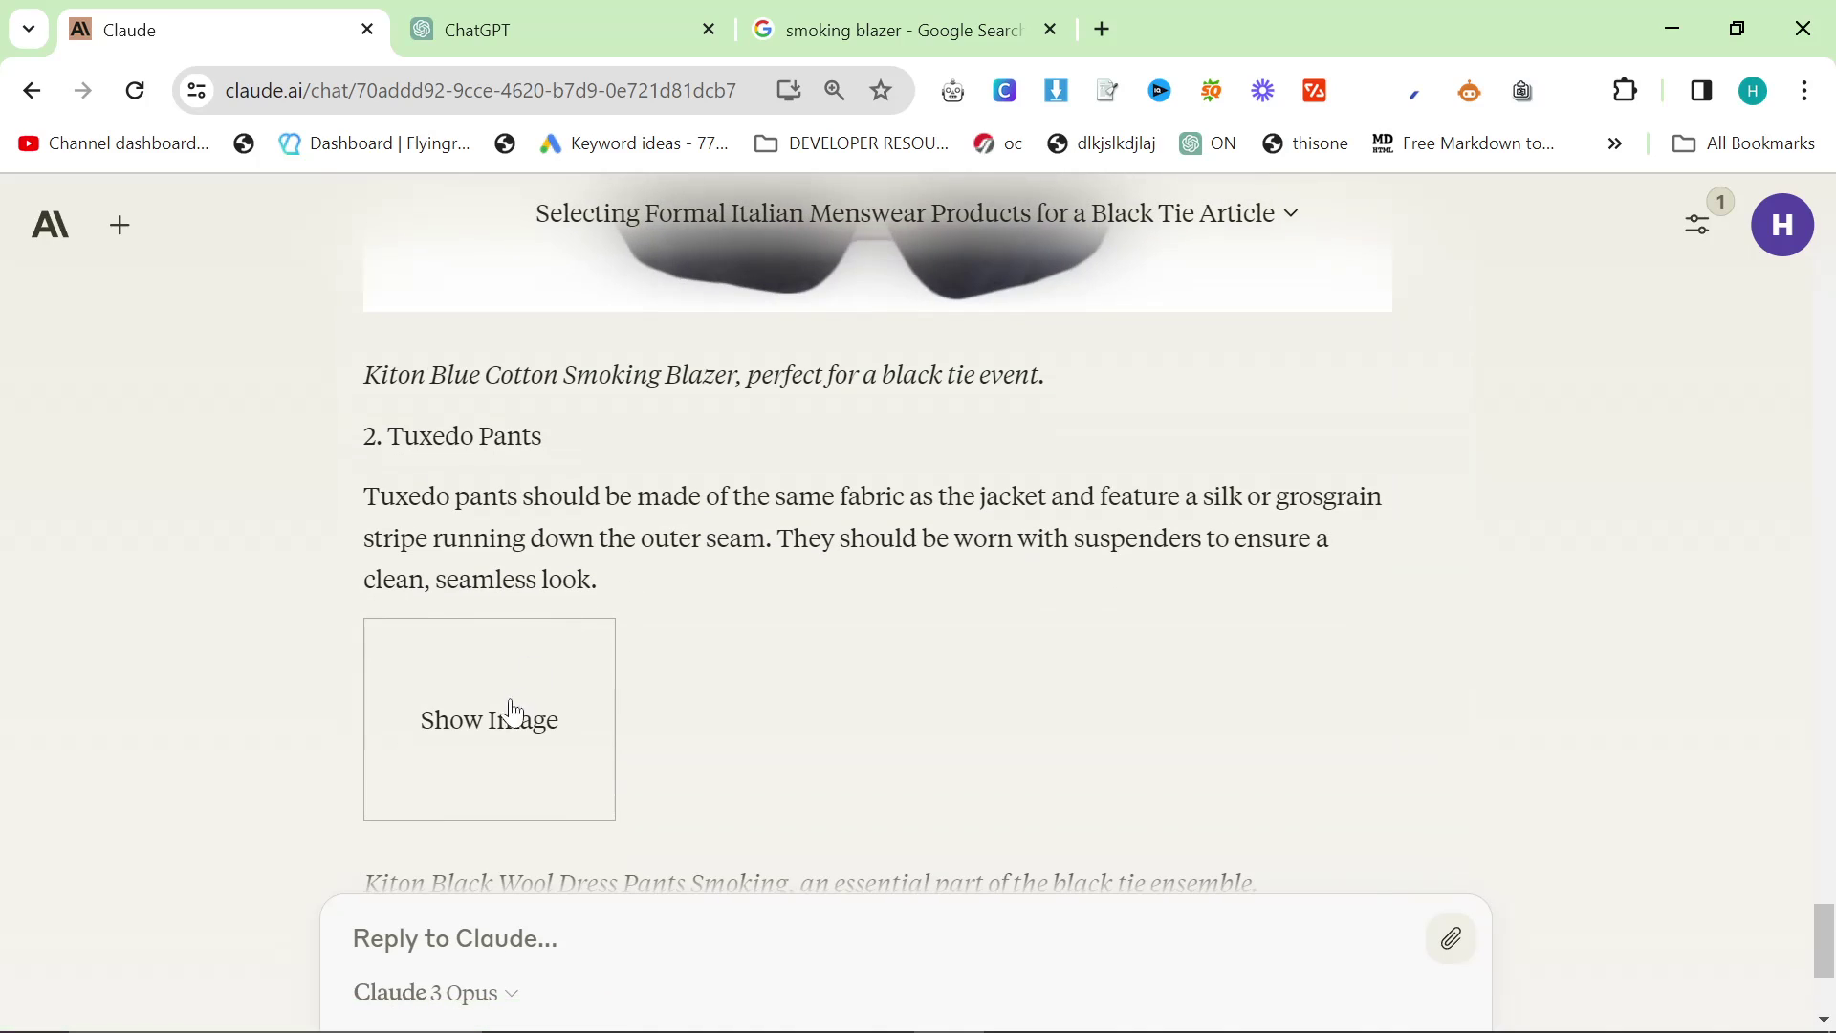
click(502, 734)
scroll(512, 703, down, 4)
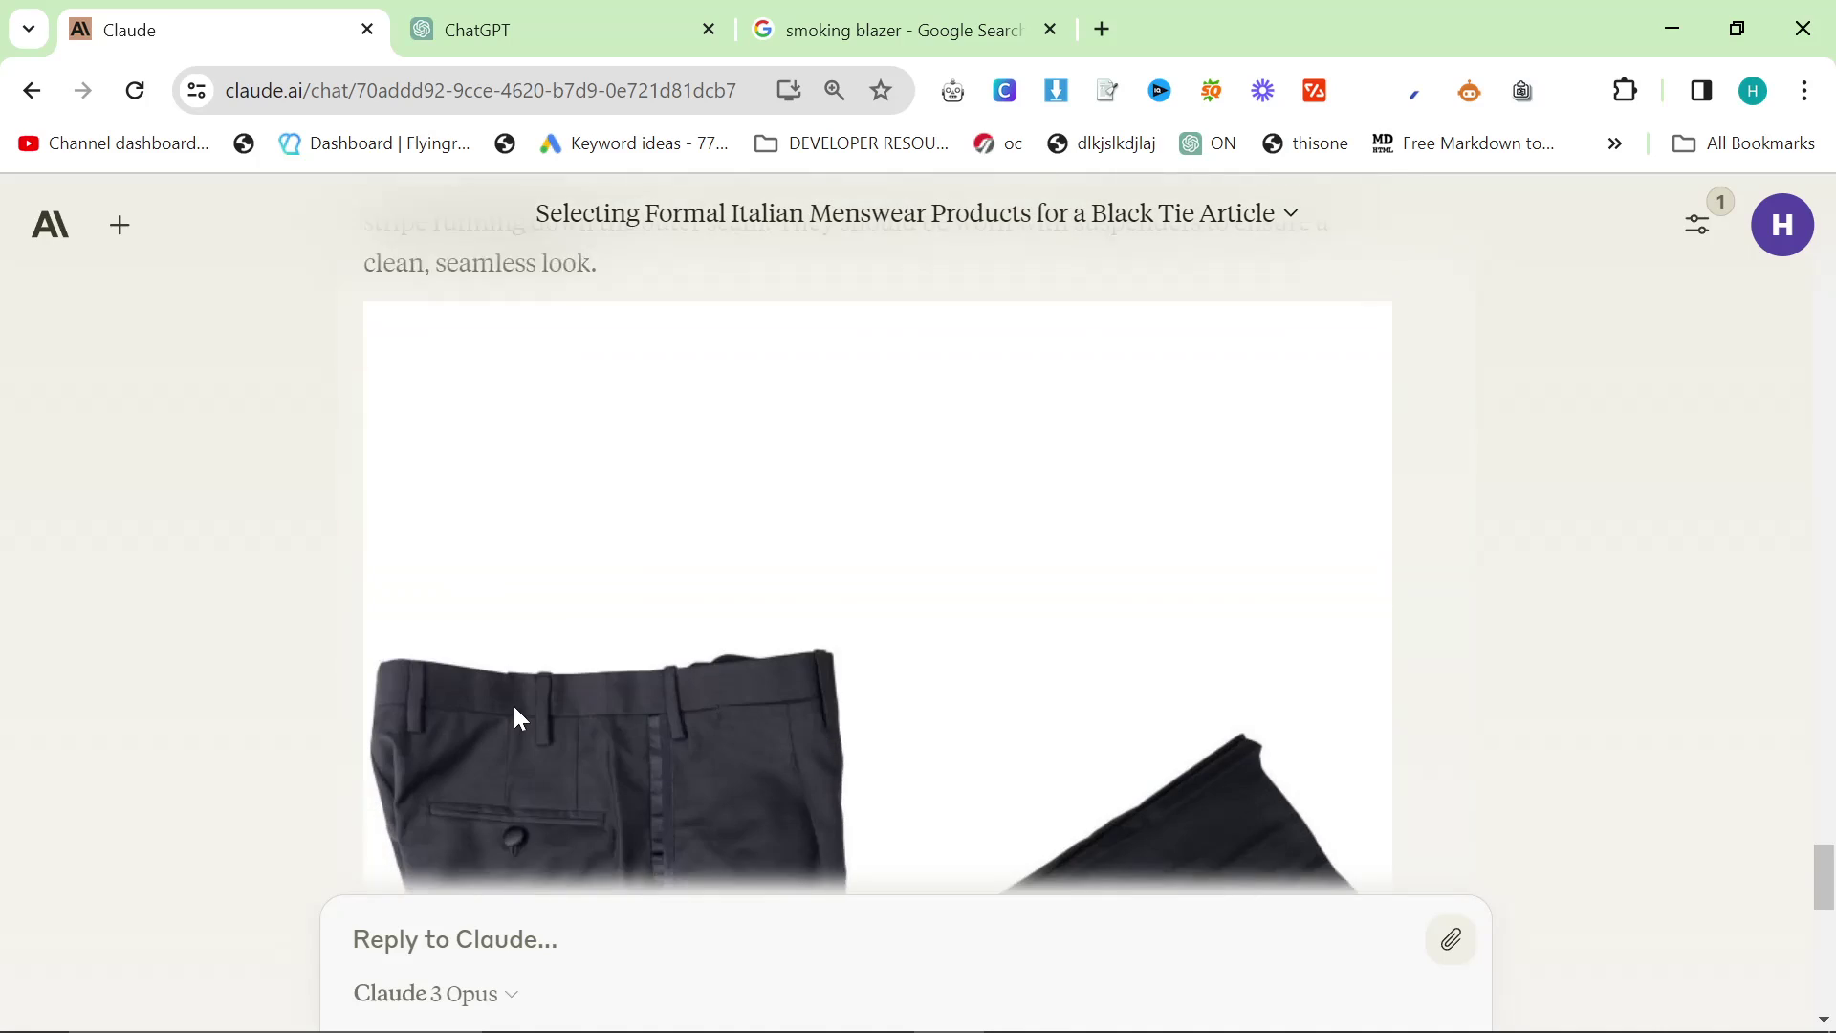
scroll(518, 703, down, 10)
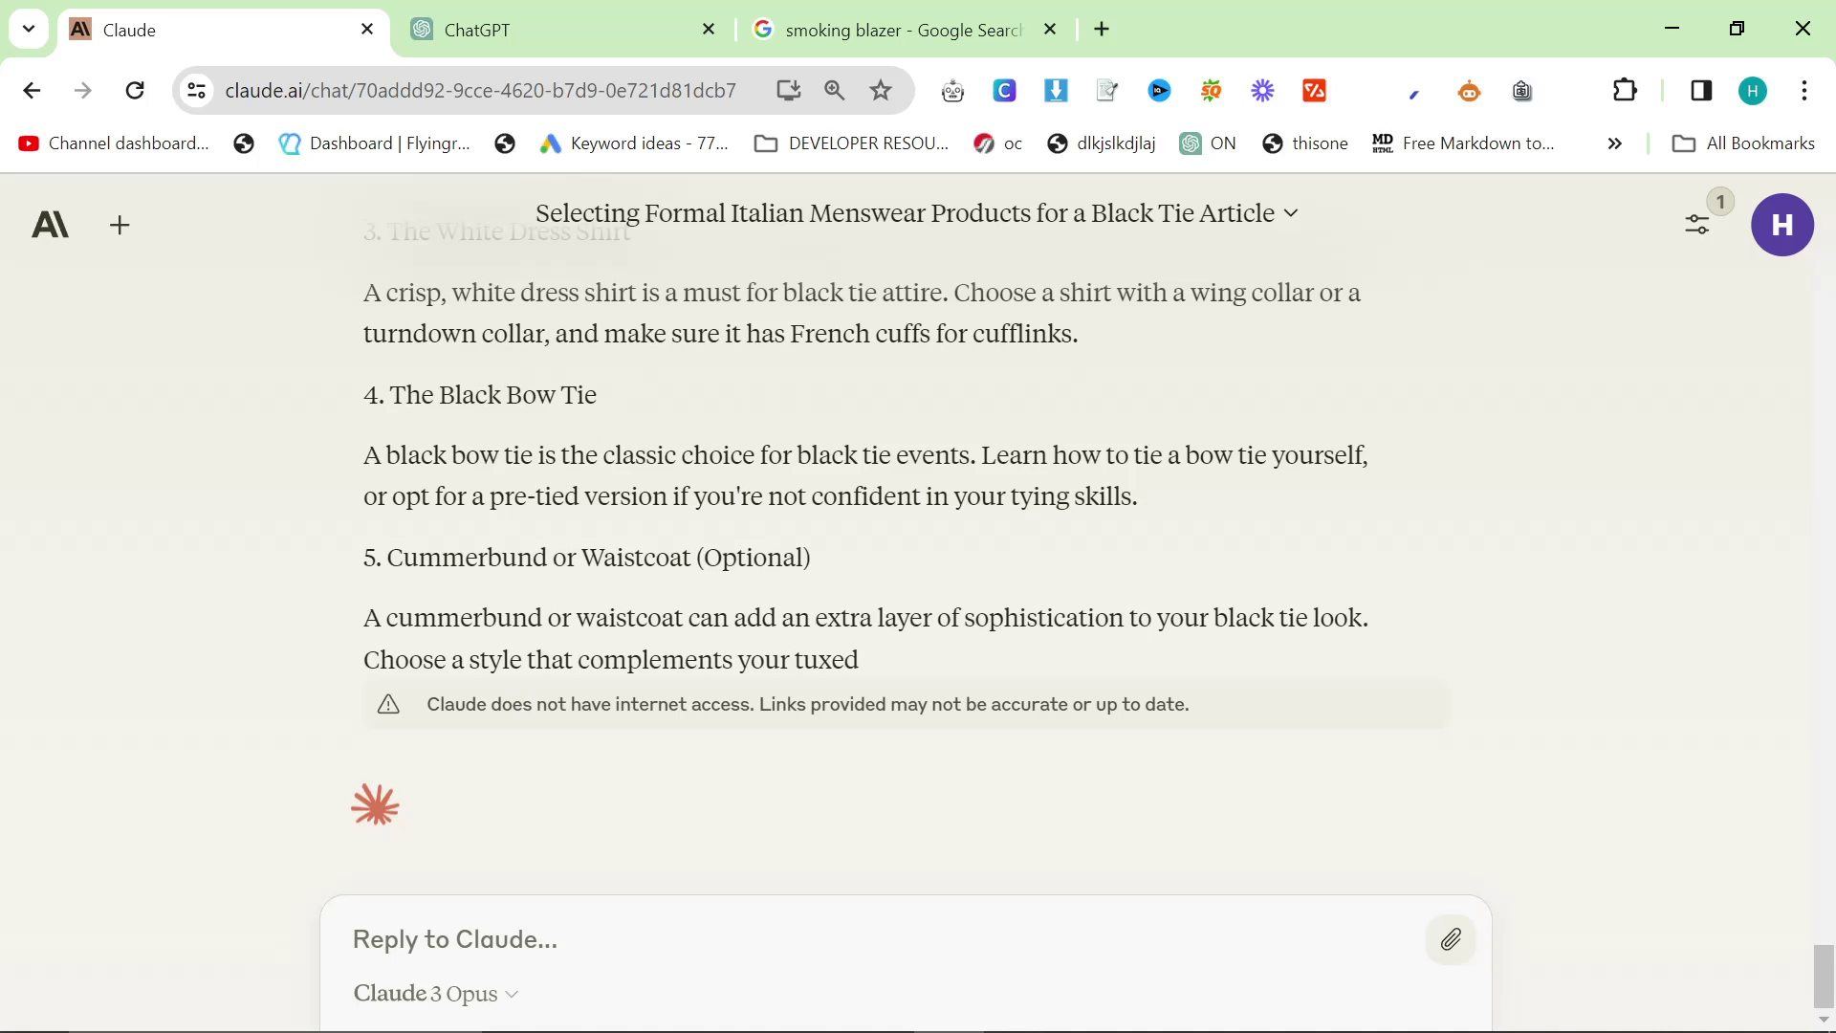
Step: Switch to Notepad, close the text search, look through the product link list from its beginning, and return to Claude
key(alt+Tab)
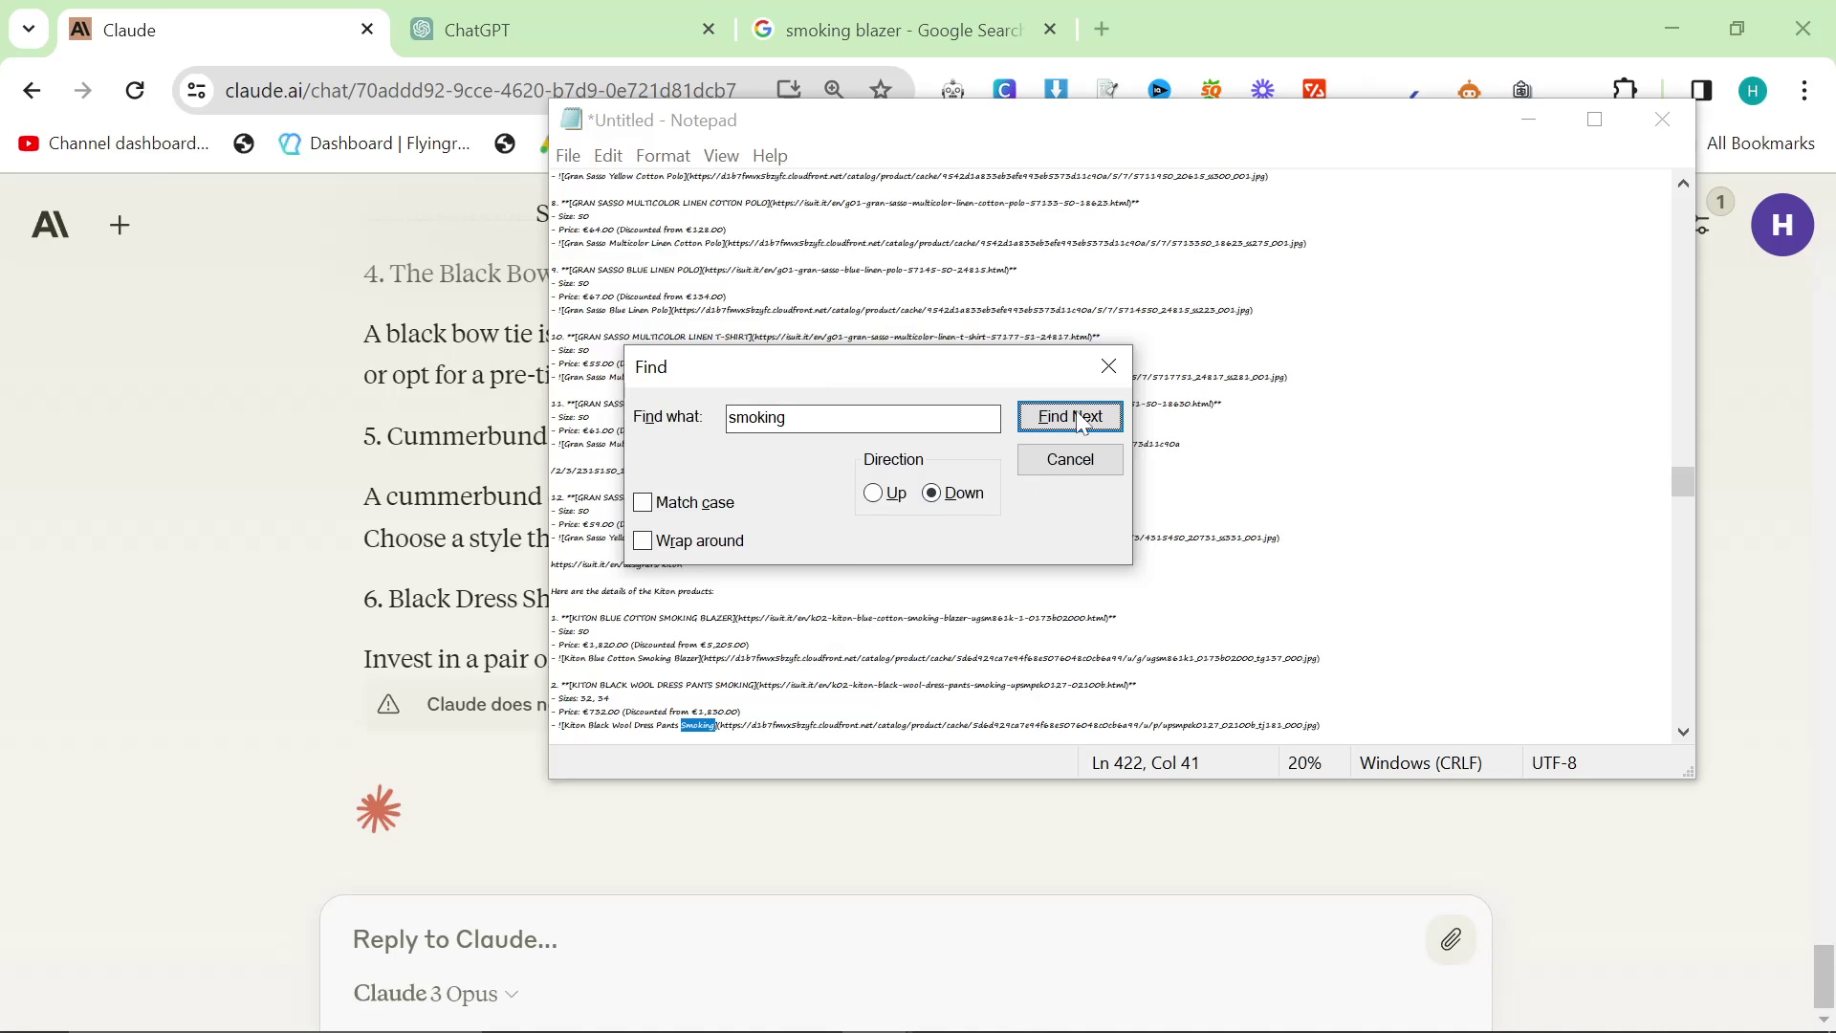
click(1109, 367)
drag(1674, 344, 1653, 345)
drag(1661, 481, 1661, 207)
click(809, 404)
key(ctrl+a)
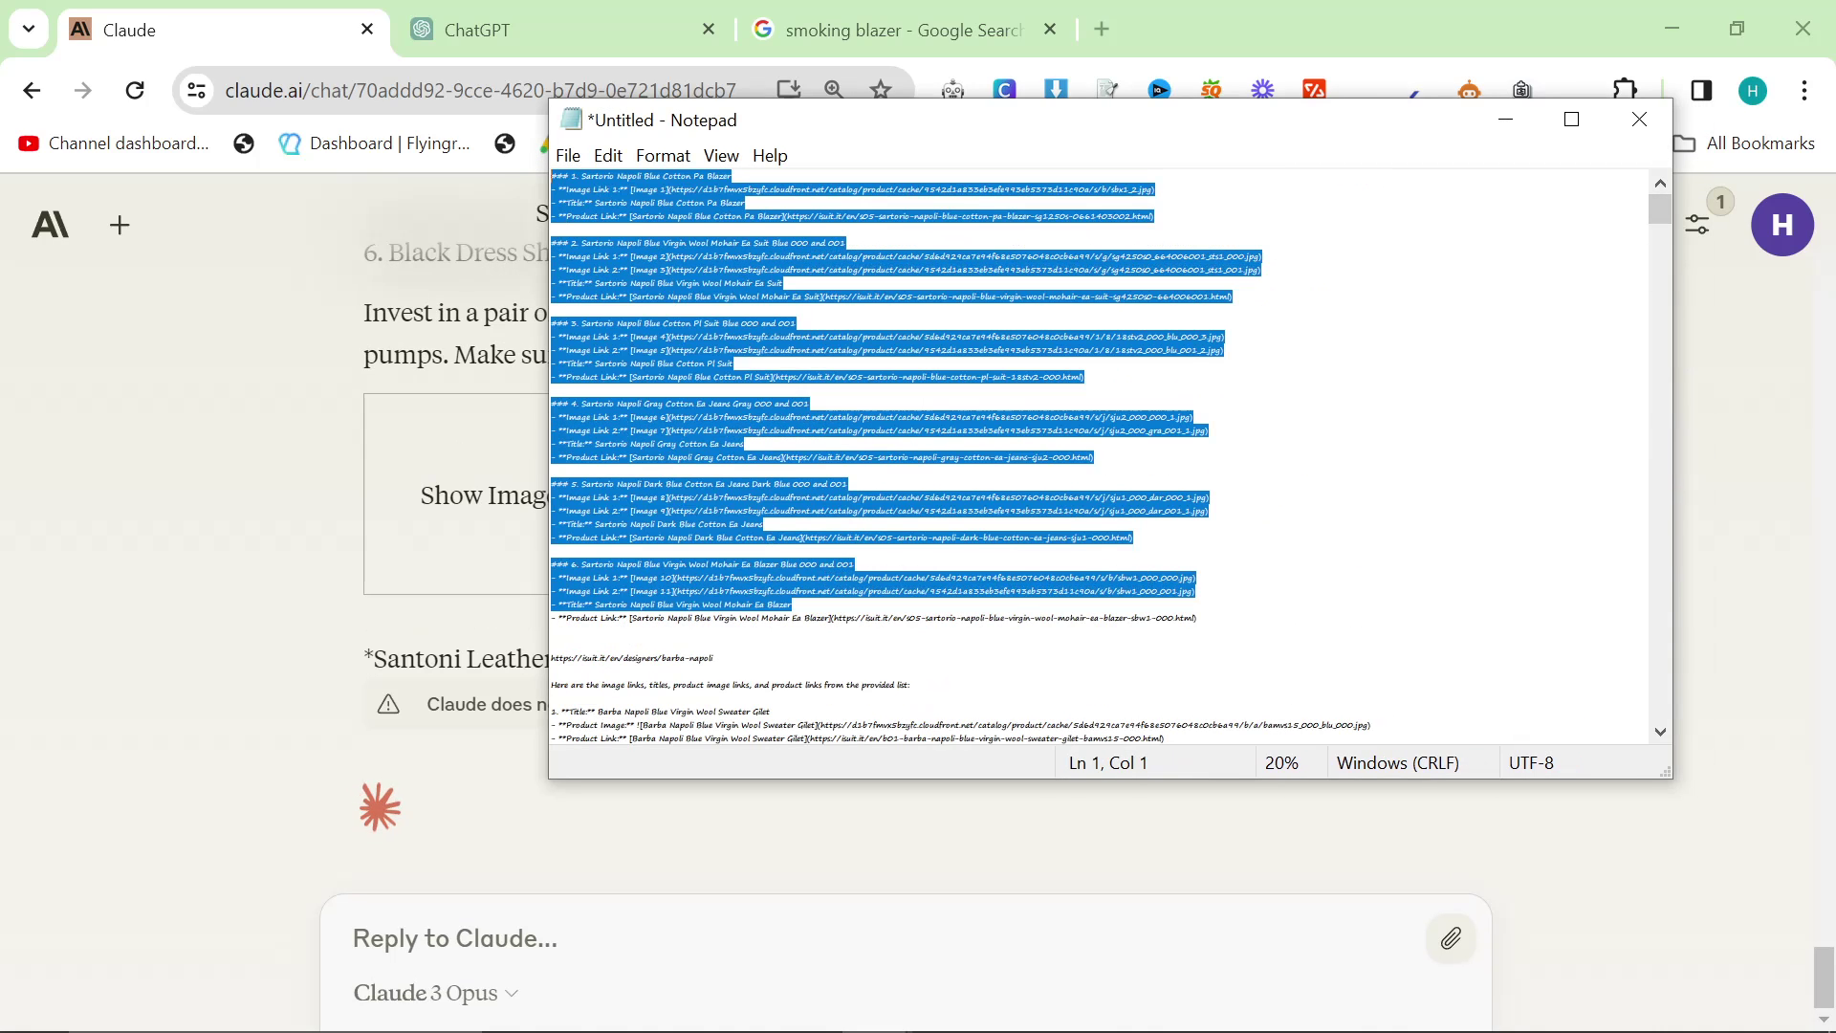
click(809, 403)
scroll(809, 404, down, 7)
scroll(809, 403, down, 3)
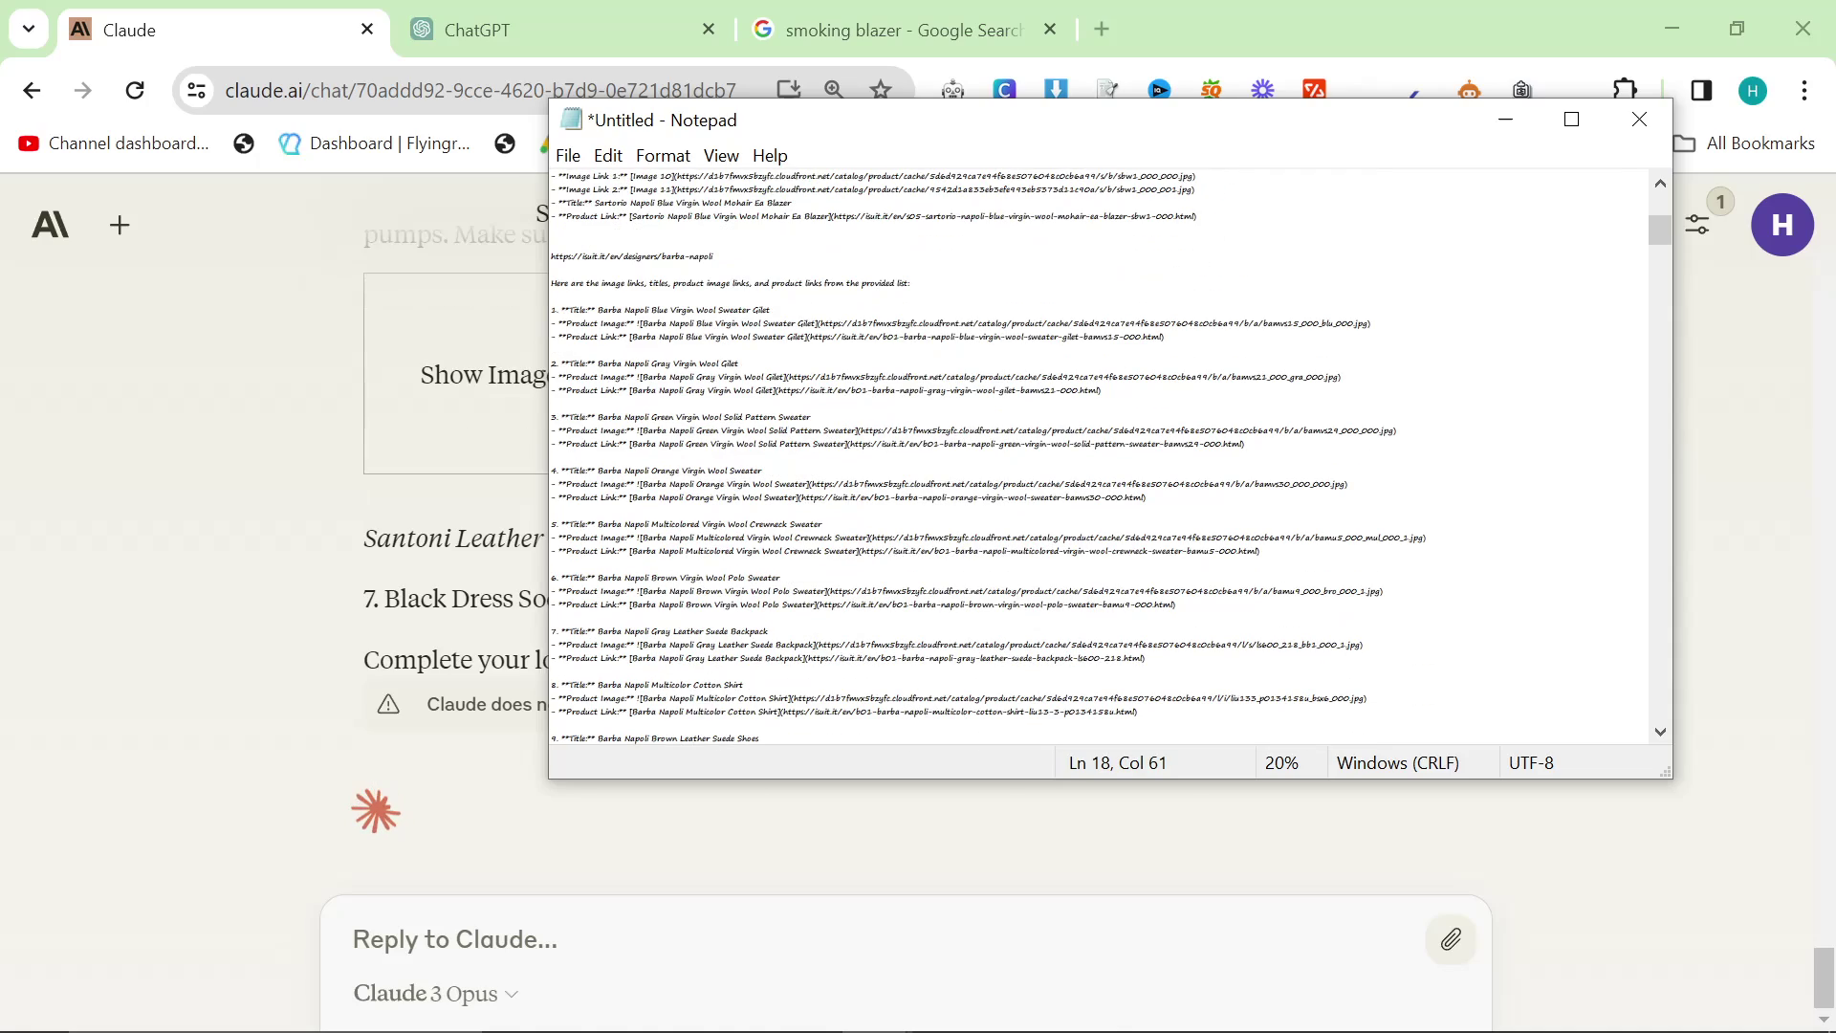
drag(574, 464, 1195, 564)
key(alt+Tab)
Step: Show the image embedded under Black Dress Shoes in Claude's article, and examine it together with its caption
scroll(868, 627, up, 3)
scroll(868, 628, up, 3)
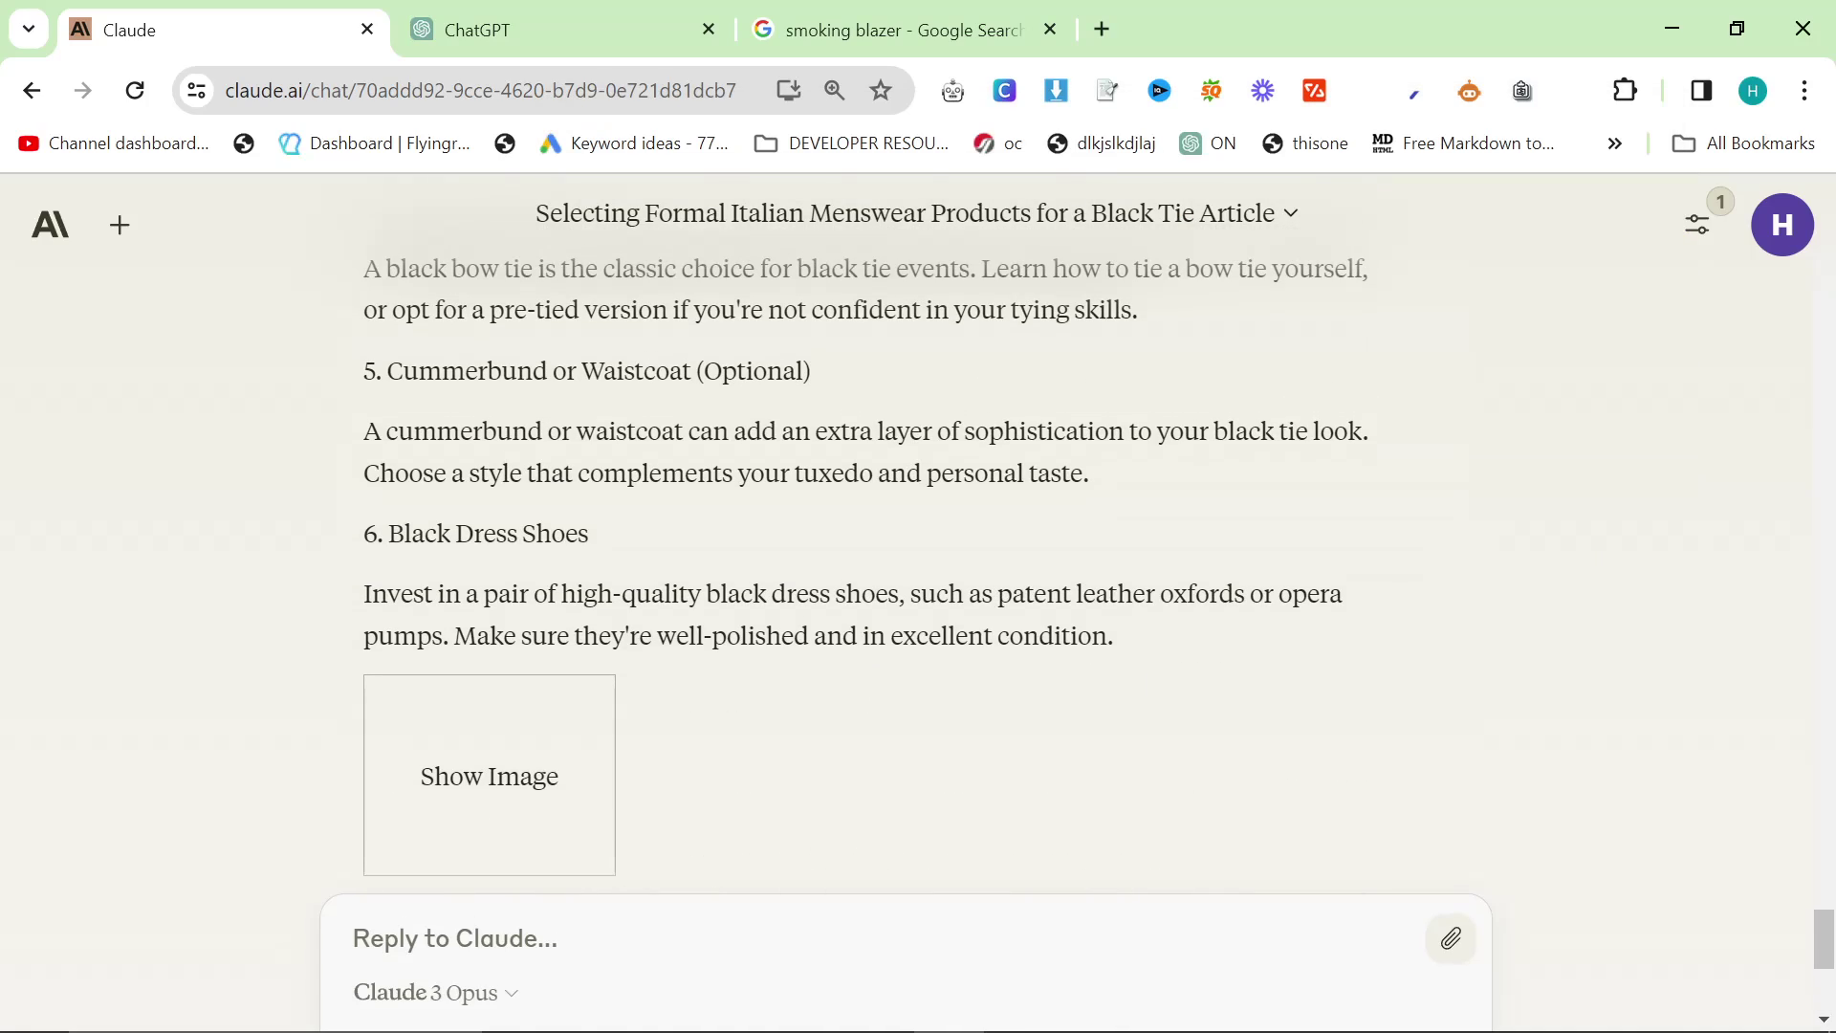
click(504, 758)
scroll(775, 779, down, 8)
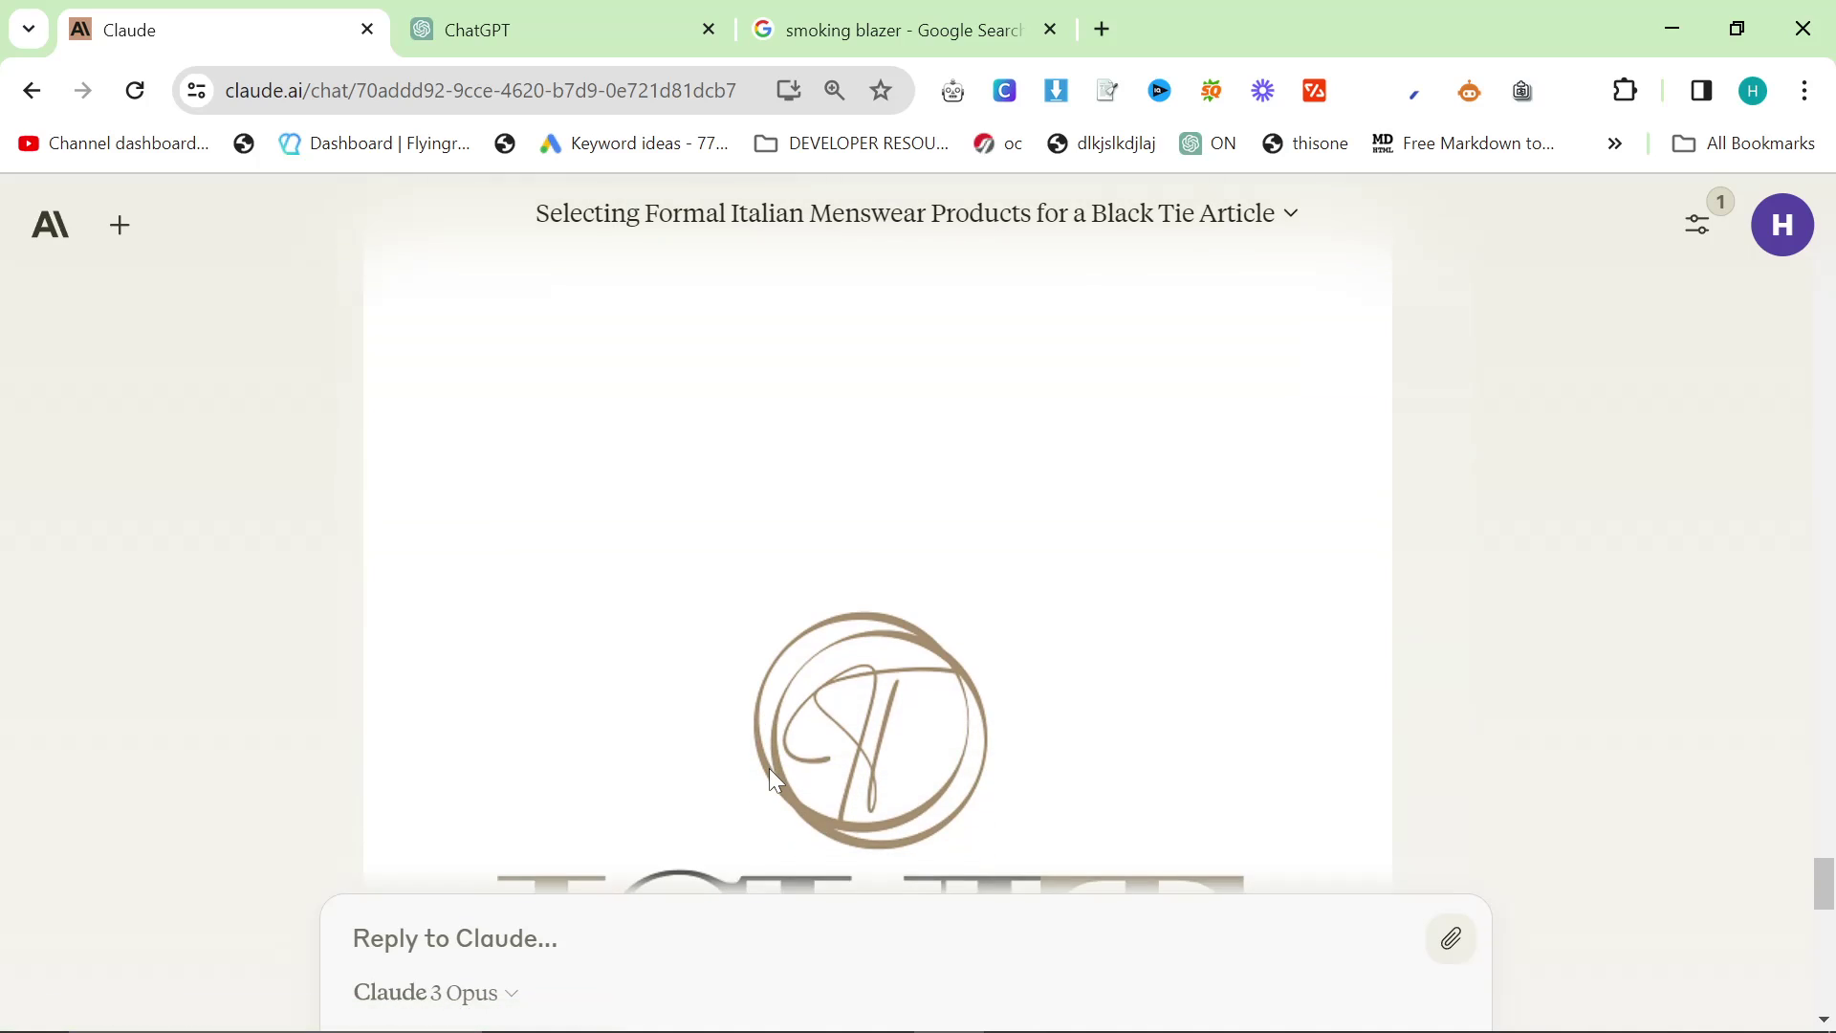
drag(717, 691, 777, 641)
scroll(777, 641, down, 3)
scroll(762, 635, down, 2)
drag(438, 774, 713, 761)
click(714, 761)
Step: Read through Claude's black tie article, from the component sections and their images down to the conclusion
scroll(721, 774, up, 2)
scroll(721, 775, up, 15)
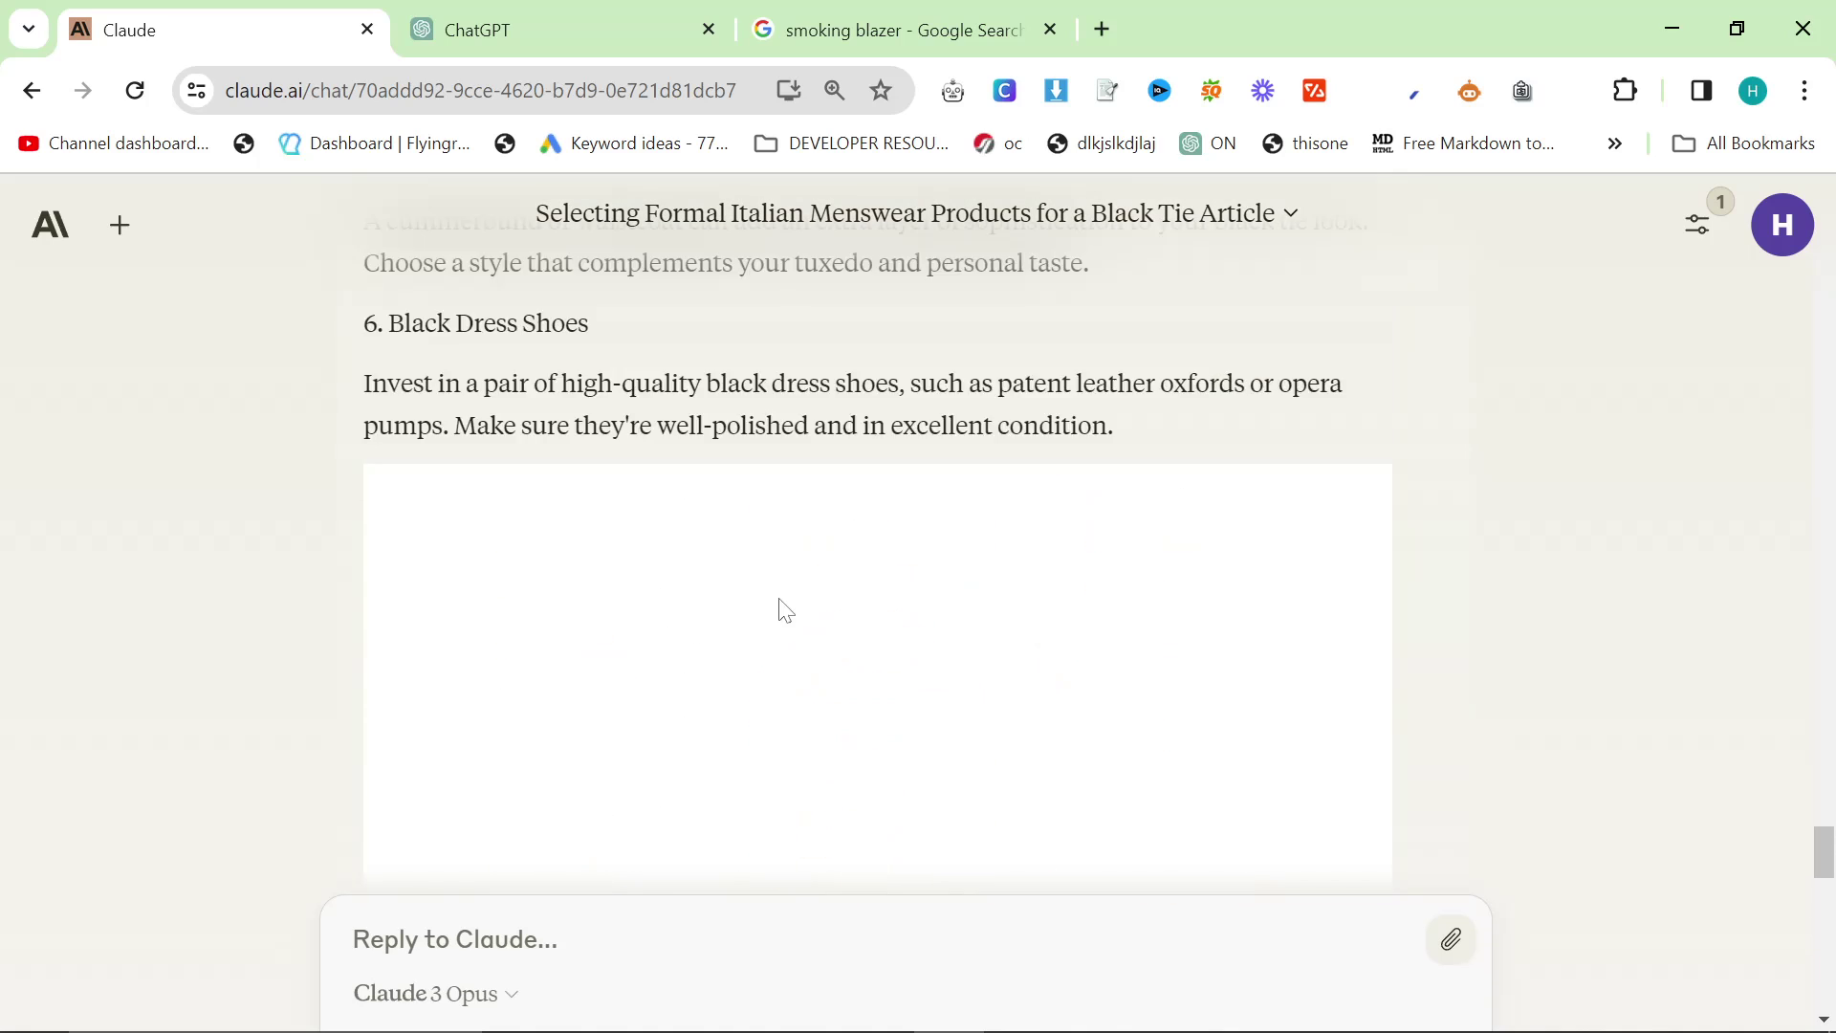
scroll(809, 619, up, 4)
scroll(809, 619, down, 10)
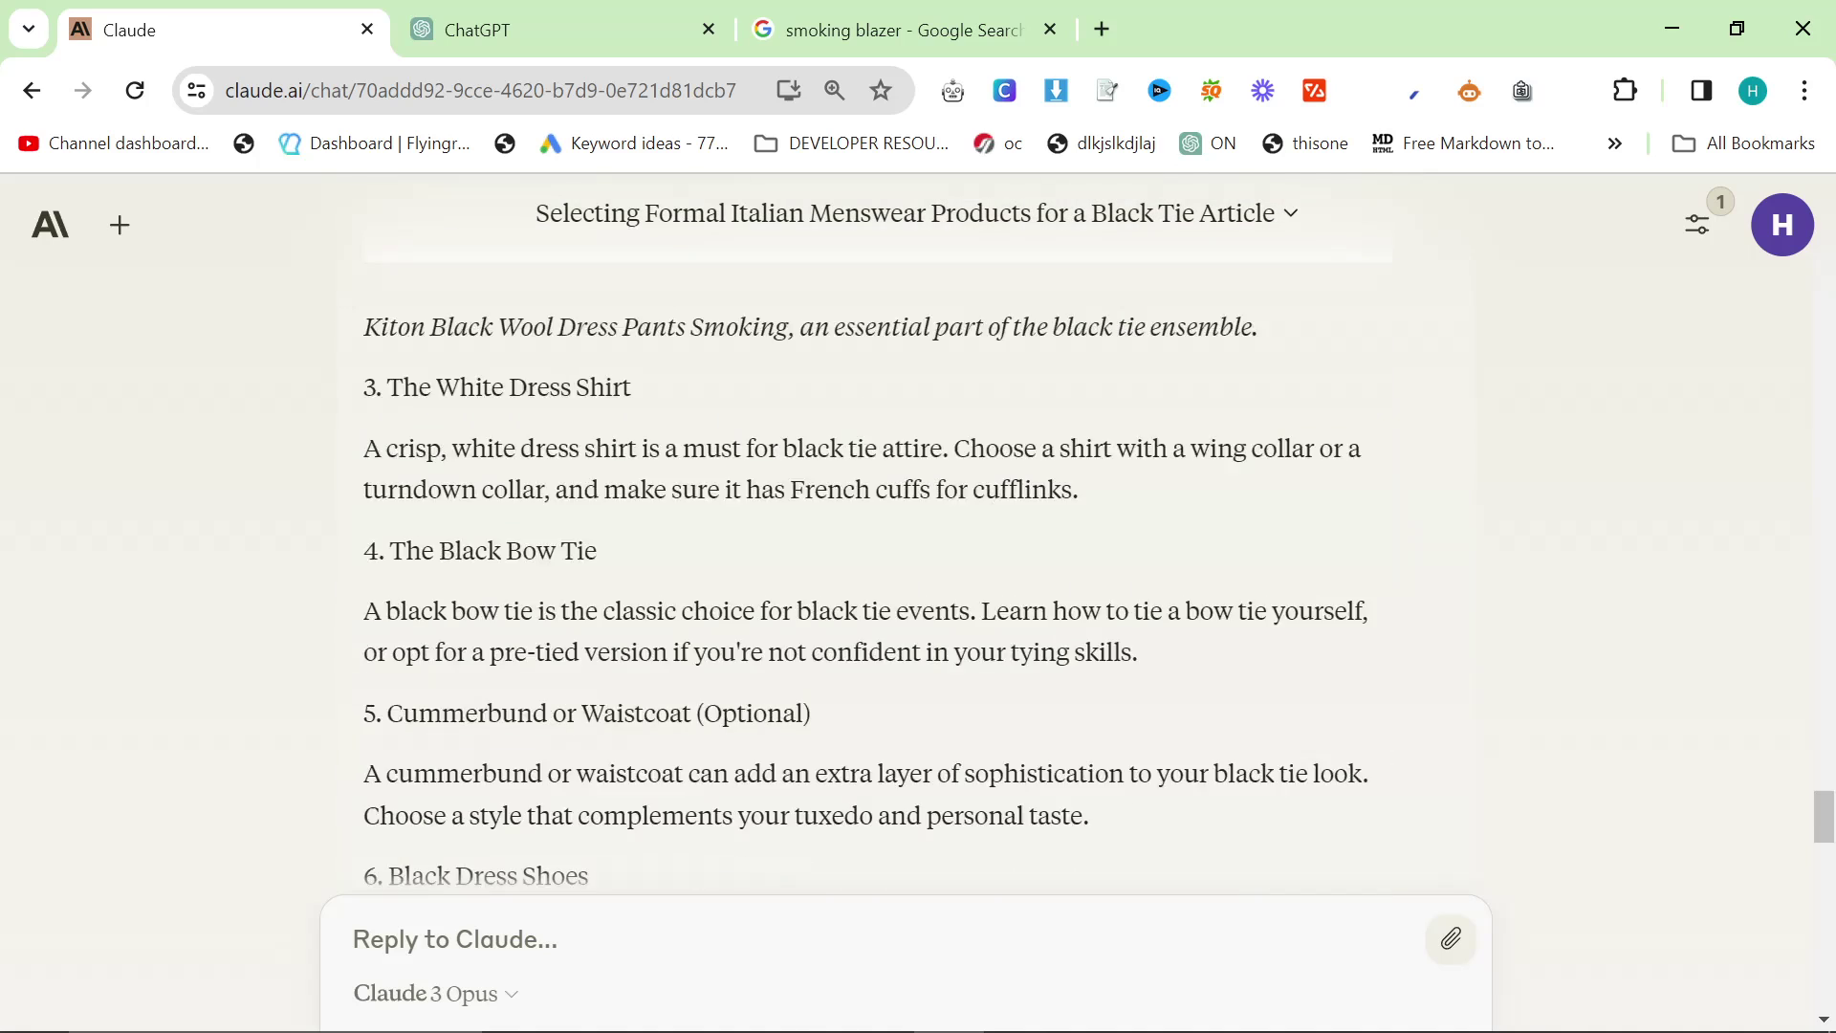
scroll(881, 619, down, 10)
scroll(823, 533, up, 10)
scroll(970, 500, up, 4)
scroll(942, 545, down, 12)
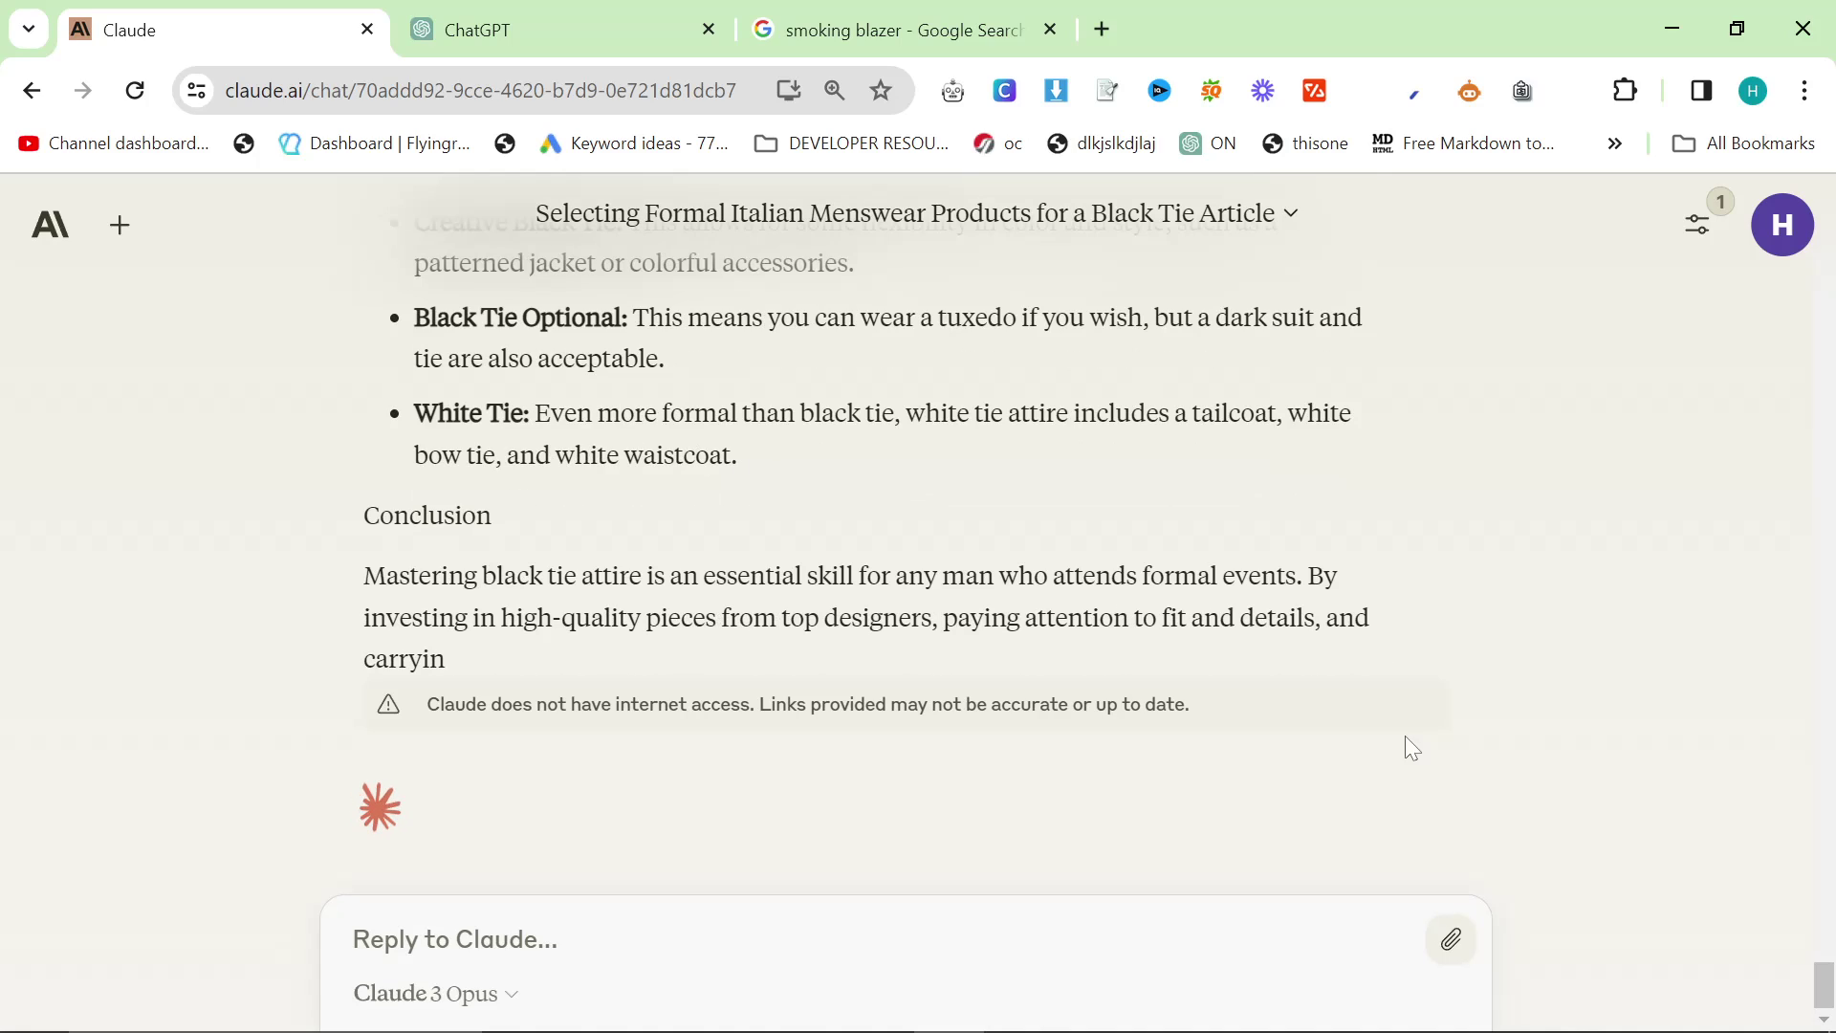
scroll(1238, 430, up, 5)
scroll(1240, 432, up, 15)
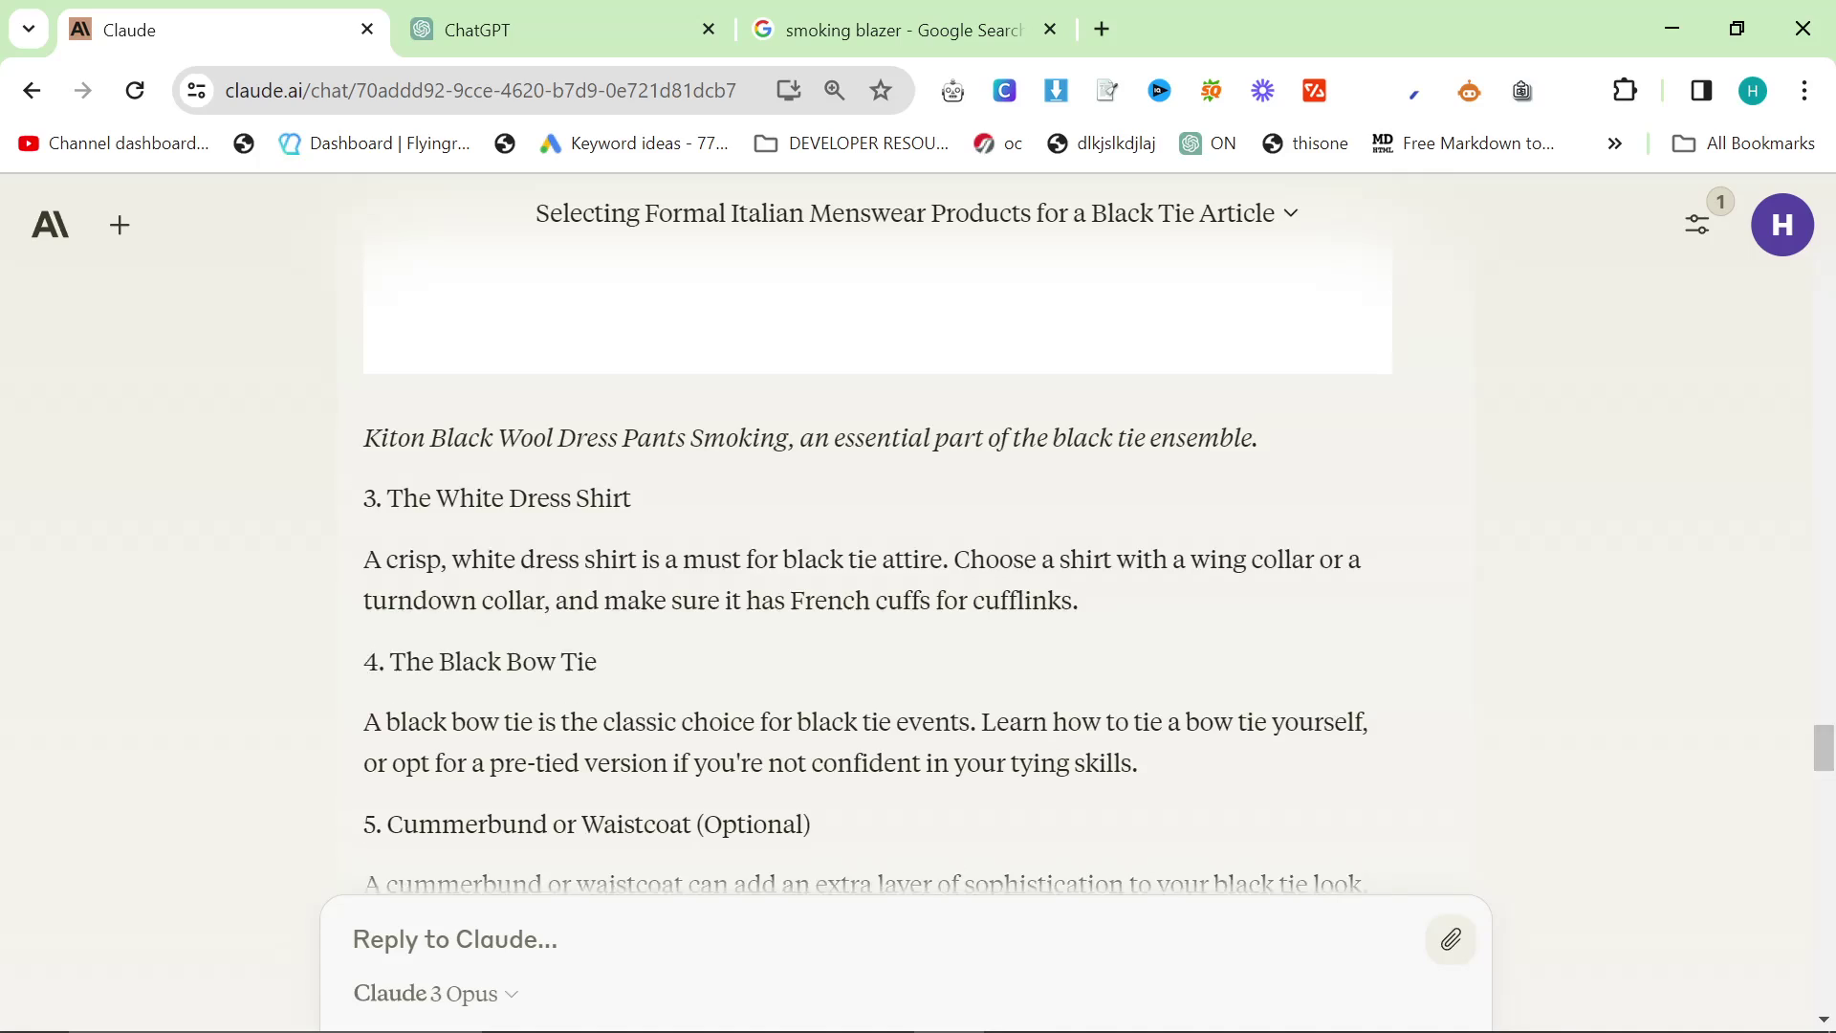
scroll(1240, 432, up, 5)
scroll(1239, 432, down, 10)
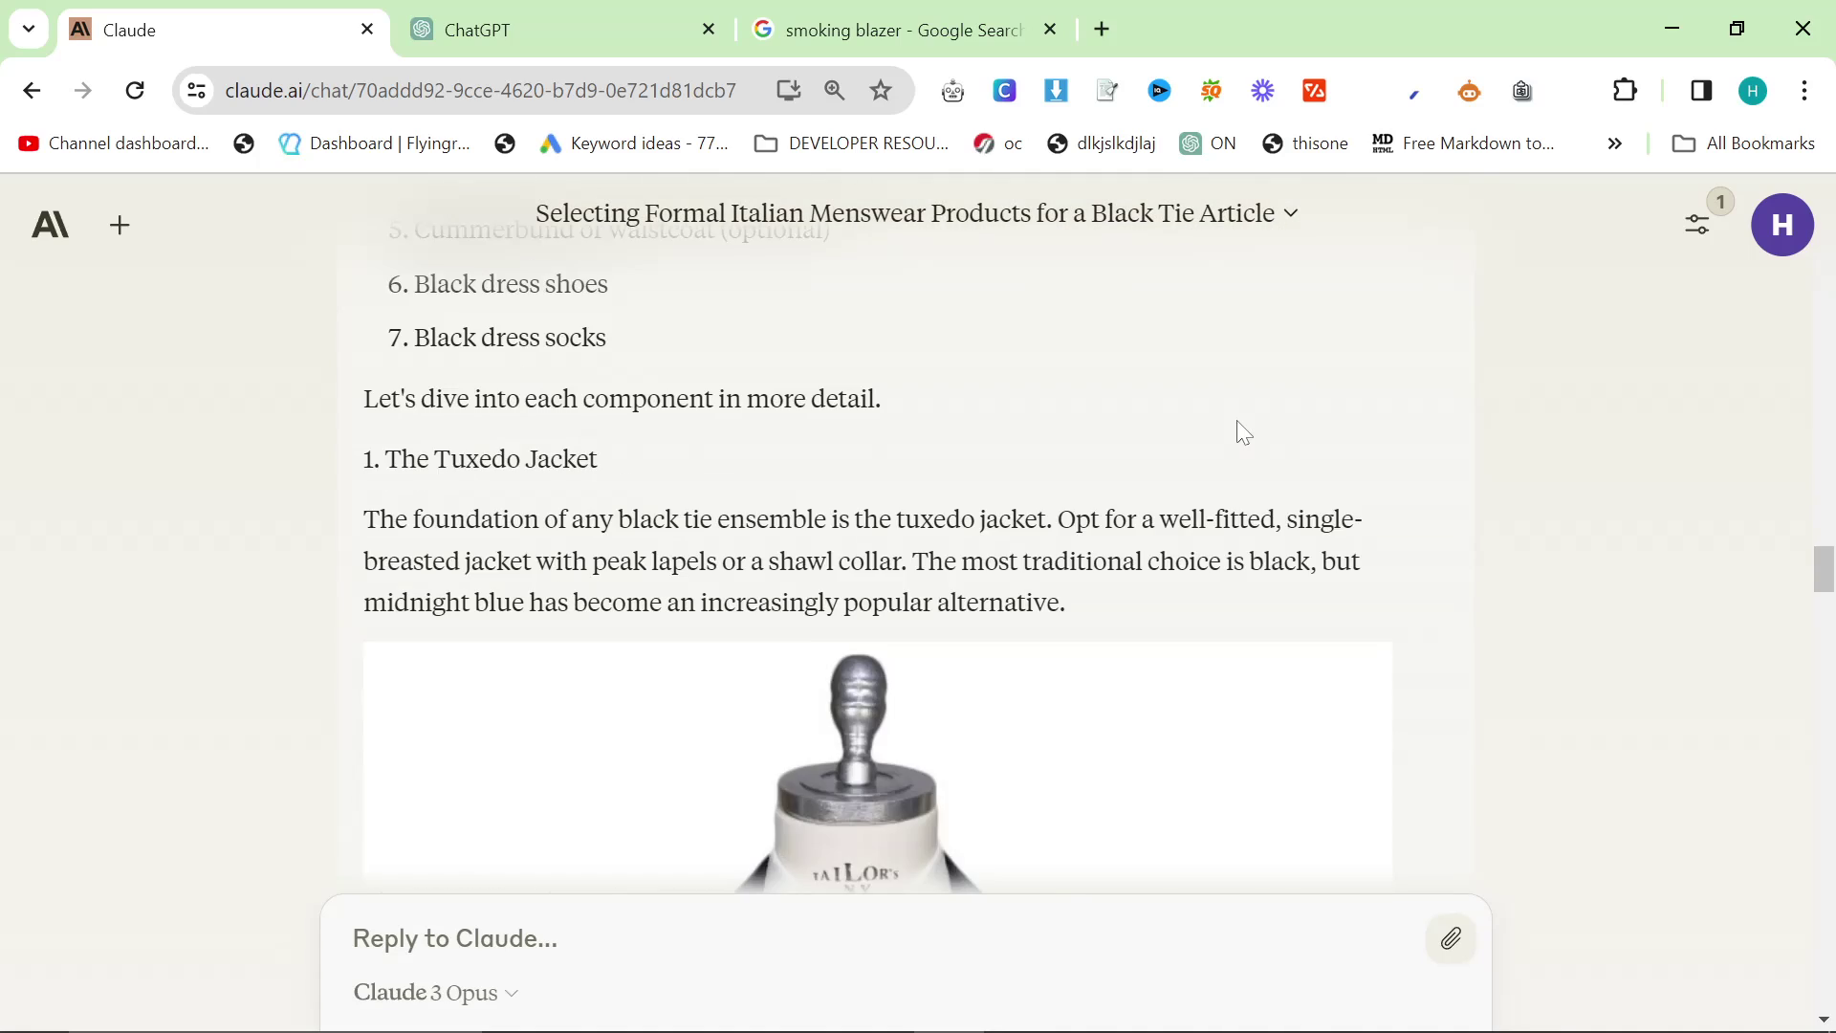
scroll(1237, 426, down, 20)
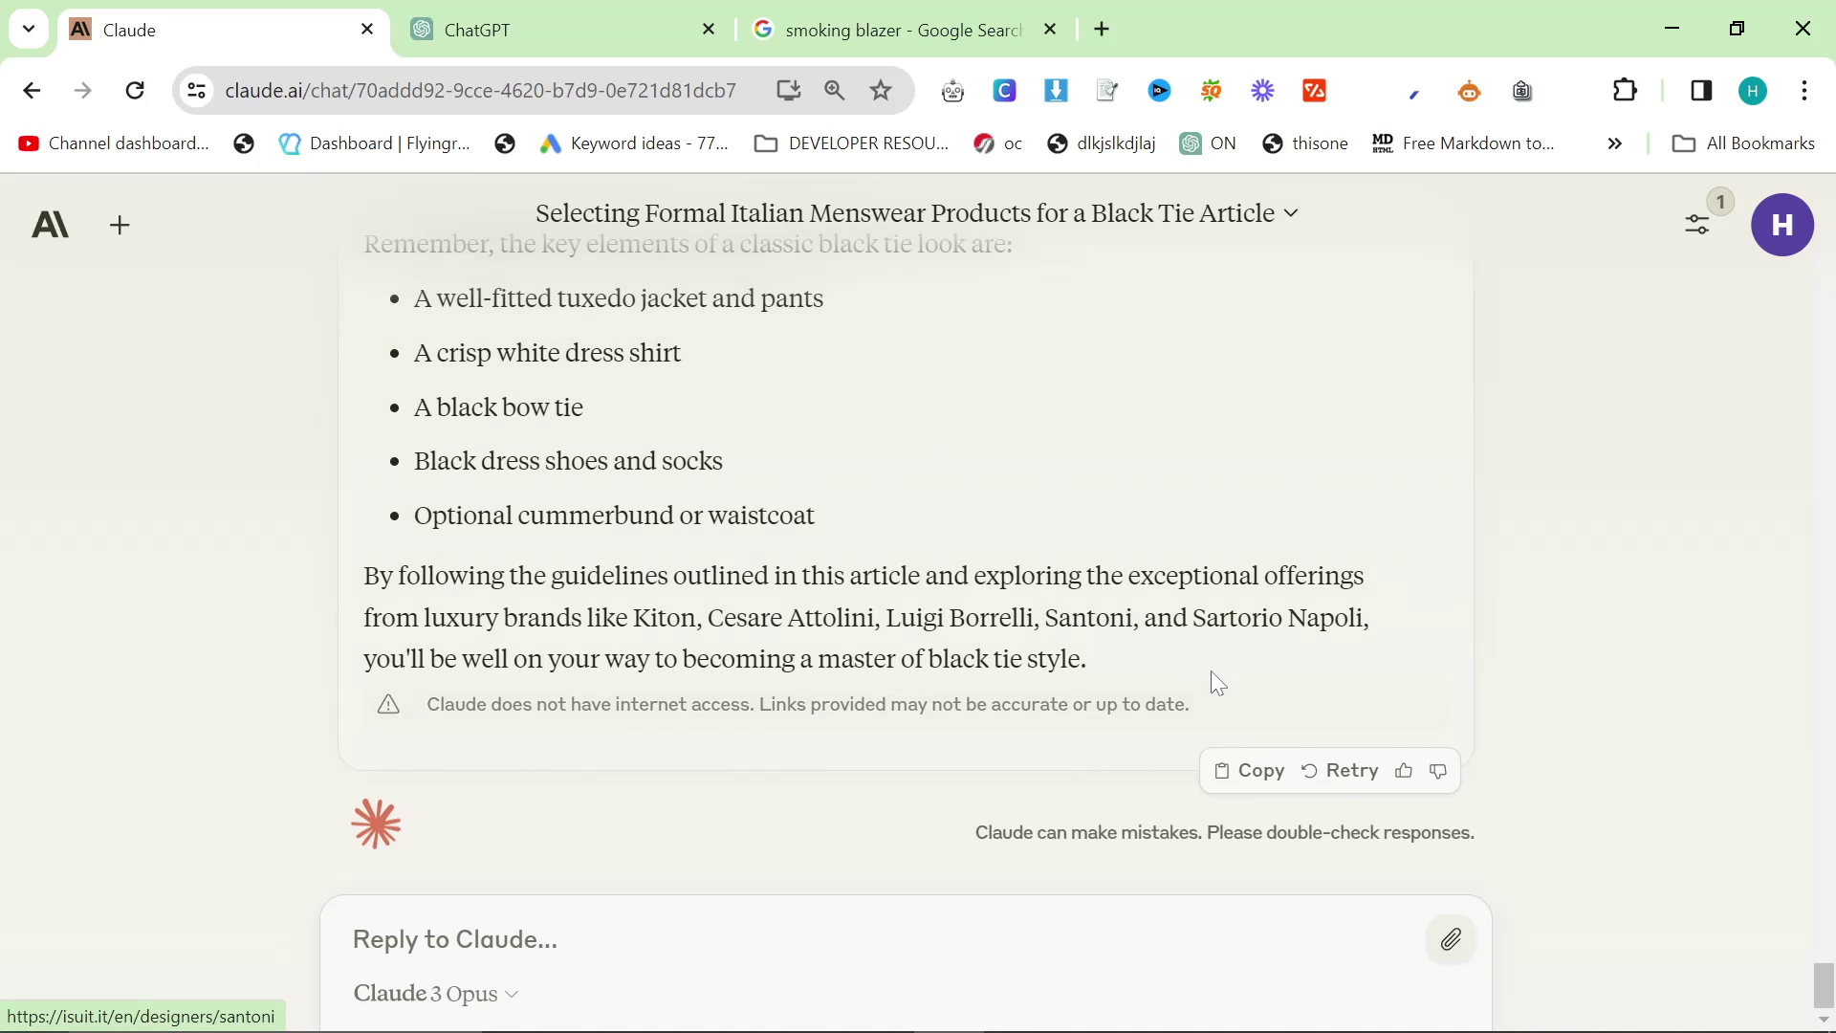
Step: Create a new Google Docs document at docs.new and paste Claude's black tie article into it
click(1101, 30)
text(docs.new)
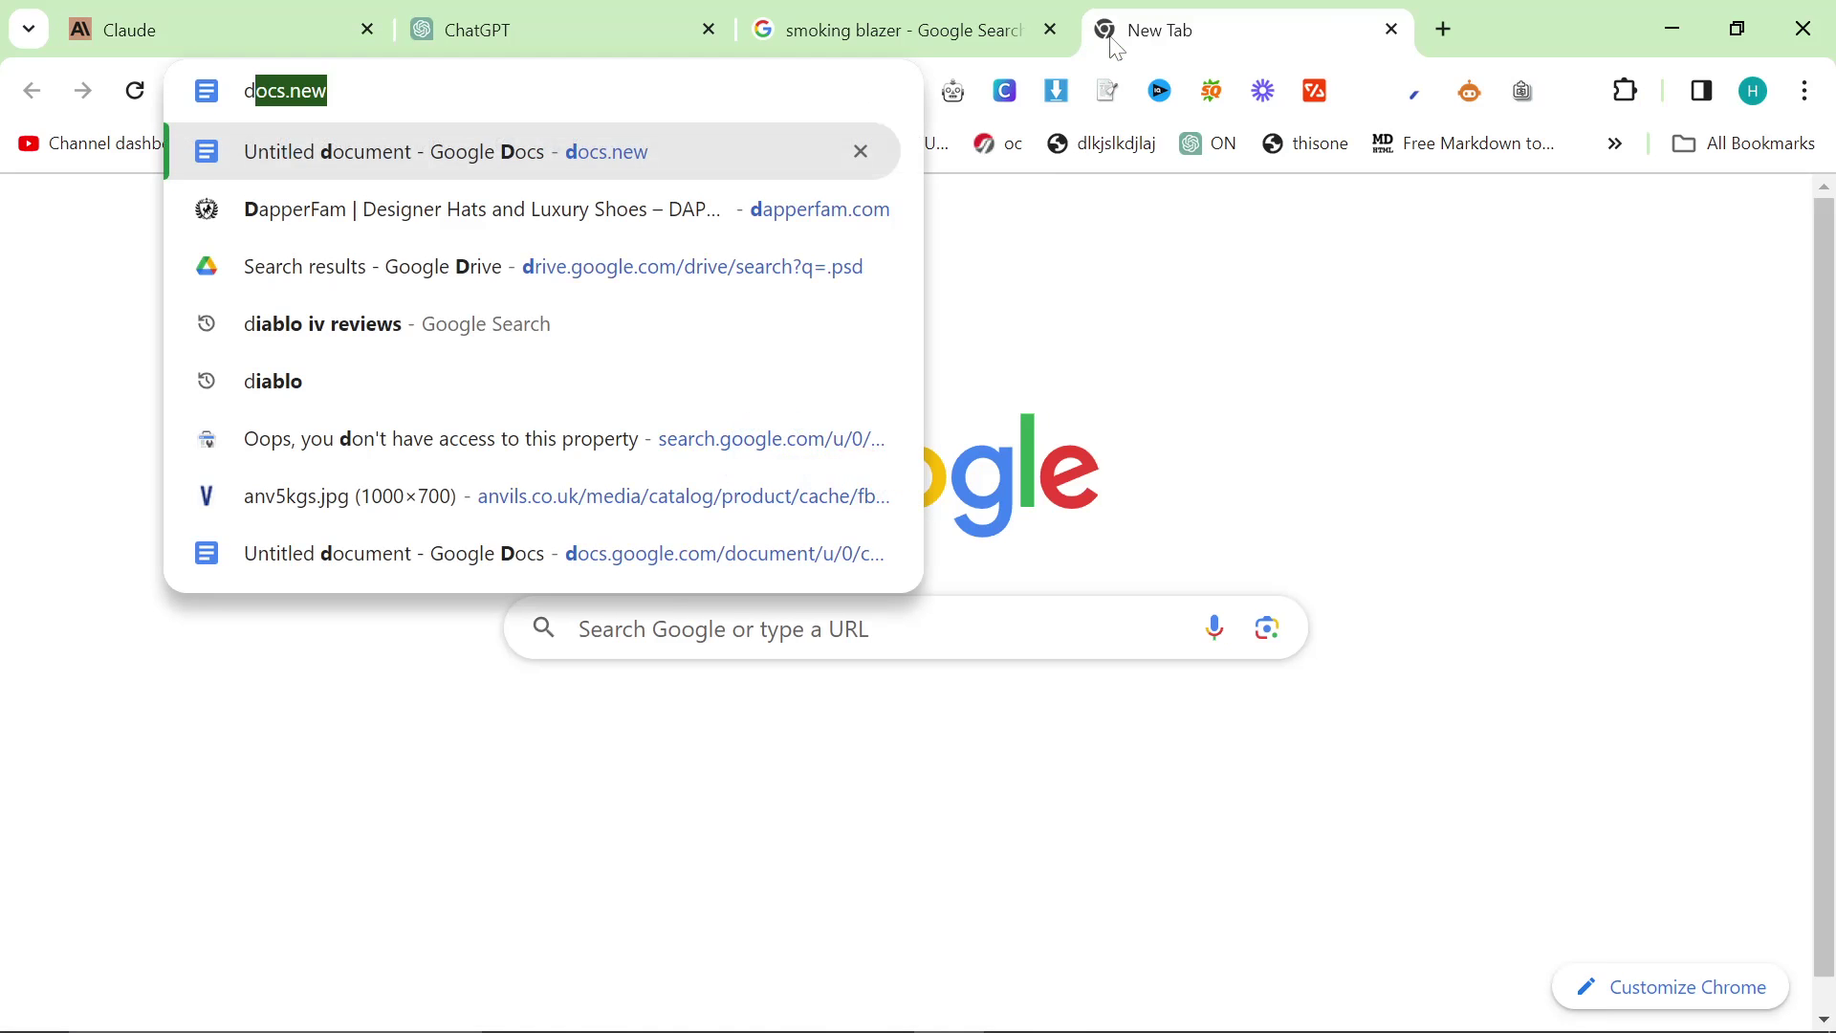
key(Return)
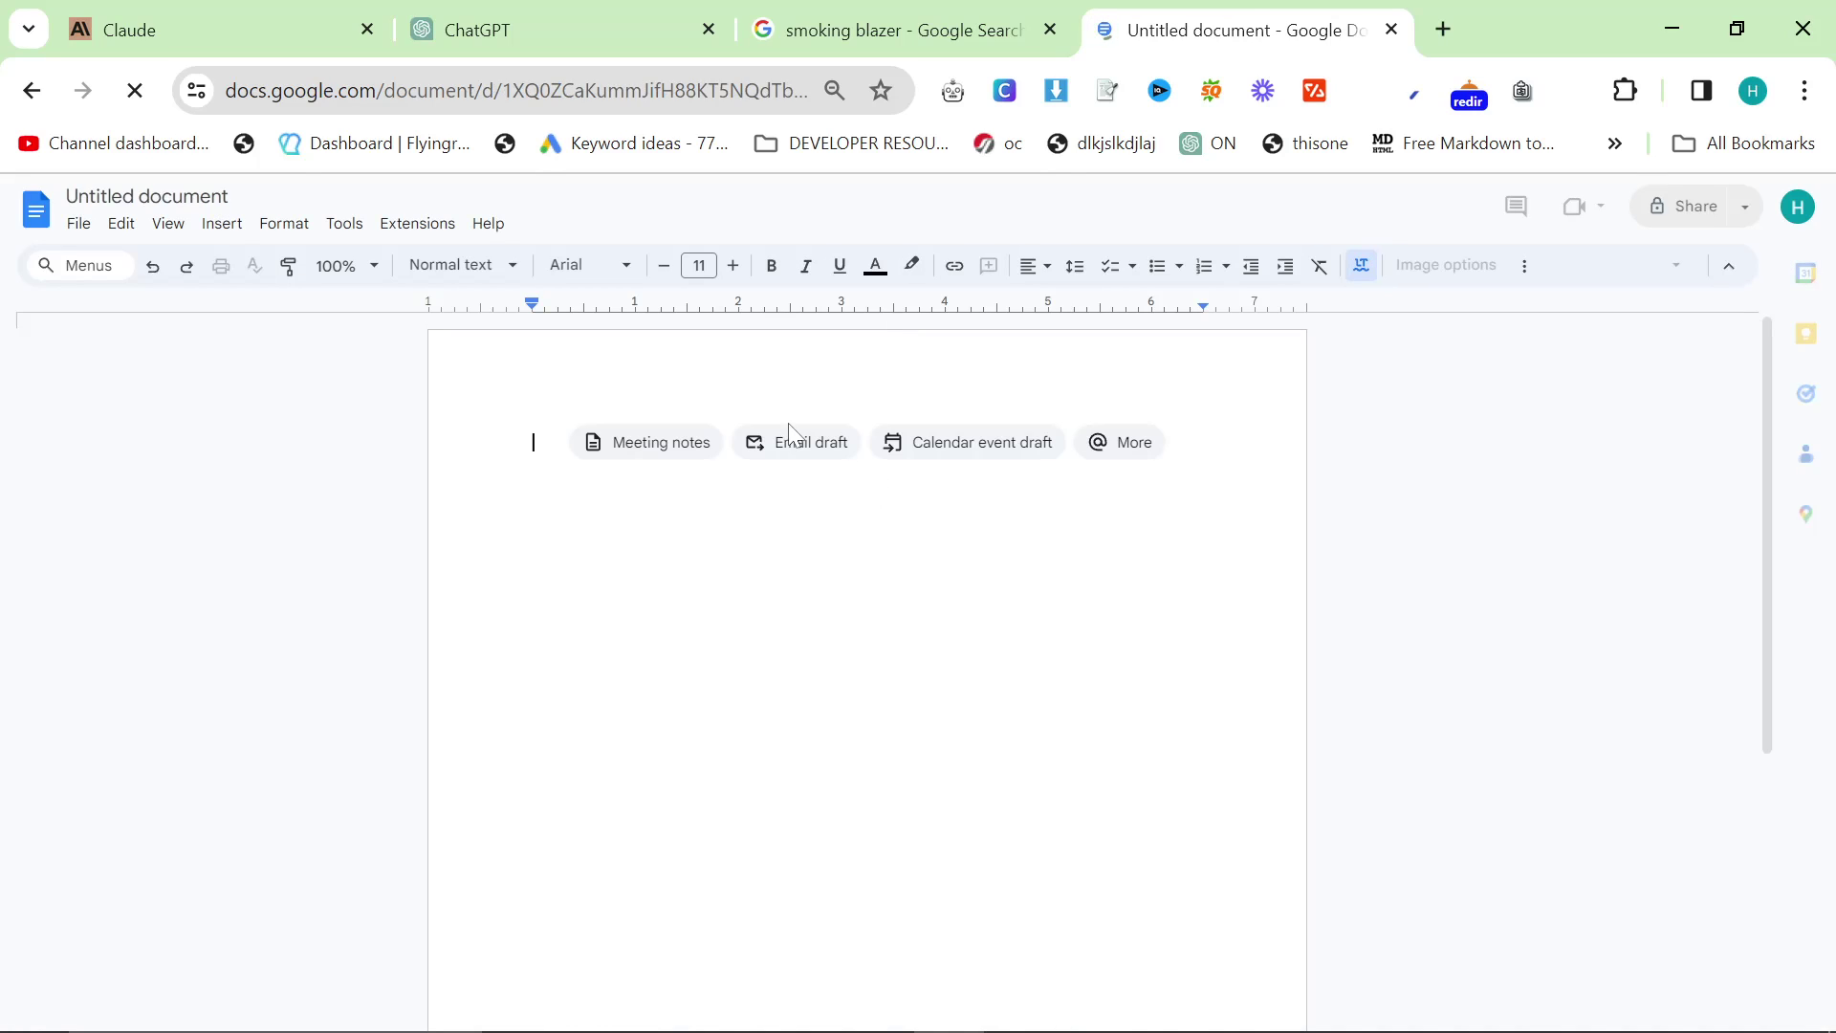
key(ctrl+v)
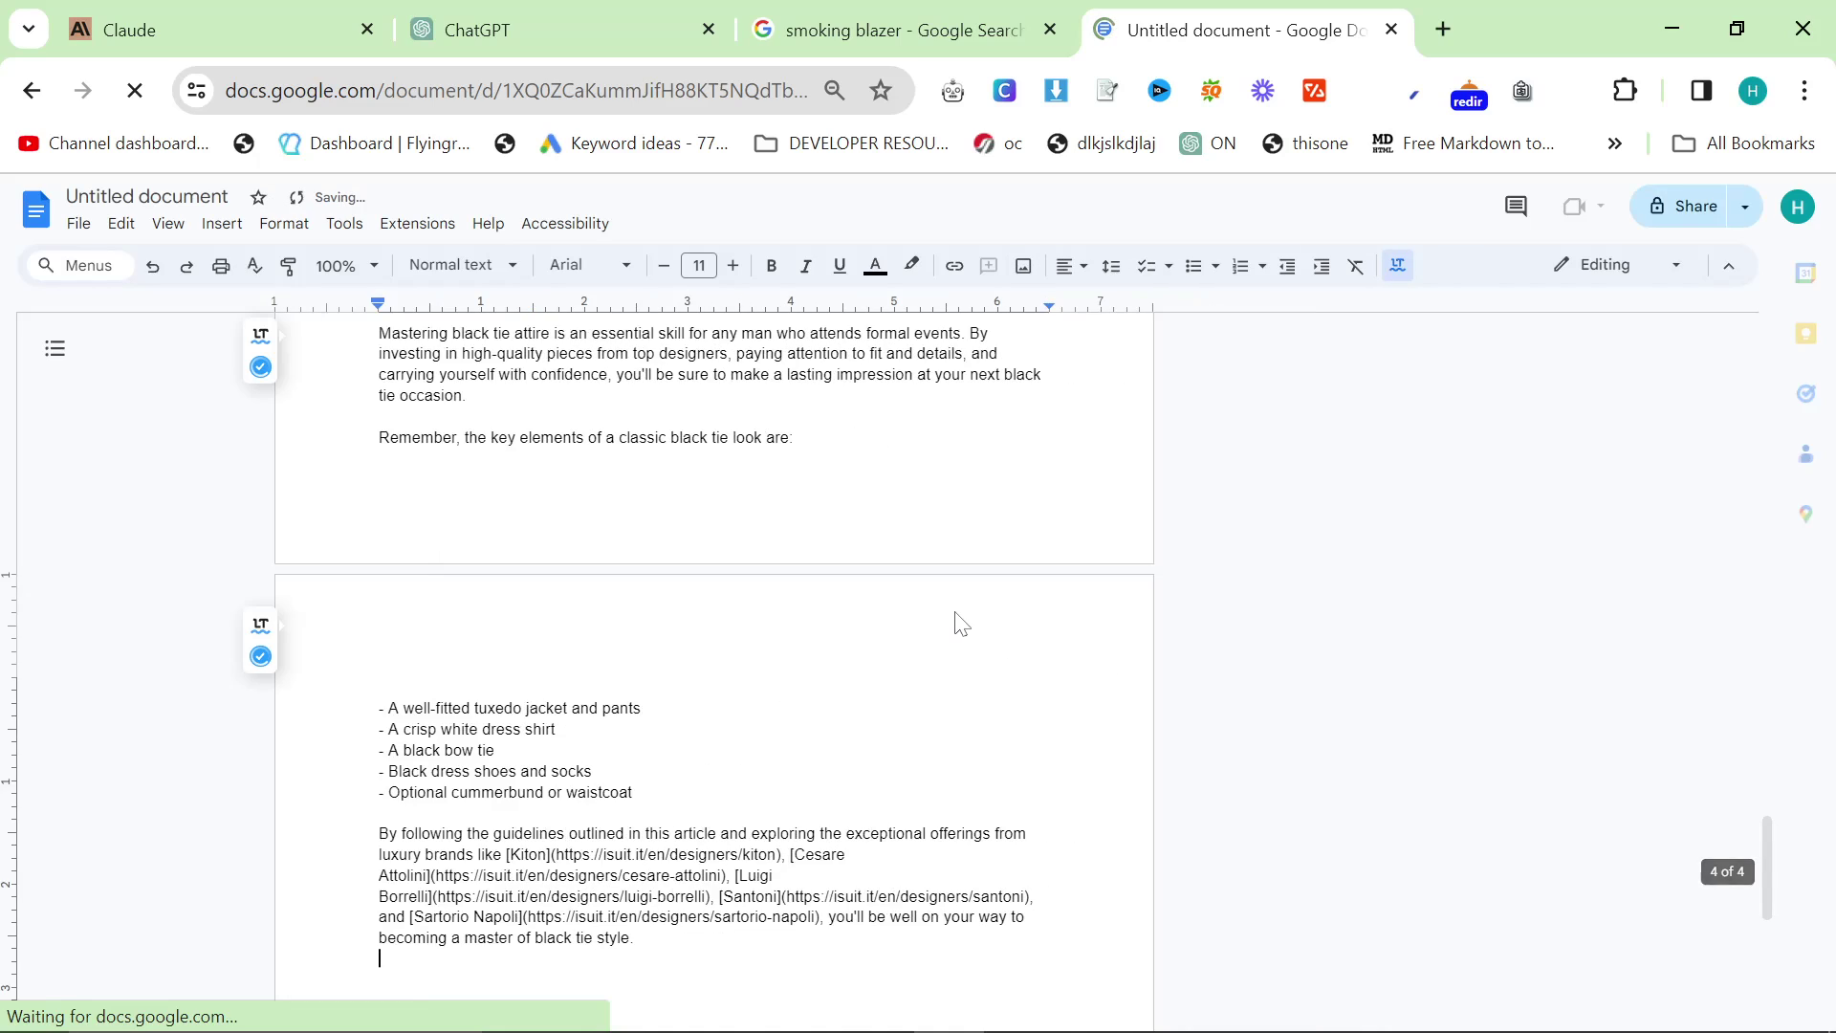
Step: Look back through the pasted article in the document, and examine the image links and the luxury brands table
scroll(956, 624, up, 7)
scroll(772, 631, up, 6)
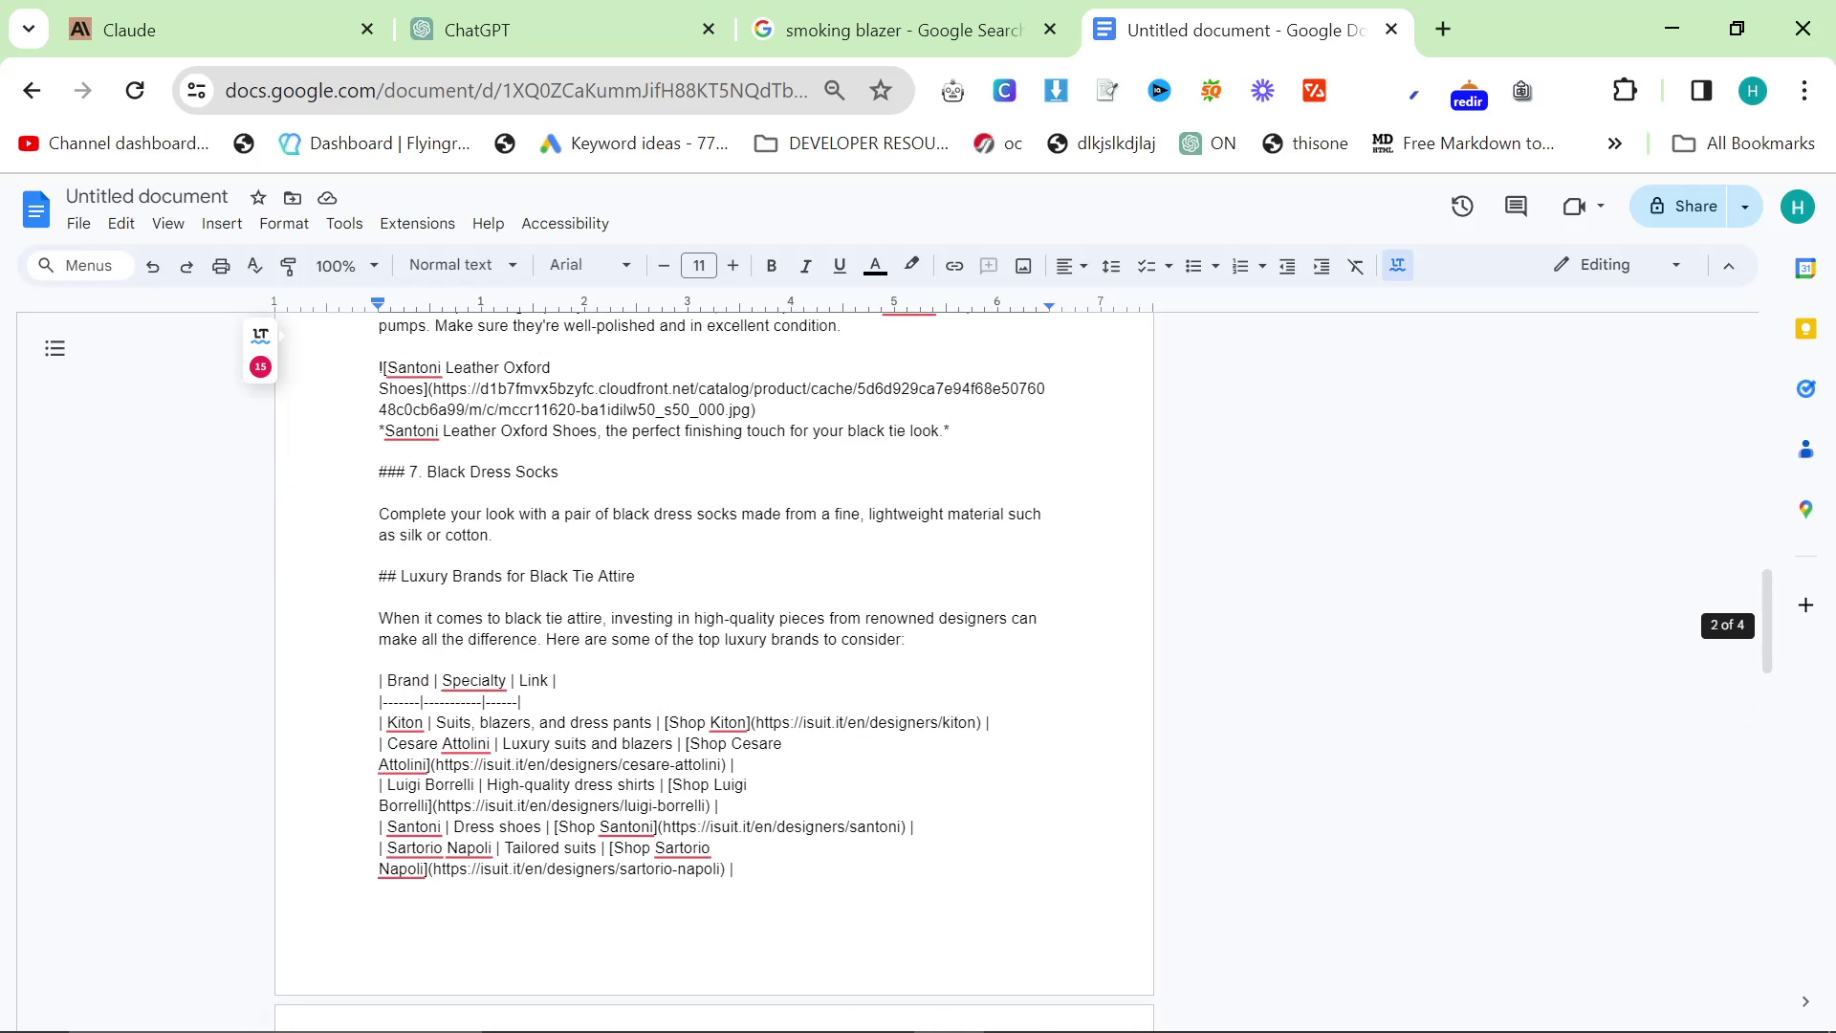
key(shift+Up)
key(shift+Up)
key(shift+Up)
key(shift+Up)
key(shift+Up)
key(shift+Up)
key(shift+Up)
key(shift+Up)
key(shift+Up)
key(Up)
Step: Check the document's word count, and look through the article from its beginning to the conclusion
scroll(712, 669, up, 4)
scroll(712, 670, up, 10)
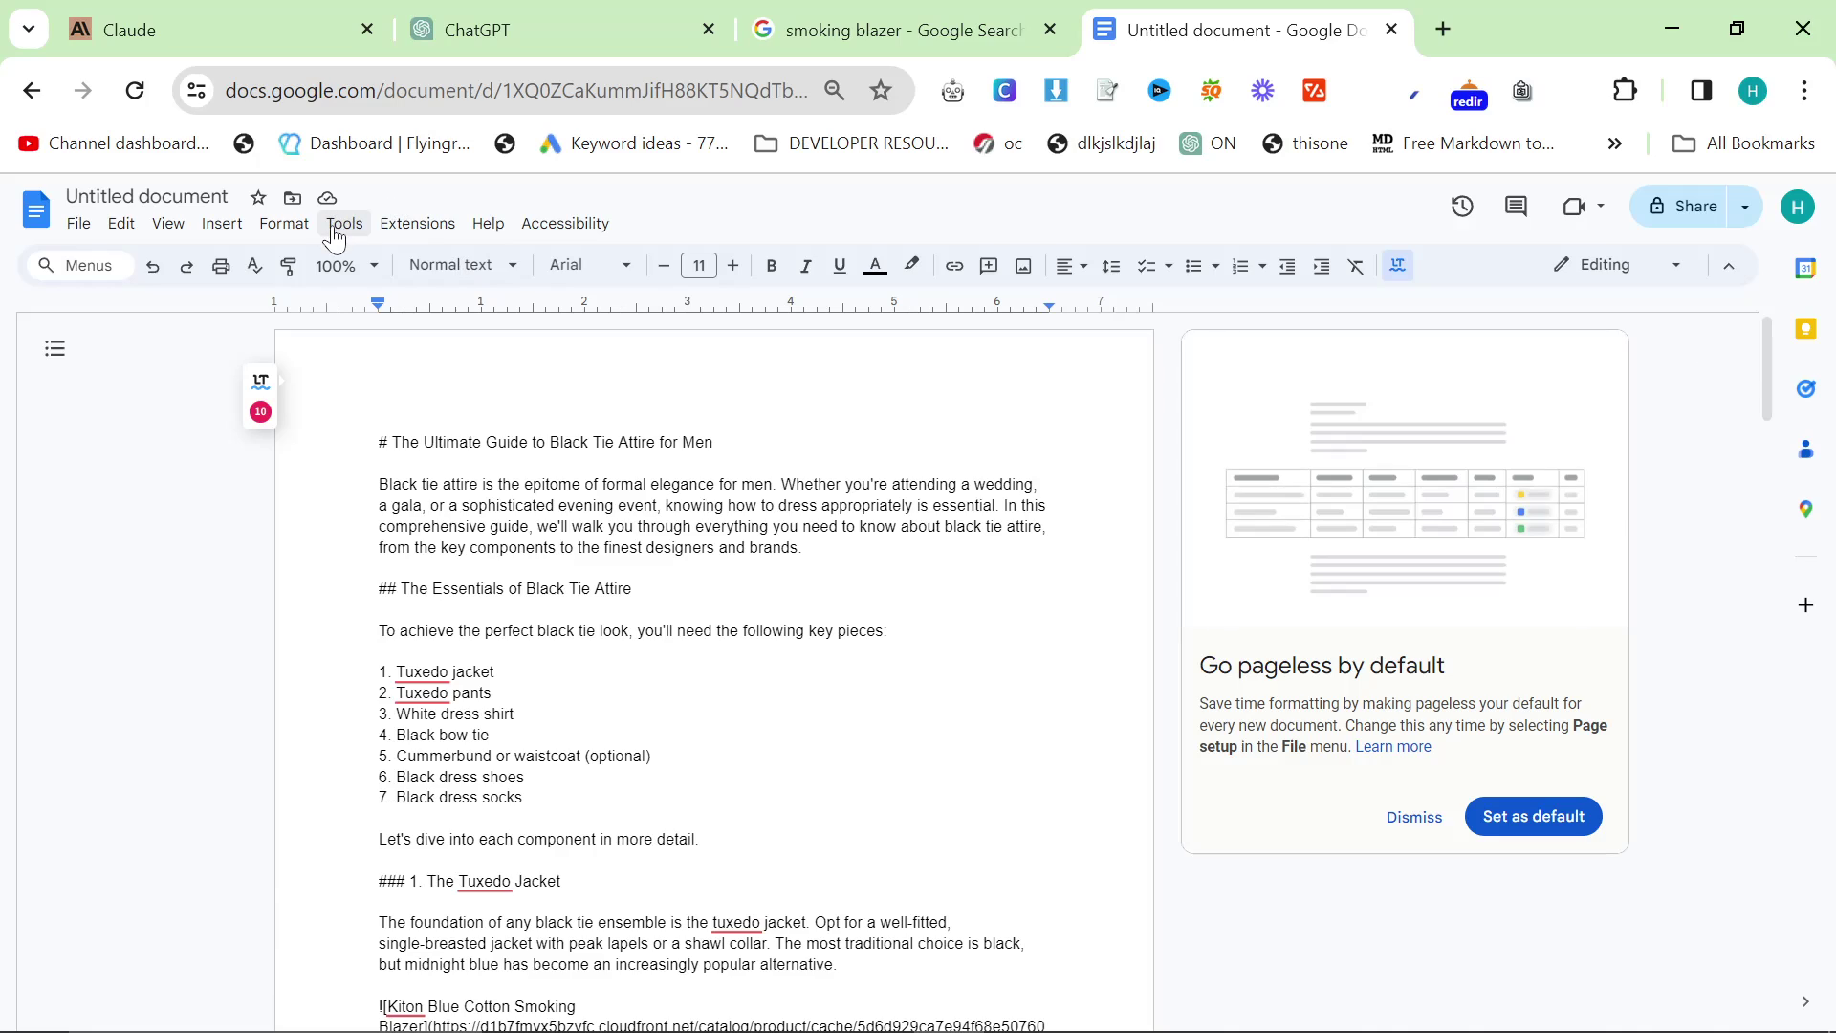
click(342, 224)
click(435, 298)
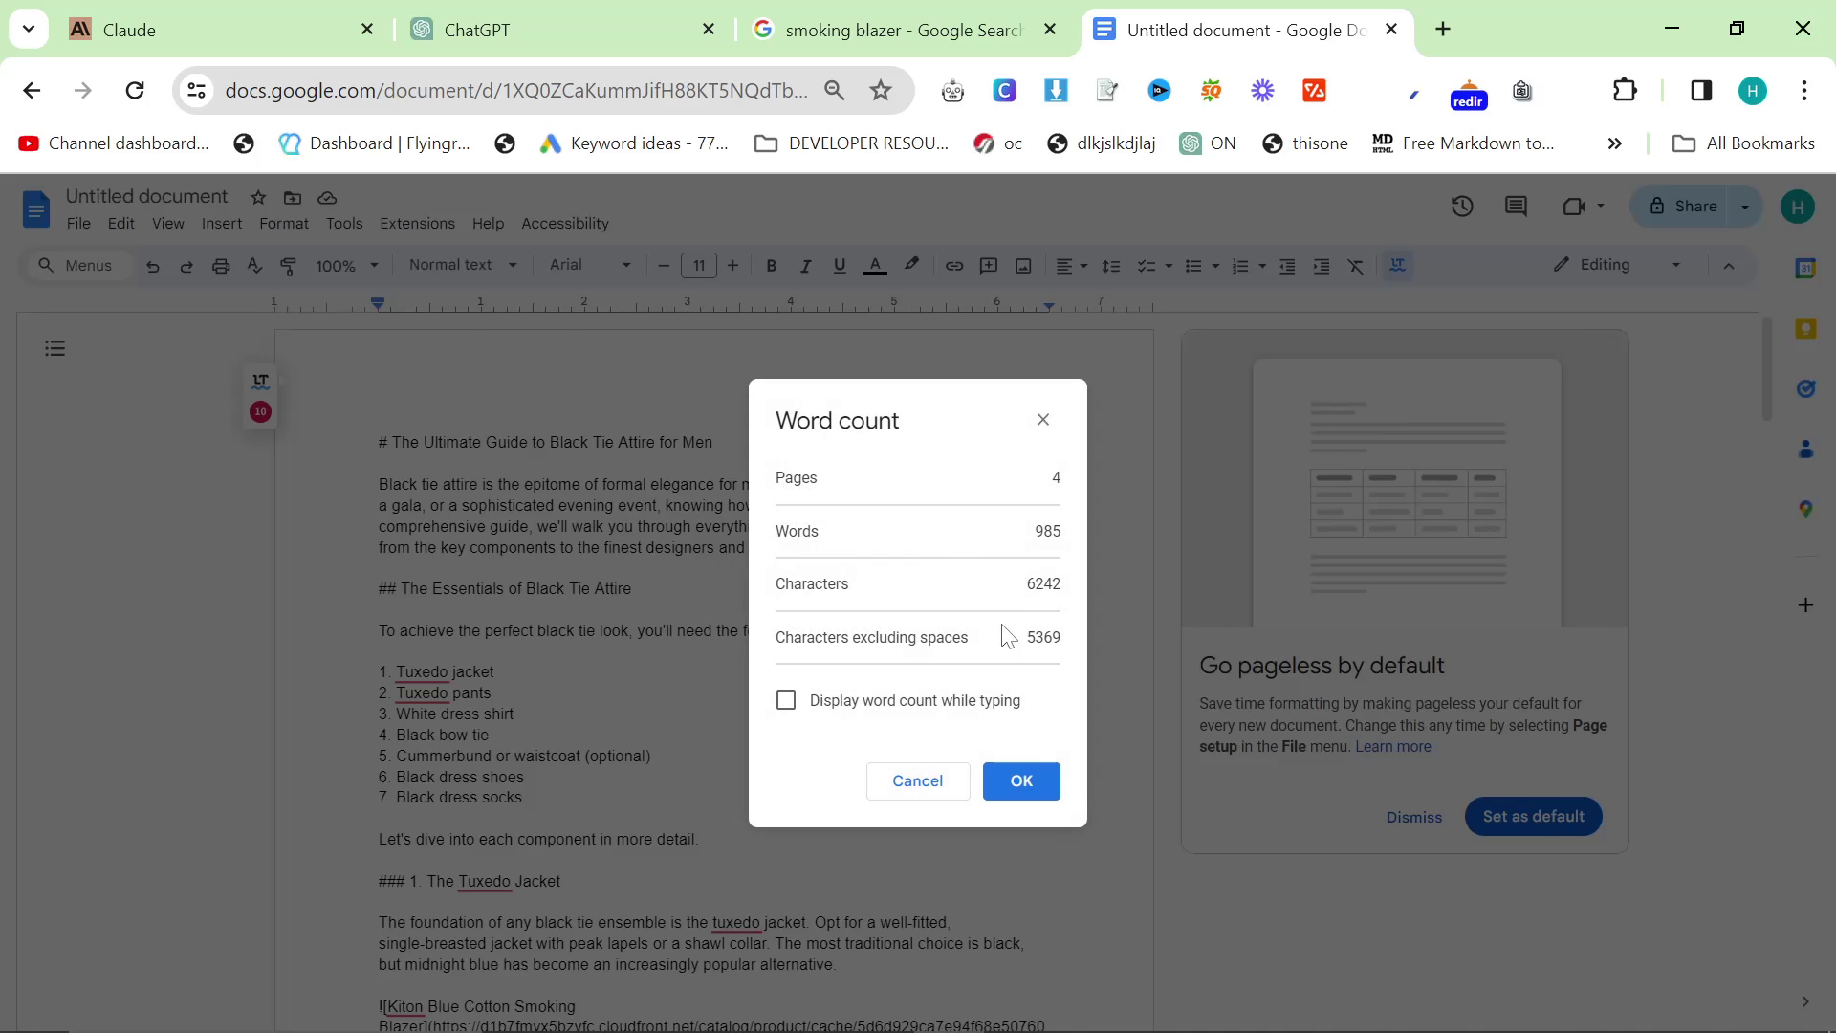
click(1019, 793)
scroll(712, 669, down, 5)
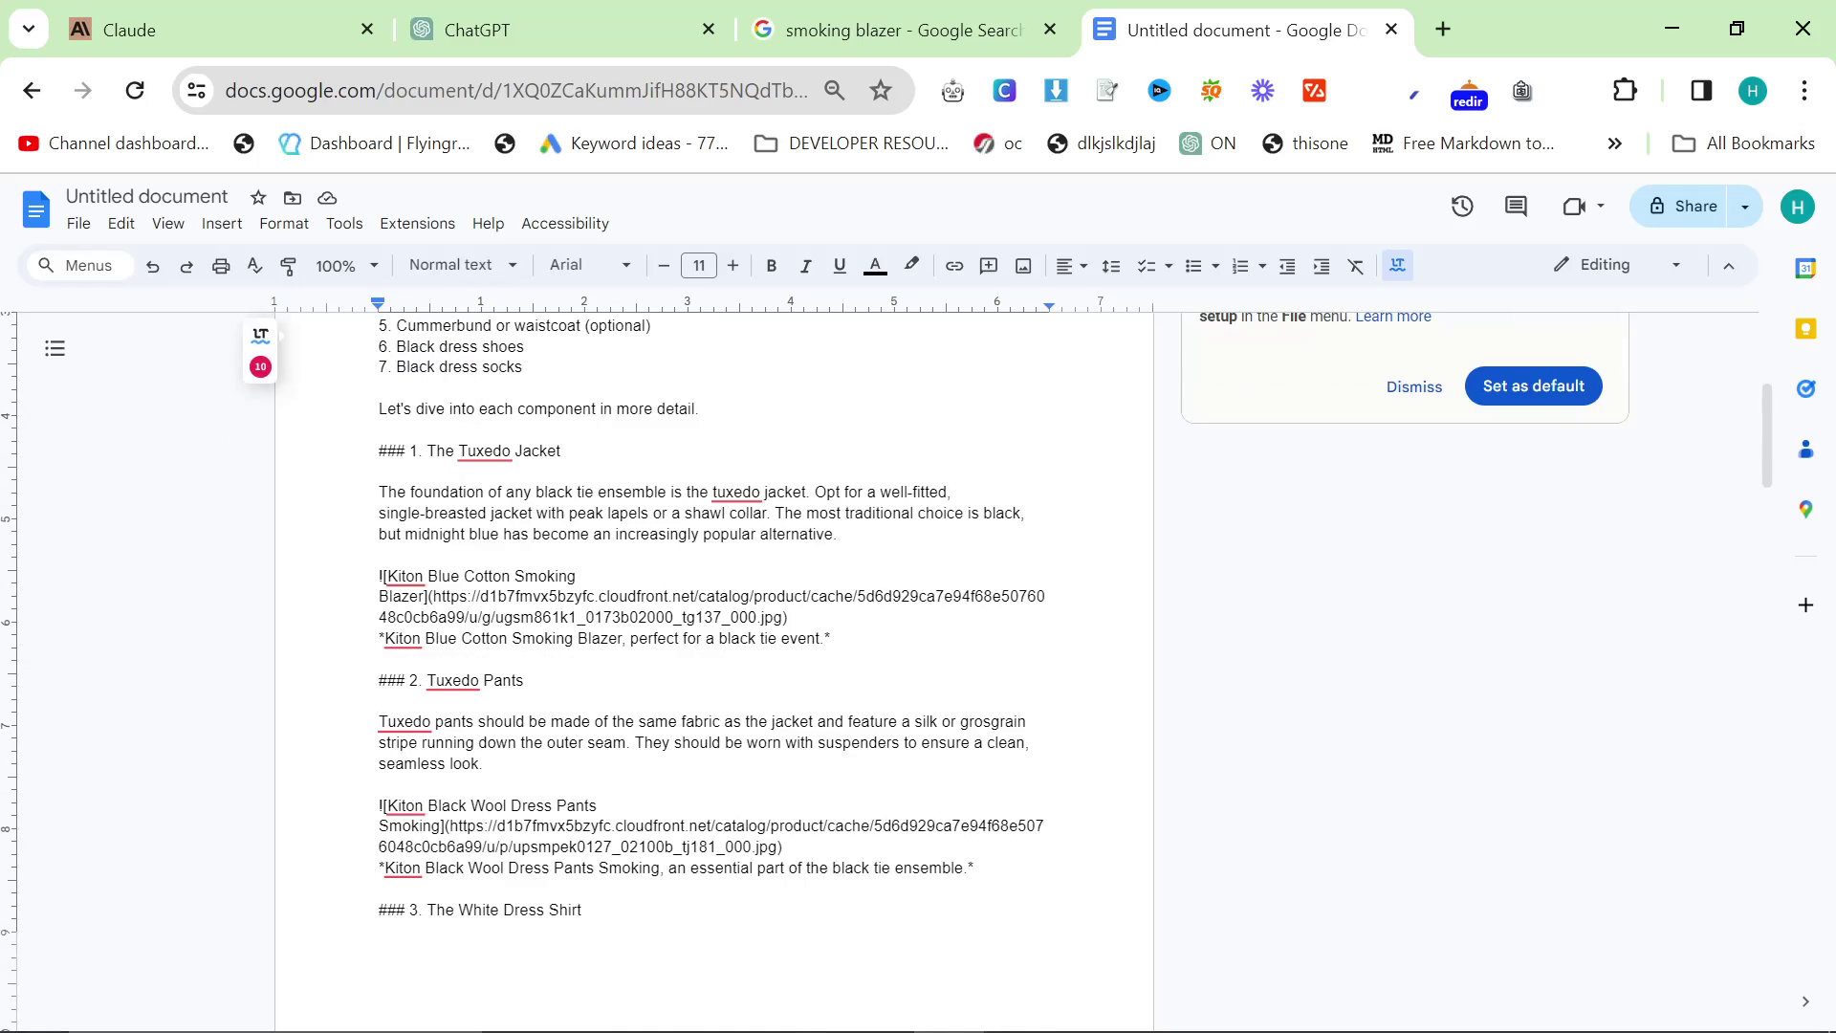
scroll(713, 670, down, 15)
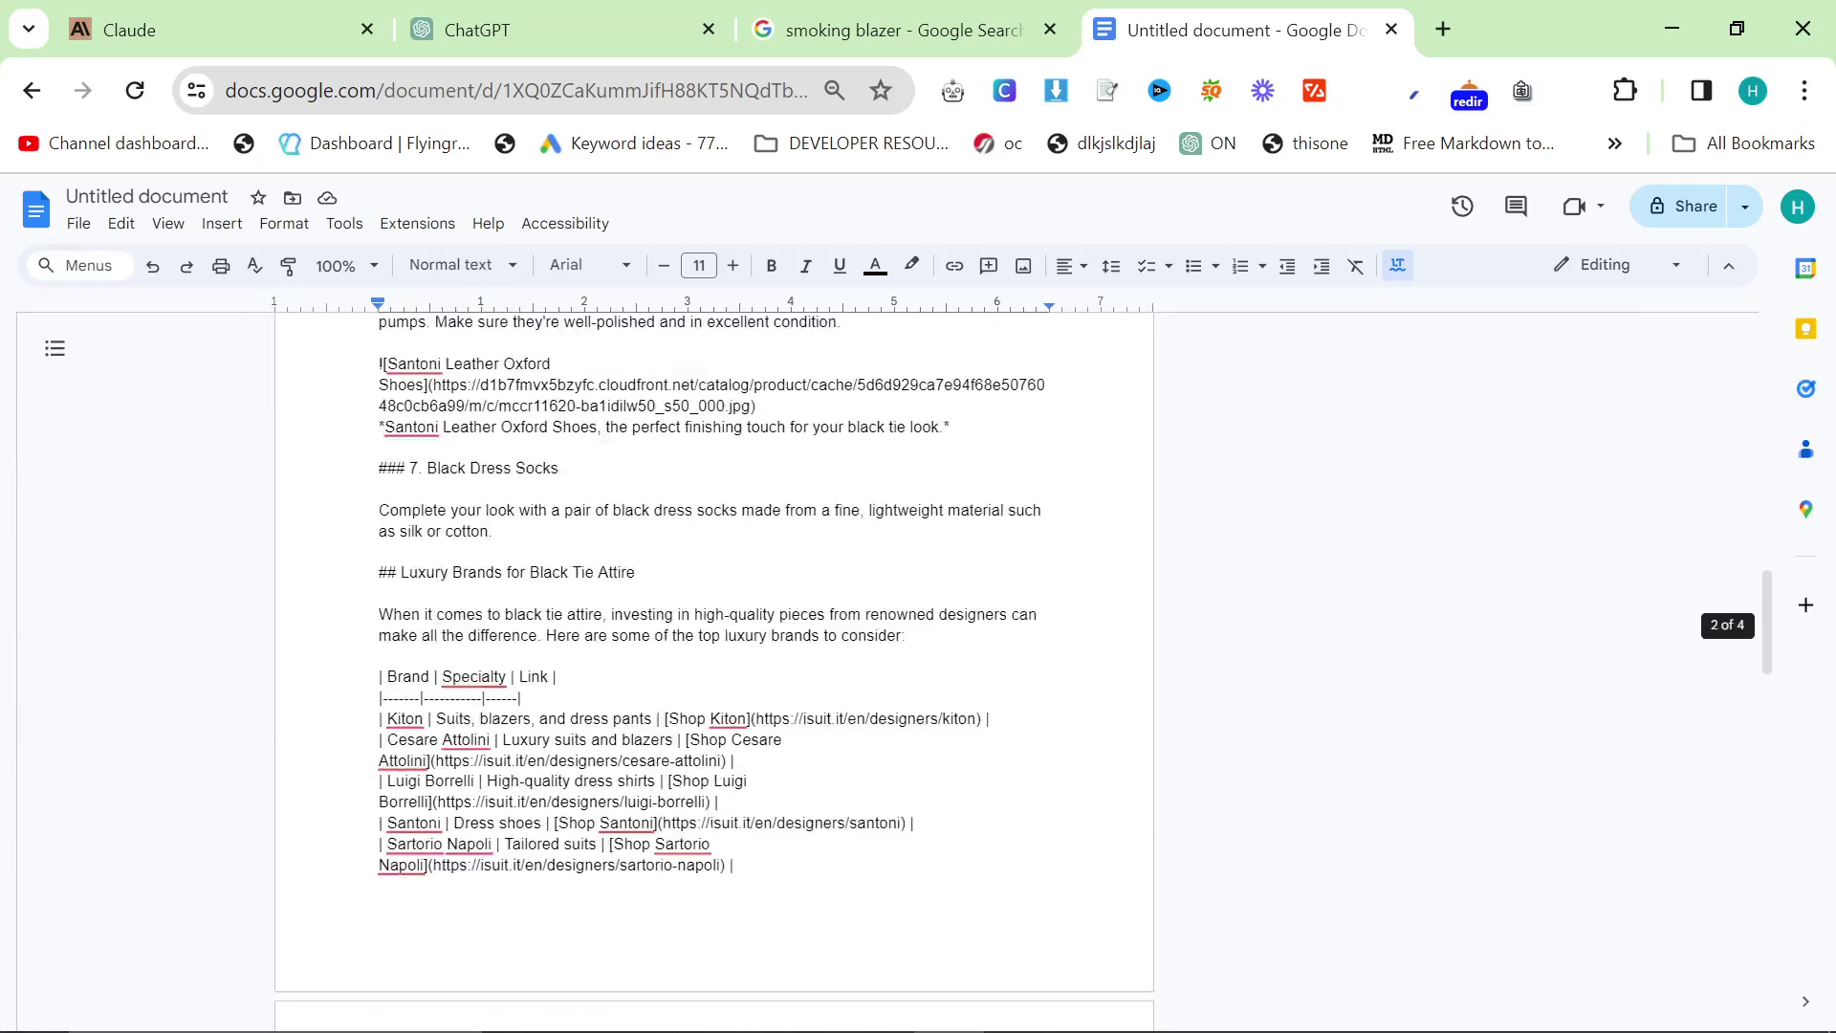
scroll(712, 670, down, 9)
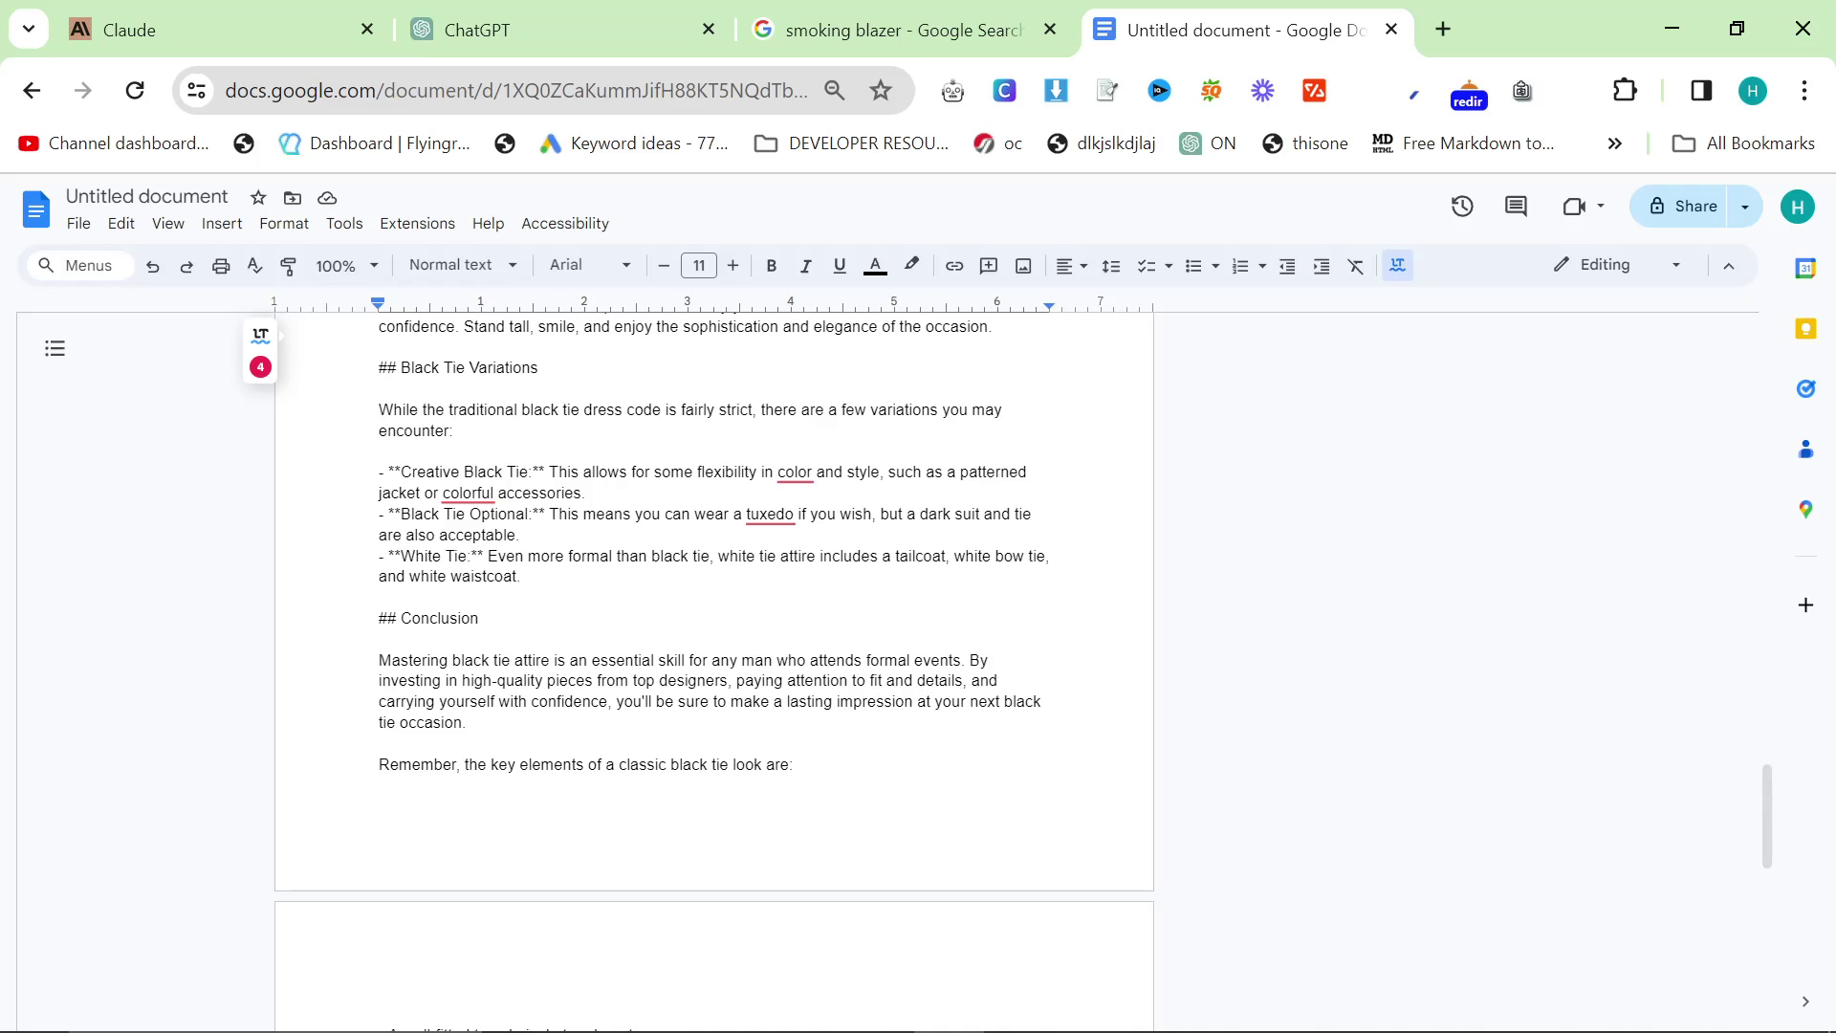
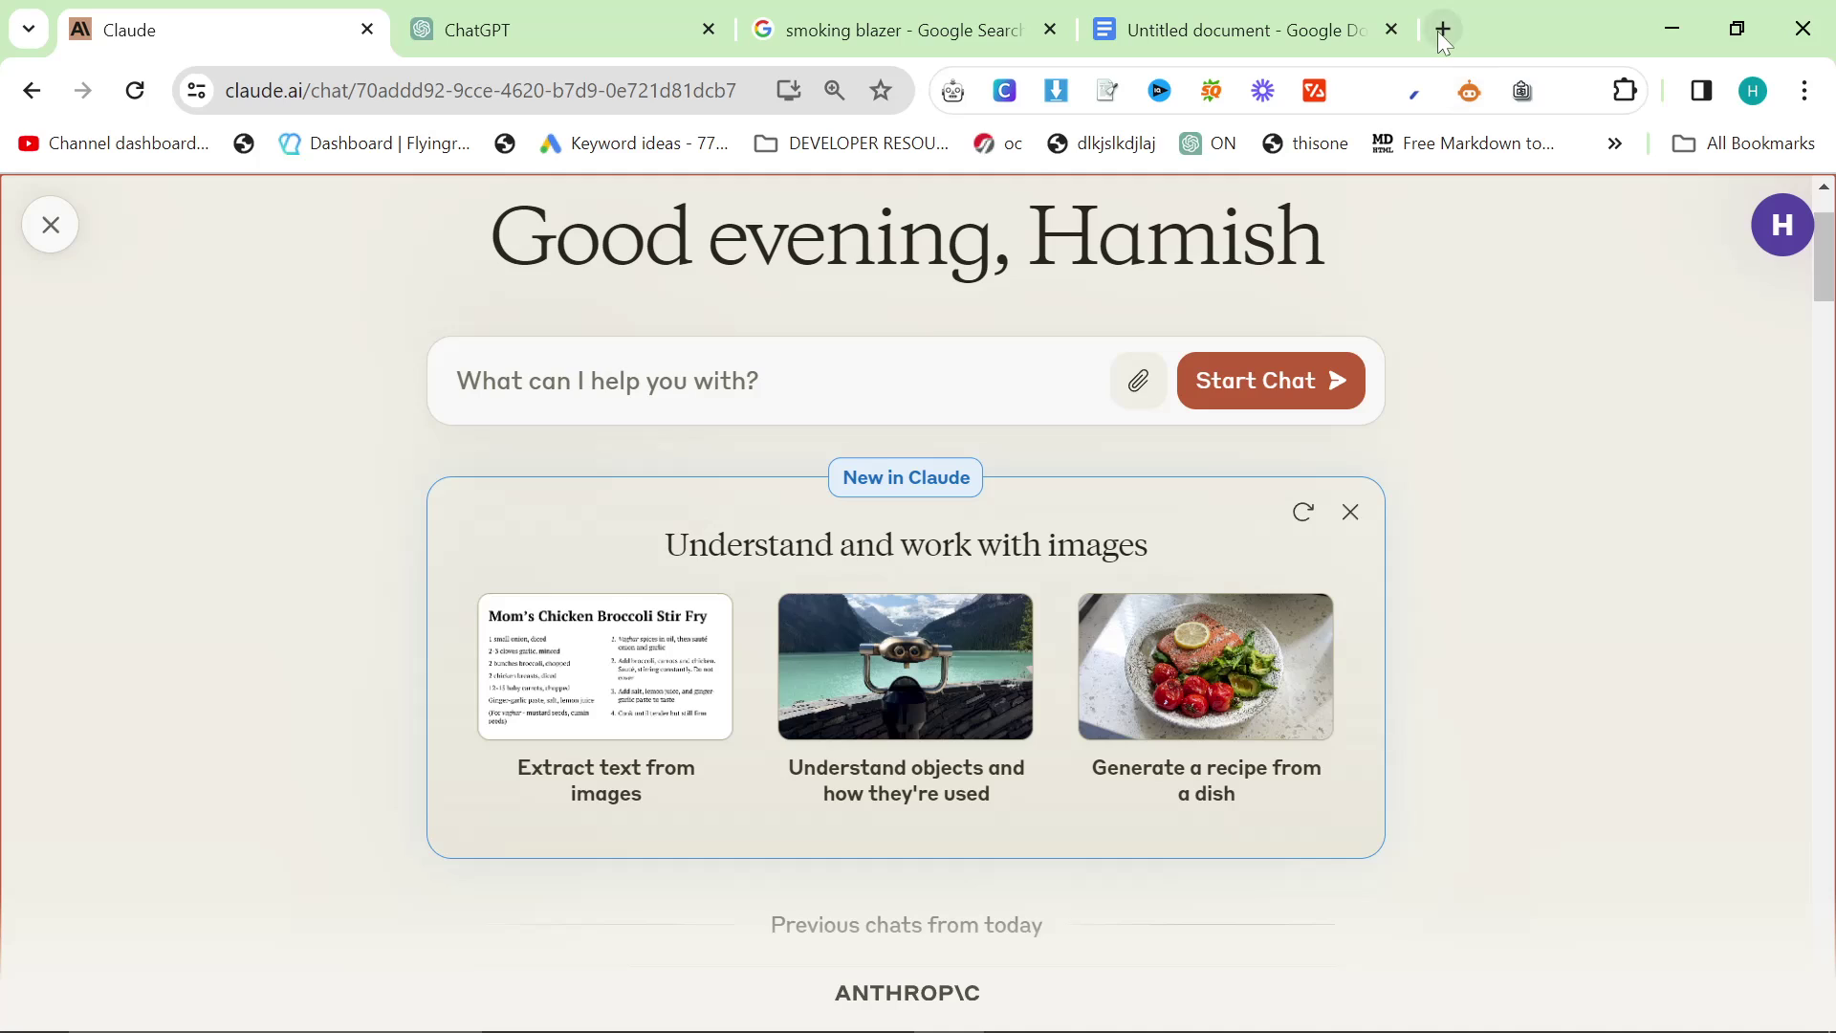
Step: Open the isuit.it website in a new browser tab
click(1438, 31)
text(s)
key(BackSpace)
key(BackSpace)
text(isui)
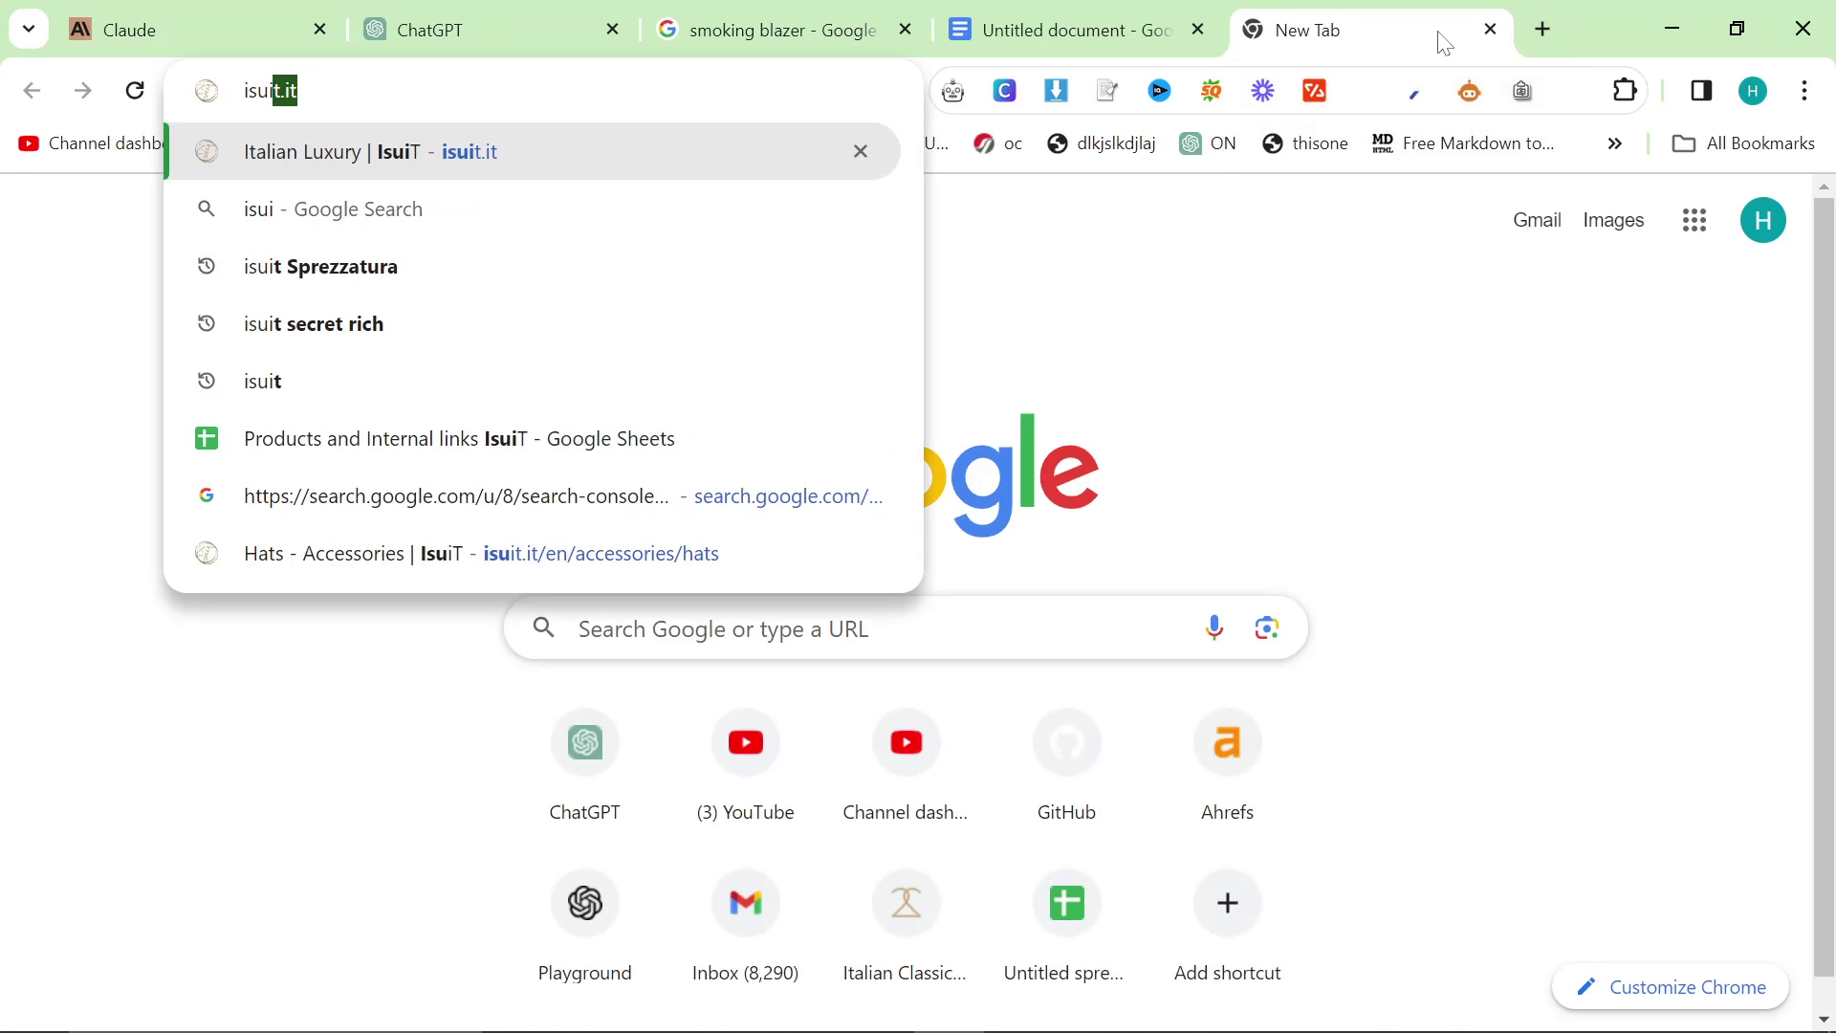
key(Return)
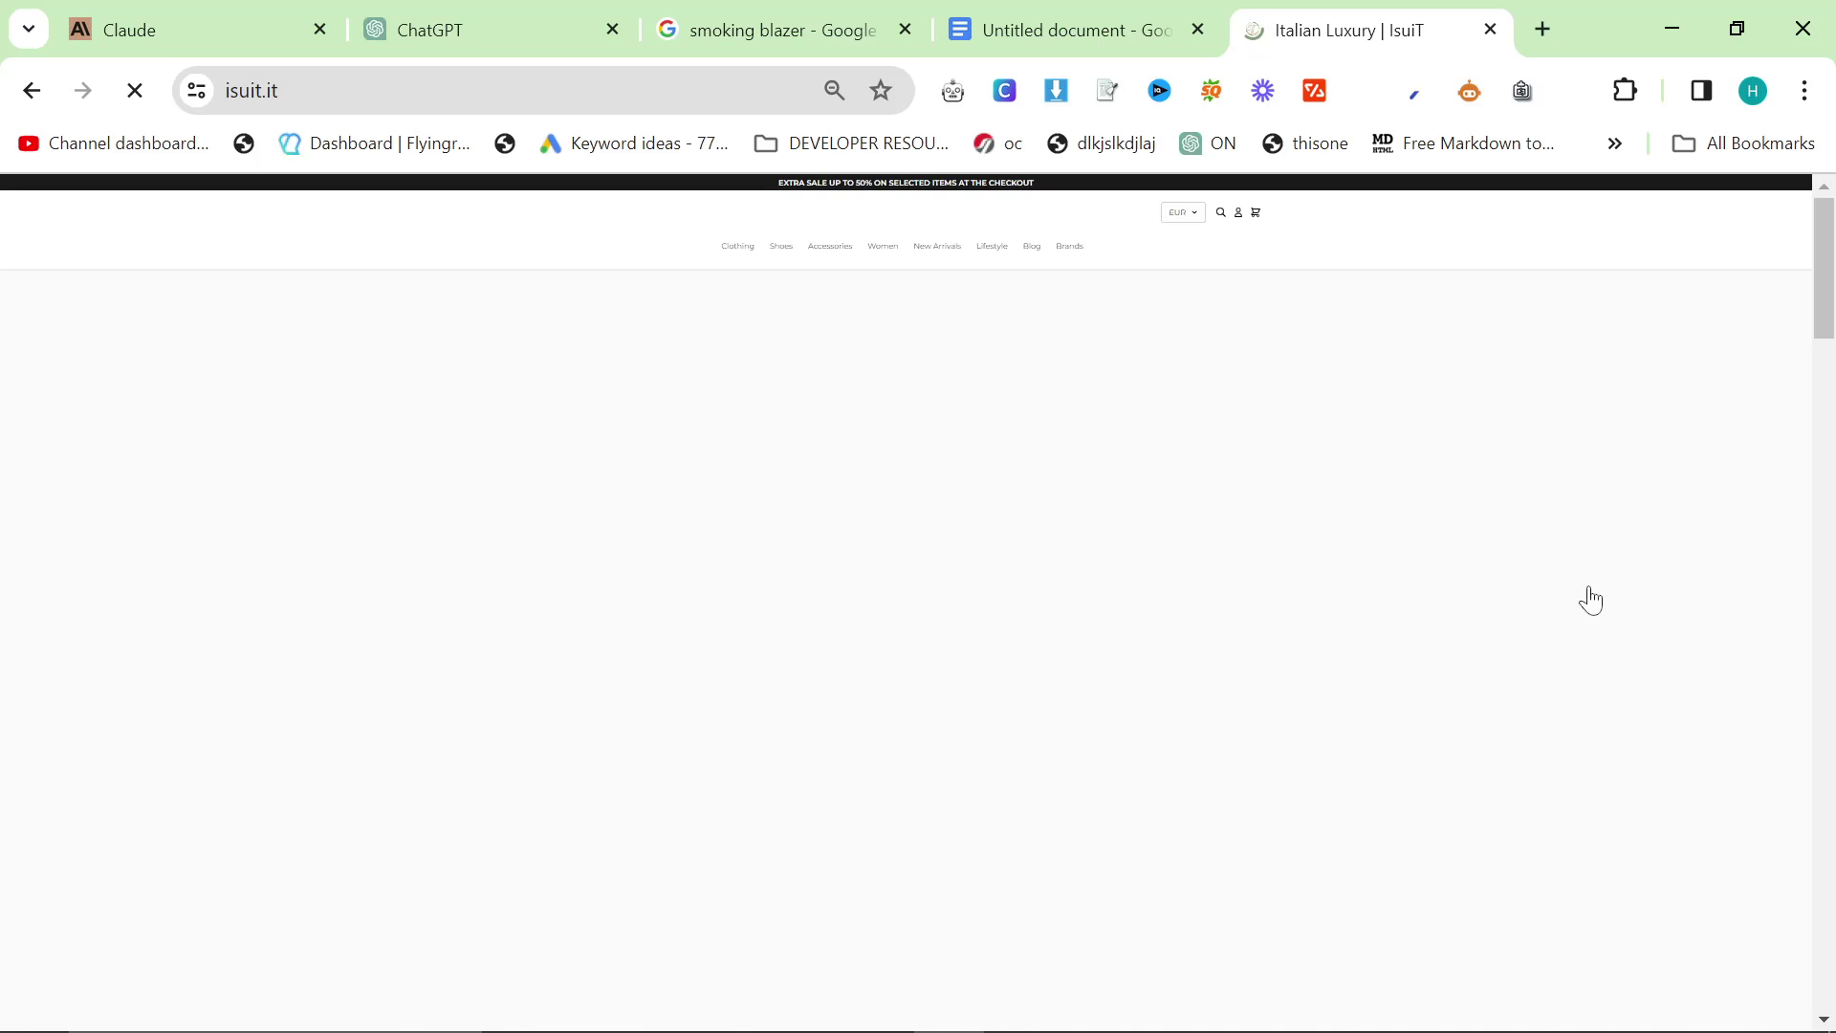
Step: Capture the IsuiT homepage's Main Products area as a screenshot, save it to the Desktop as PNG "isuit website", and return to Claude
key(Print)
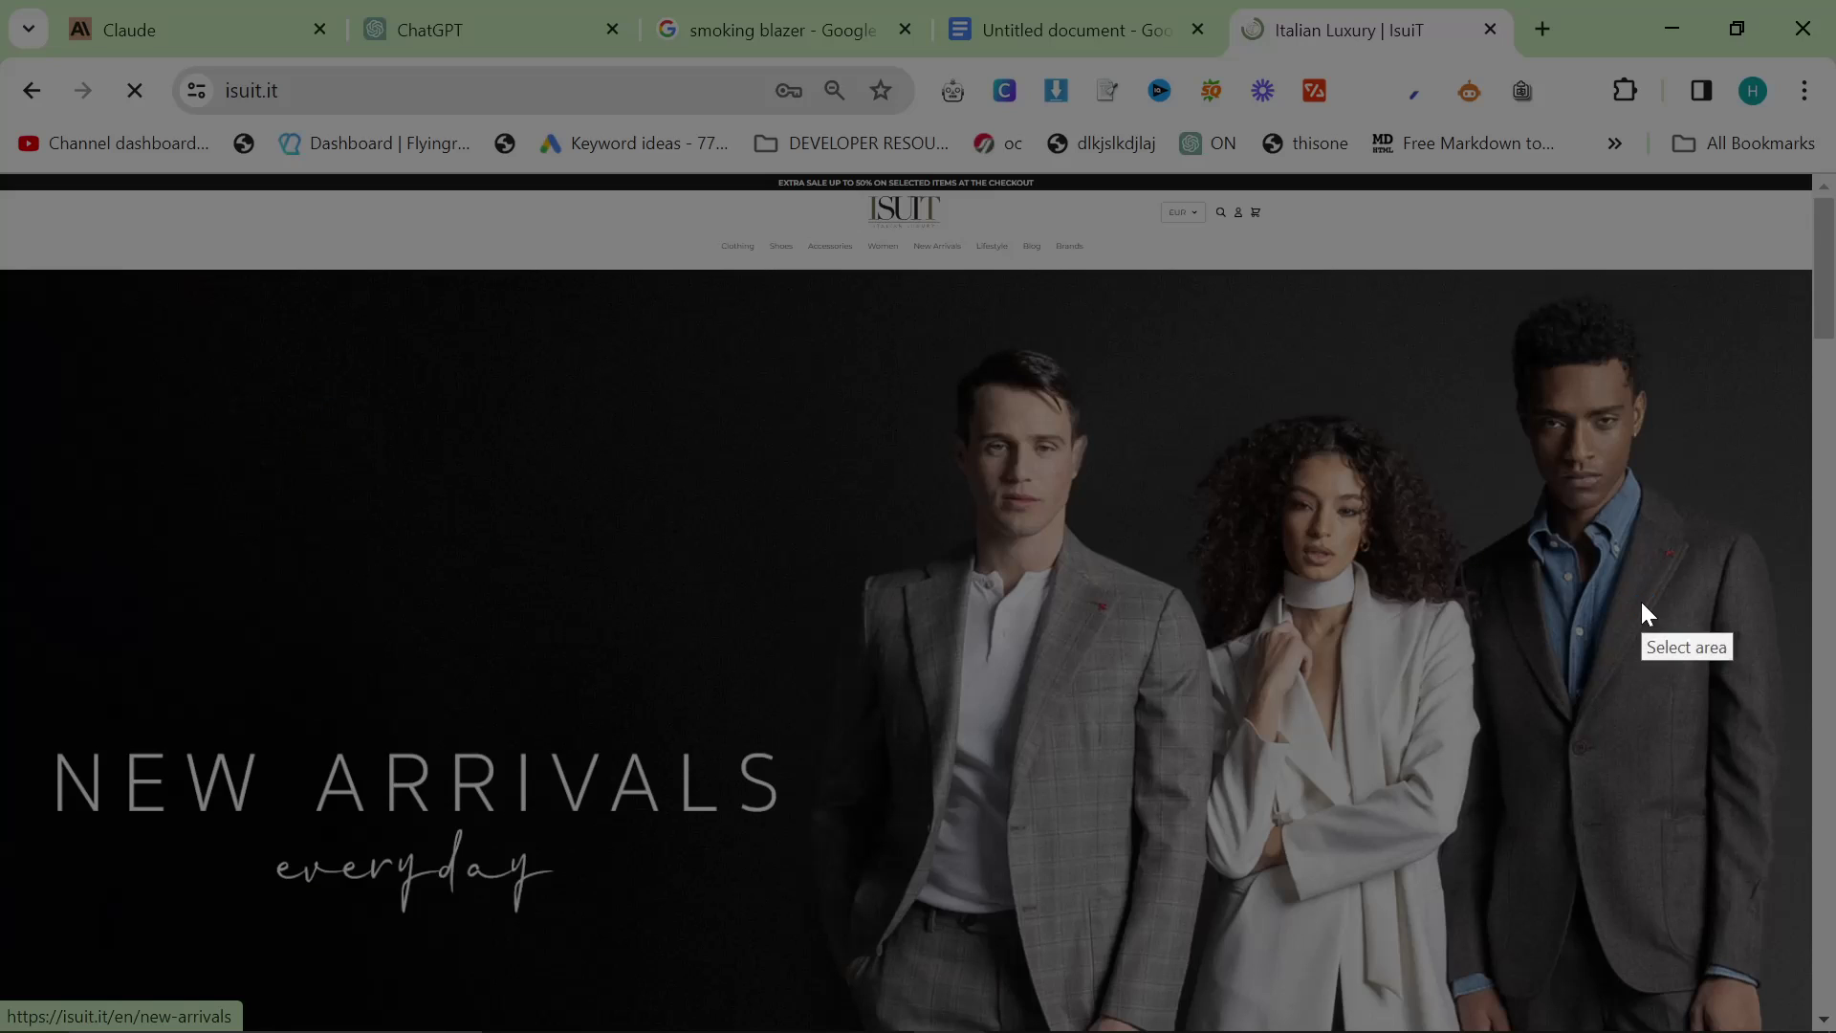
drag(3, 176, 1791, 951)
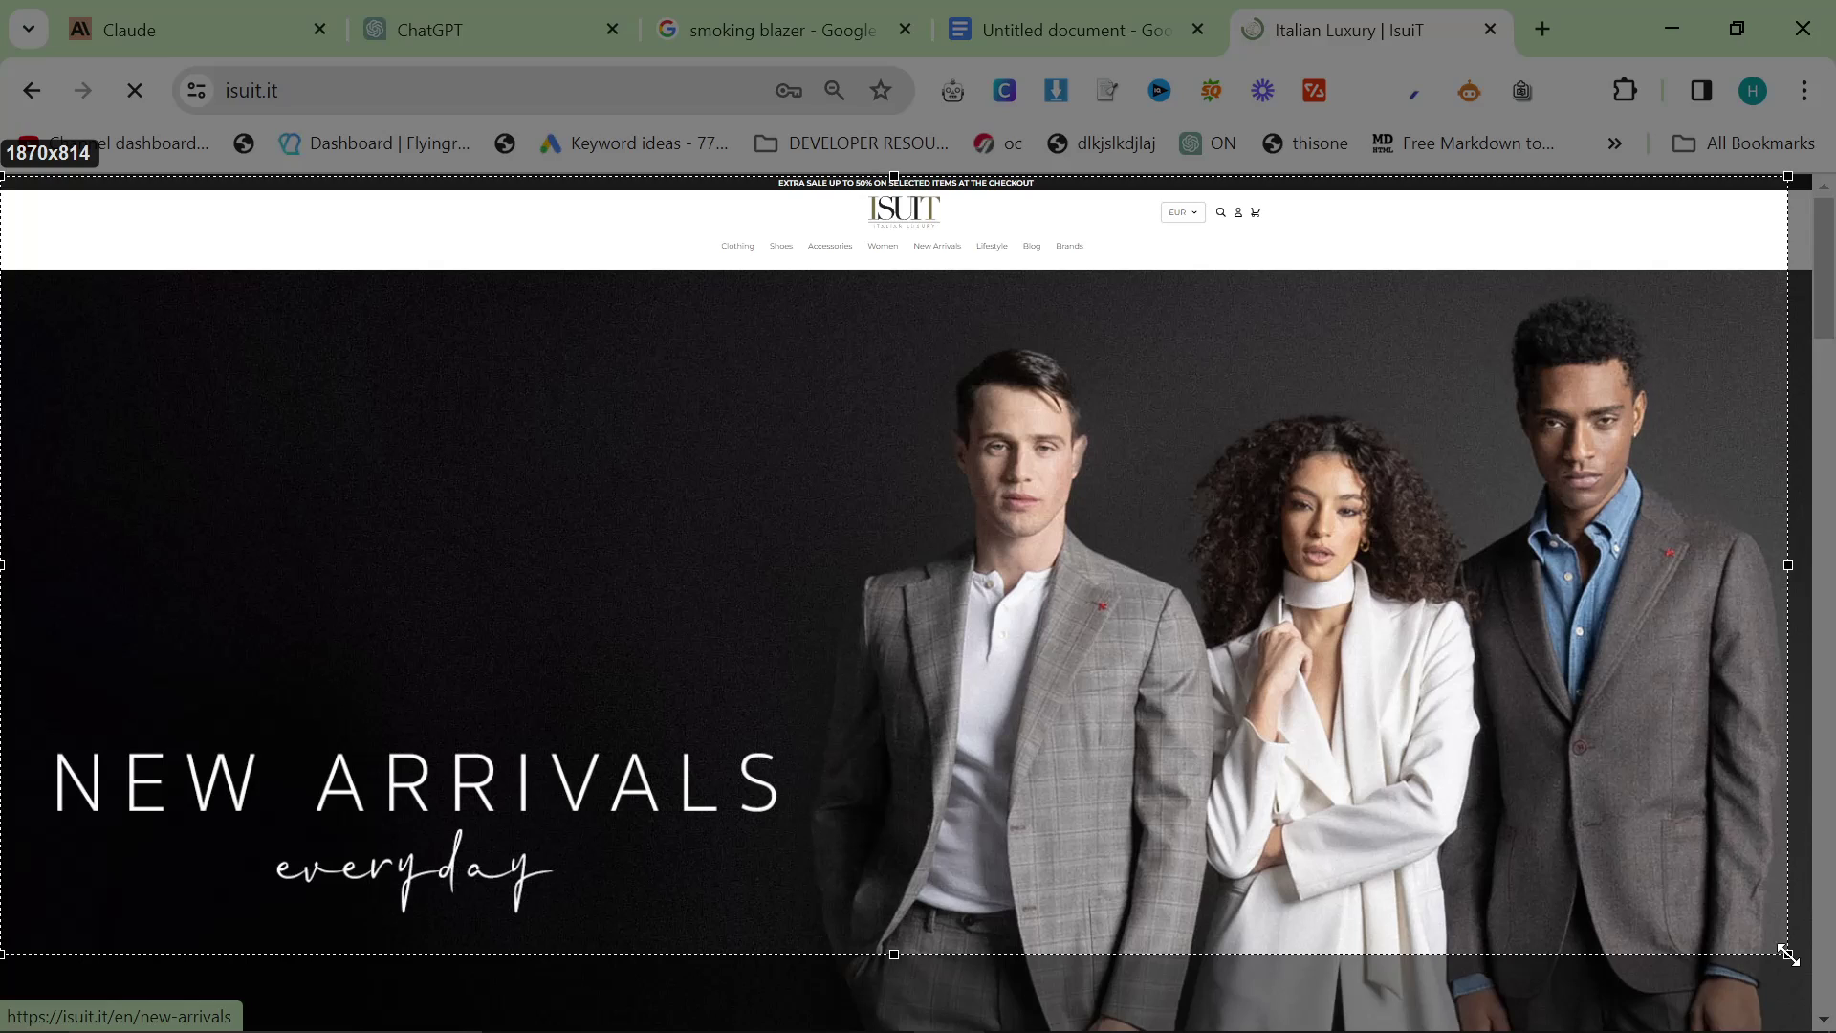
scroll(1285, 823, down, 15)
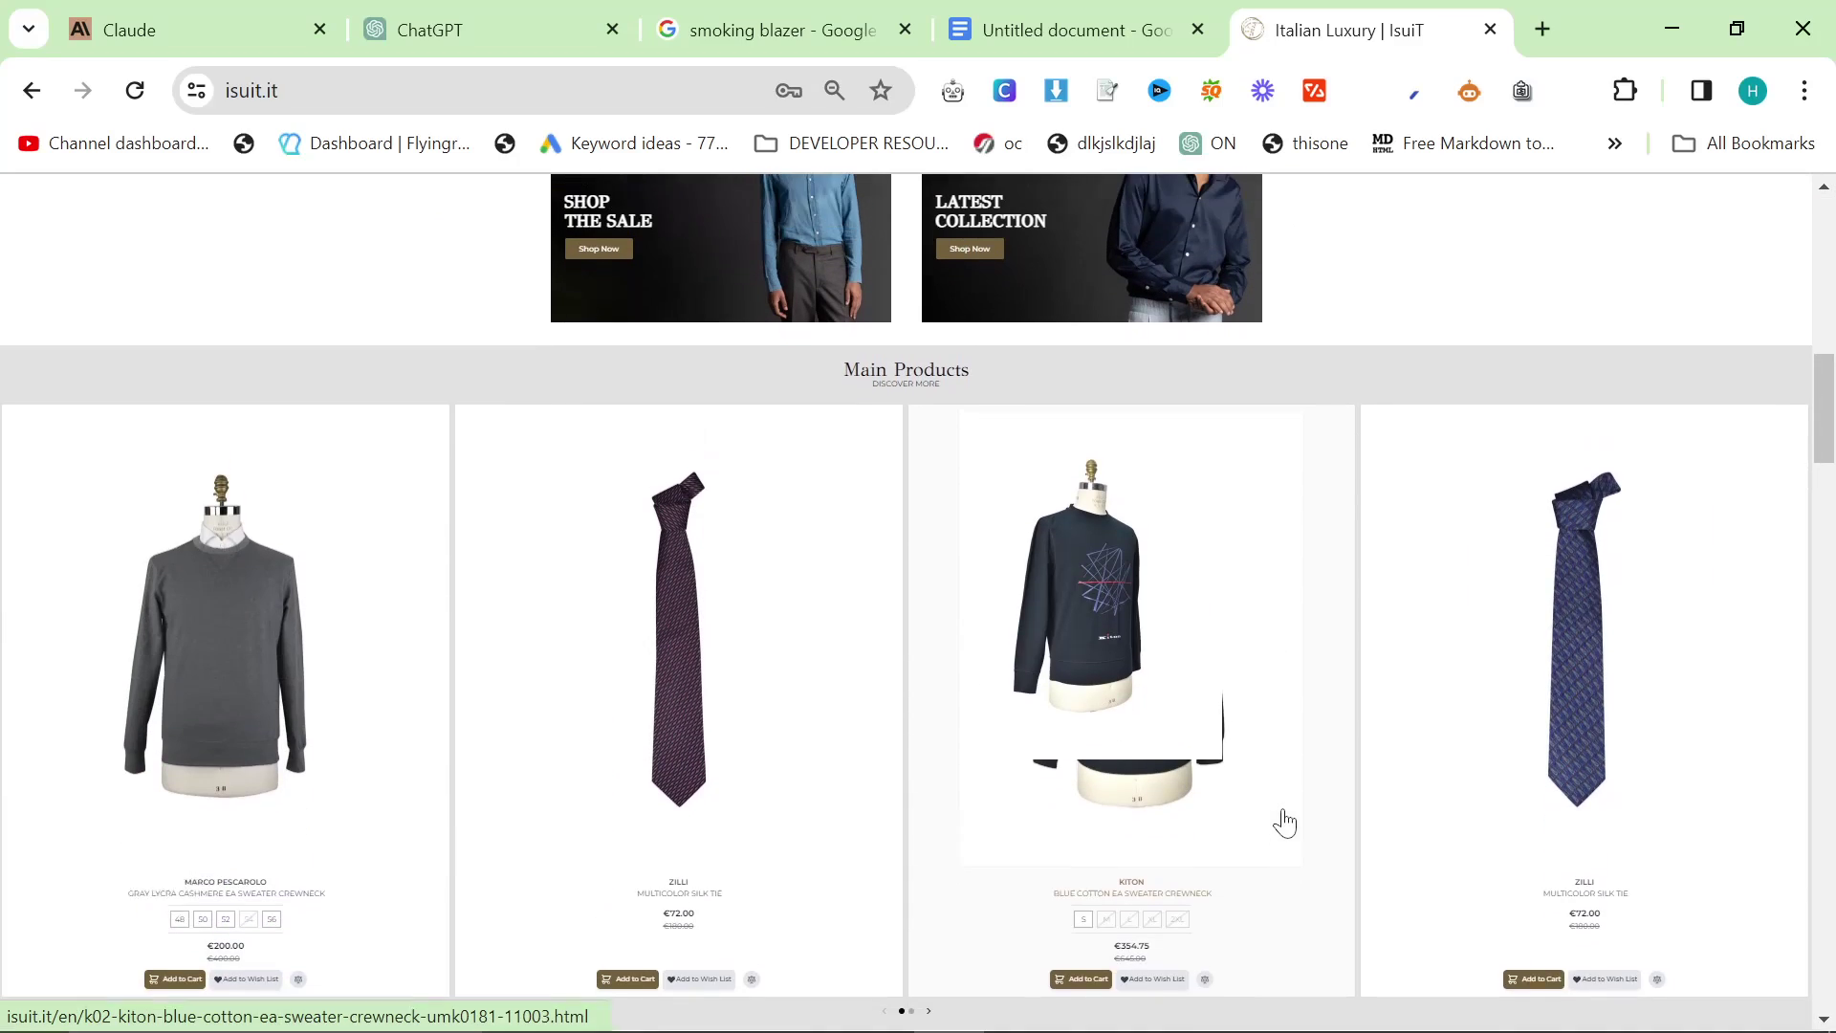
key(Print)
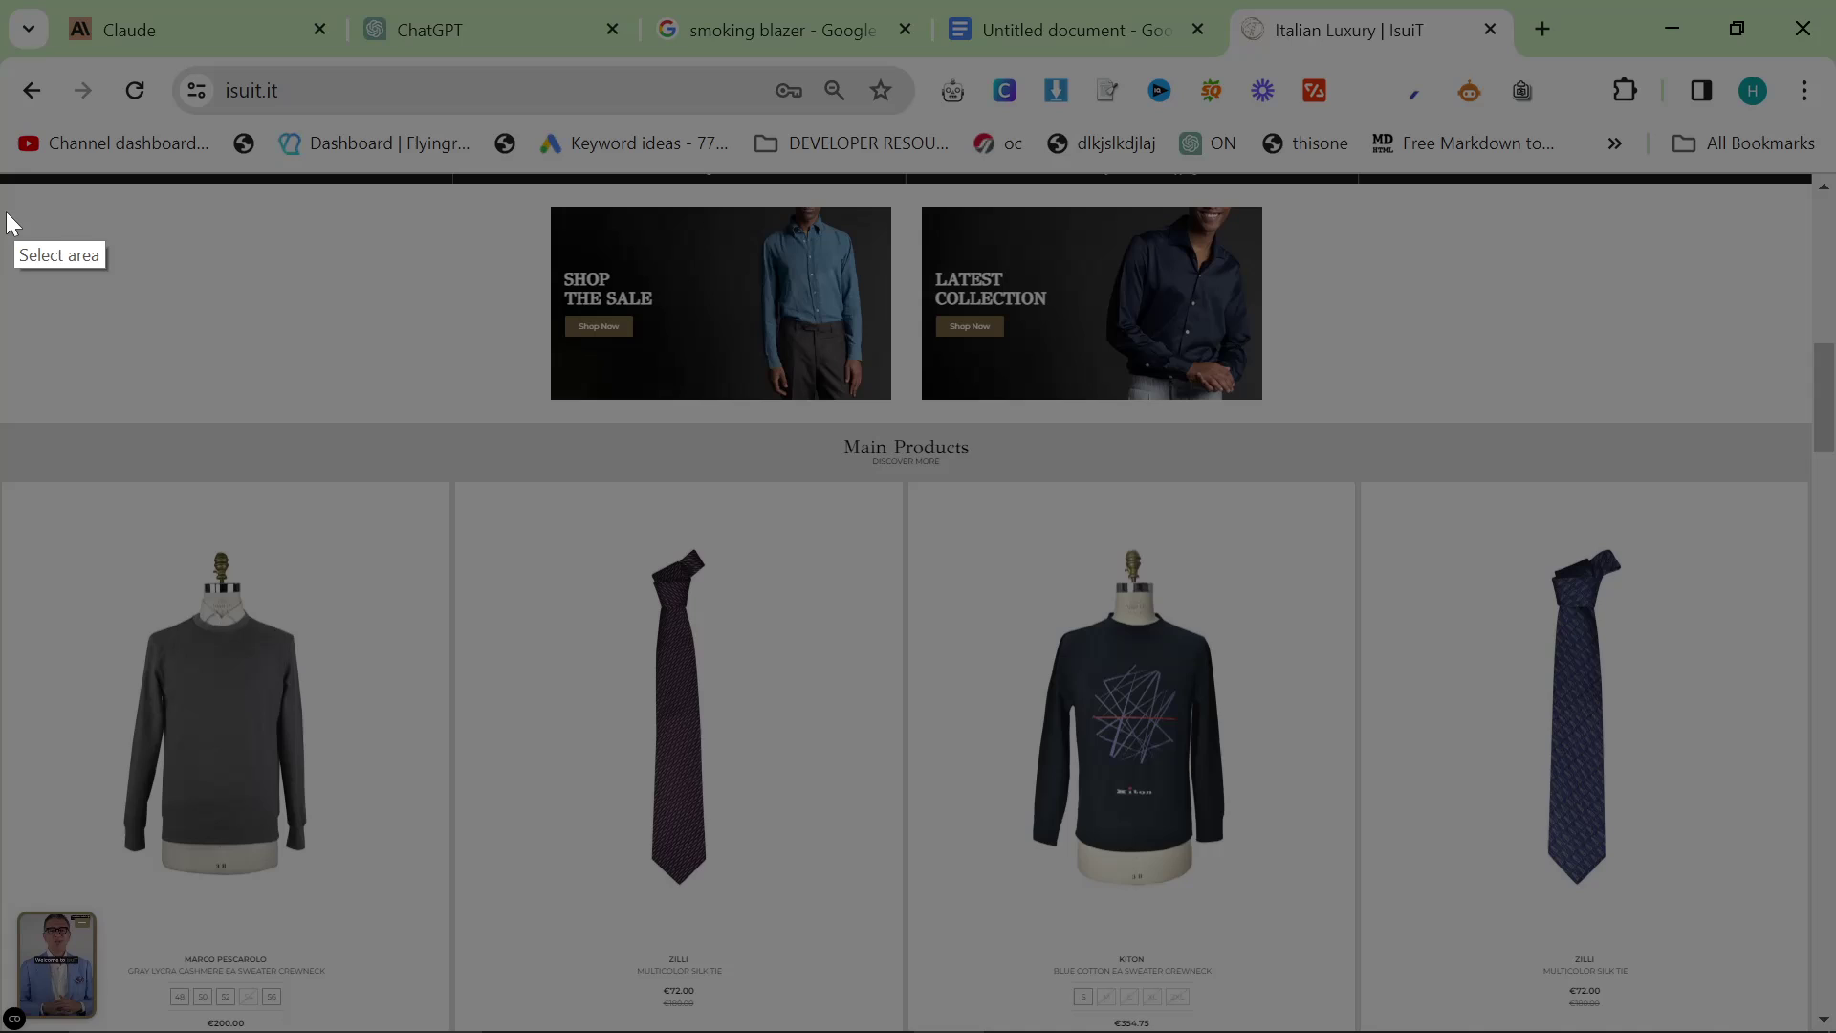
mouse_move(1, 192)
mouse_down()
mouse_move(352, 410)
mouse_move(1835, 1031)
mouse_move(1803, 1025)
mouse_up()
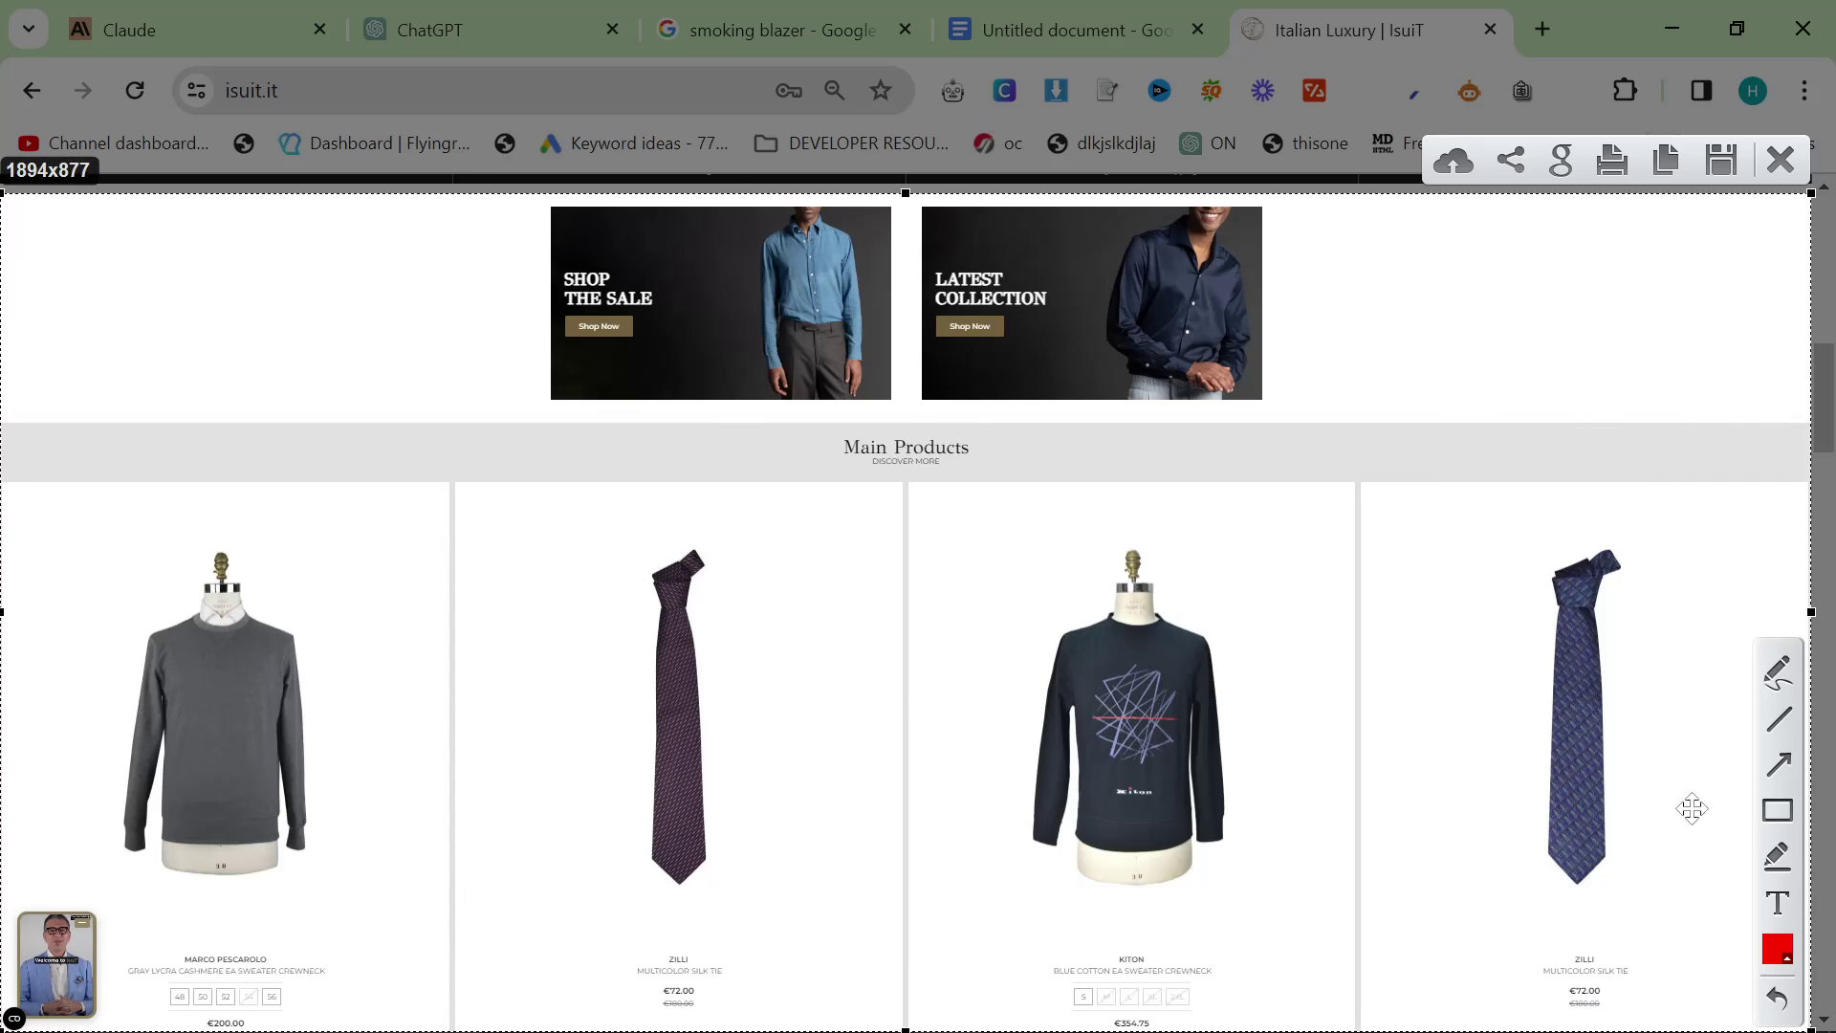
click(1718, 163)
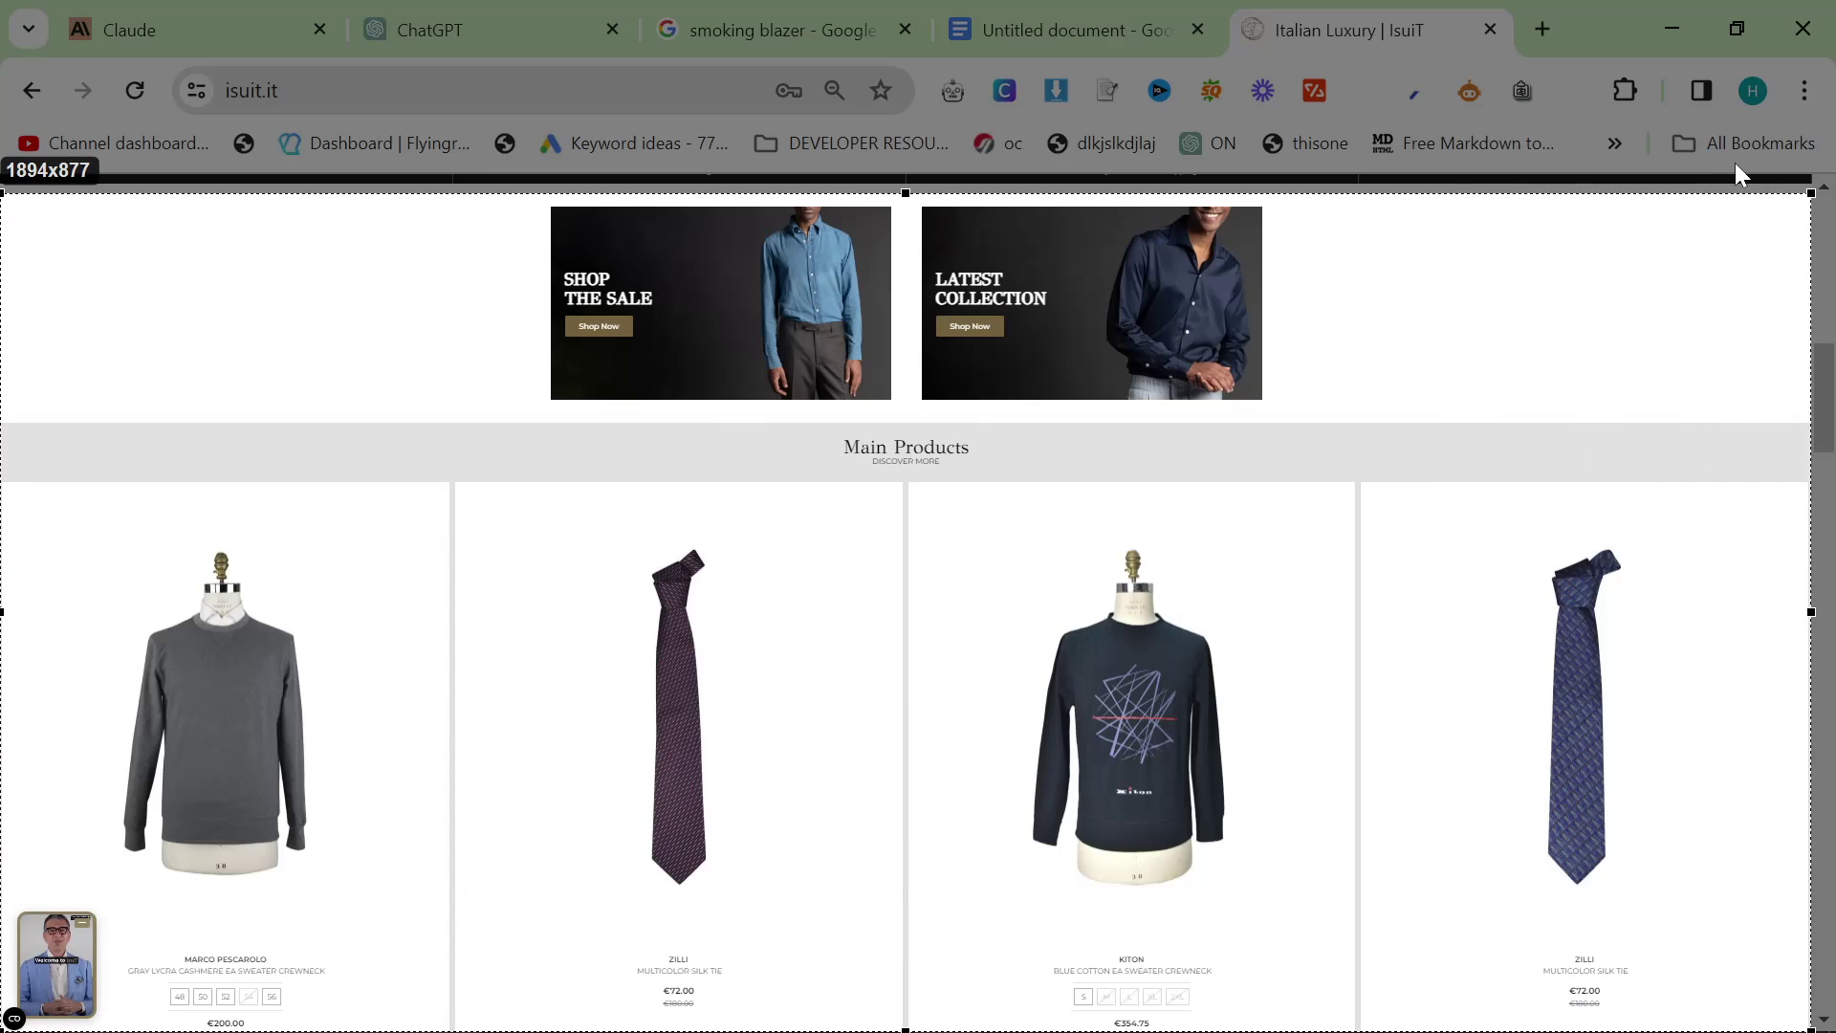
text(im)
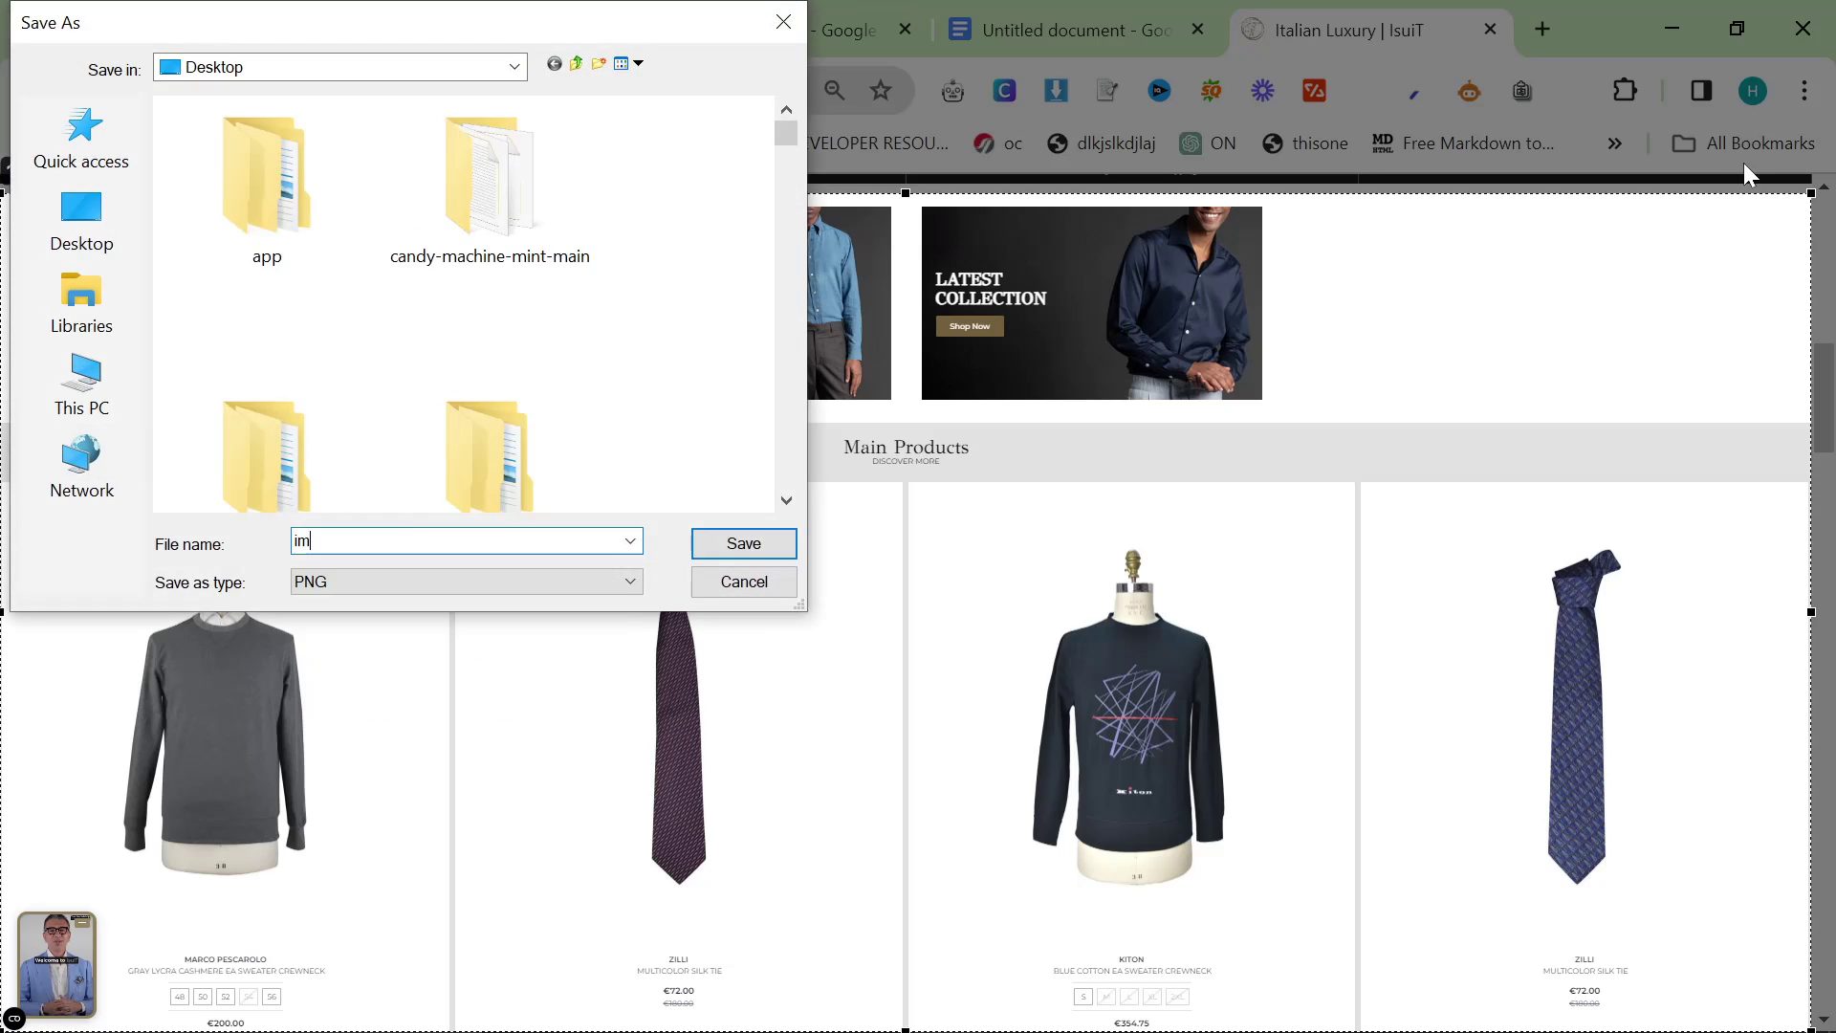
text(isuit website)
key(Return)
click(270, 18)
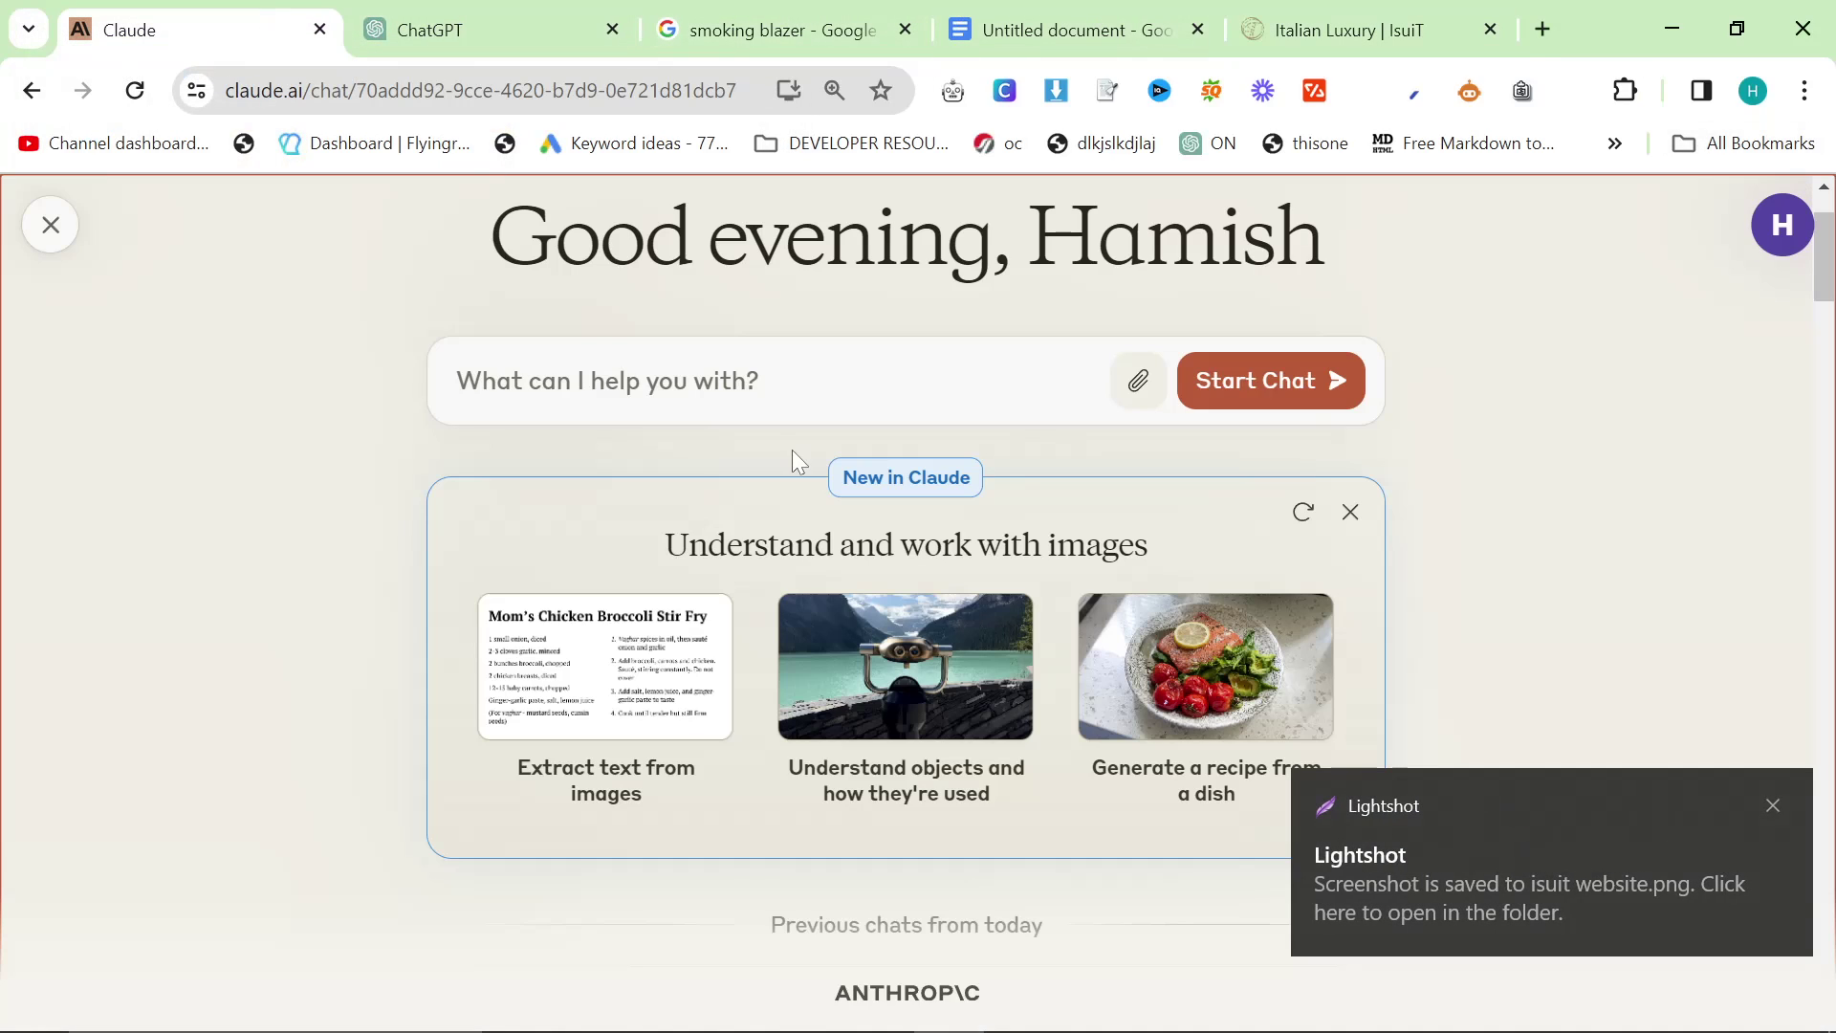
Step: Attach the "isuit website" screenshot from the Desktop to the new Claude chat
click(1125, 380)
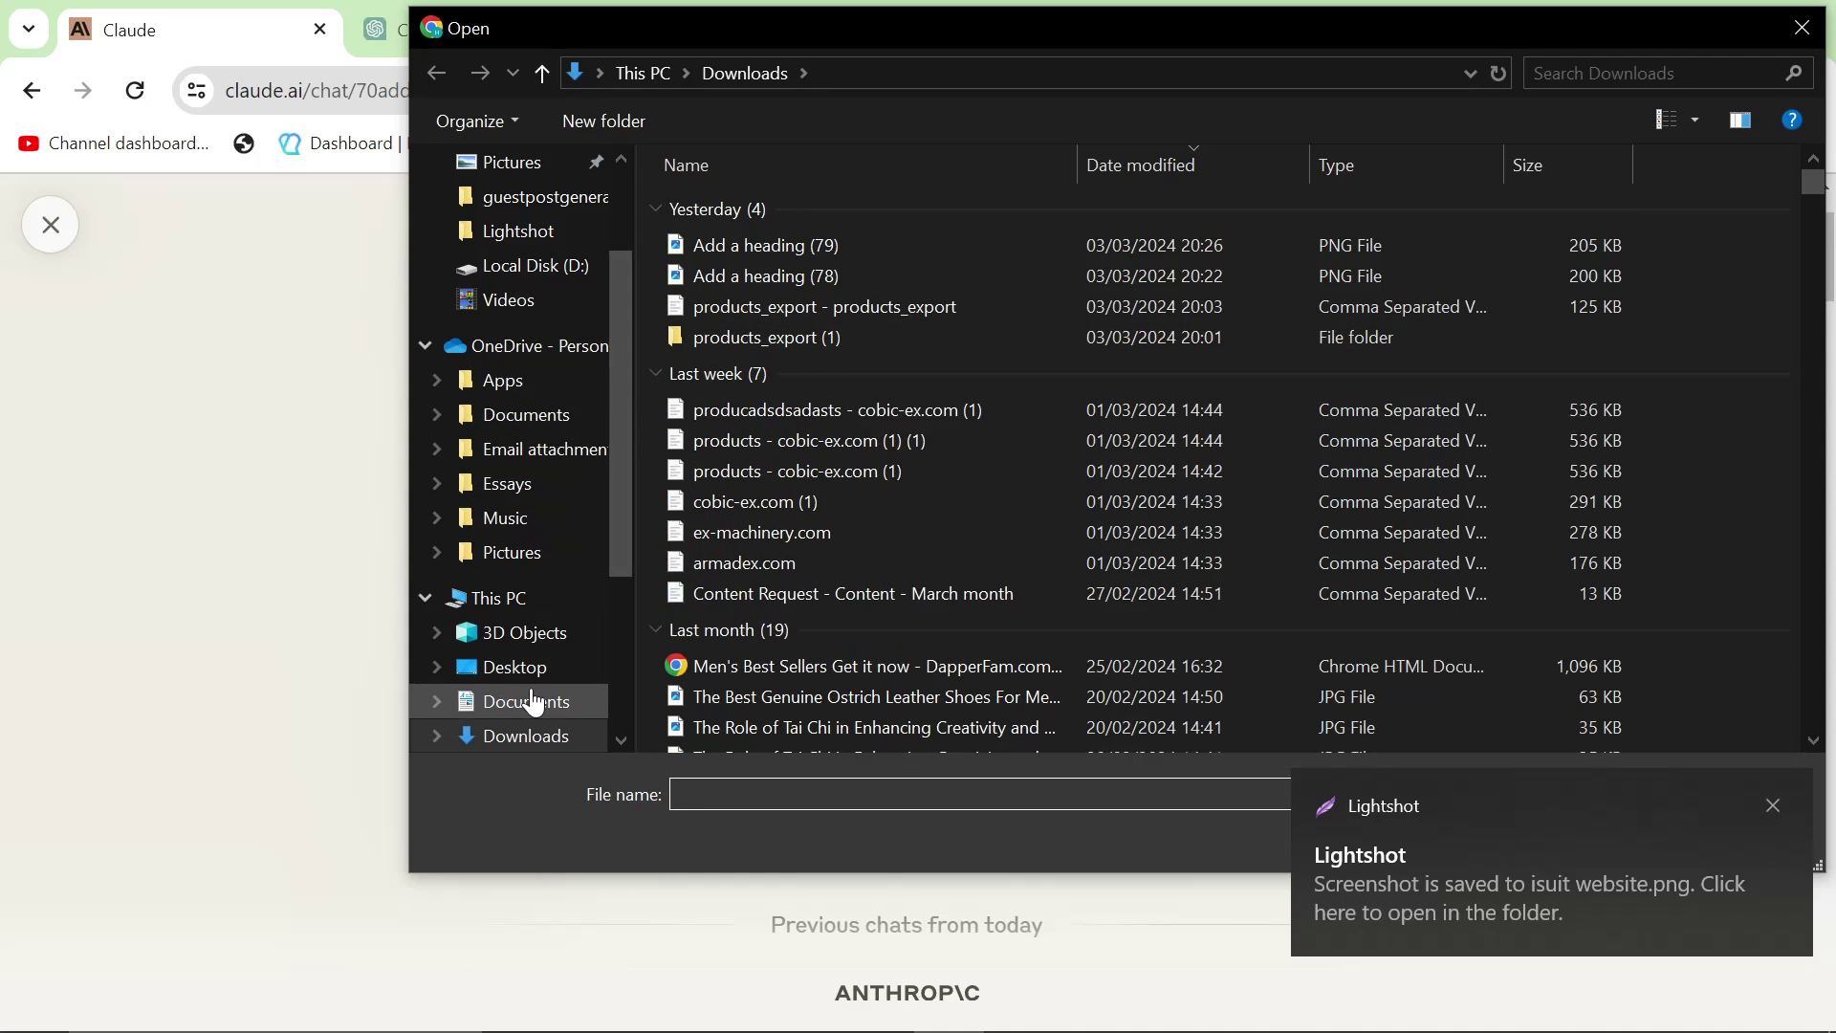
click(542, 673)
key(i)
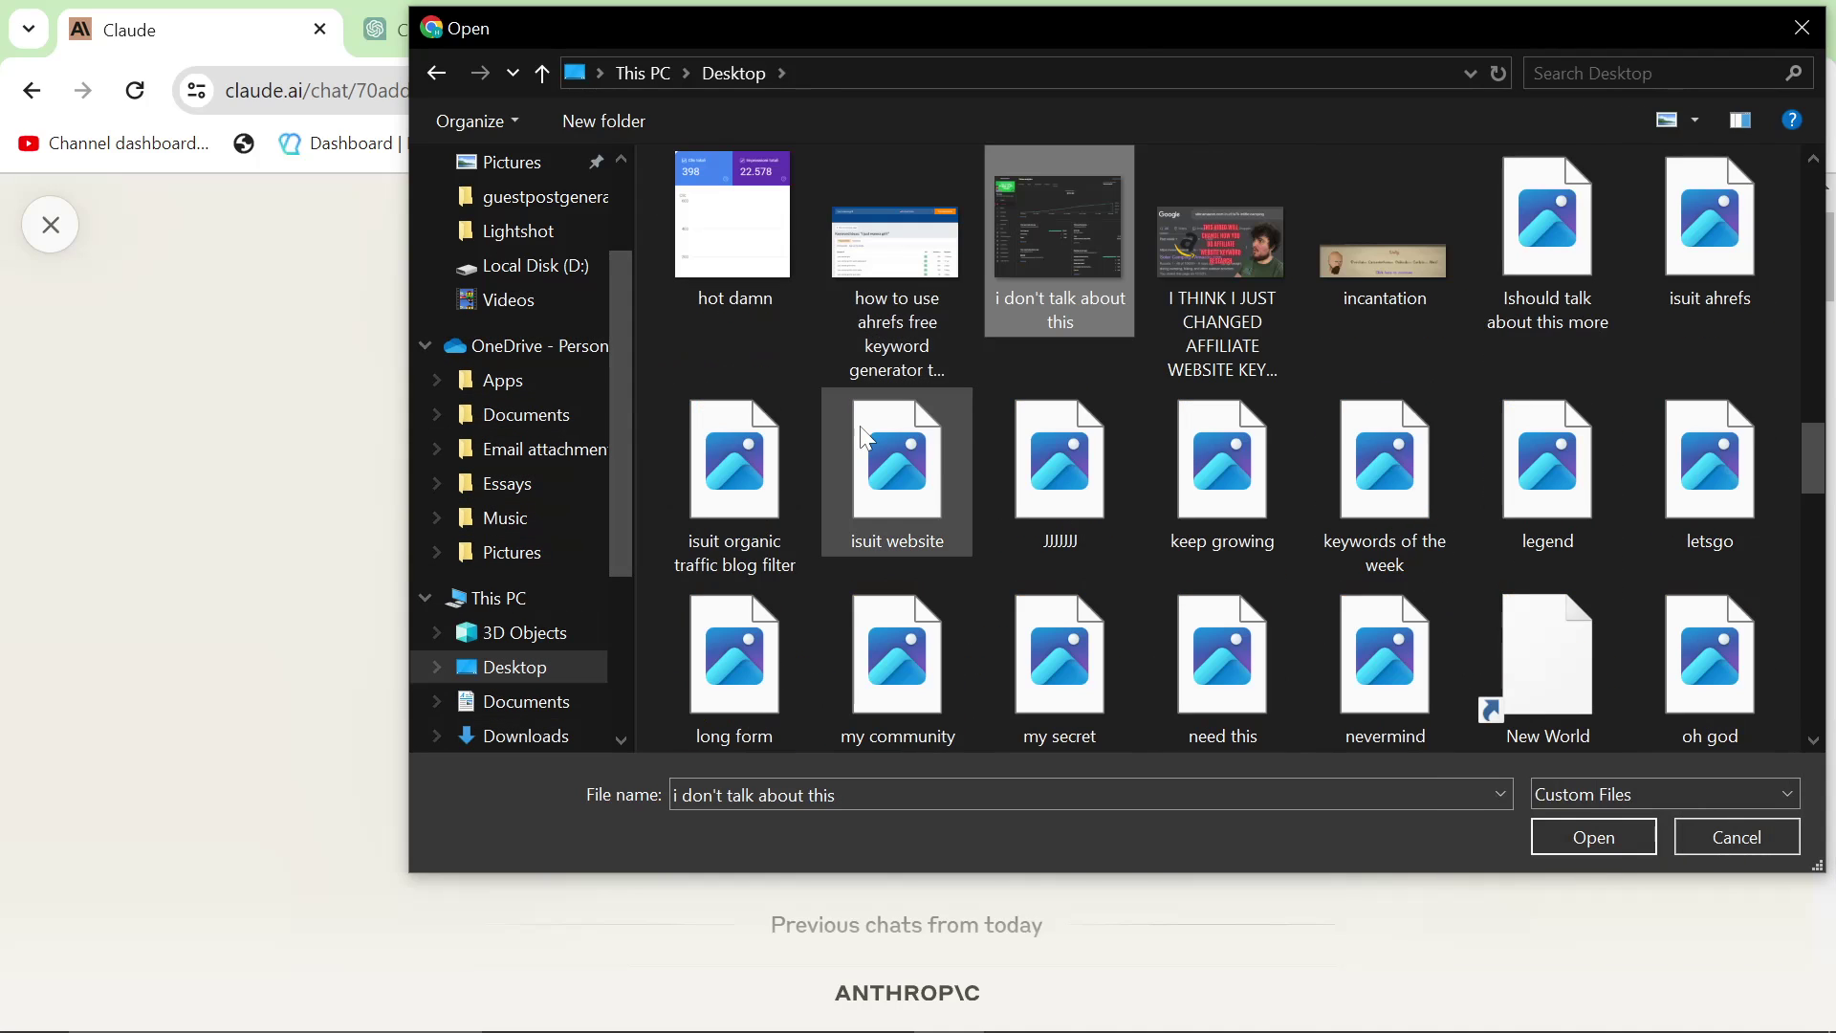
key(i)
key(i)
key(i)
key(i)
key(i)
key(i)
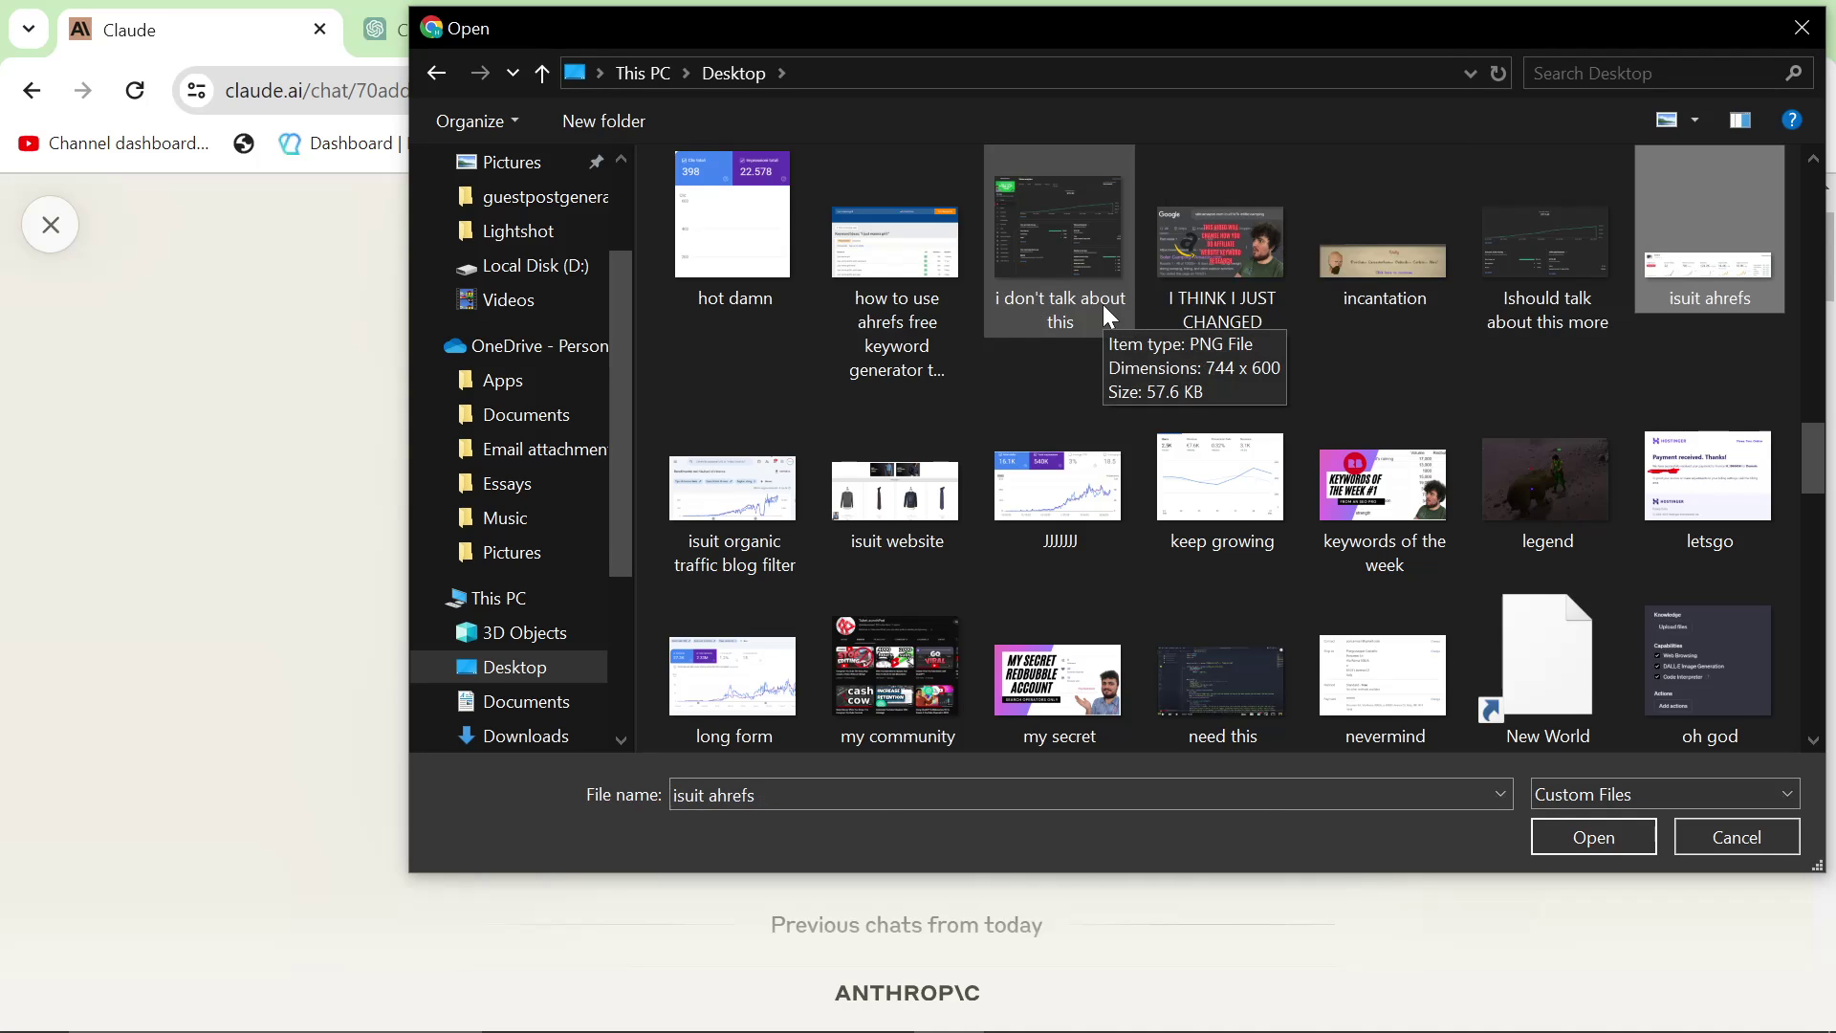
key(Return)
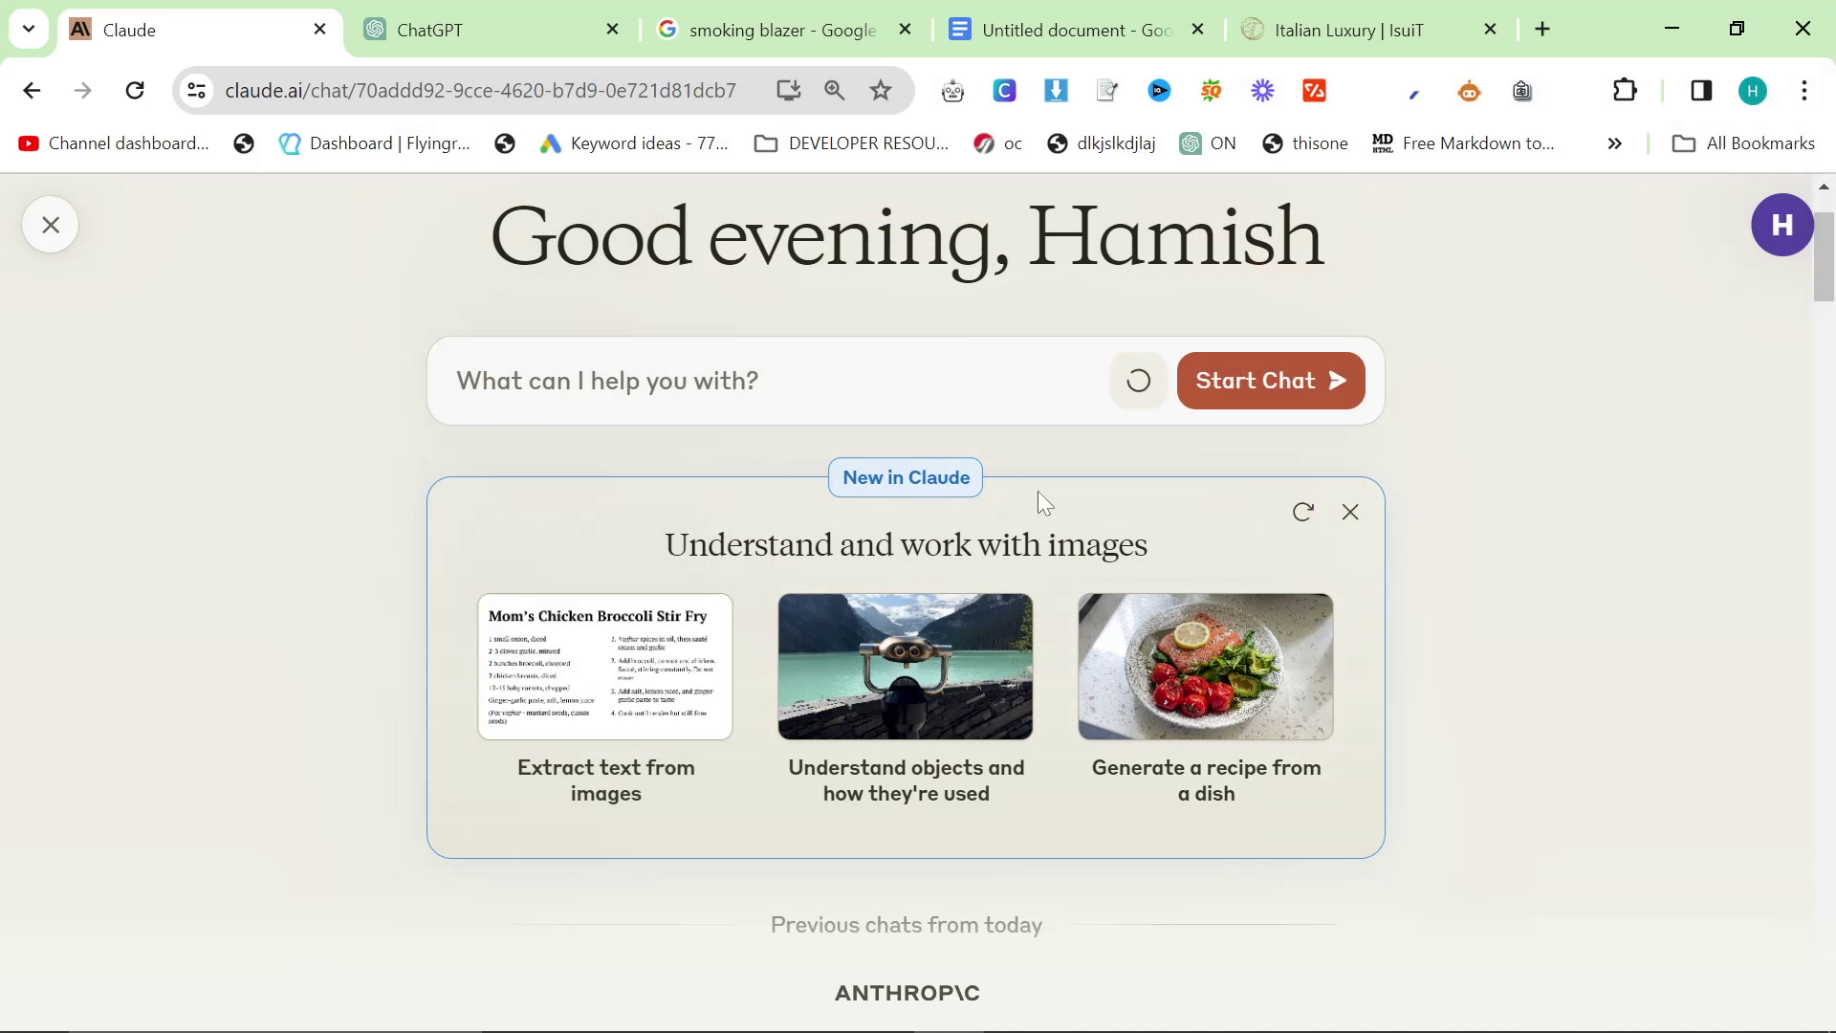
Step: Send Claude 3 Opus the prompt "can you give me the html and css structure to make this website" with the attached image
text(can you g)
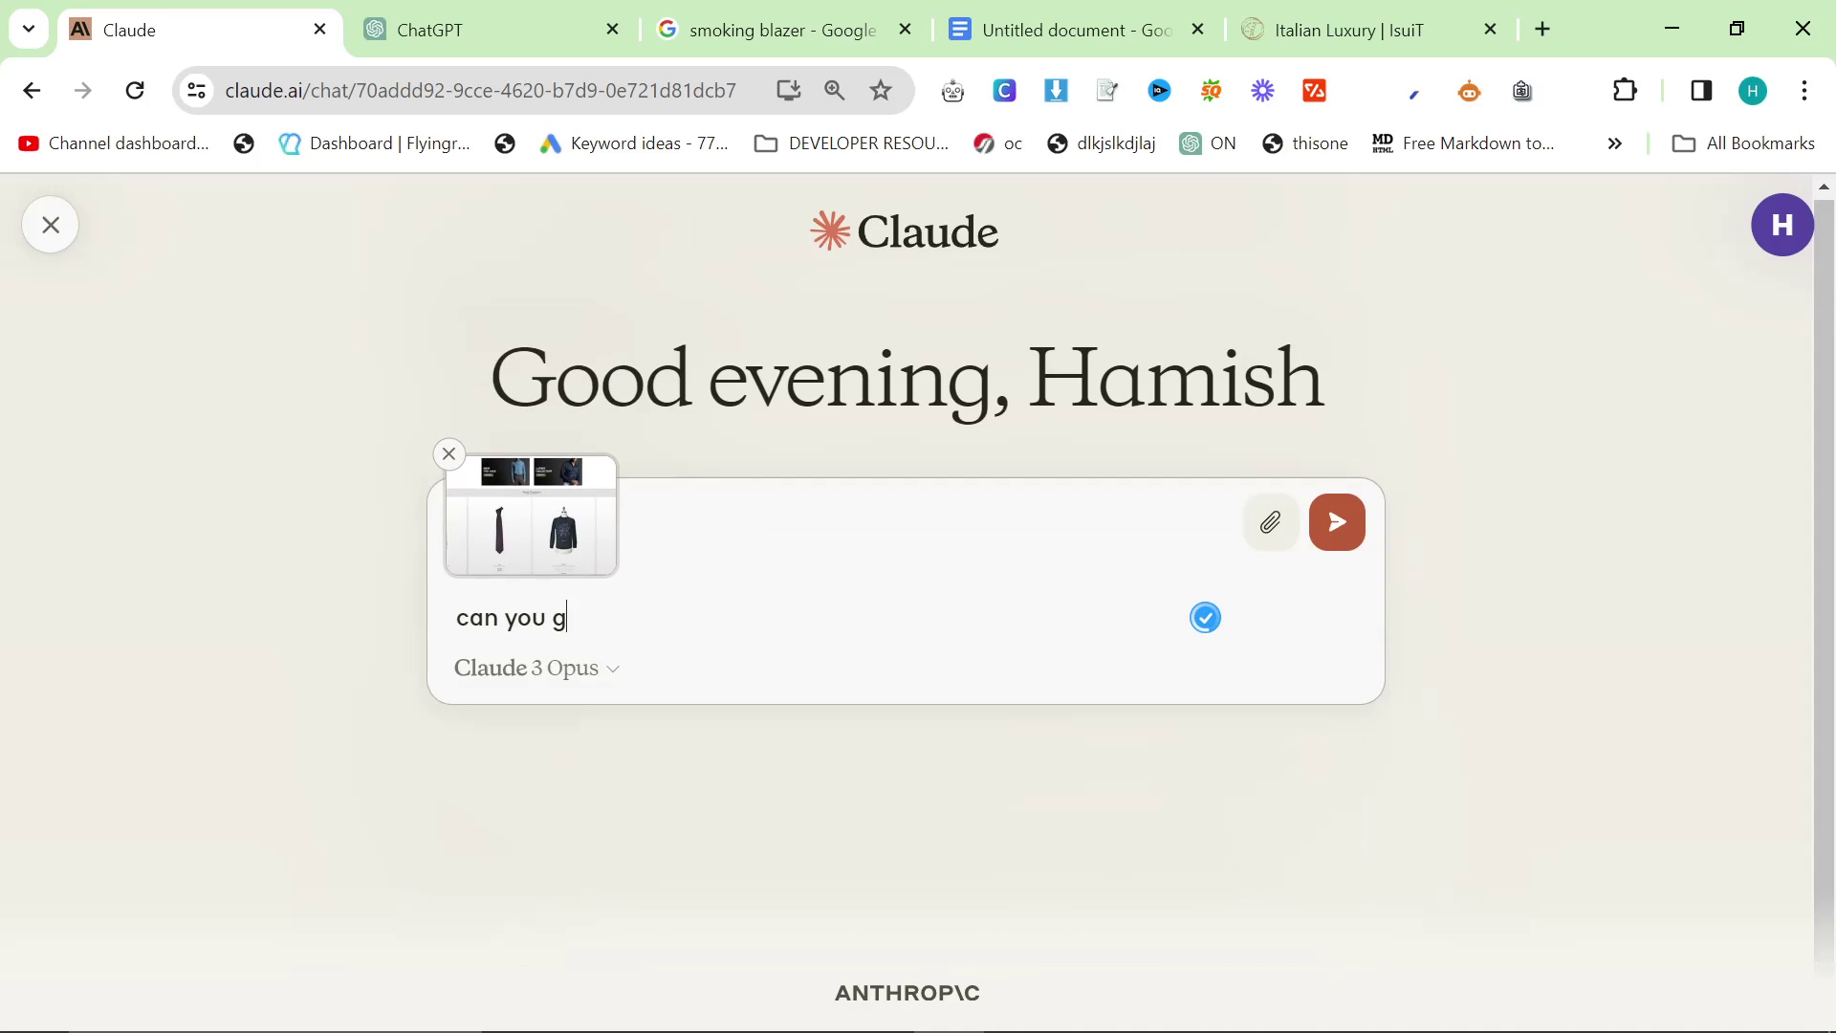
text(ive me the htm)
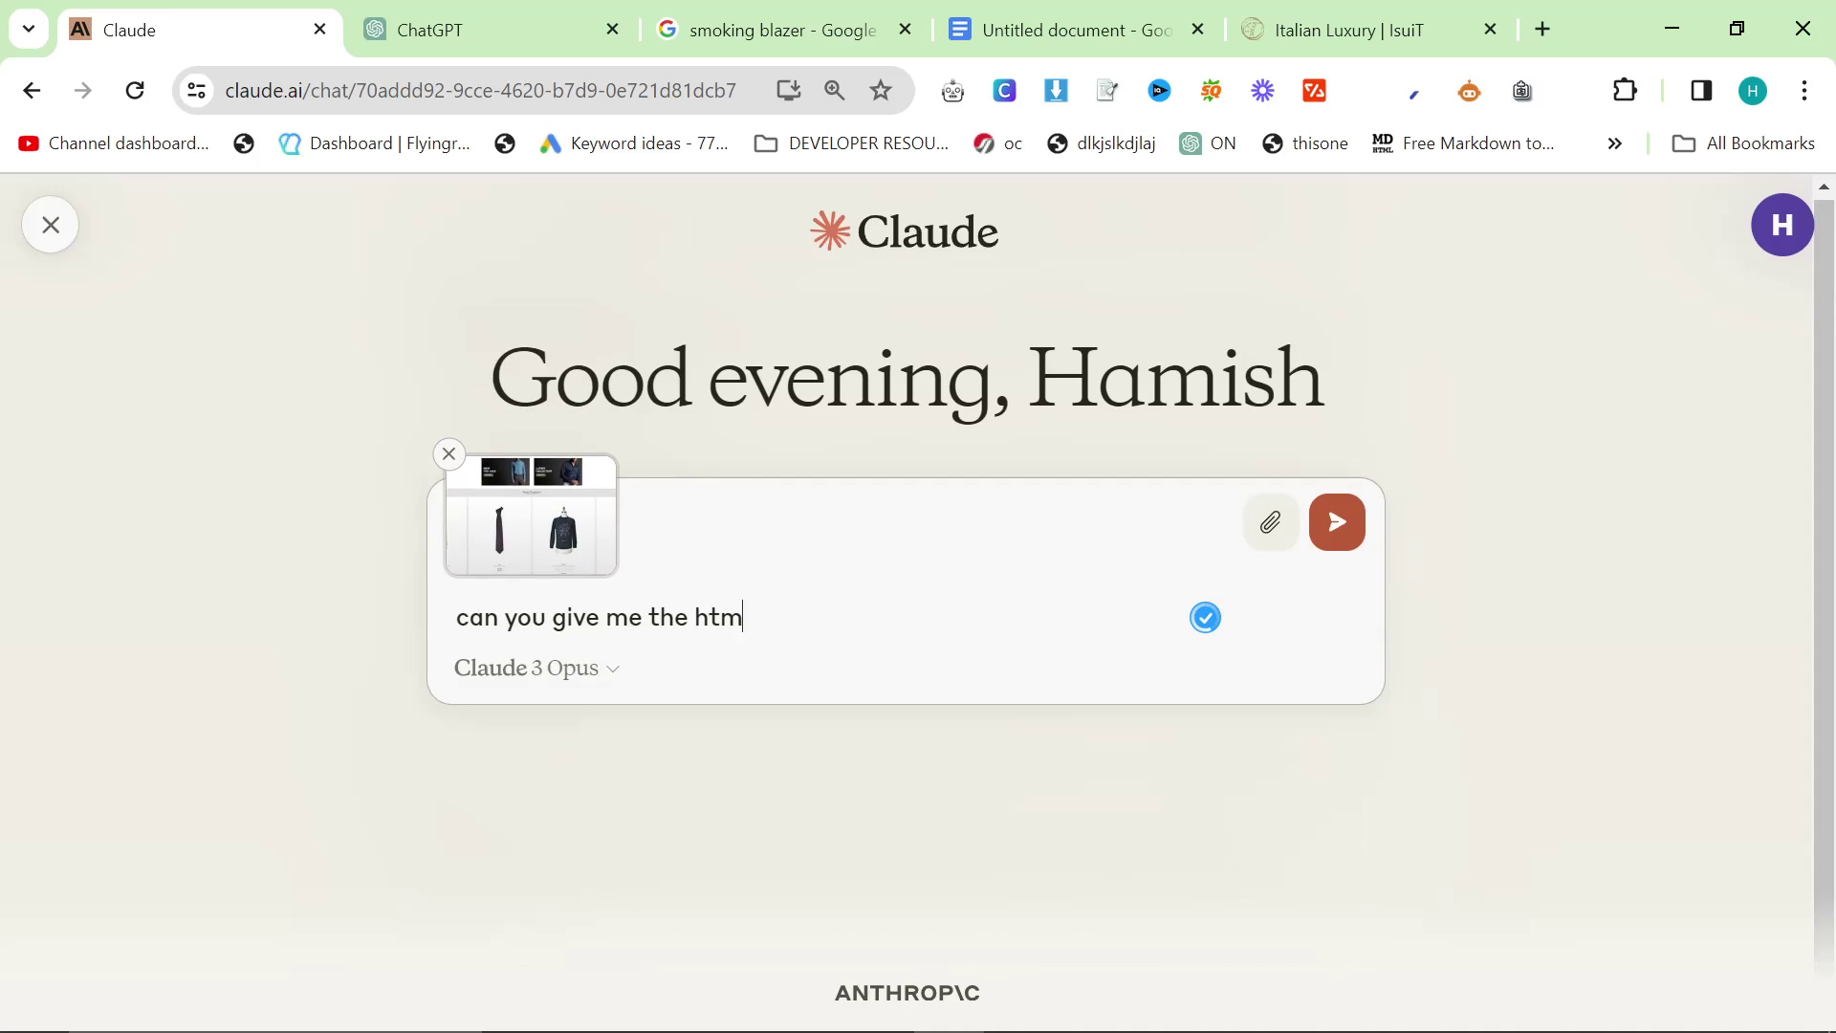
text(l and css structure to make this )
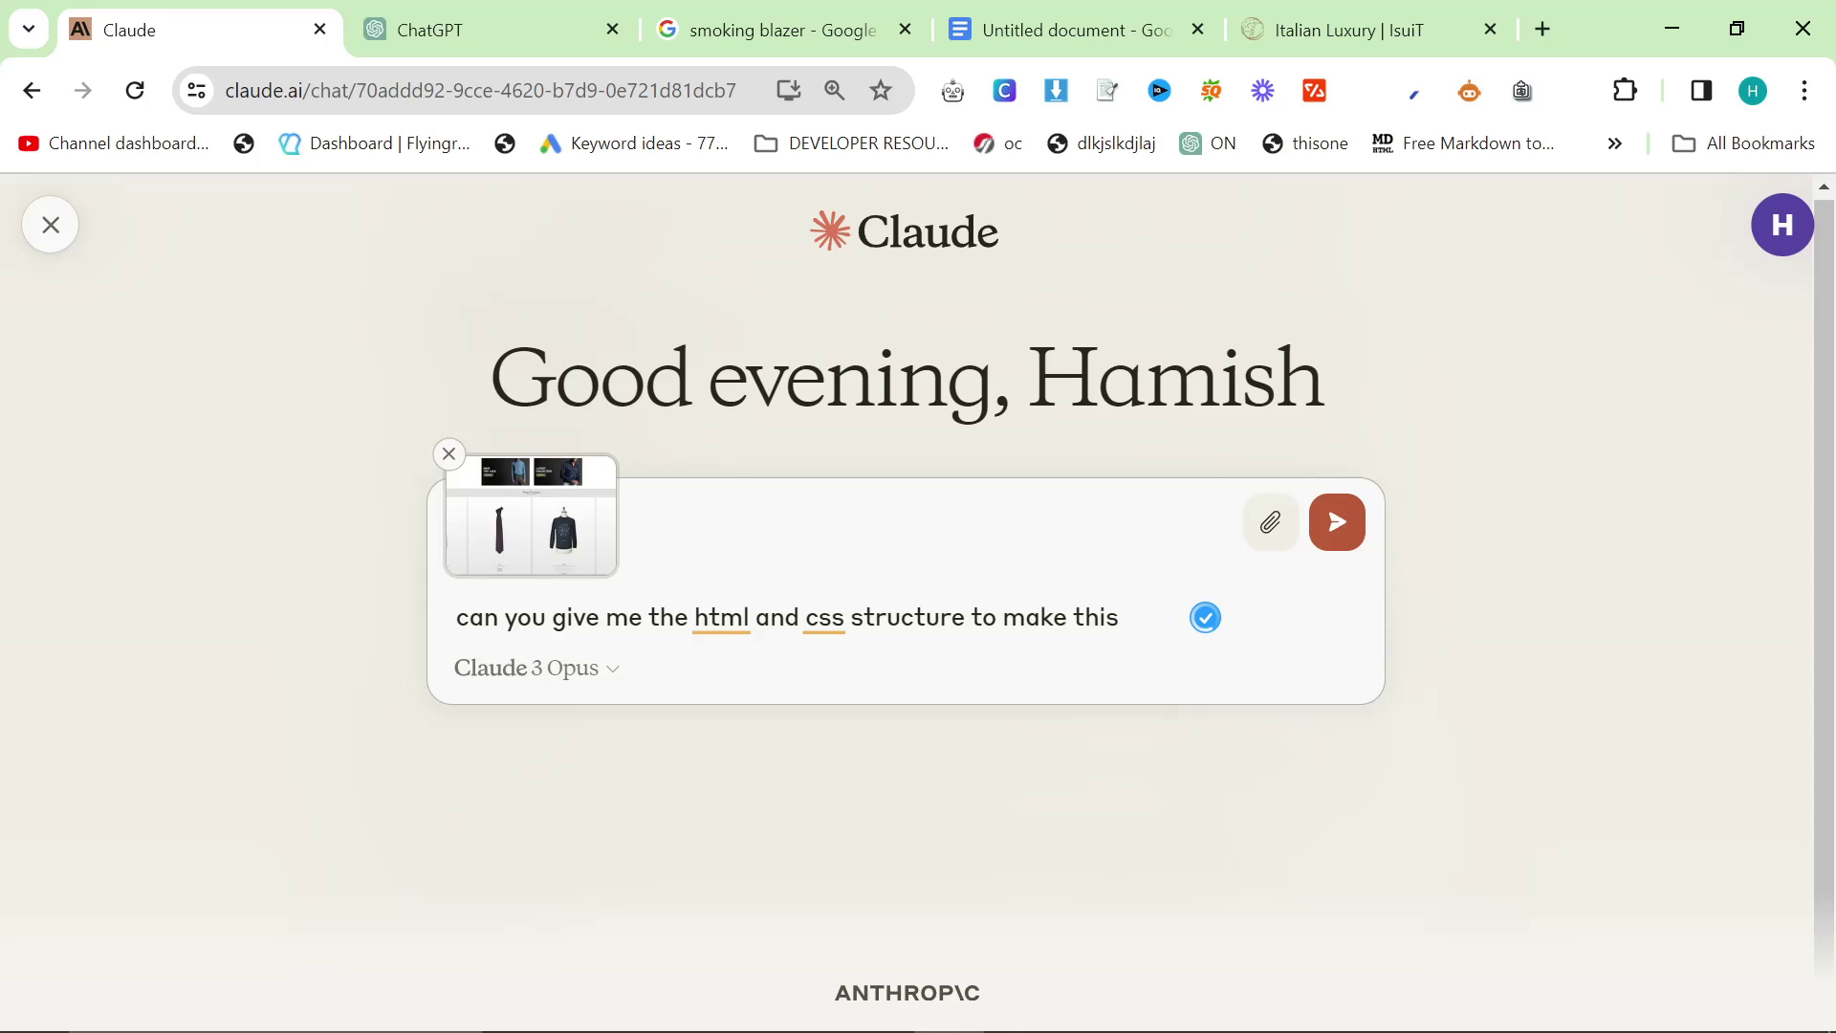
text(website)
key(Return)
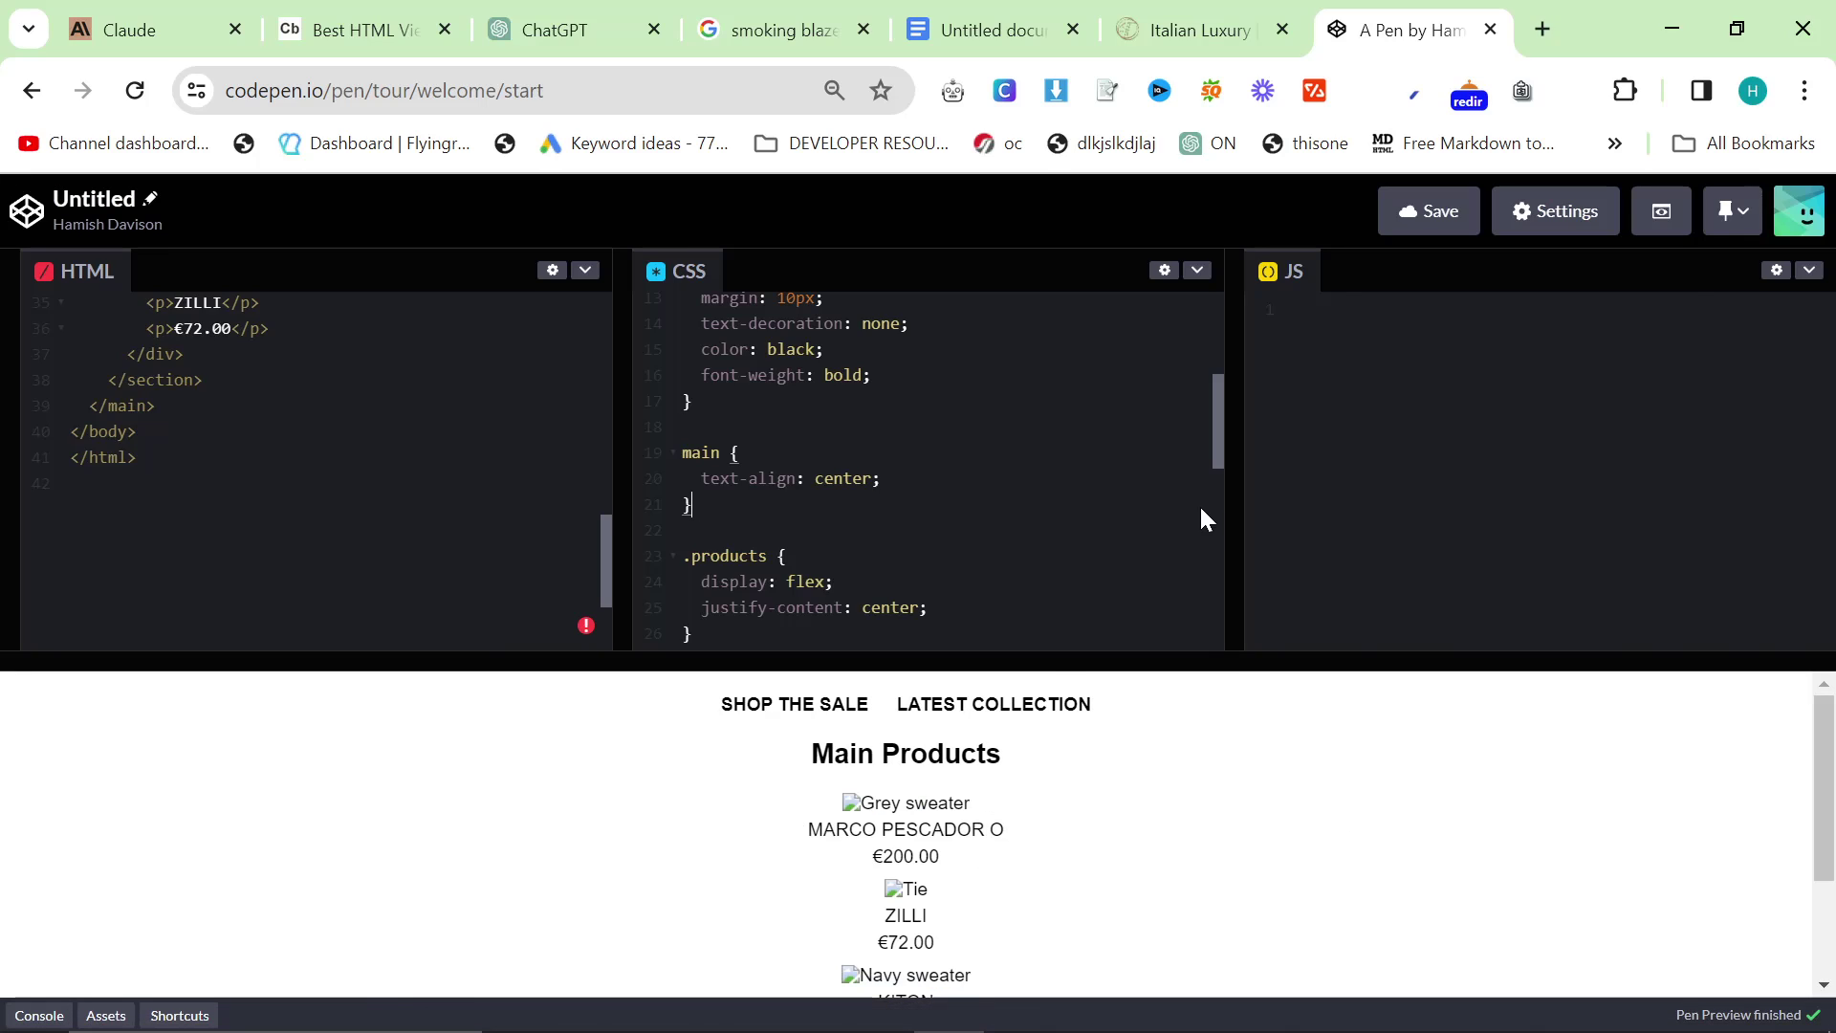
Step: Tidy the CSS after the main rule in the CodePen pen, and compare the rendered preview with the isuit.it homepage
key(BackSpace)
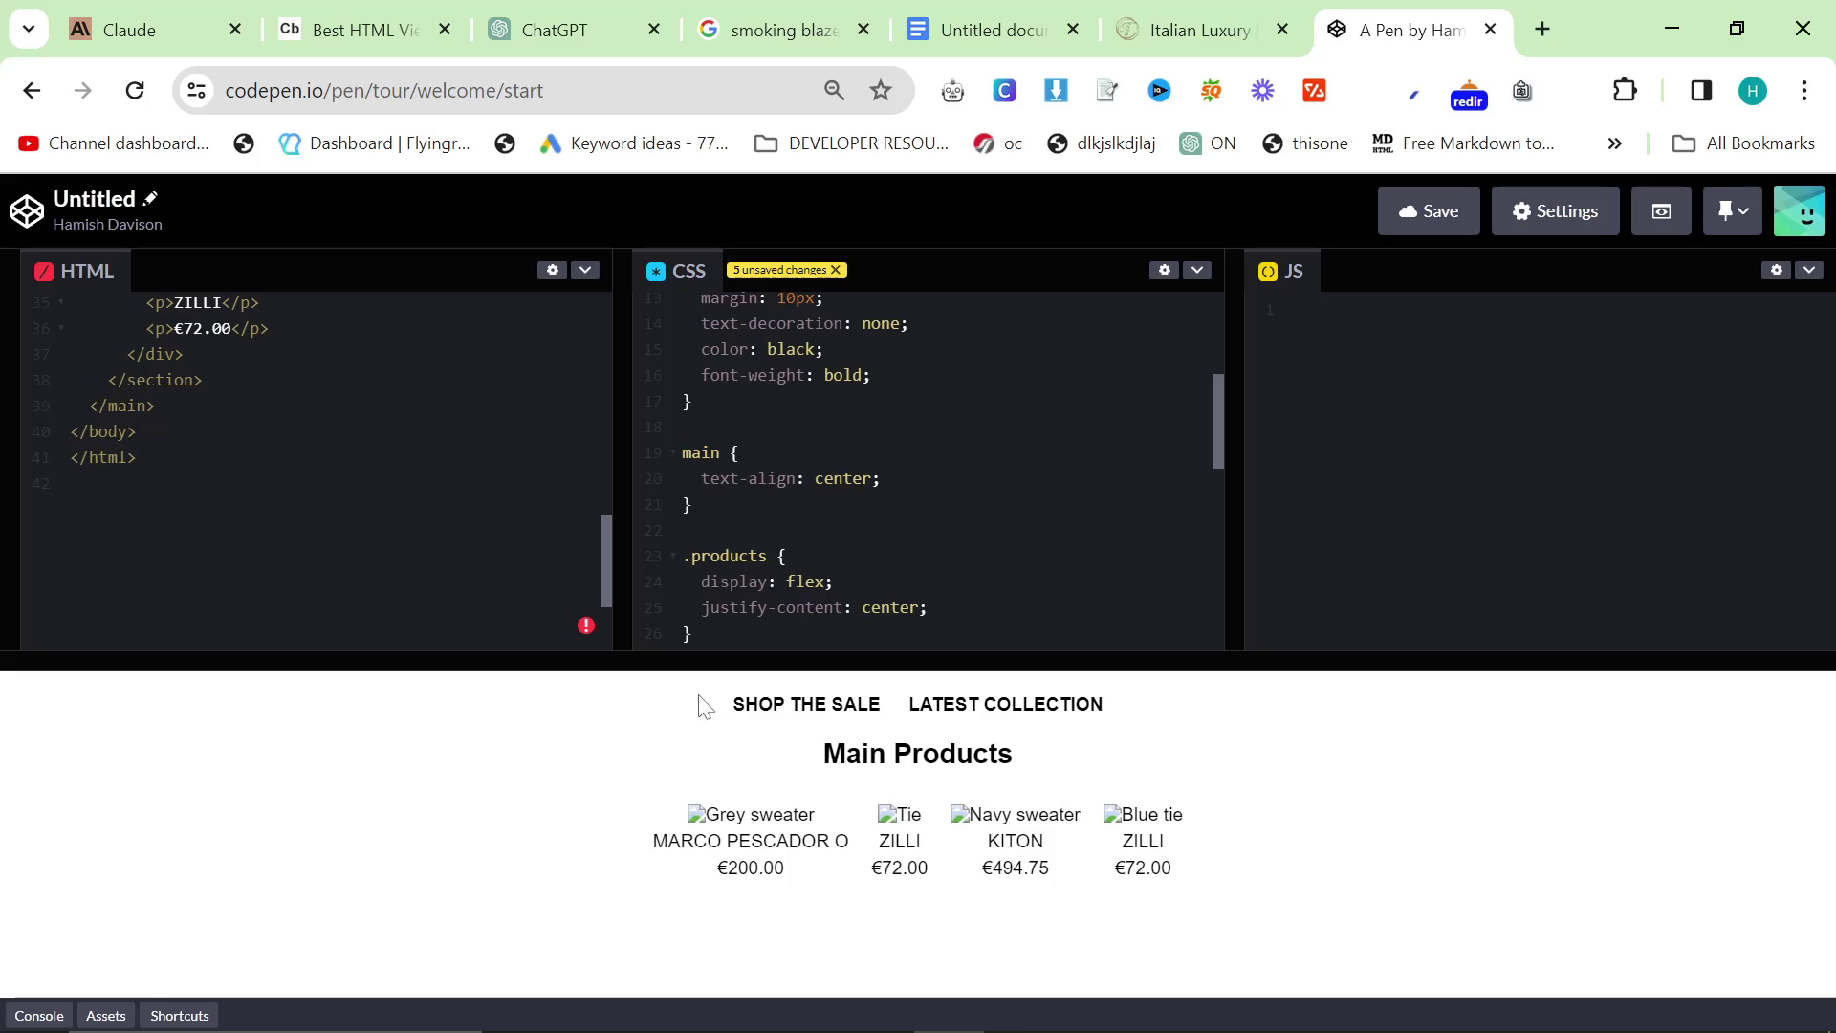
drag(696, 694, 1321, 894)
click(1320, 894)
click(1212, 38)
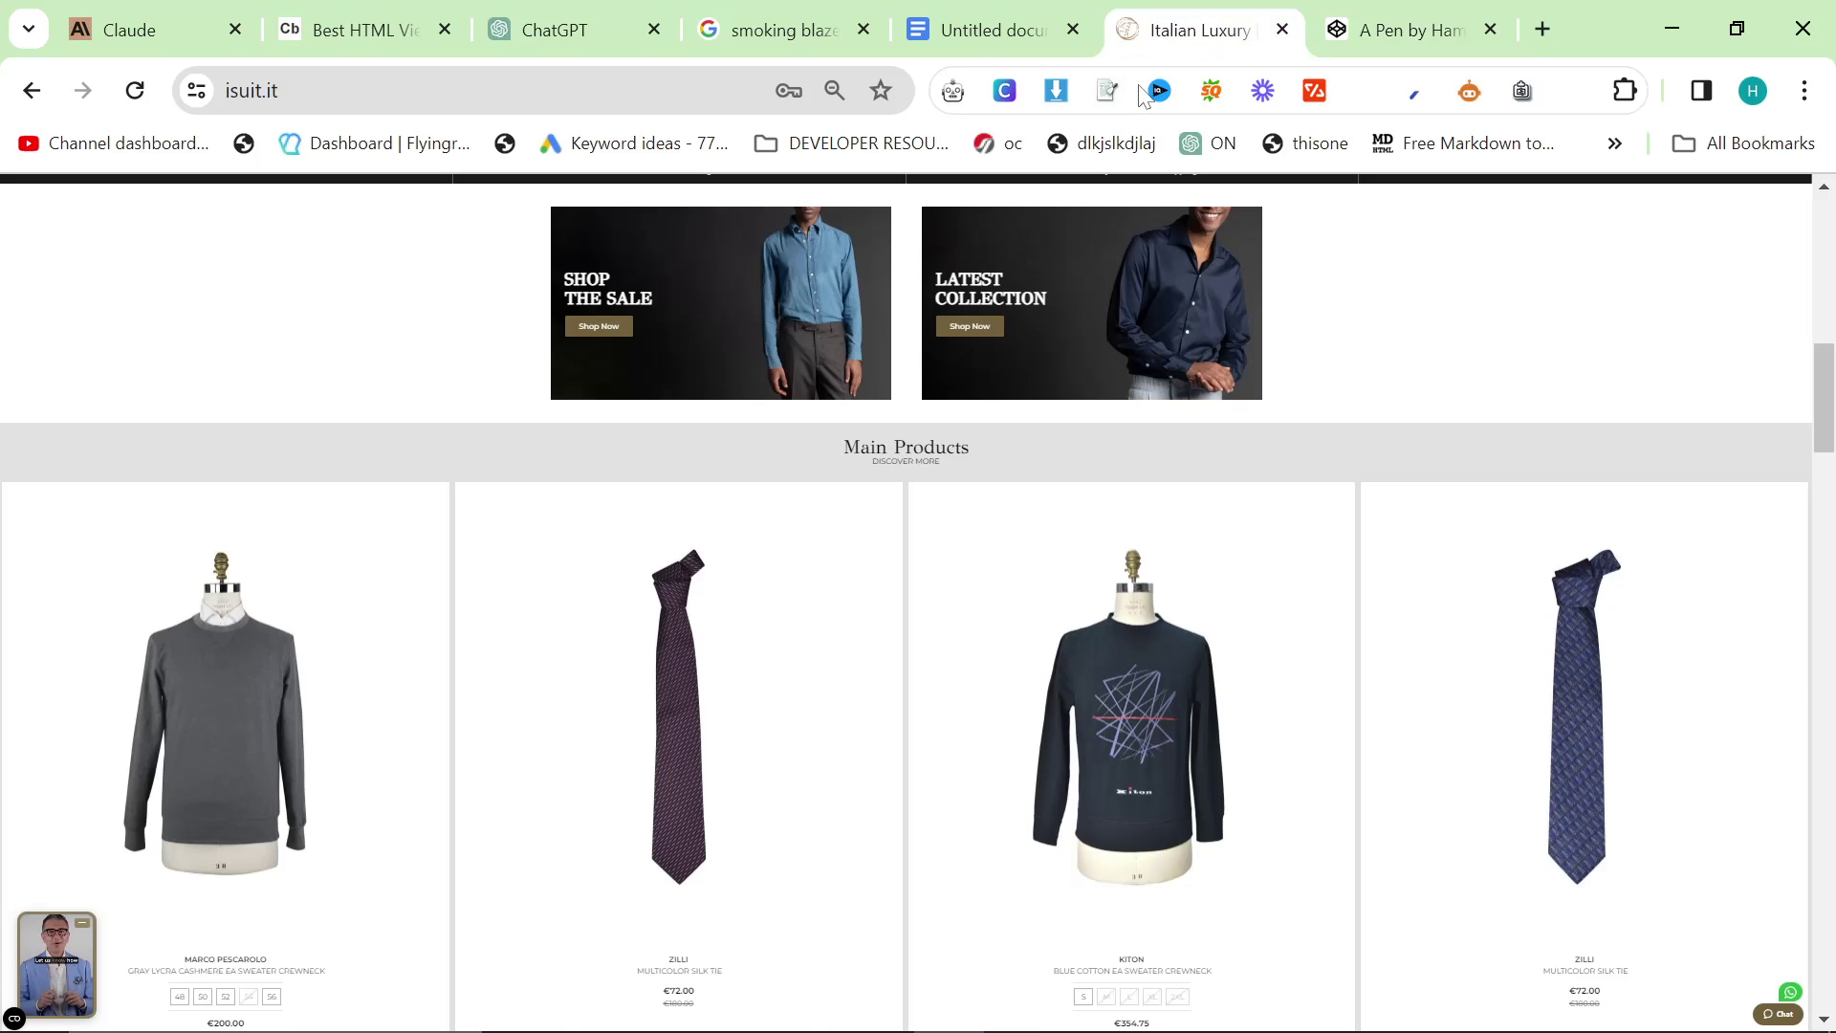
scroll(996, 462, up, 10)
scroll(995, 463, down, 8)
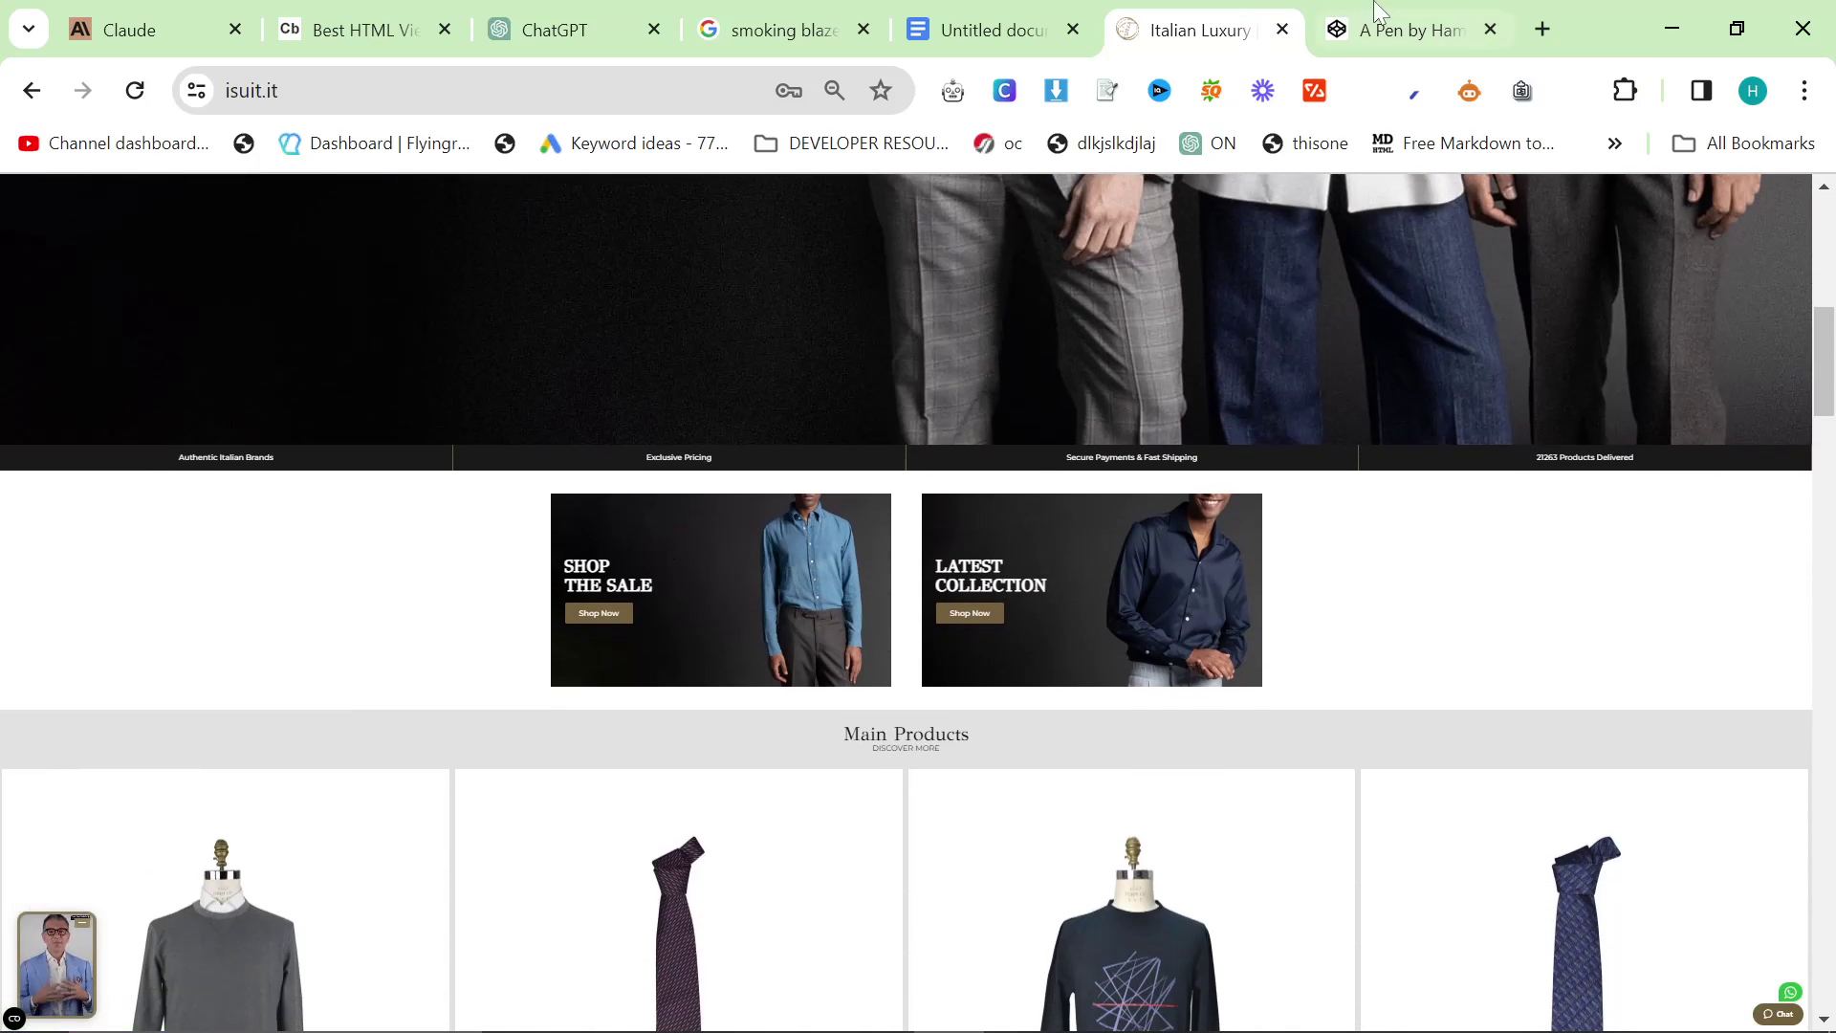
key(ctrl+Tab)
drag(913, 758, 1045, 705)
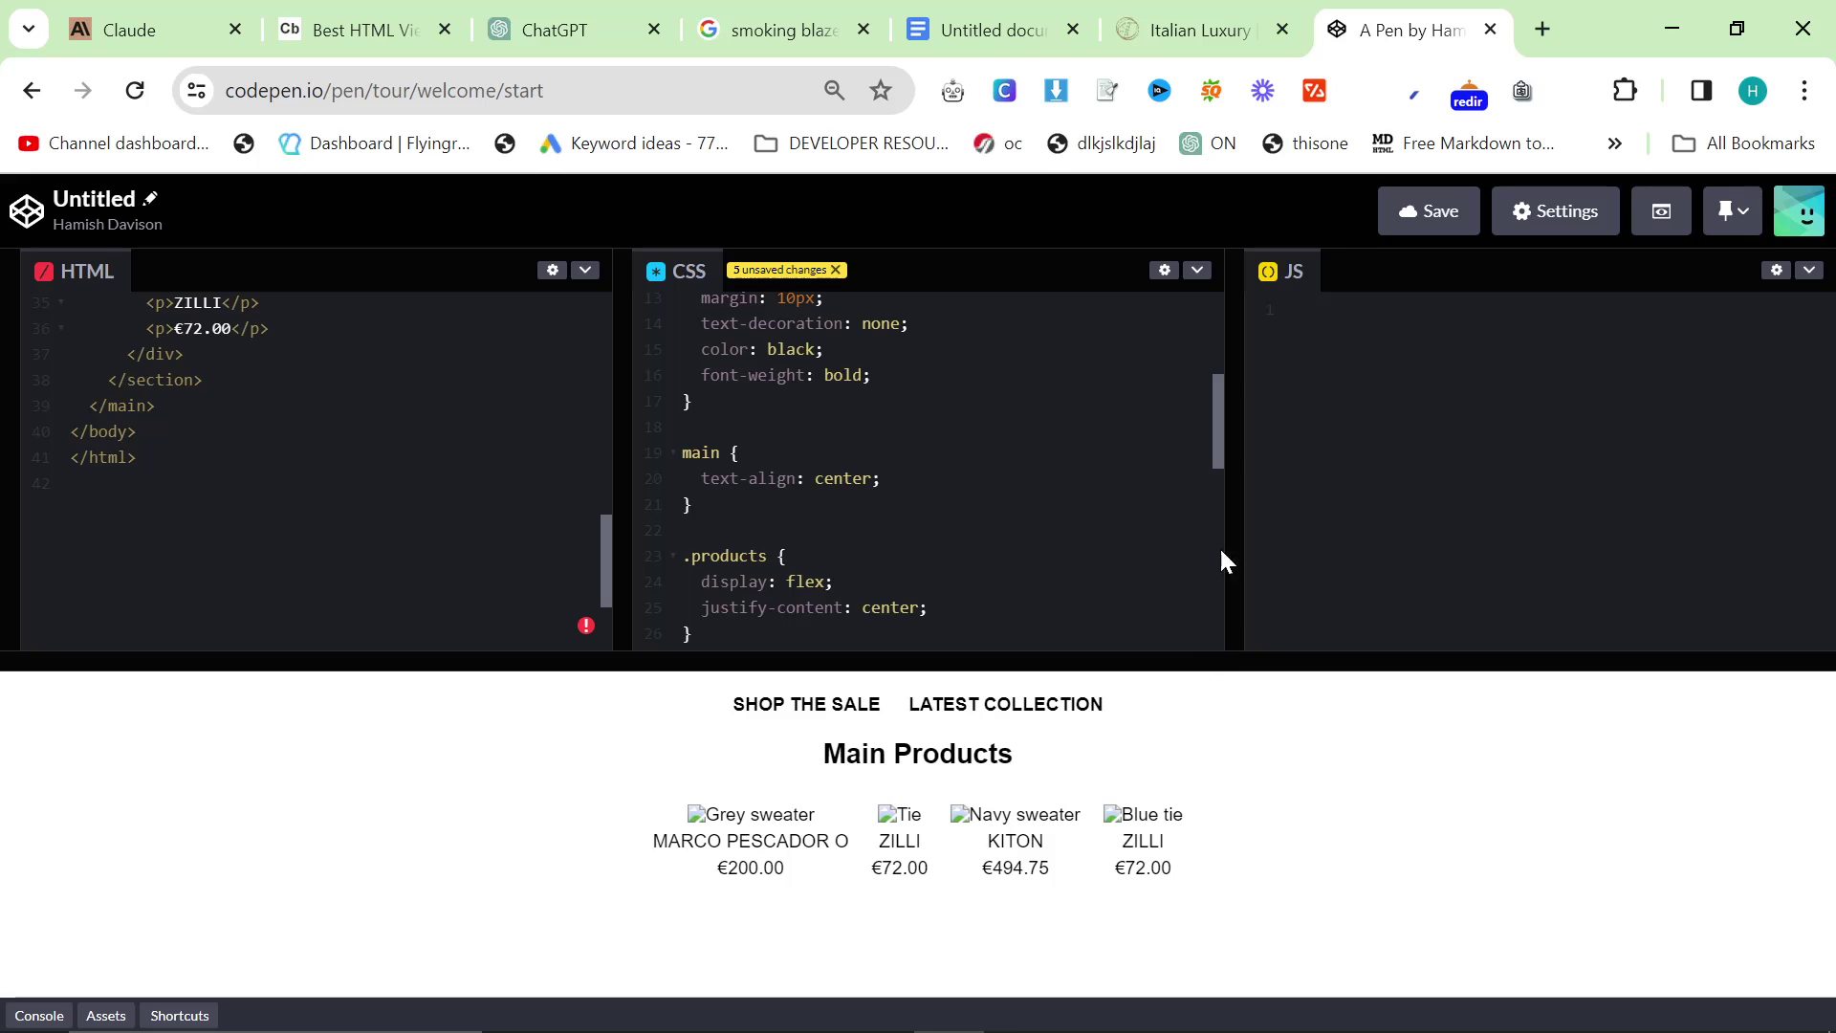
click(1199, 14)
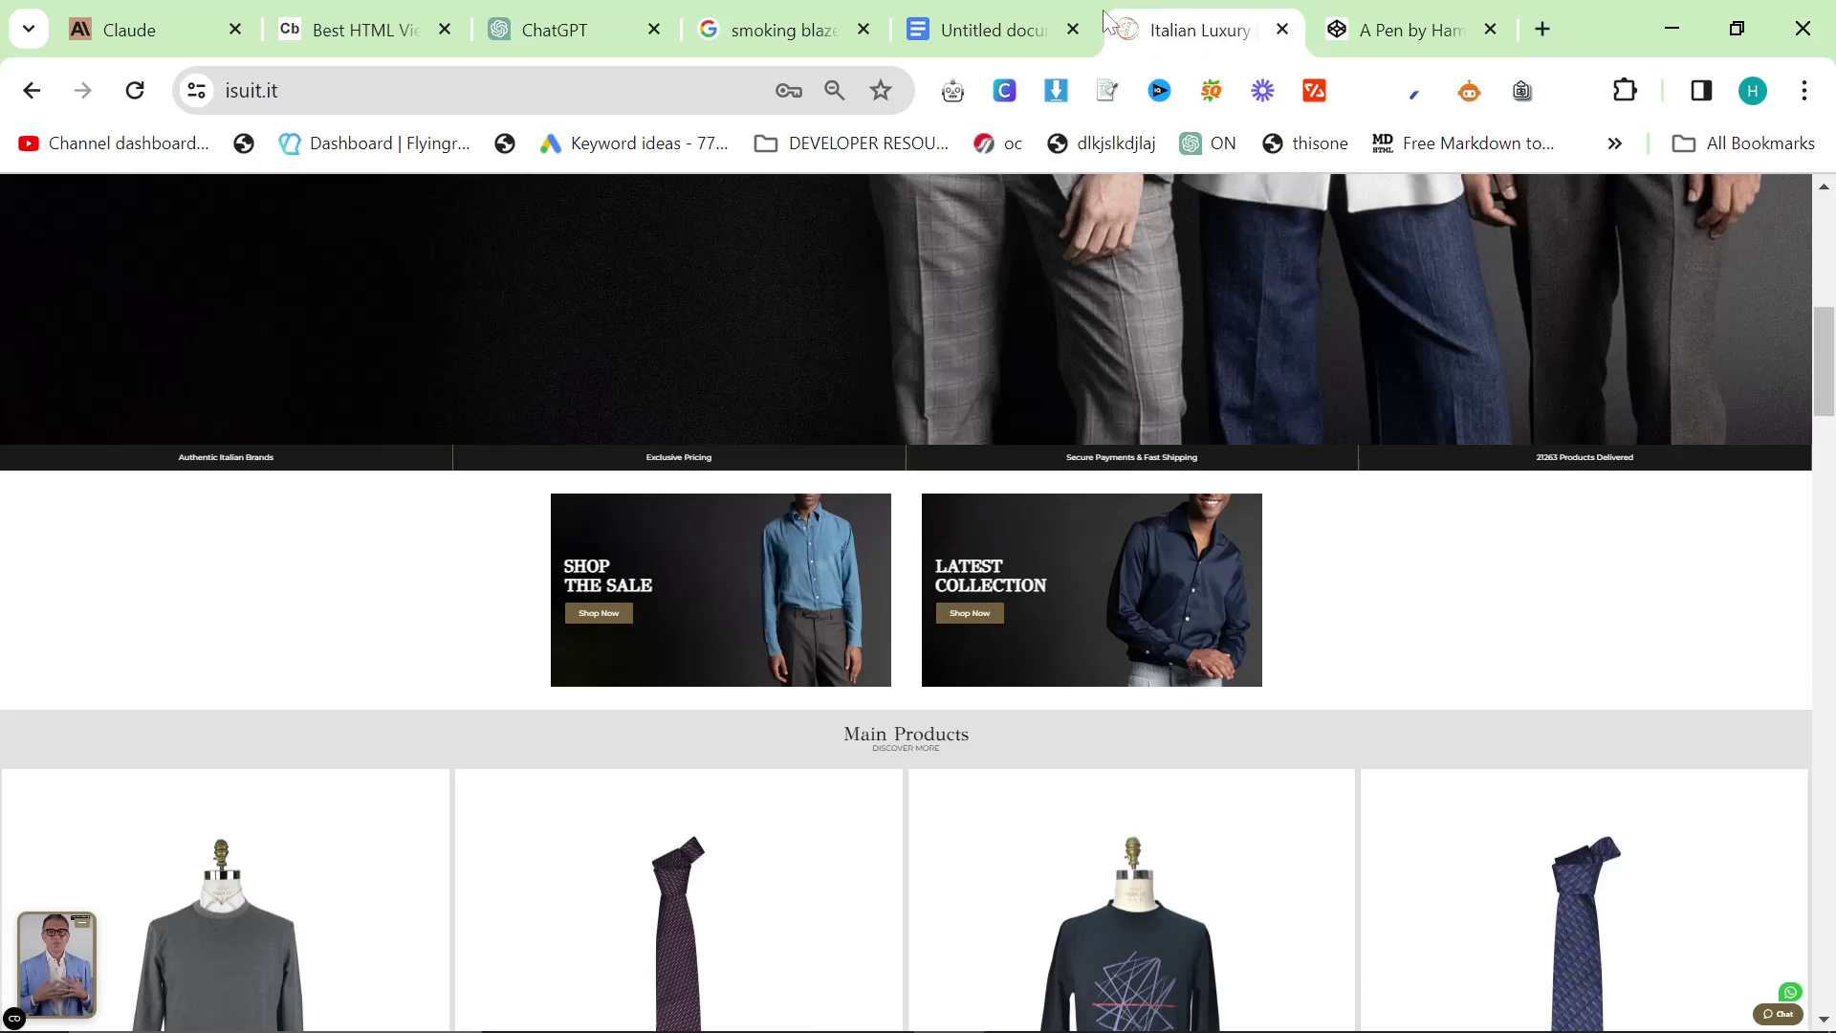
Step: Switch to the Anthropic Console dashboard and examine the options in the account menu
click(327, 11)
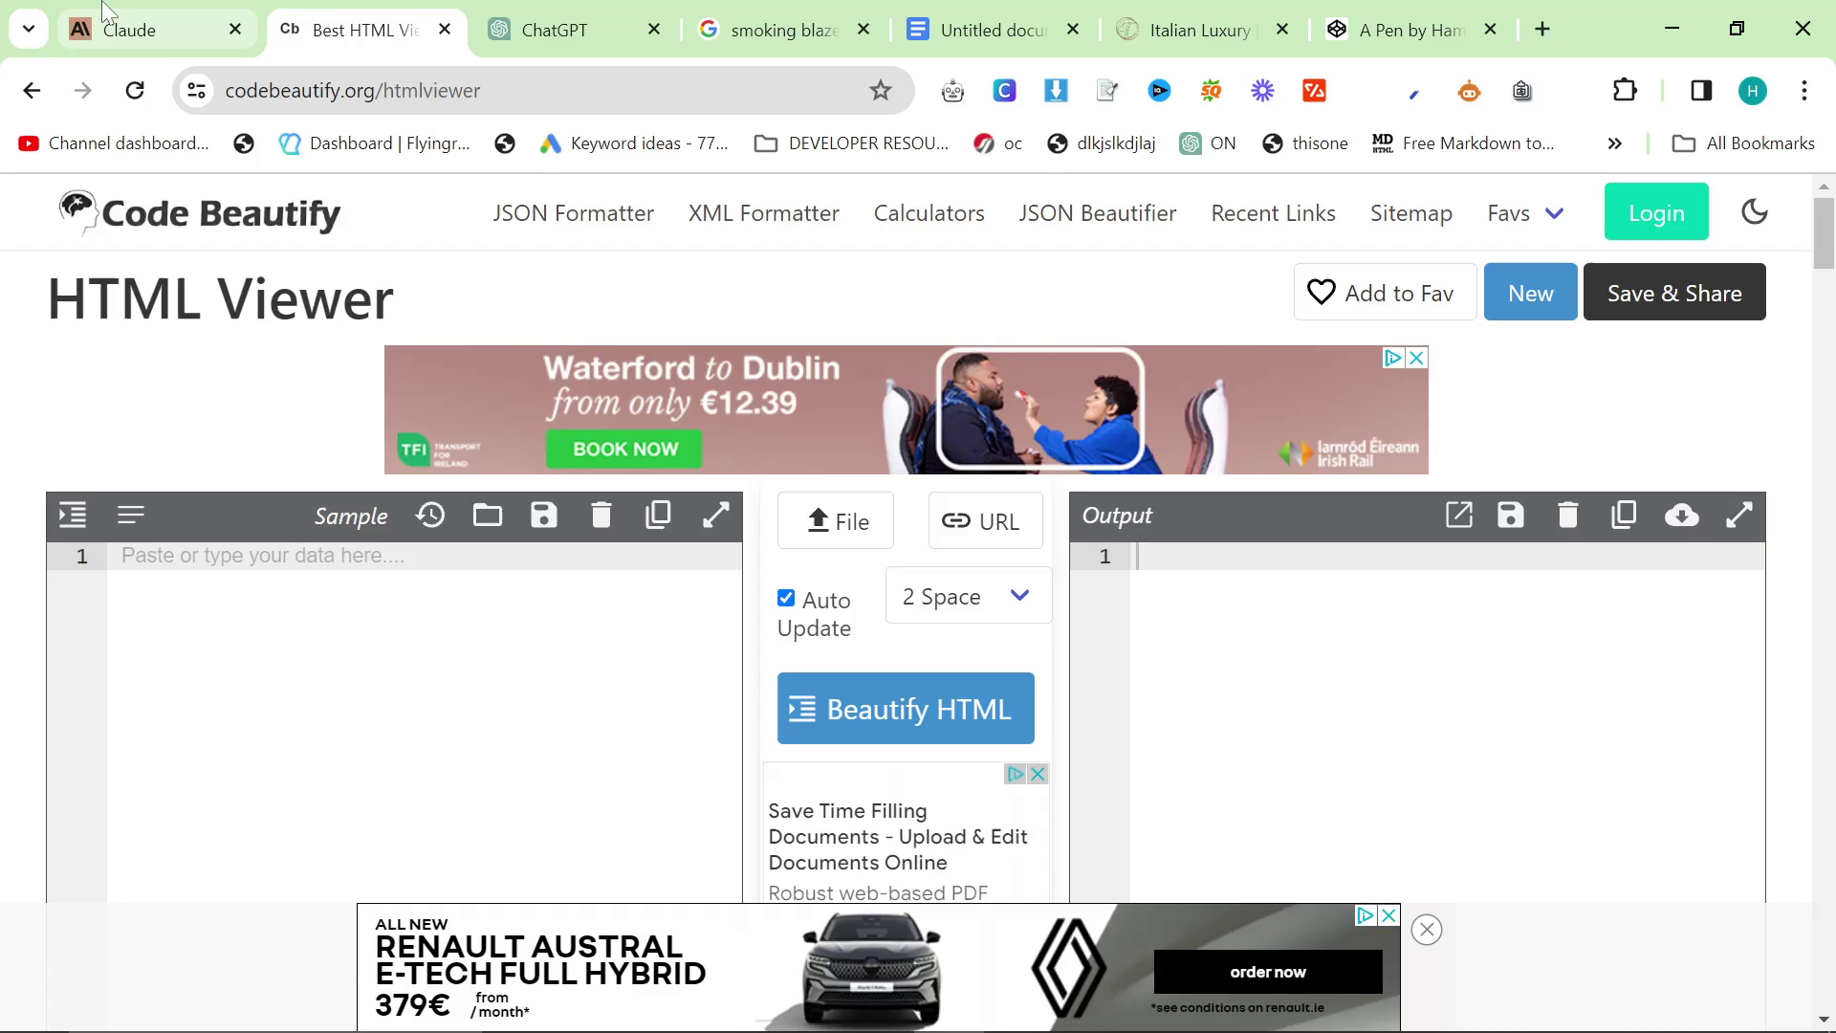
click(196, 13)
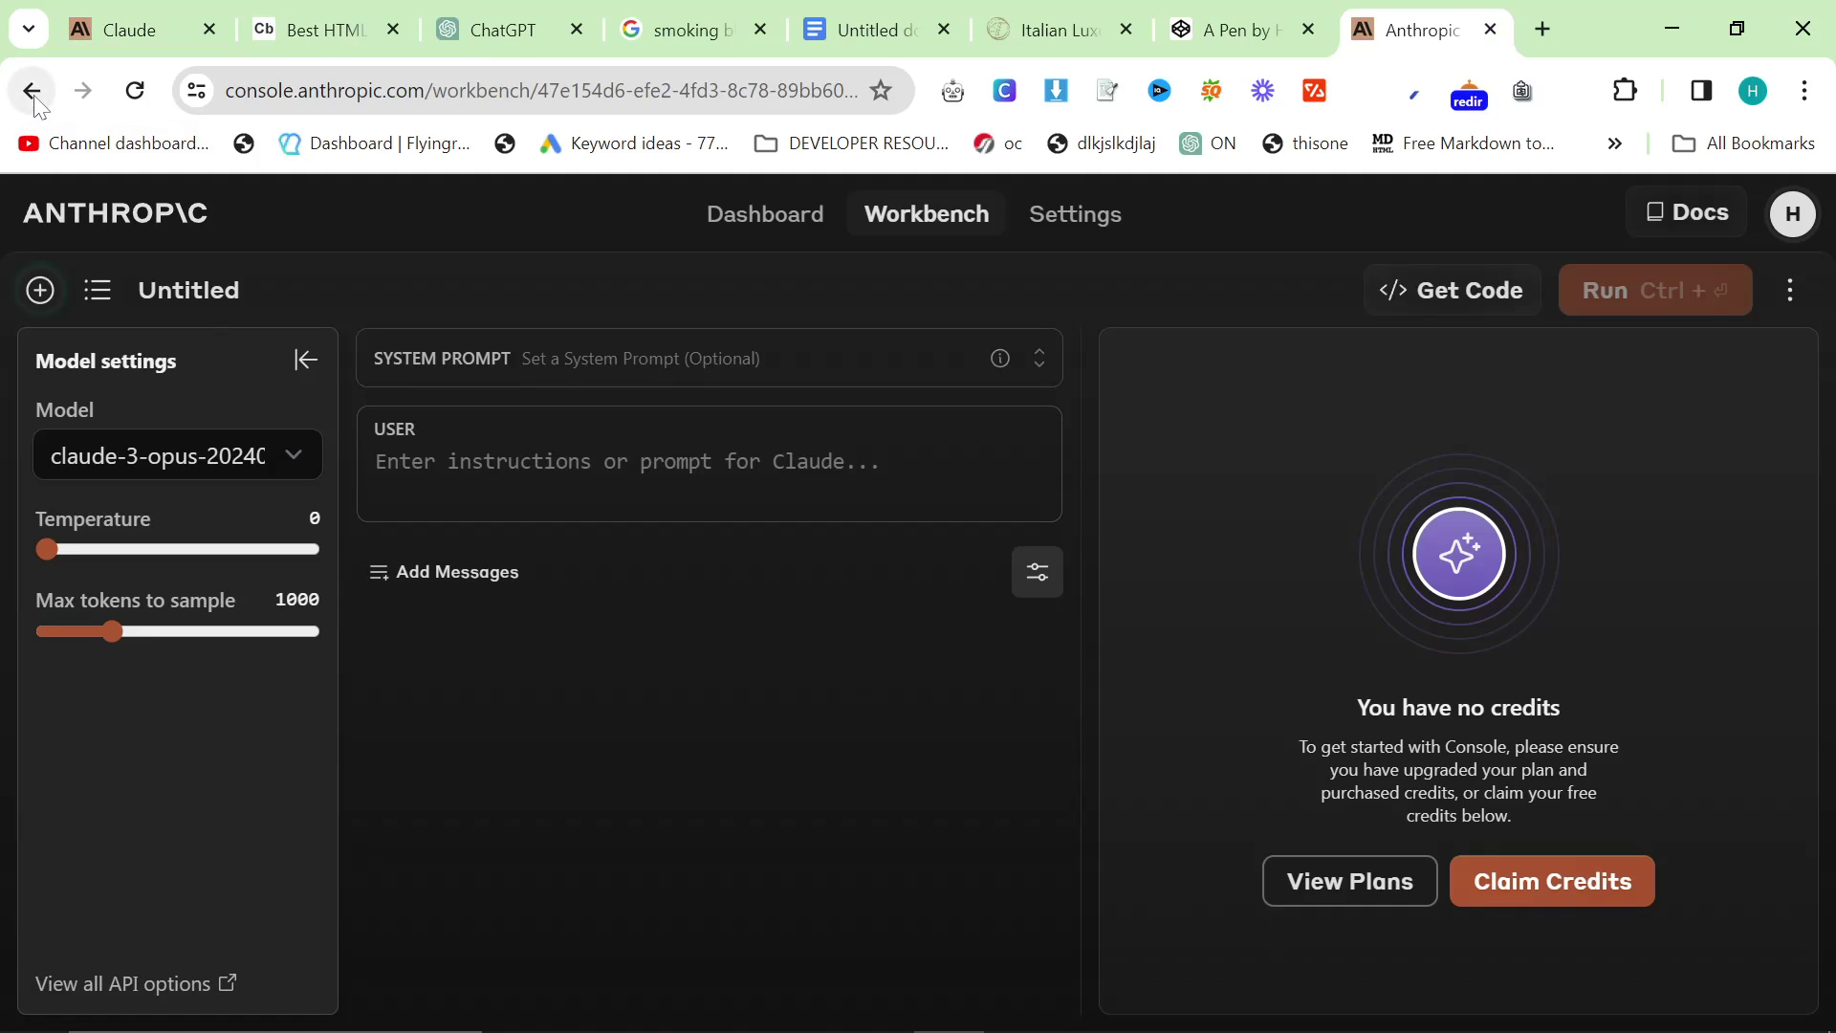
click(34, 99)
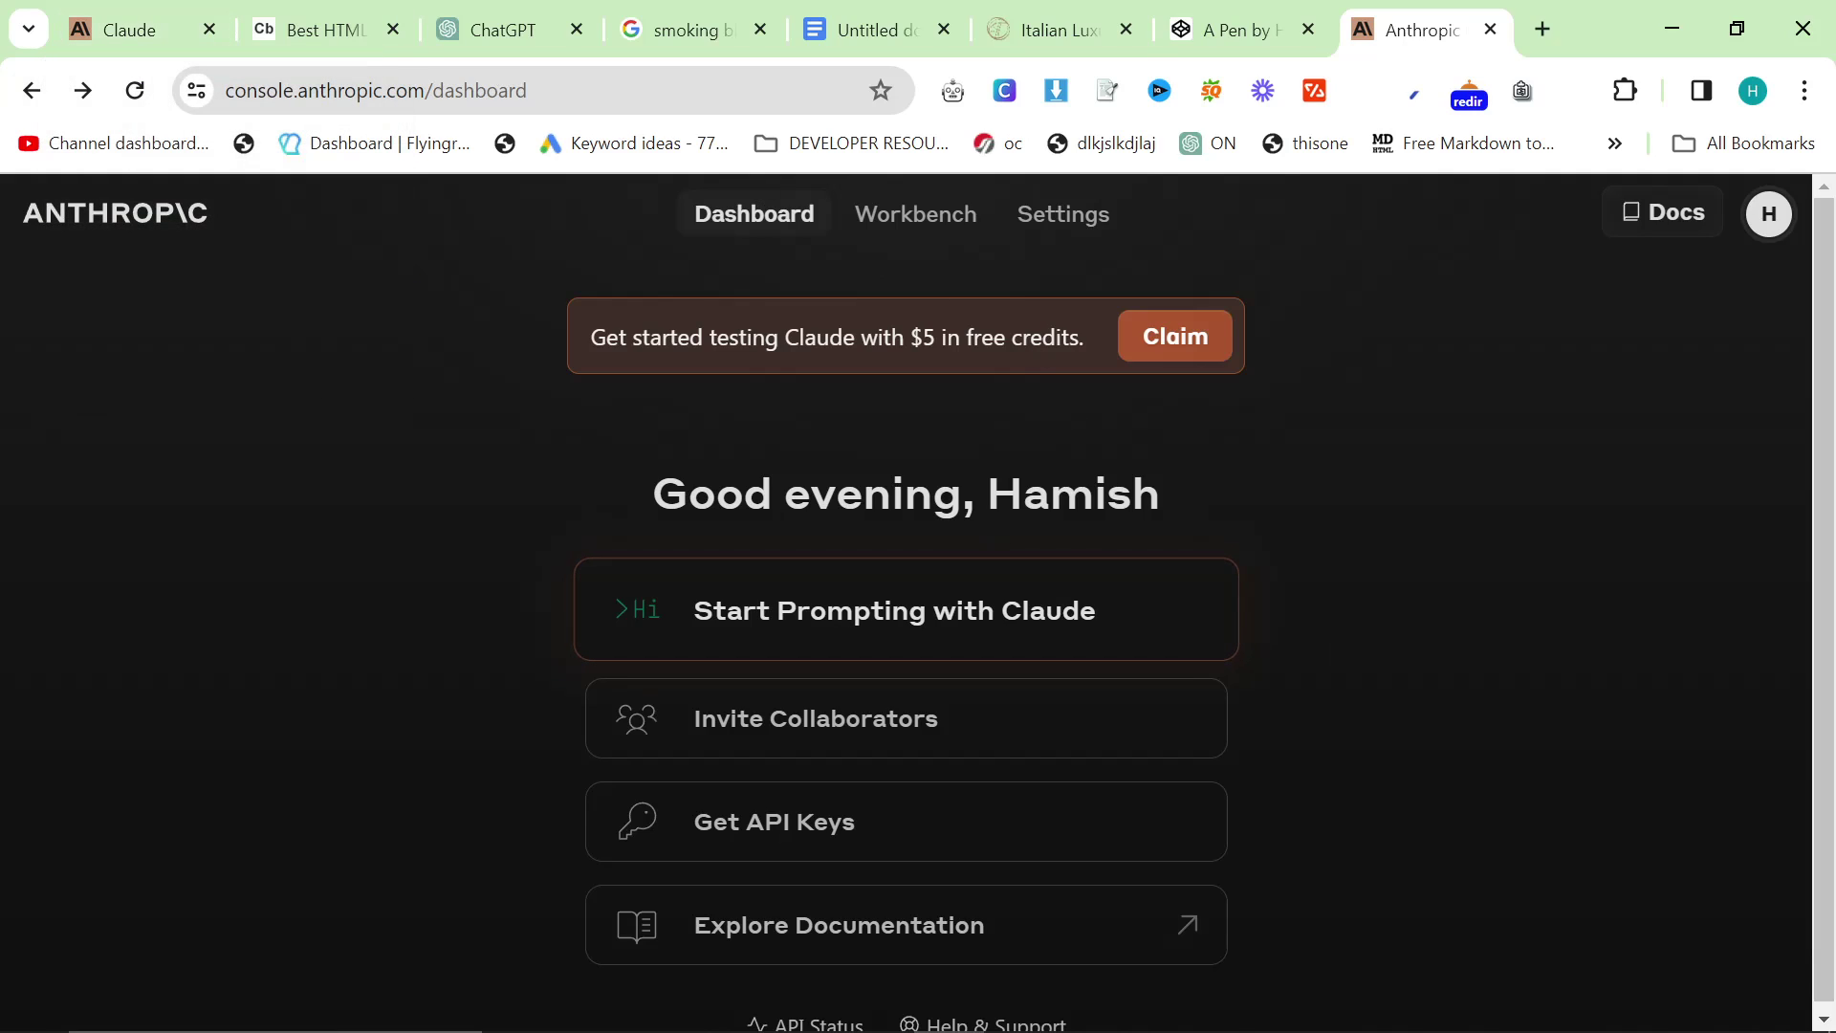
click(1767, 214)
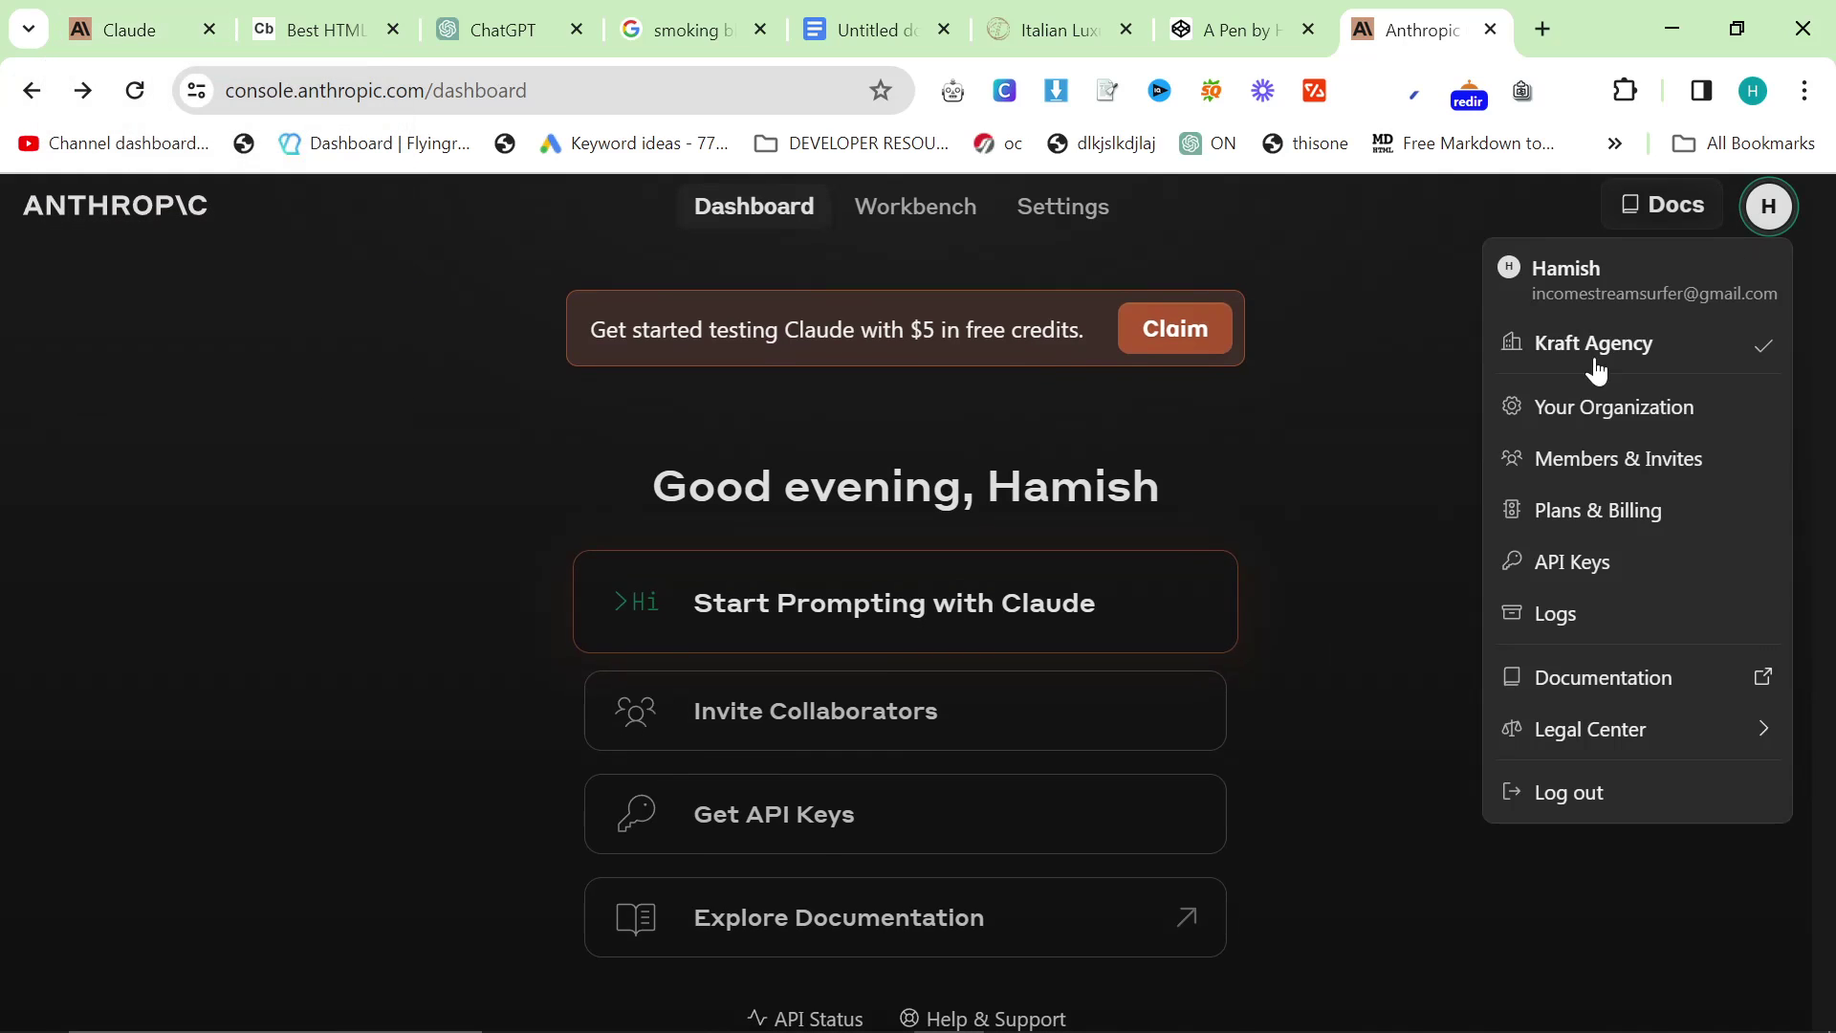
click(1299, 459)
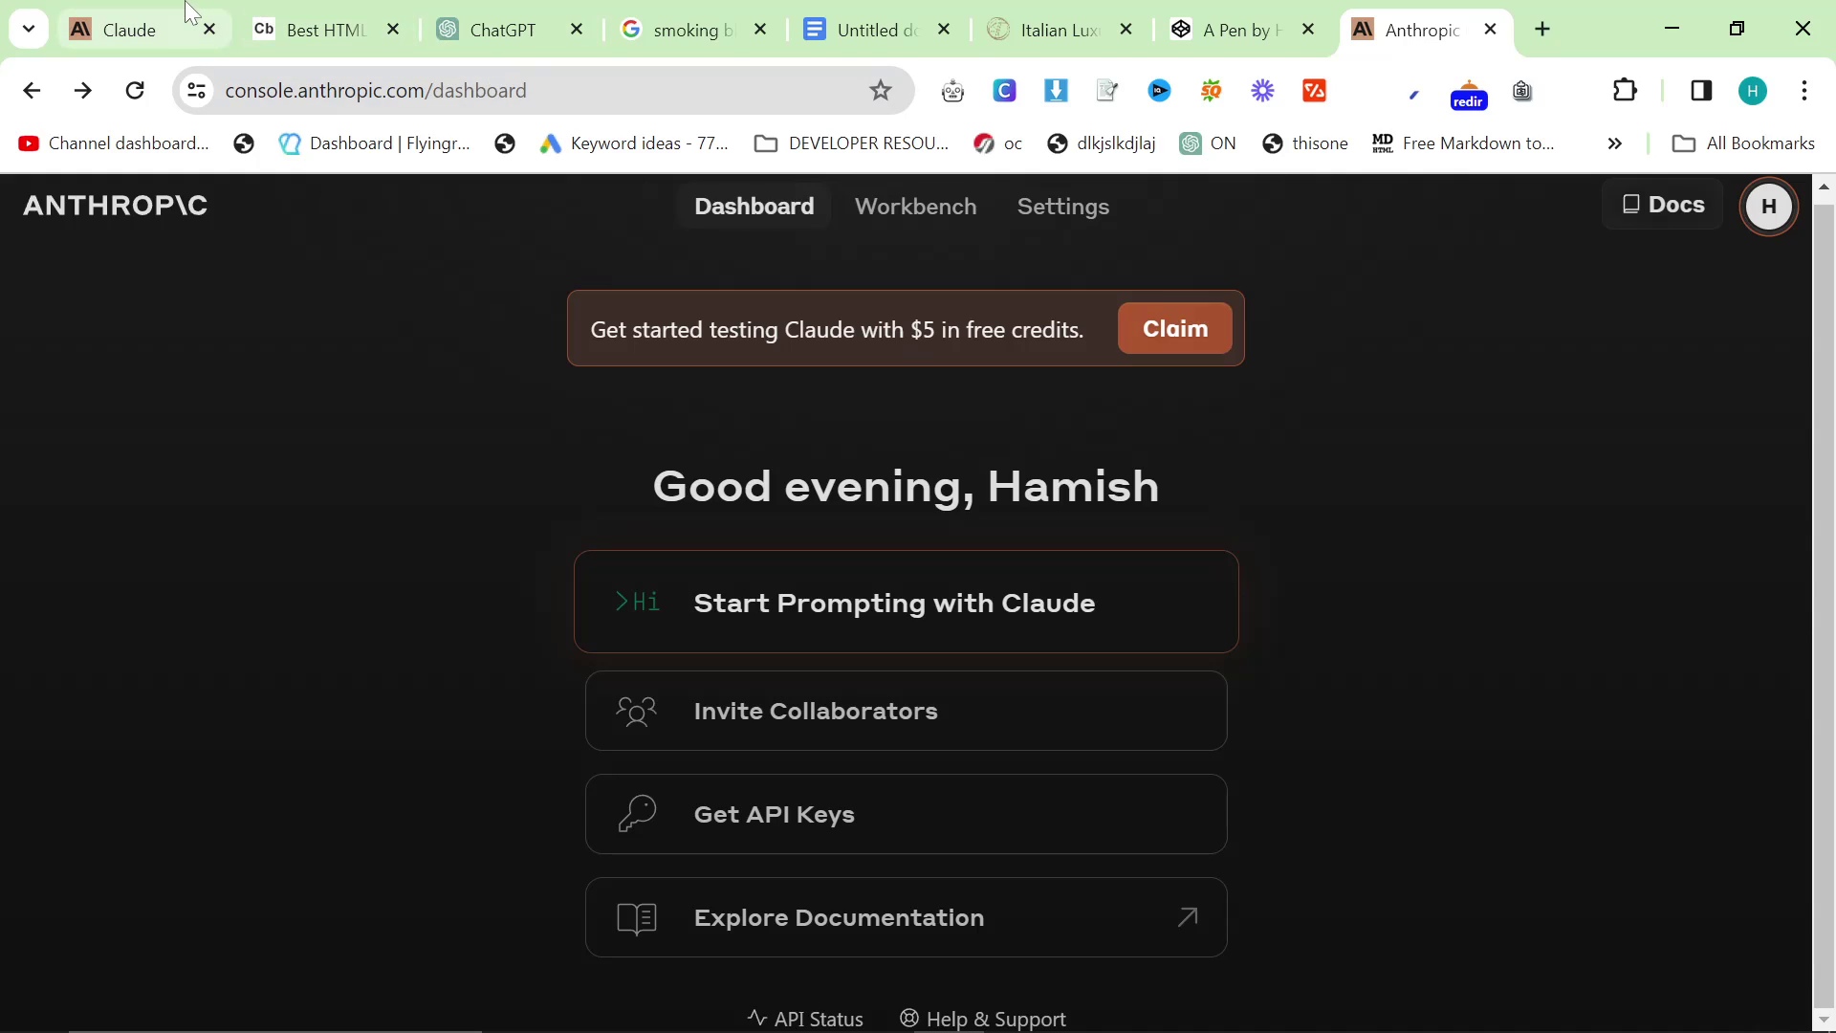
click(144, 29)
click(1415, 28)
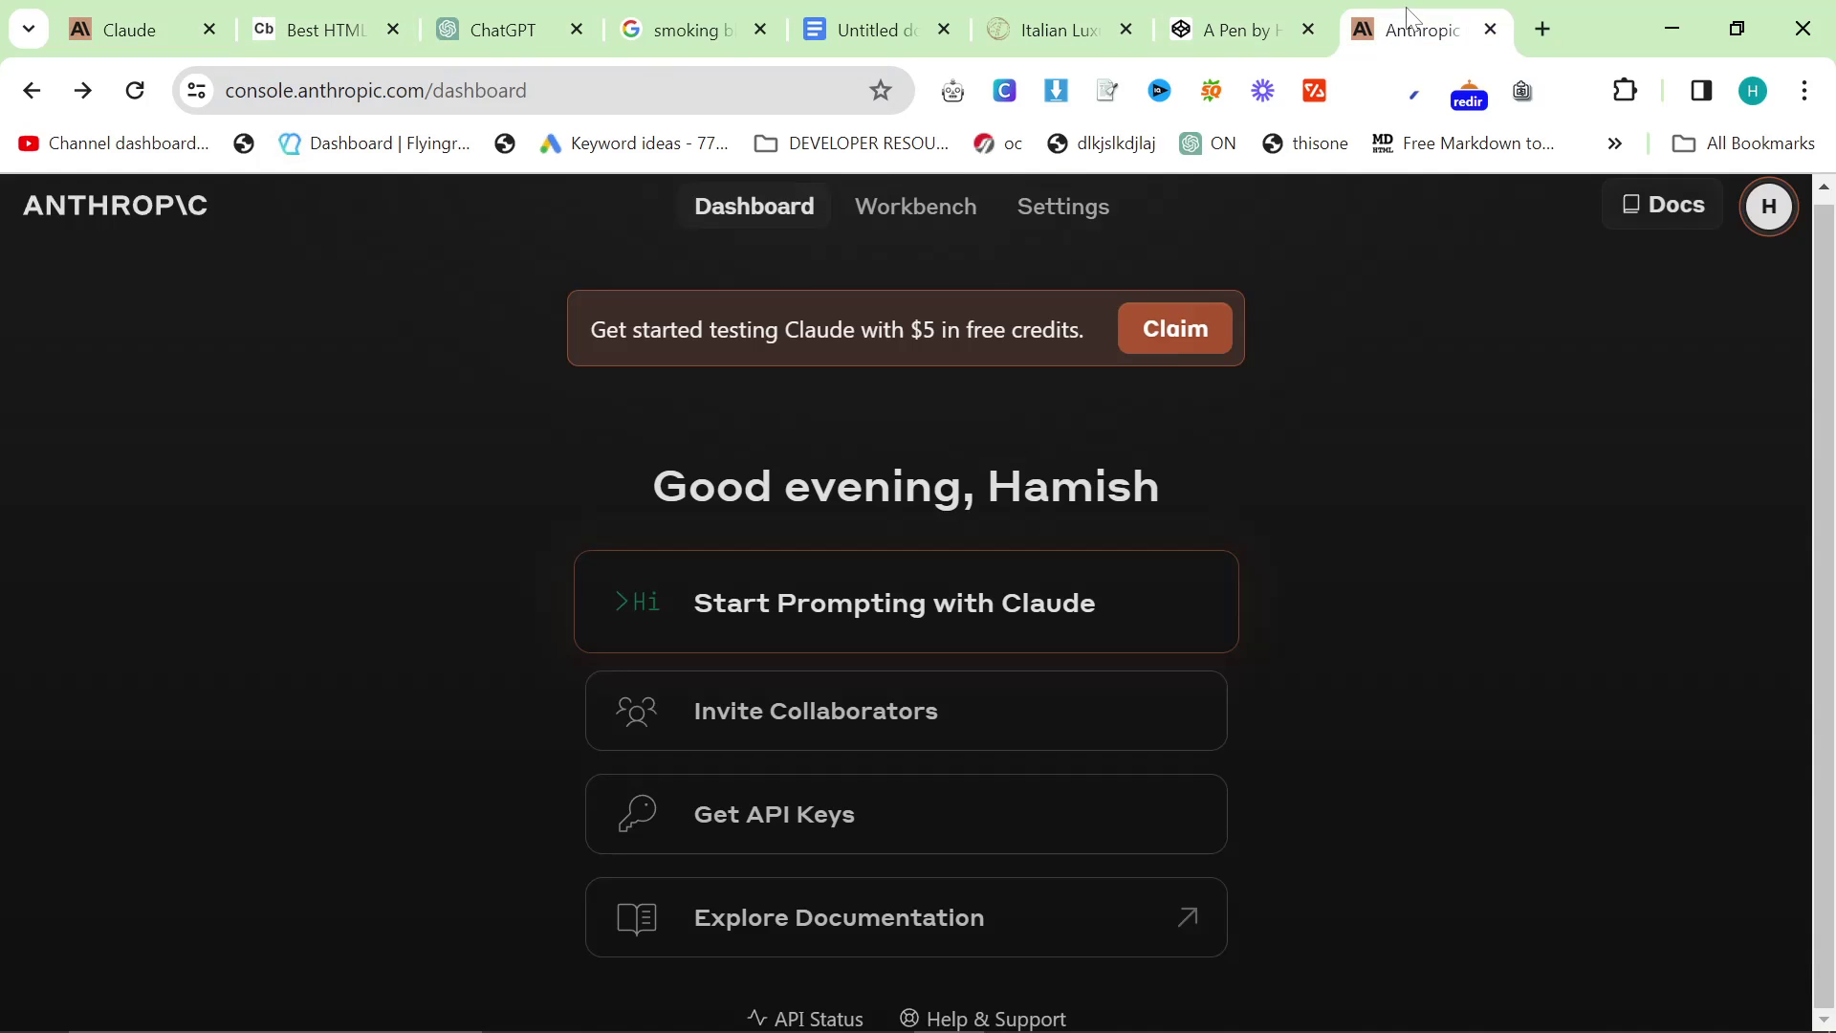
scroll(1425, 565, up, 1)
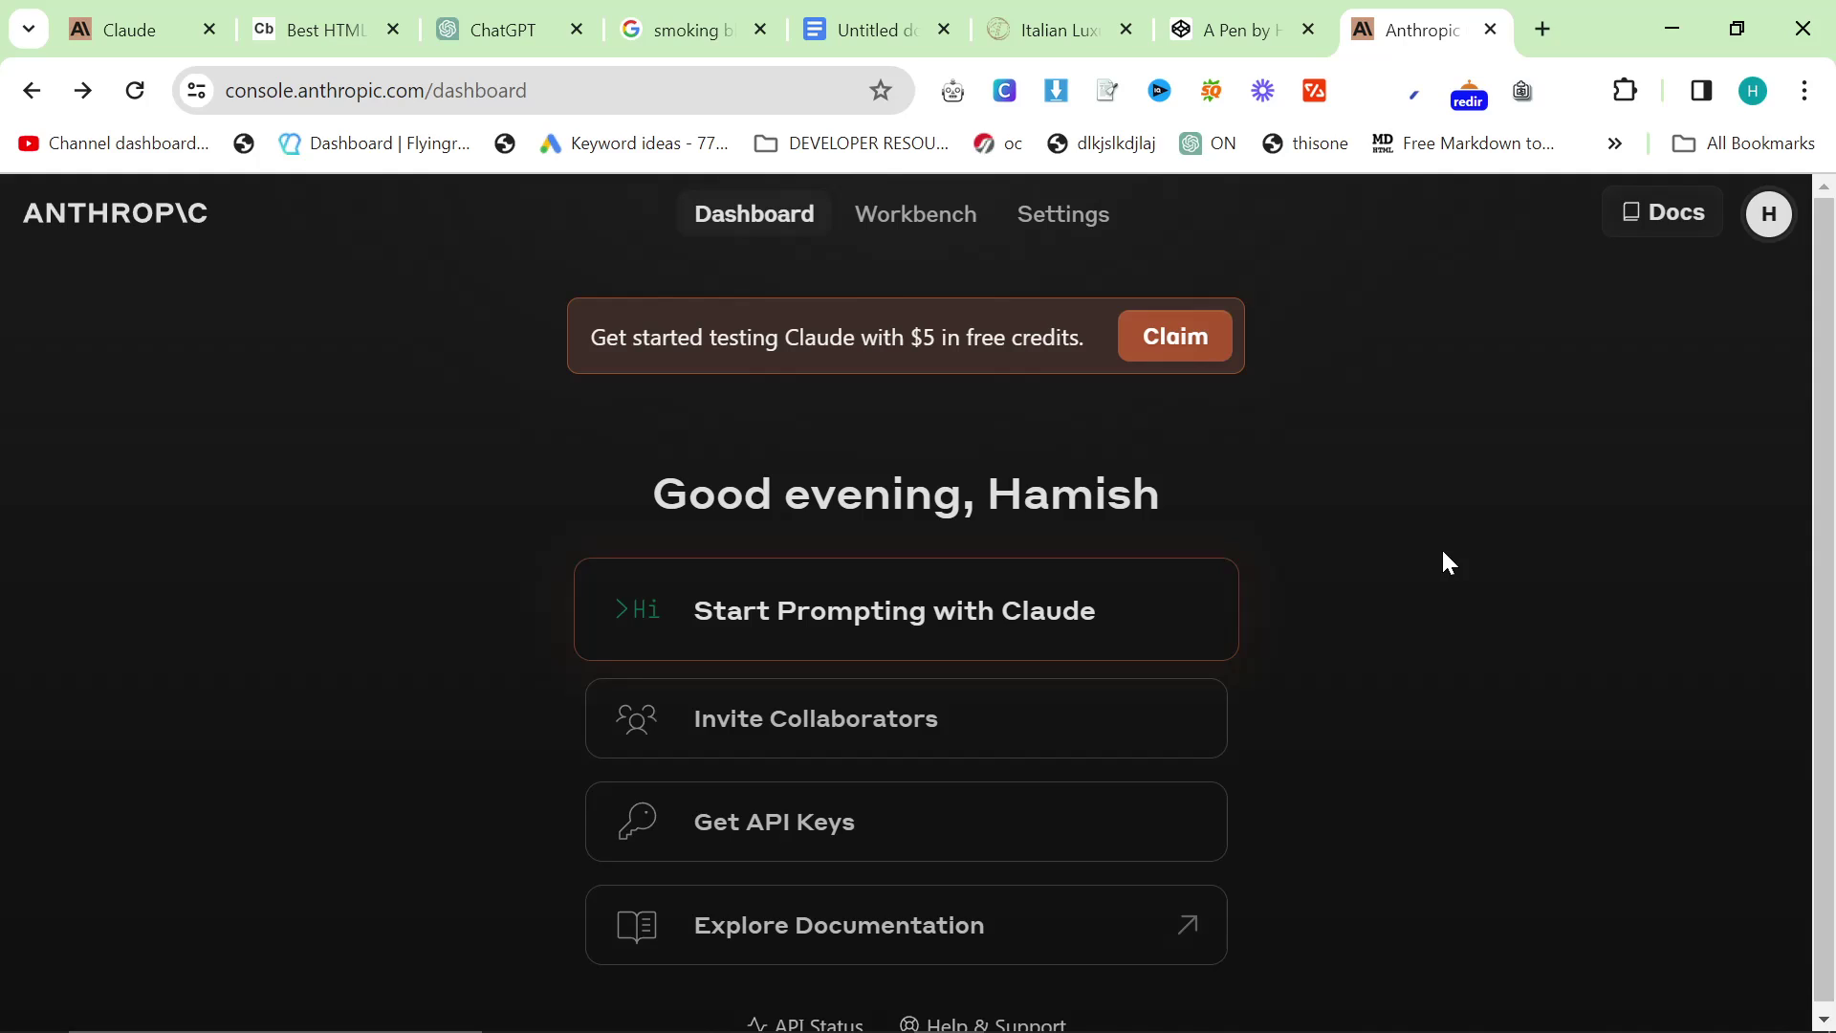
Step: Start prompting in the Console Workbench with the model claude-3-opus-20240229, and set the max tokens to sample to 4000
click(909, 624)
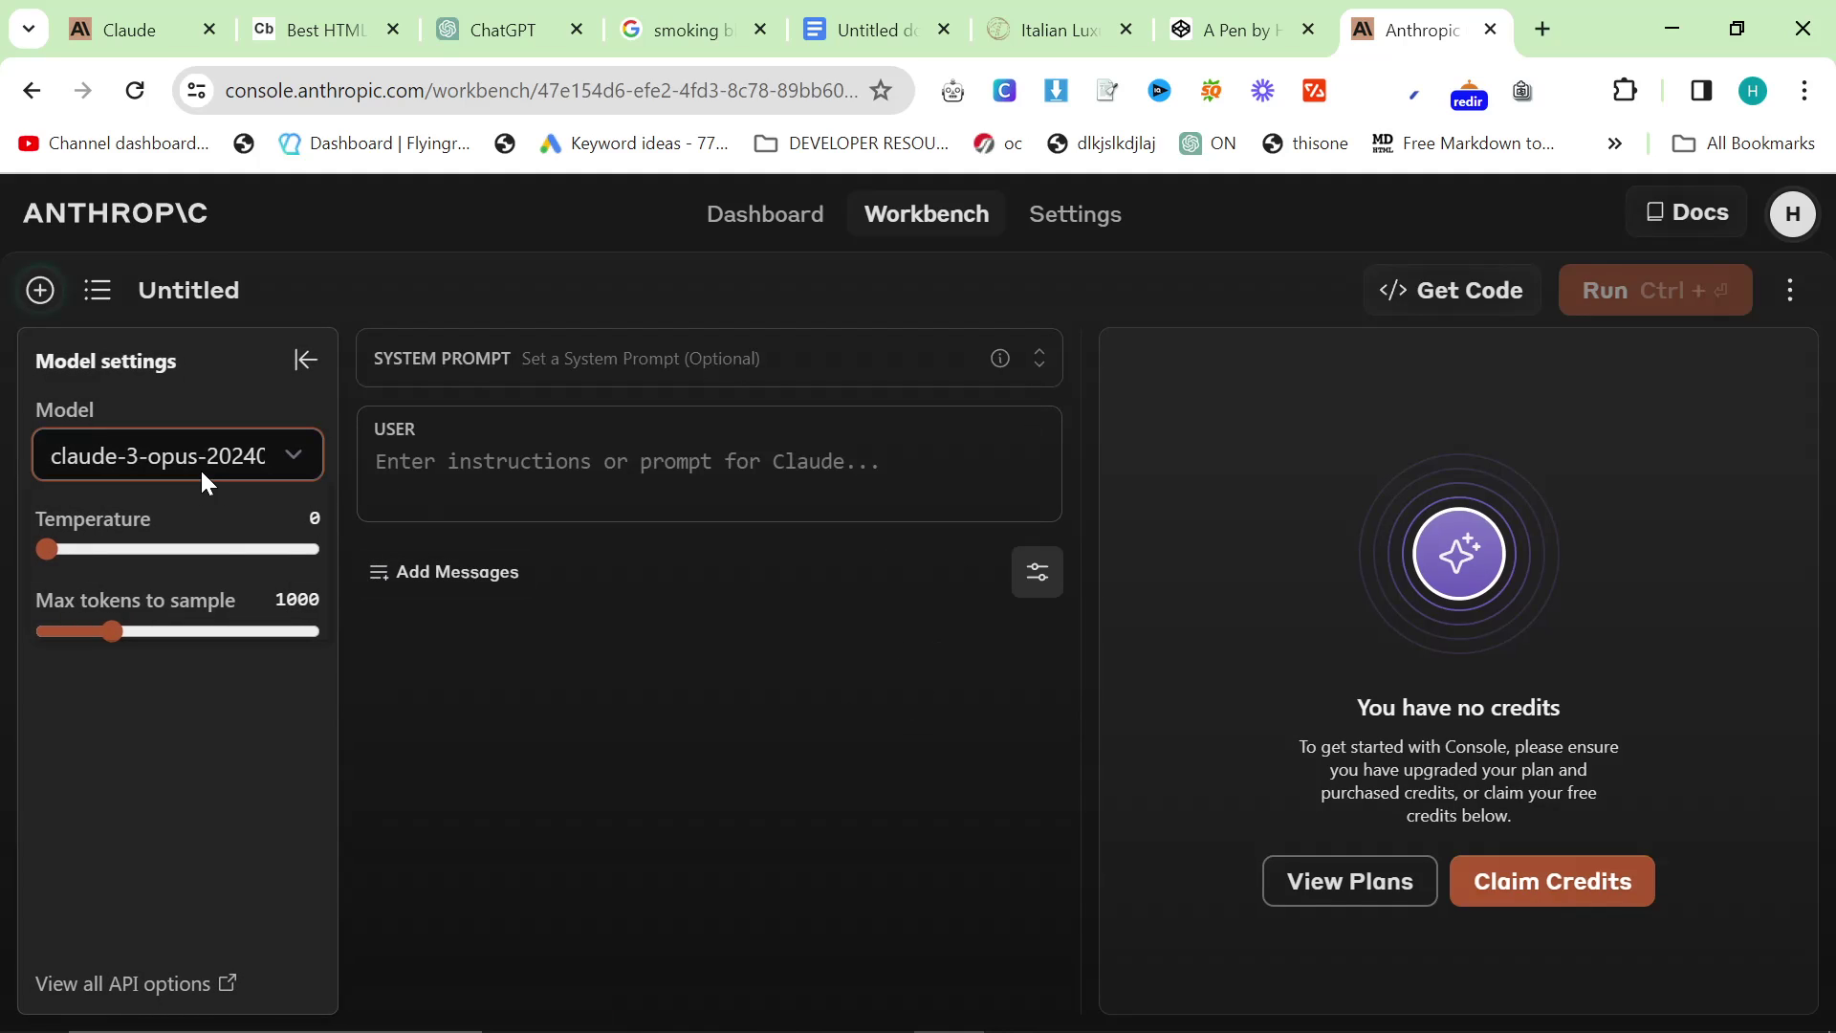
click(199, 468)
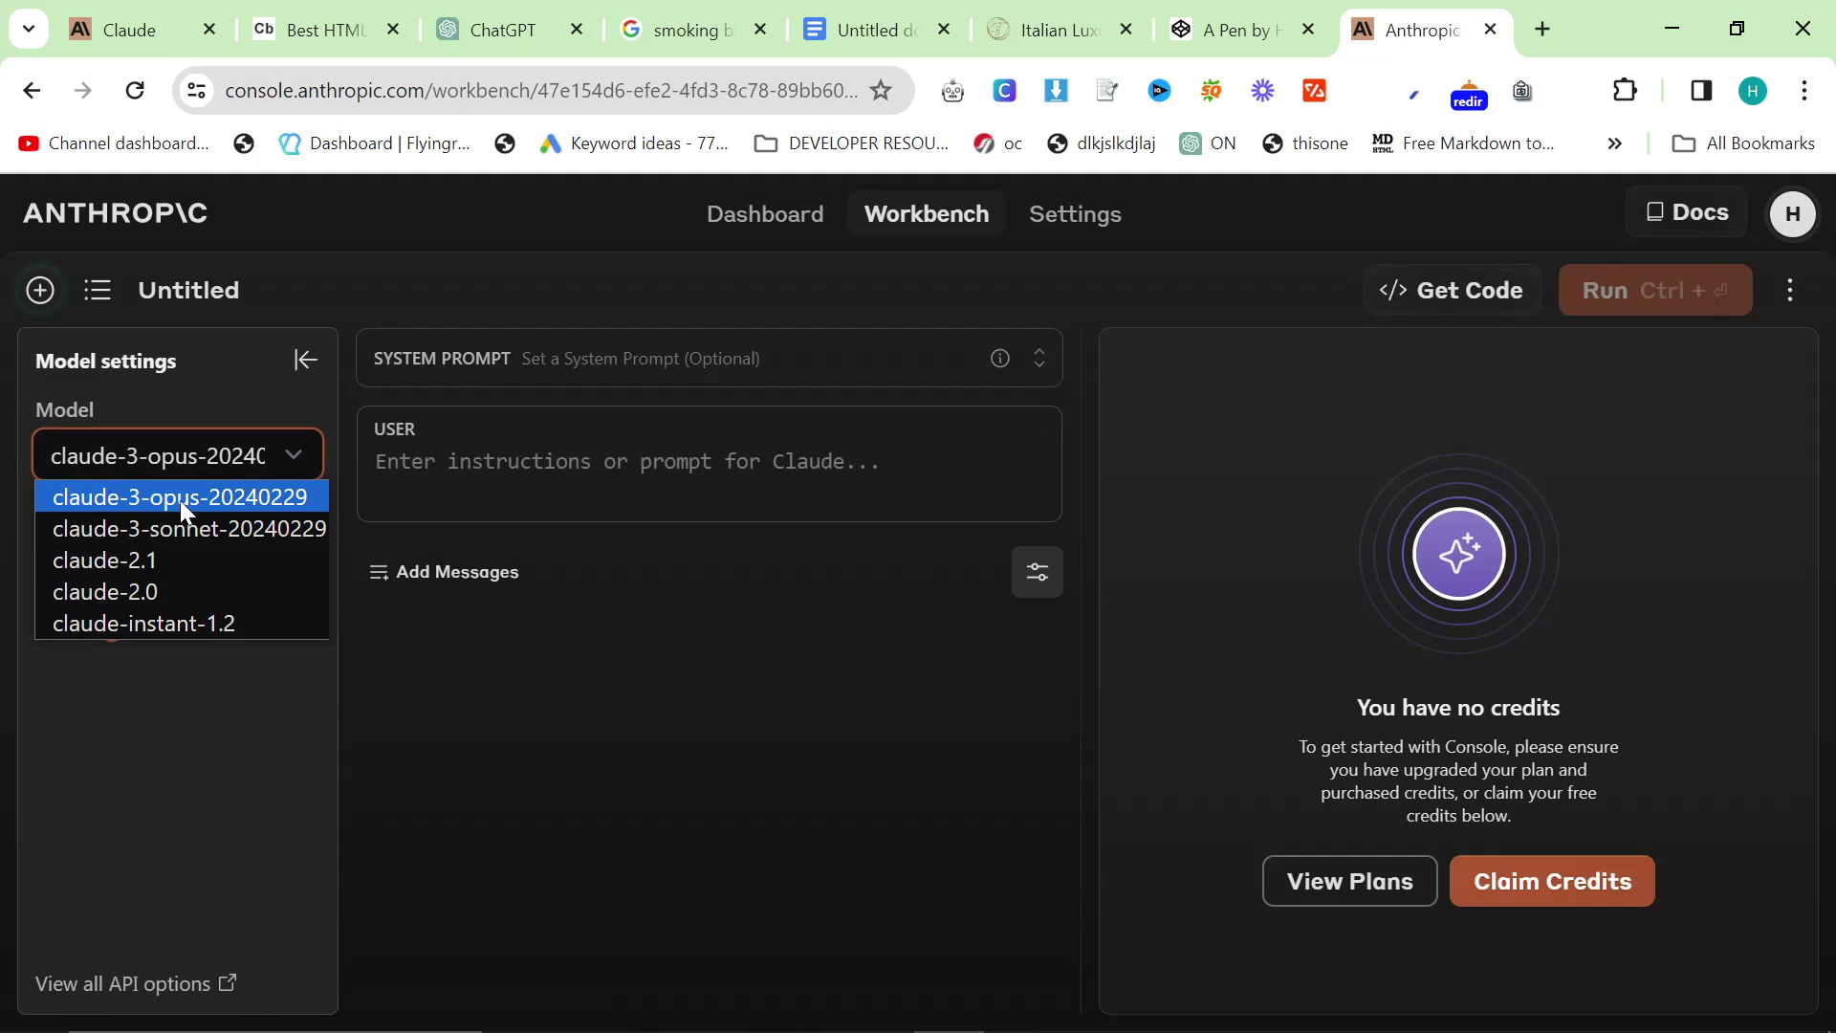
click(179, 498)
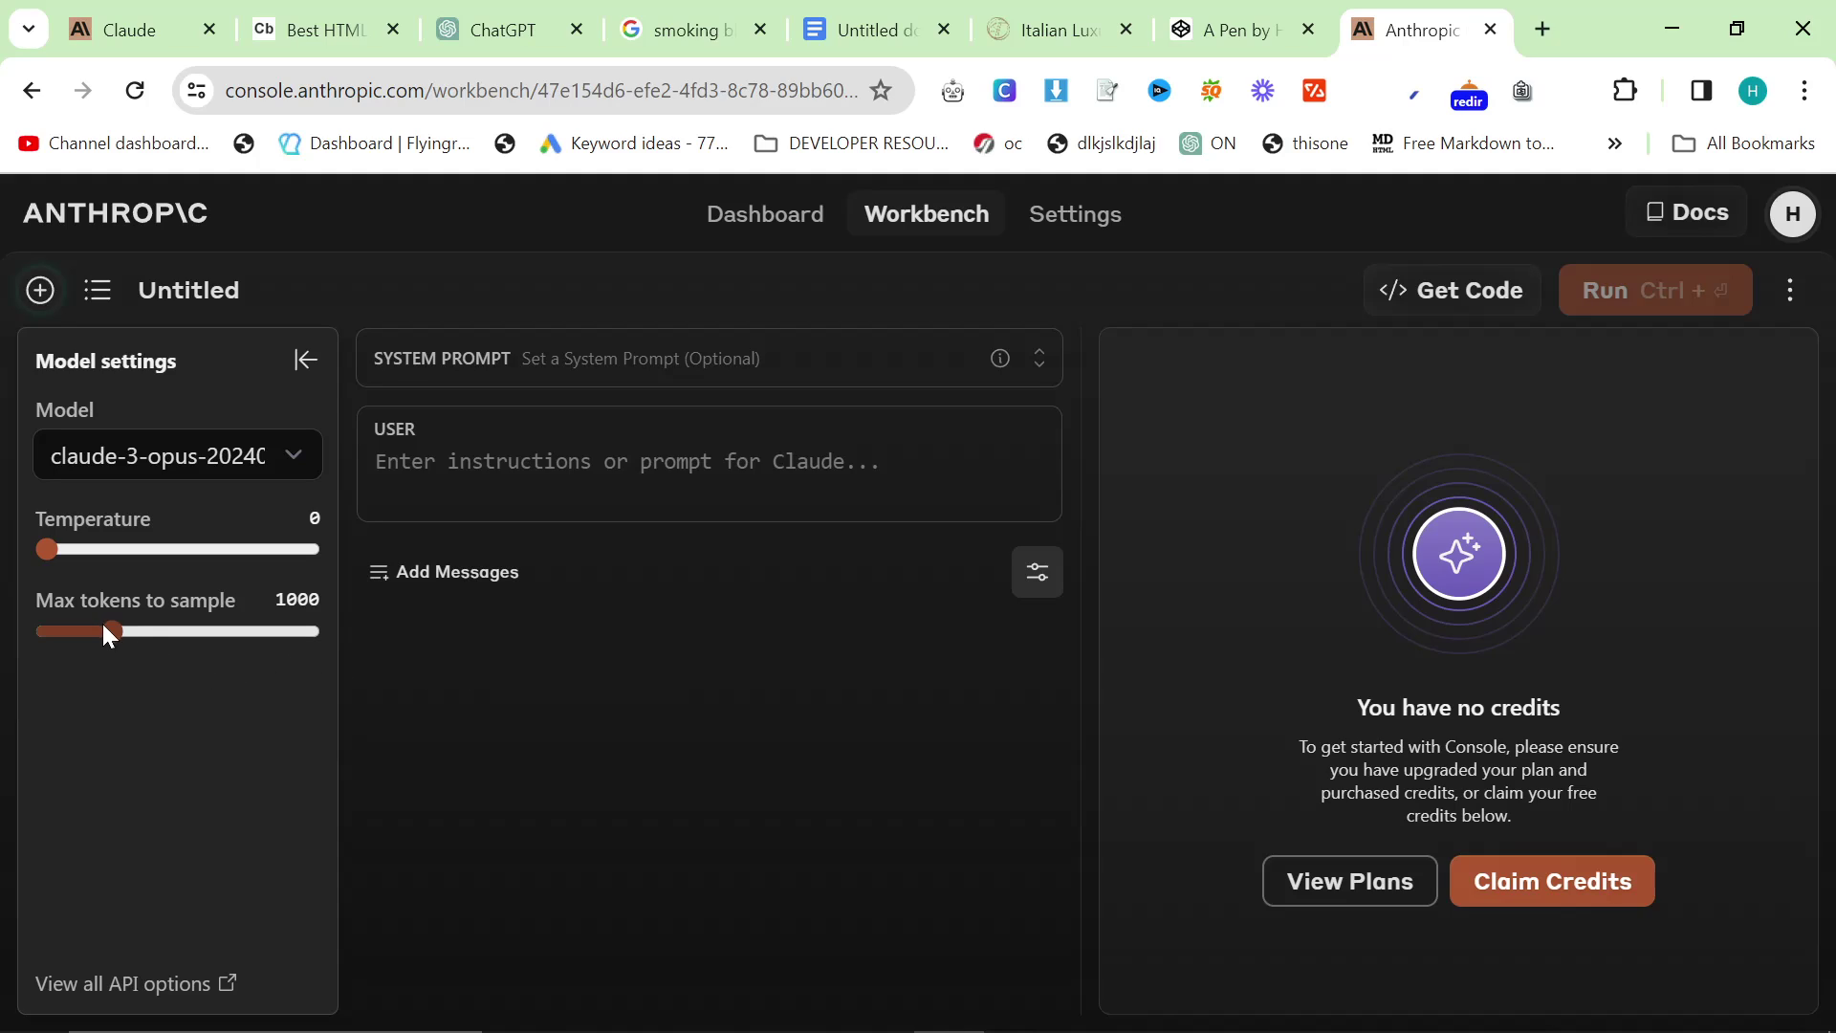
drag(106, 631, 176, 639)
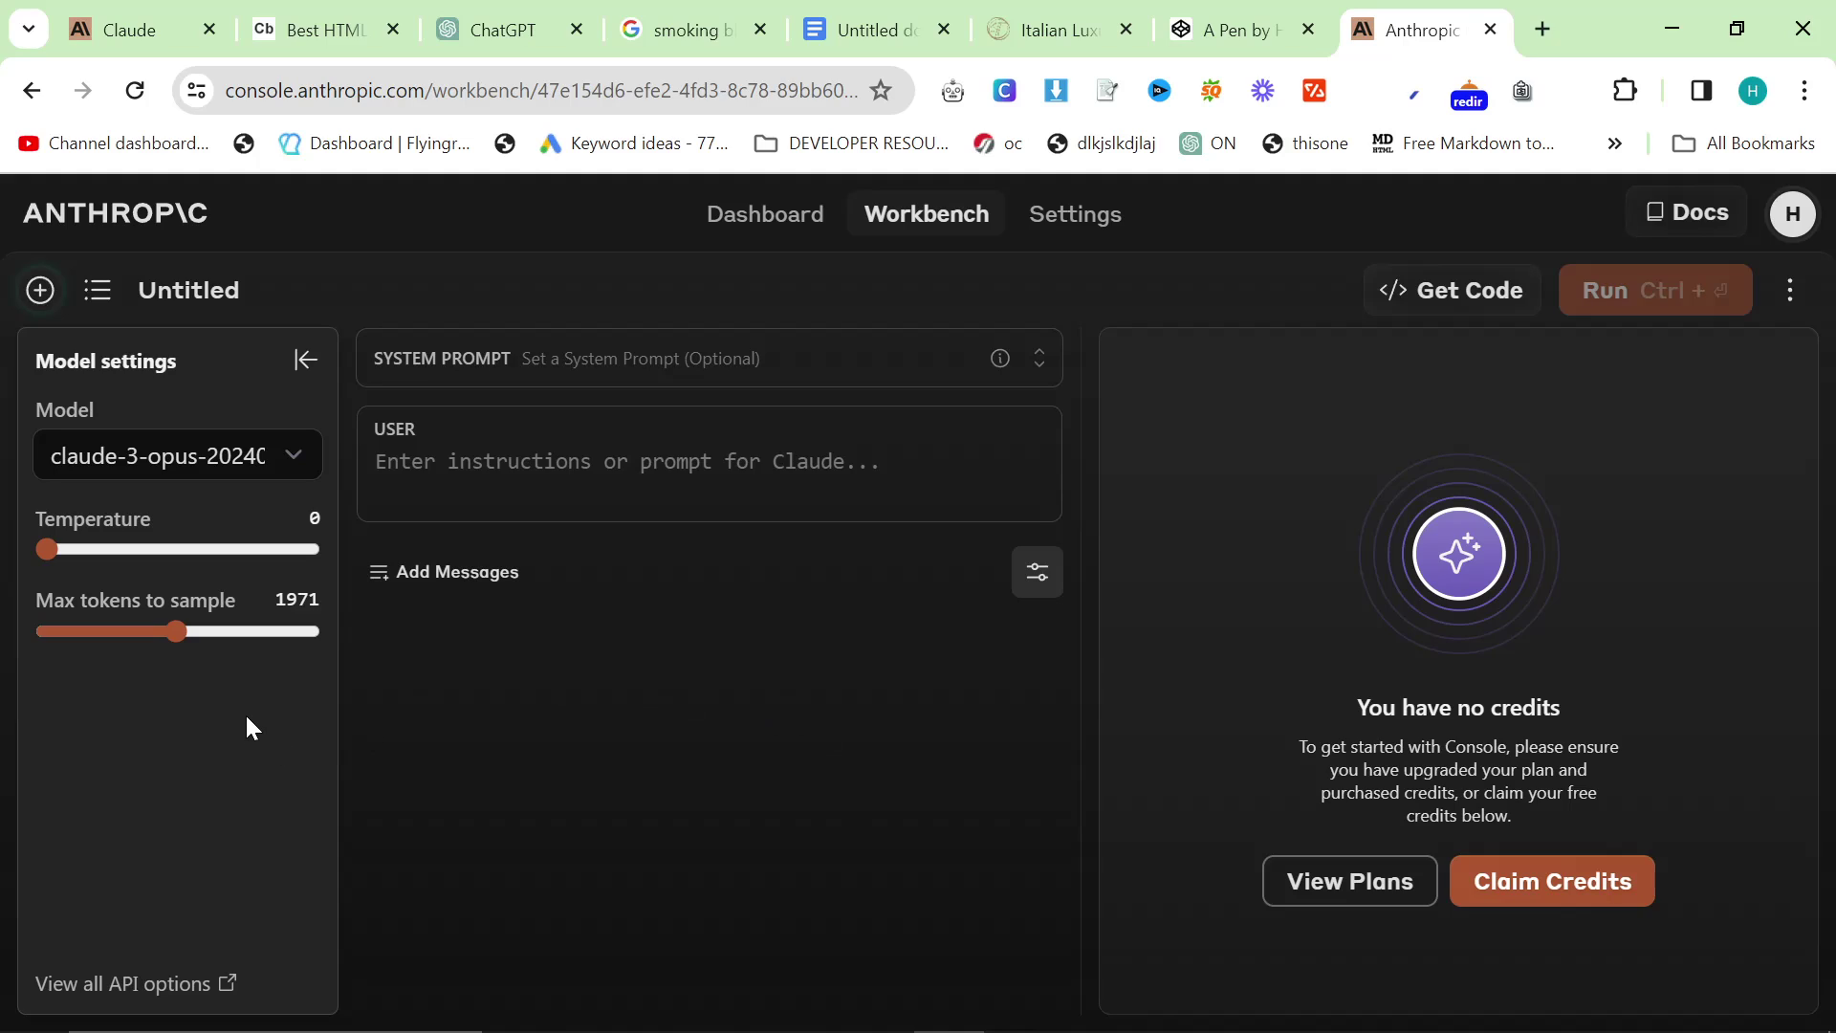
drag(172, 635, 470, 687)
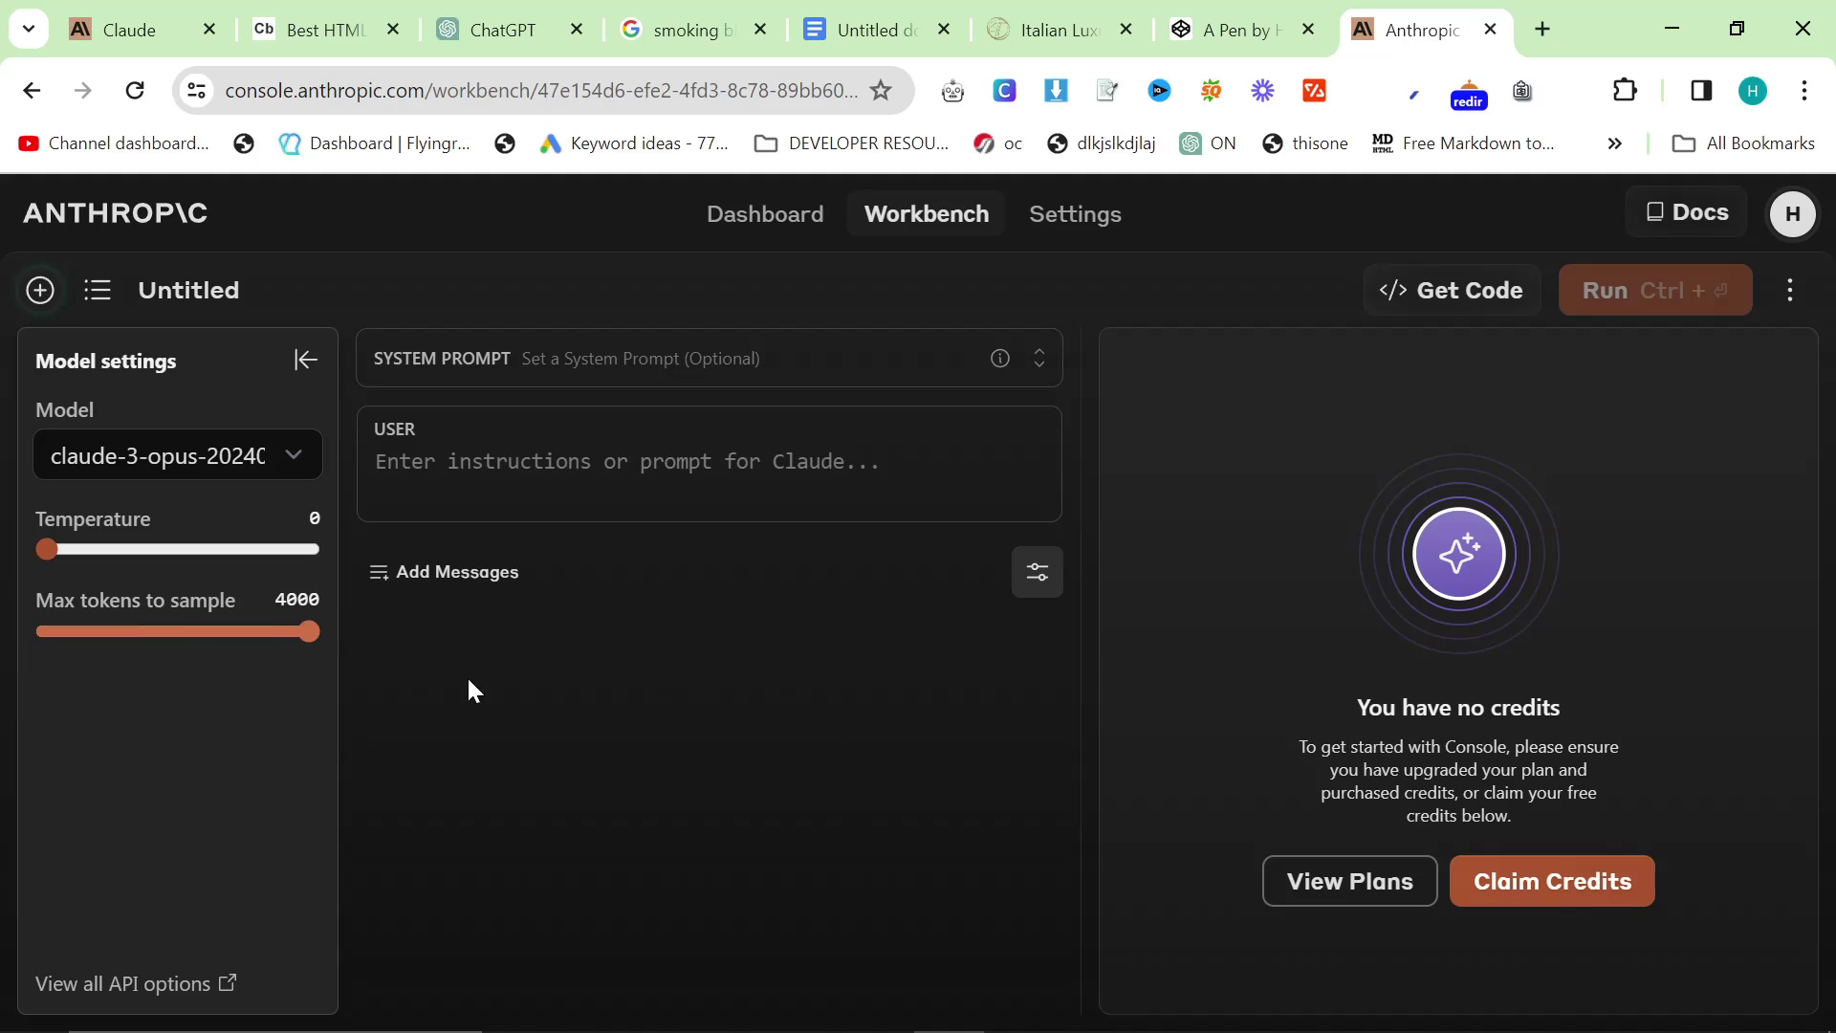